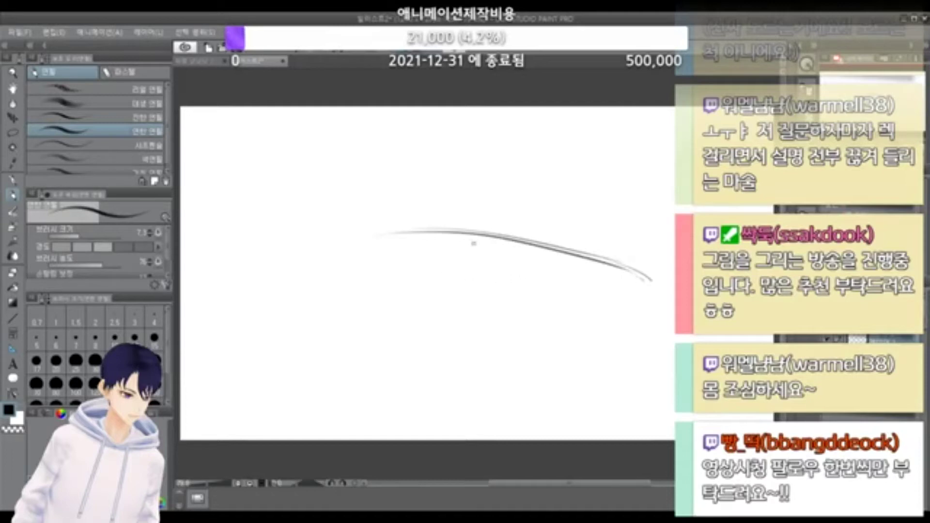
Step: Sketch the front rounded buttock form below the curved guide line, with its inner edge, underside and outer edge
left_click_drag(480, 223, 462, 348)
left_click_drag(461, 241, 456, 338)
left_click_drag(459, 269, 557, 388)
mouse_move(648, 297)
left_mouse_down()
mouse_move(593, 382)
mouse_move(529, 385)
mouse_move(605, 375)
mouse_move(550, 379)
left_mouse_up()
Step: Sketch the outer curve and underside of the rear buttock form on the left, joining it to the front form
mouse_move(376, 237)
left_mouse_down()
mouse_move(350, 342)
mouse_move(480, 366)
left_mouse_up()
left_click_drag(421, 373, 478, 360)
left_click_drag(361, 353, 475, 369)
key("ctrl+z")
key("ctrl+z")
mouse_move(374, 347)
left_mouse_down()
mouse_move(500, 360)
mouse_move(481, 362)
left_mouse_up()
key("ctrl+z")
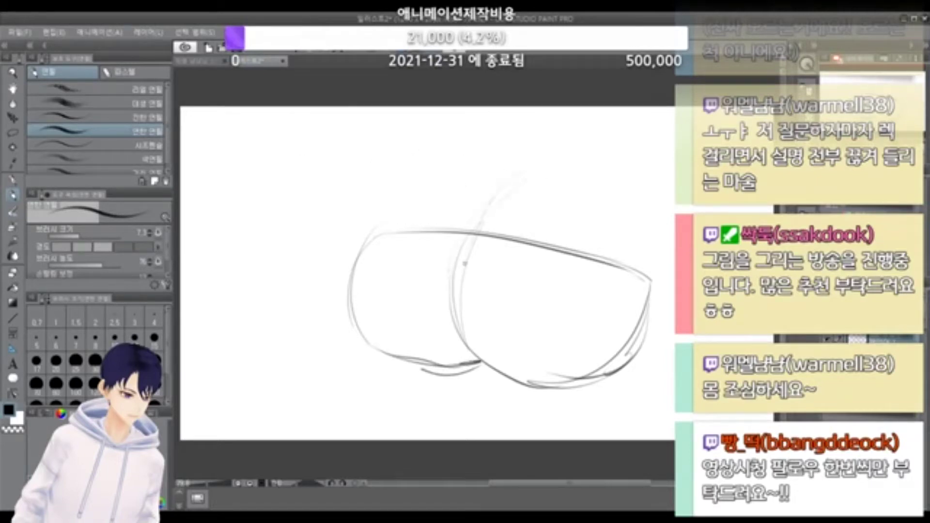
Step: Close the front buttock form into a full circle with an upper arc above the curved guide line
left_click_drag(501, 191, 458, 287)
left_click_drag(526, 180, 606, 200)
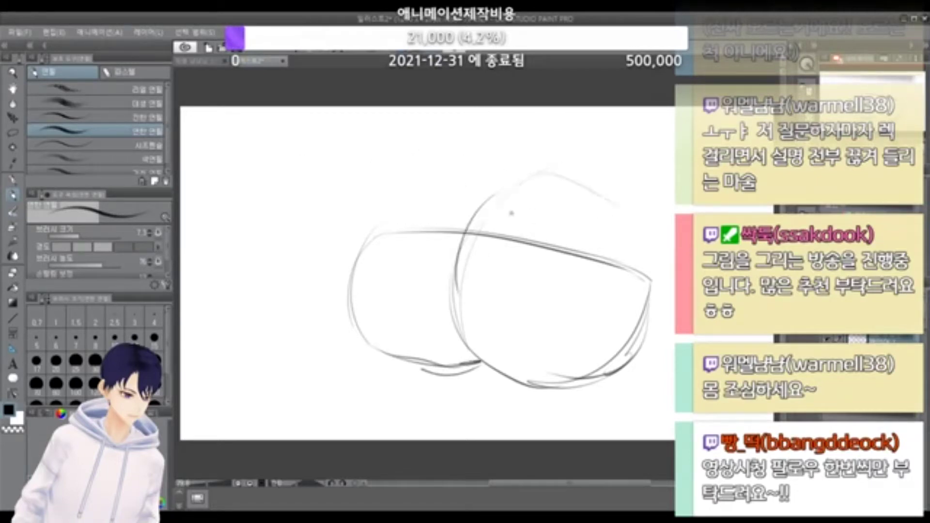
key("ctrl+z")
mouse_move(493, 198)
left_mouse_down()
mouse_move(610, 241)
mouse_move(566, 193)
mouse_move(644, 242)
mouse_move(625, 216)
left_mouse_up()
key("ctrl+z")
key("ctrl+z")
key("ctrl+z")
mouse_move(509, 178)
left_mouse_down()
mouse_move(563, 176)
mouse_move(594, 193)
left_mouse_up()
key("ctrl+z")
mouse_move(493, 203)
left_mouse_down()
mouse_move(614, 207)
mouse_move(608, 196)
mouse_move(644, 237)
mouse_move(649, 279)
left_mouse_up()
key("ctrl+z")
mouse_move(620, 205)
left_mouse_down()
mouse_move(650, 284)
mouse_move(643, 252)
mouse_move(649, 311)
left_mouse_up()
key("ctrl+z")
Step: Close the rear buttock form with an upper arc reaching the front circle and retrace its outer edge
mouse_move(374, 229)
left_mouse_down()
mouse_move(396, 196)
mouse_move(484, 188)
left_mouse_up()
mouse_move(396, 209)
left_mouse_down()
mouse_move(419, 180)
mouse_move(503, 207)
left_mouse_up()
mouse_move(407, 195)
left_mouse_down()
mouse_move(376, 216)
mouse_move(350, 299)
mouse_move(400, 366)
left_mouse_up()
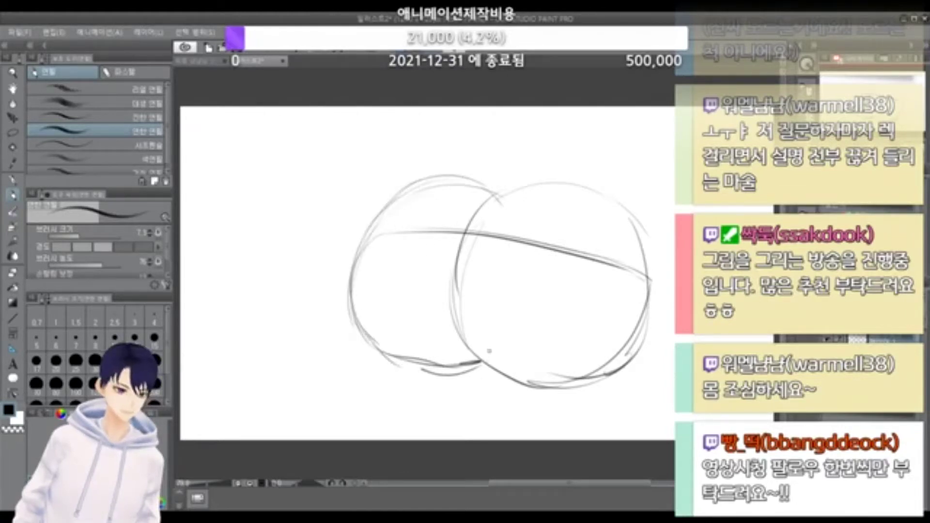
scroll(654, 321, "down", 2)
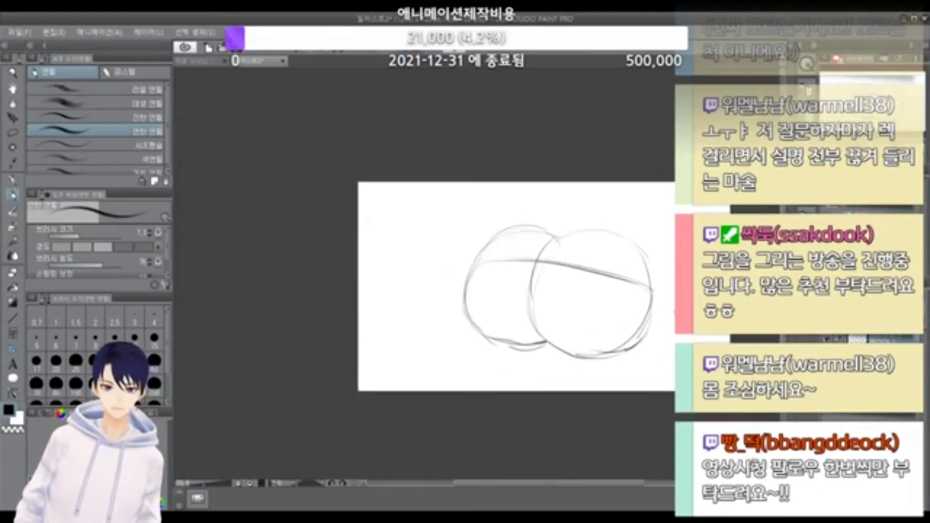
scroll(662, 317, "down", 1)
scroll(661, 317, "up", 2)
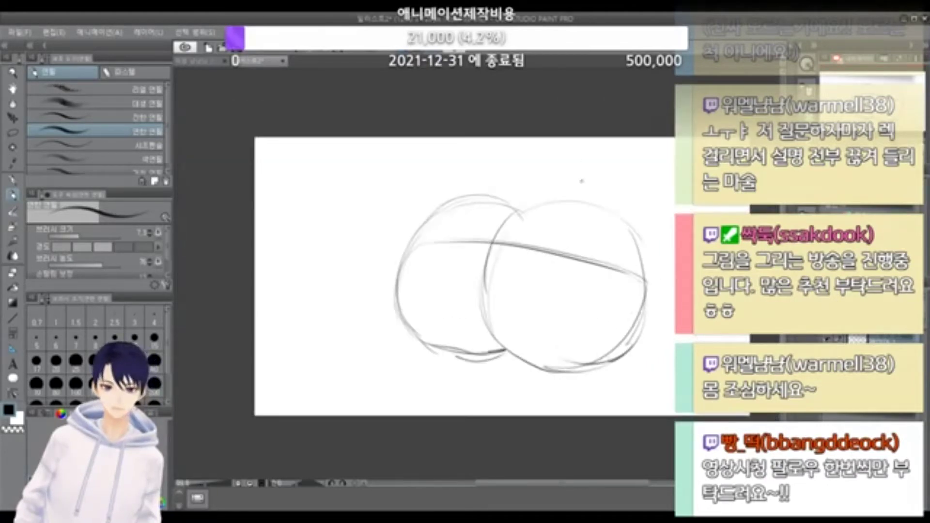
Step: Sketch the sloping left hip line rising from the rear buttock form
left_click_drag(468, 160, 413, 246)
key("ctrl+z")
left_click_drag(458, 179, 403, 254)
Step: Sketch the curved upper pelvis edge across the top of both buttock forms
mouse_move(466, 176)
left_mouse_down()
mouse_move(561, 164)
mouse_move(586, 180)
left_mouse_up()
key("ctrl+z")
key("ctrl+z")
left_click_drag(463, 192, 562, 174)
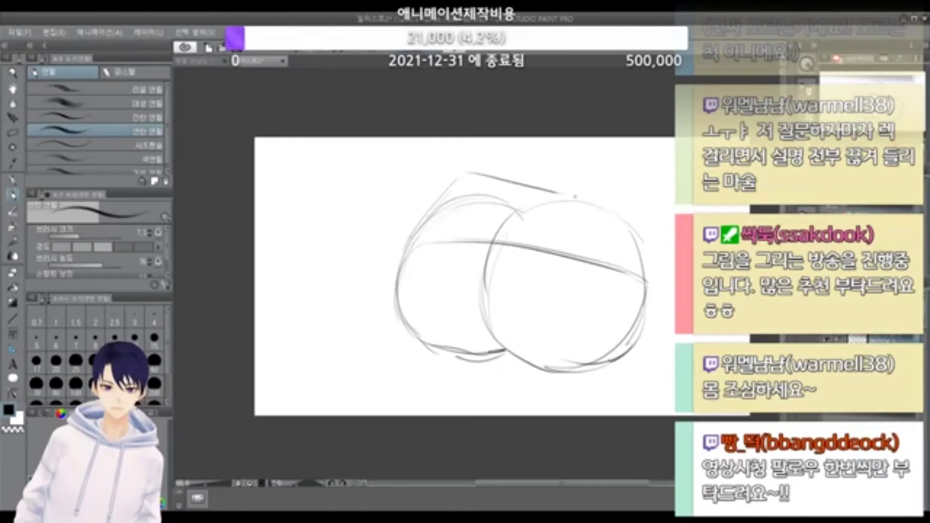
key("ctrl+z")
mouse_move(459, 177)
left_mouse_down()
mouse_move(577, 193)
mouse_move(602, 179)
mouse_move(601, 190)
left_mouse_up()
key("ctrl+z")
key("ctrl+z")
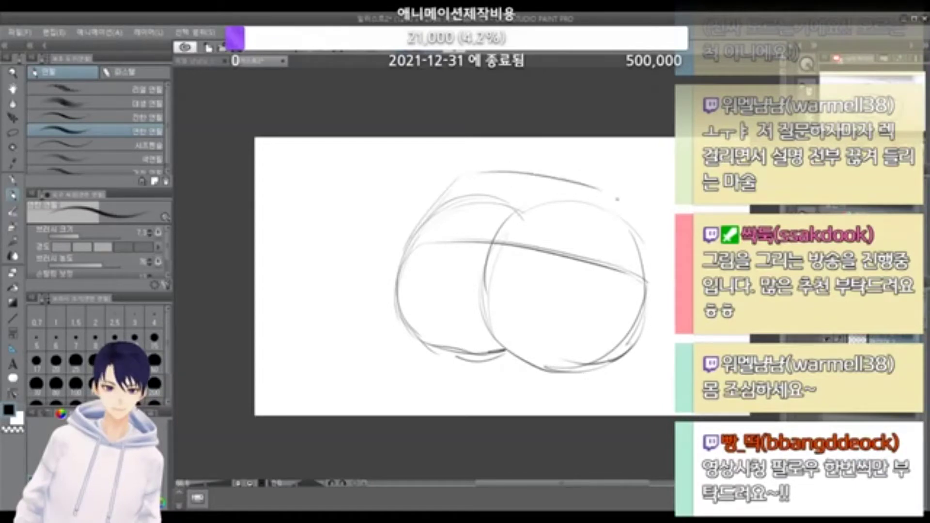
key("ctrl+z")
key("ctrl+z")
mouse_move(469, 170)
left_mouse_down()
mouse_move(568, 168)
mouse_move(601, 188)
mouse_move(641, 258)
left_mouse_up()
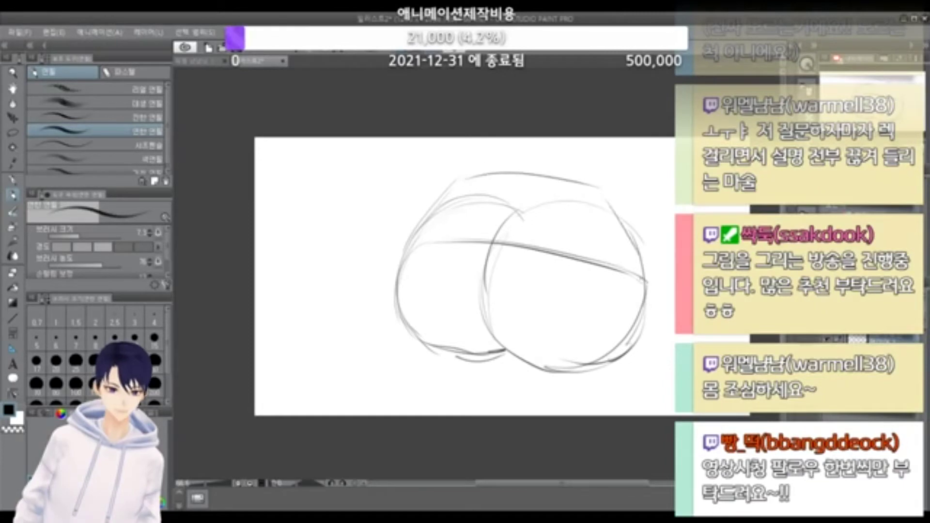
Step: Sketch the right hip contour from the end of the upper pelvis edge down to the curved guide line
key("ctrl+z")
mouse_move(597, 196)
left_mouse_down()
mouse_move(629, 269)
mouse_move(613, 259)
mouse_move(645, 232)
mouse_move(636, 225)
mouse_move(649, 298)
left_mouse_up()
key("ctrl+z")
key("ctrl+z")
key("ctrl+z")
mouse_move(629, 229)
left_mouse_down()
mouse_move(648, 290)
mouse_move(655, 275)
mouse_move(616, 273)
mouse_move(655, 261)
left_mouse_up()
key("ctrl+z")
key("ctrl+z")
key("ctrl+z")
key("ctrl+z")
Step: Reinforce the outer right contour of the front buttock form down to its underside
mouse_move(632, 228)
left_mouse_down()
mouse_move(646, 311)
mouse_move(629, 335)
left_mouse_up()
mouse_move(652, 272)
left_mouse_down("ctrl")
mouse_move(634, 339)
mouse_move(618, 352)
mouse_move(631, 328)
left_mouse_up("ctrl")
key("ctrl+z")
left_click_drag(647, 294, 598, 358)
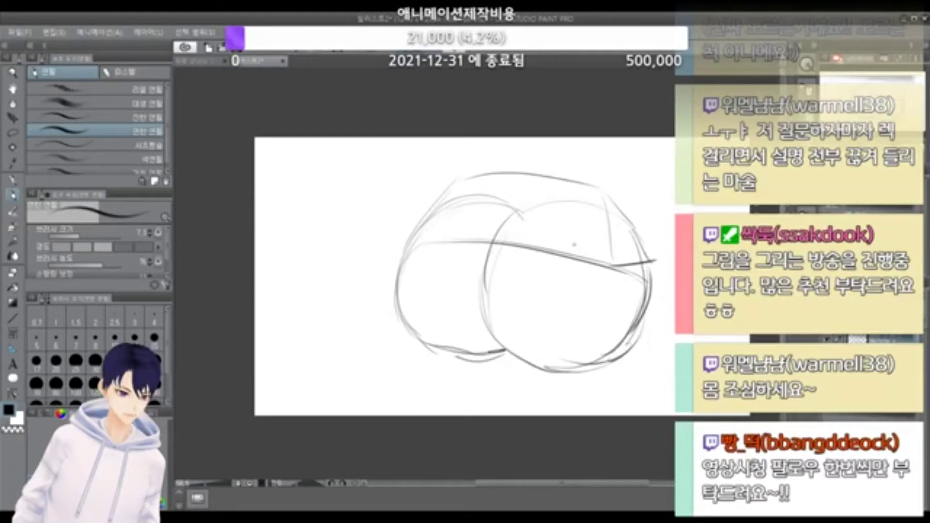
Step: Mark the side plane of the right hip with a vertical line, a short base line and a darker outer edge
left_click_drag(583, 256, 648, 259)
key("ctrl+z")
left_click_drag(605, 208, 612, 262)
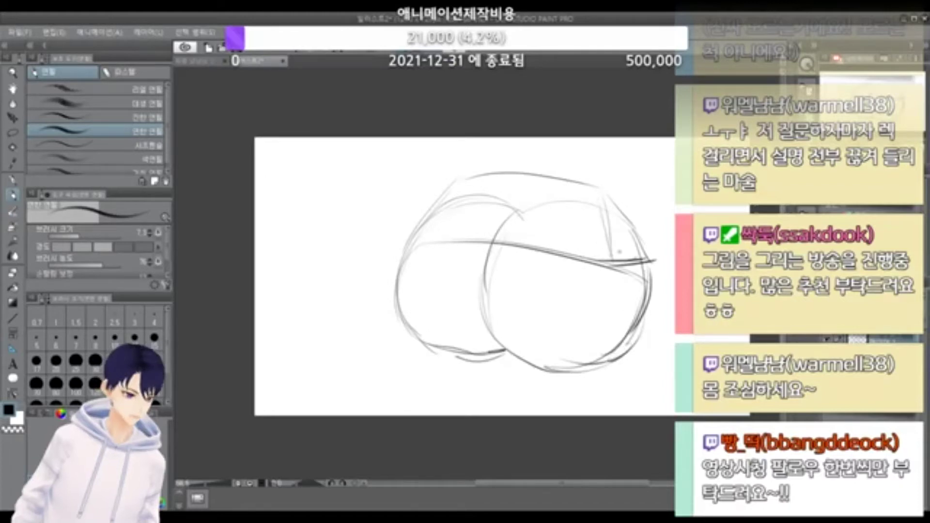
key("ctrl+z")
left_click_drag(608, 222, 612, 268)
mouse_move(624, 265)
left_mouse_down()
mouse_move(648, 254)
mouse_move(645, 270)
left_mouse_up()
key("ctrl+z")
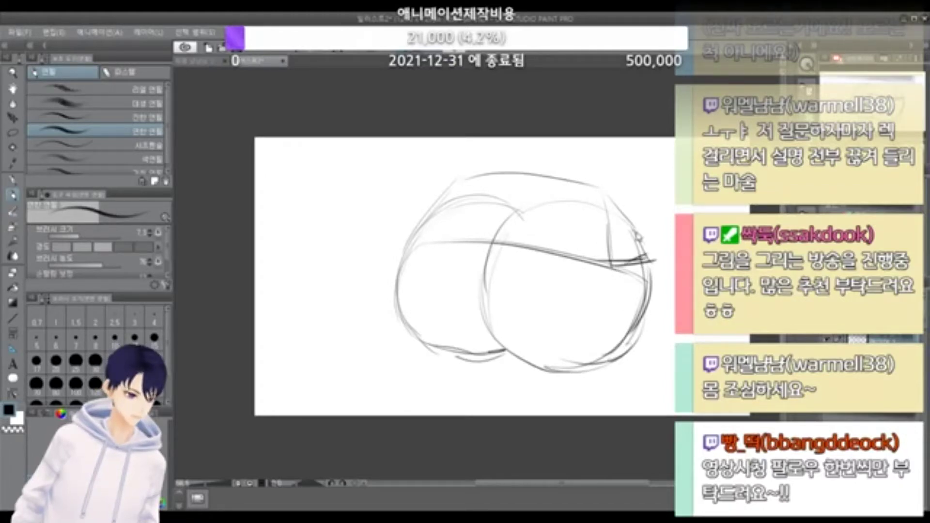
mouse_move(635, 230)
left_mouse_down()
mouse_move(644, 264)
mouse_move(630, 220)
mouse_move(605, 202)
mouse_move(634, 229)
mouse_move(650, 270)
left_mouse_up()
key("ctrl+z")
key("ctrl+z")
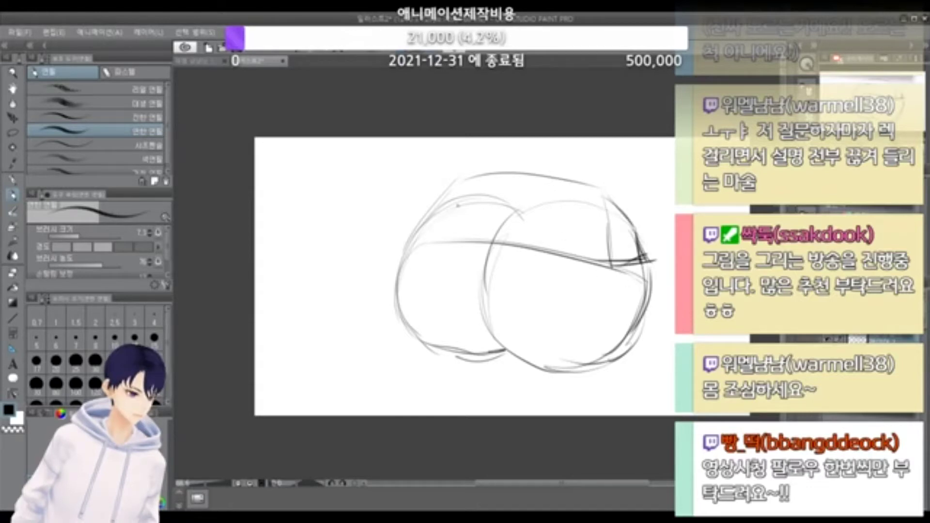
Step: Retrace the left hip slope and add a second, darker stroke along the upper pelvis edge
left_click_drag(430, 200, 403, 249)
key("ctrl+z")
mouse_move(446, 184)
left_mouse_down()
mouse_move(410, 251)
mouse_move(504, 180)
mouse_move(489, 181)
mouse_move(517, 182)
mouse_move(463, 178)
mouse_move(601, 204)
mouse_move(589, 190)
mouse_move(608, 184)
left_mouse_up()
key("ctrl+z")
key("ctrl+z")
key("ctrl+z")
key("ctrl+z")
left_click_drag(458, 186, 617, 192)
key("ctrl+z")
key("ctrl+z")
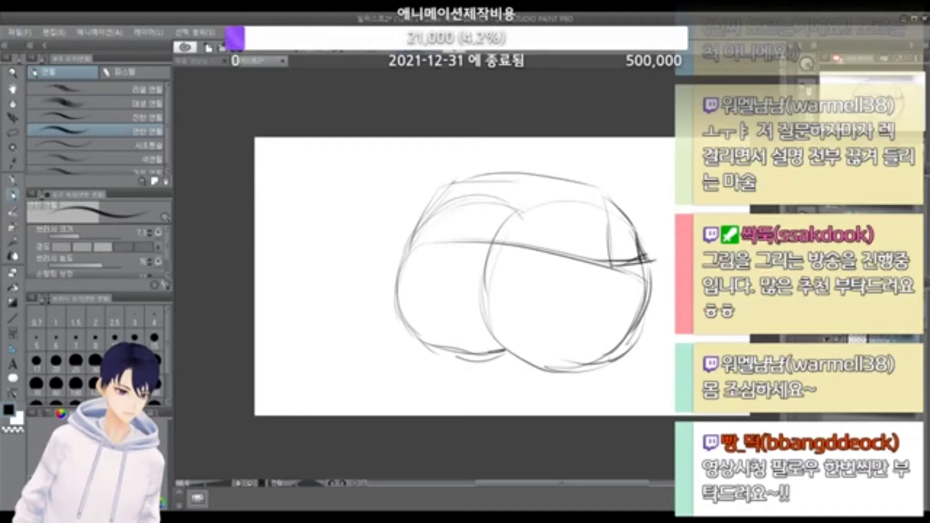
mouse_move(447, 183)
left_mouse_down()
mouse_move(608, 200)
mouse_move(489, 171)
mouse_move(610, 182)
mouse_move(492, 176)
mouse_move(606, 201)
left_mouse_up()
key("ctrl+z")
key("ctrl+z")
key("ctrl+z")
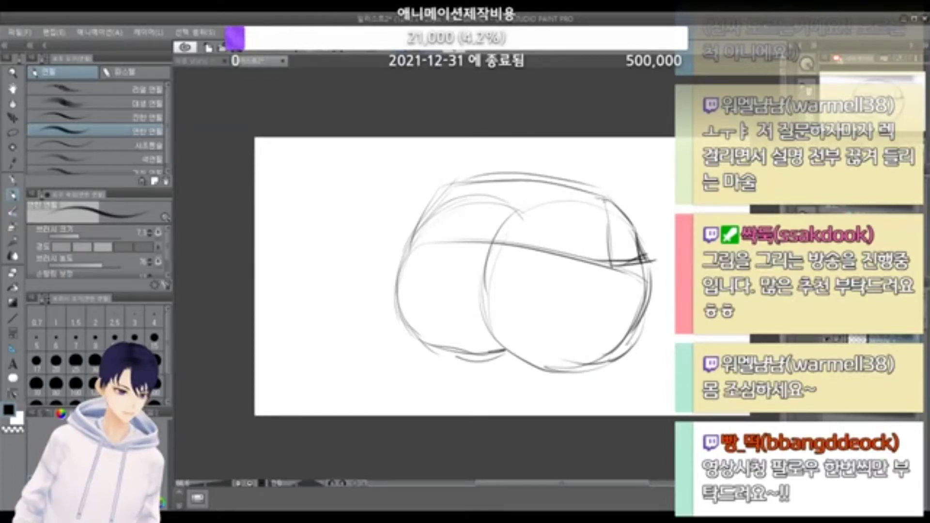
Step: Darken the left hip slope down to the side of the rear buttock form
left_click_drag(458, 182, 405, 258)
key("ctrl+z")
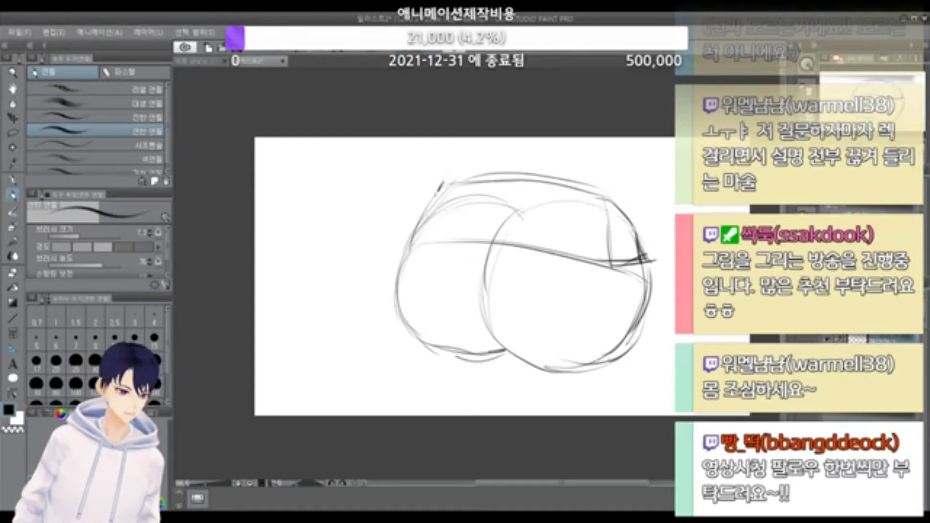
left_click_drag(443, 183, 377, 307)
key("ctrl+z")
key("ctrl+z")
left_click_drag(437, 202, 399, 261)
Step: Draw two lines rising from the upper pelvis edge for the right side of the waist
left_click_drag(561, 148, 575, 184)
key("ctrl+z")
key("ctrl+z")
key("ctrl+z")
left_click_drag(579, 141, 578, 184)
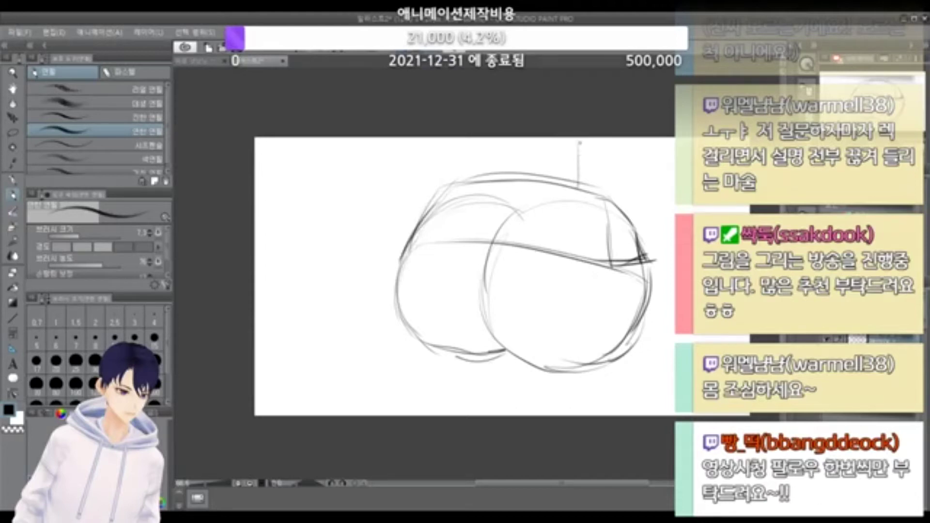
left_click_drag(631, 144, 619, 211)
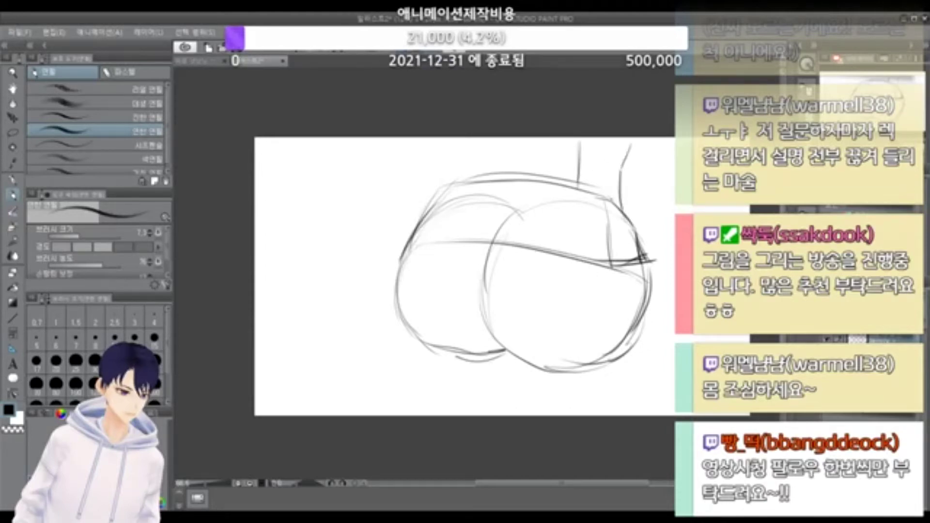
Step: Draw the left waist line down into the pelvis and blend it into the left hip slope
left_click_drag(447, 142, 458, 213)
key("ctrl+z")
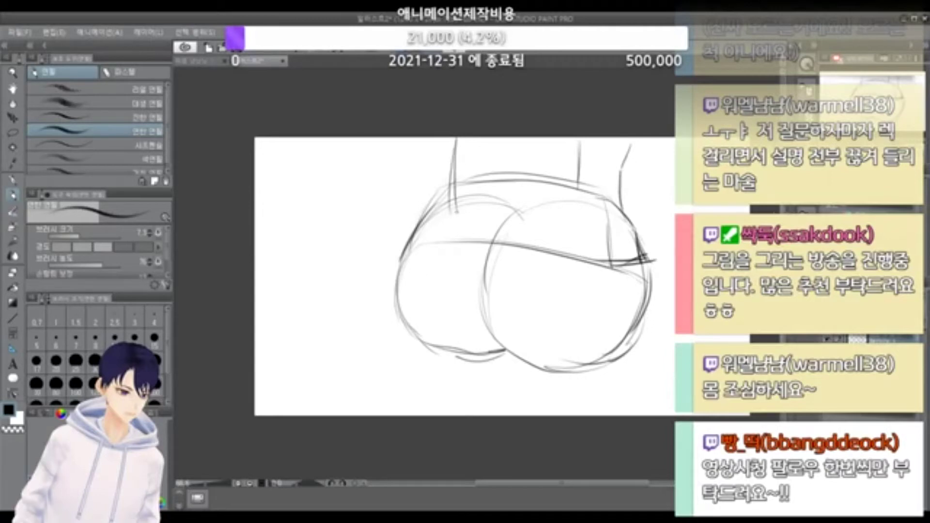
left_click_drag(455, 140, 452, 223)
left_click_drag(454, 174, 422, 223)
key("ctrl+z")
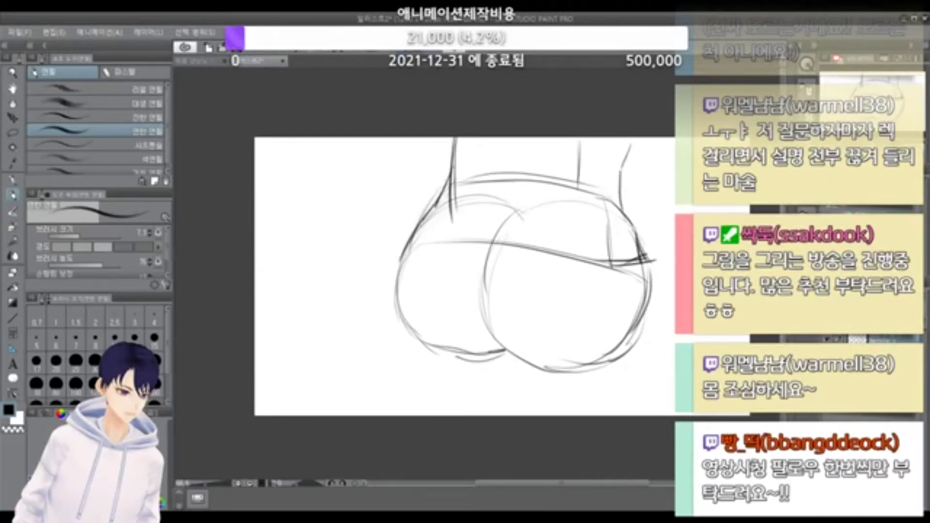
Step: Darken the right hip edge and the upper left arc of the front buttock circle
left_click_drag(625, 212, 639, 253)
left_click_drag(558, 201, 496, 256)
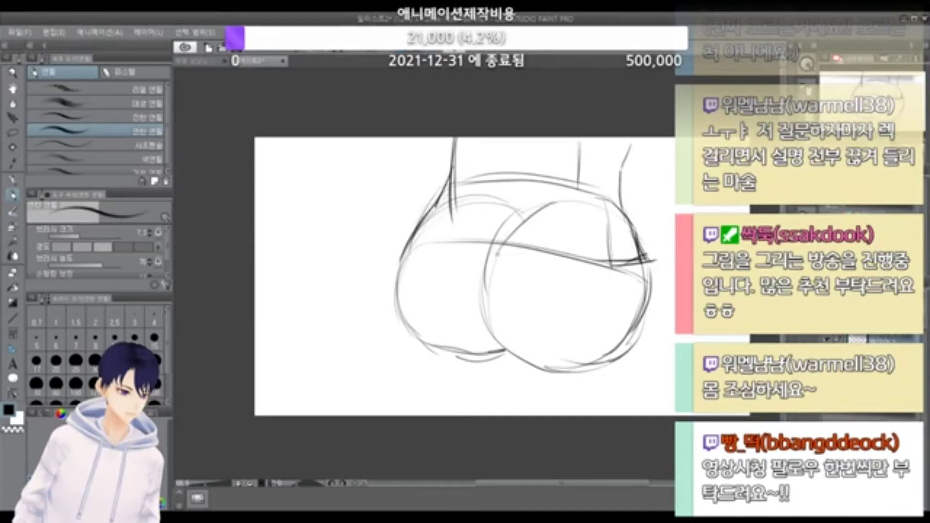
left_click_drag(524, 219, 486, 273)
Step: Draw a curved line from the left waist through the rear buttock form toward the cleft between the forms
left_click_drag(454, 209, 463, 282)
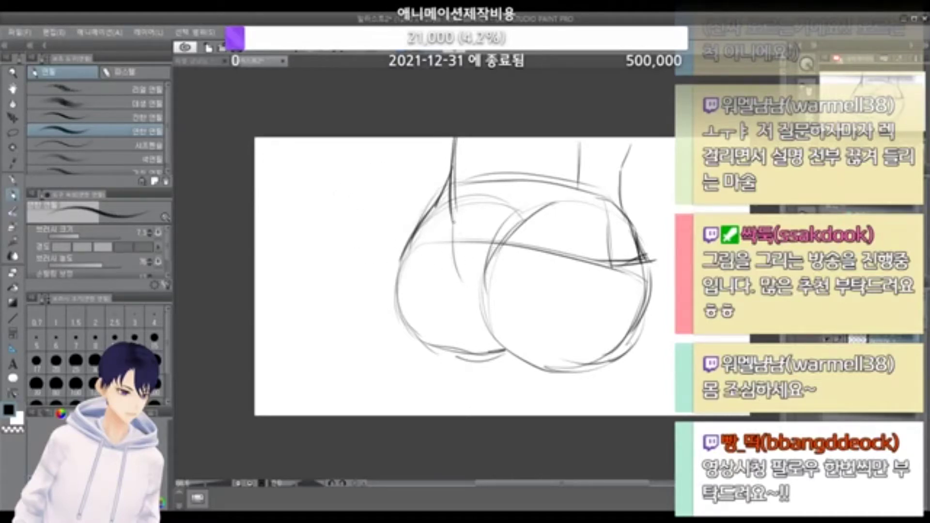
key("ctrl+z")
left_click_drag(453, 209, 483, 333)
key("ctrl+z")
key("ctrl+z")
mouse_move(473, 286)
left_mouse_down()
mouse_move(497, 351)
mouse_move(499, 326)
left_mouse_up()
key("ctrl+z")
key("ctrl+z")
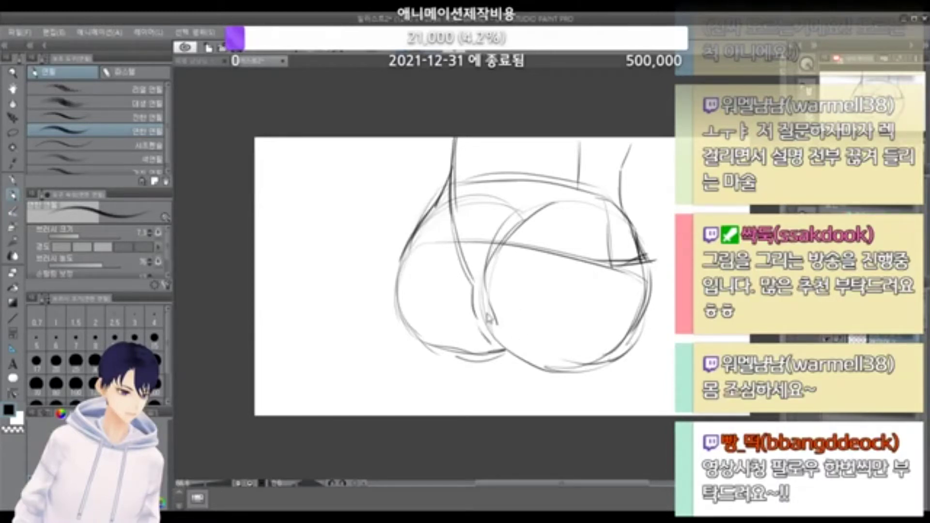
Step: Darken the inner edge of the front buttock form along the cleft with short strokes
key("ctrl+z")
left_click_drag(486, 294, 492, 317)
left_click_drag(492, 314, 493, 348)
key("ctrl+z")
key("ctrl+z")
left_click_drag(487, 296, 491, 311)
mouse_move(491, 311)
left_mouse_down()
mouse_move(493, 344)
mouse_move(494, 335)
mouse_move(503, 356)
left_mouse_up()
key("ctrl+z")
key("ctrl+z")
Step: Refine the underside where the two buttock forms meet at the bottom of the cleft
mouse_move(490, 321)
left_mouse_down()
mouse_move(506, 351)
mouse_move(495, 356)
mouse_move(534, 366)
left_mouse_up()
key("ctrl+z")
key("ctrl+z")
key("ctrl+z")
left_click_drag(480, 356, 537, 368)
key("ctrl+z")
key("ctrl+z")
key("ctrl+z")
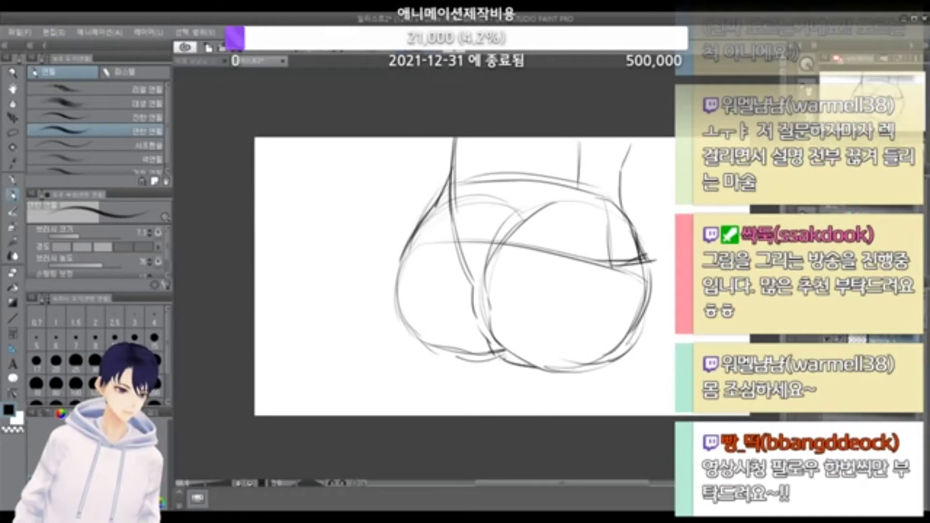
left_click_drag(475, 360, 508, 348)
key("ctrl+z")
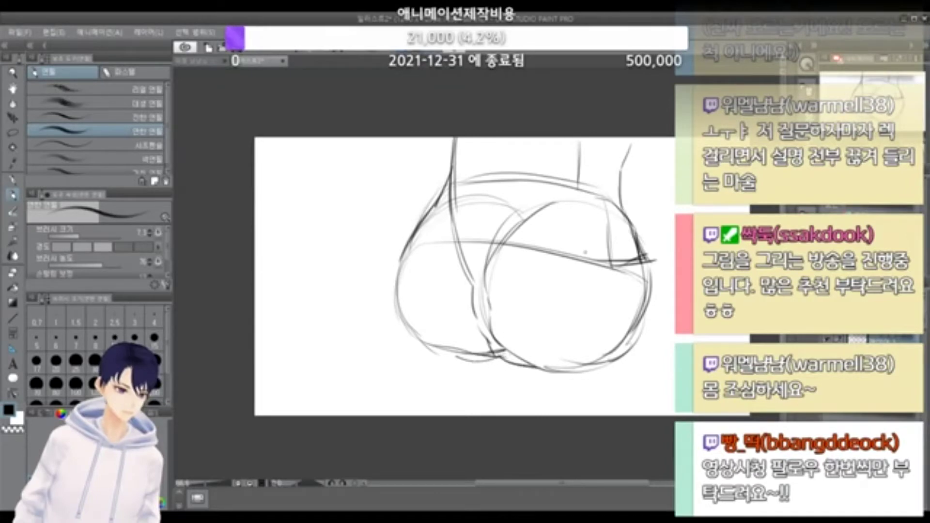
Step: Reinforce the left waist line and mark the spine with short strokes above the pelvis
scroll(585, 253, "down", 6)
scroll(594, 251, "up", 5)
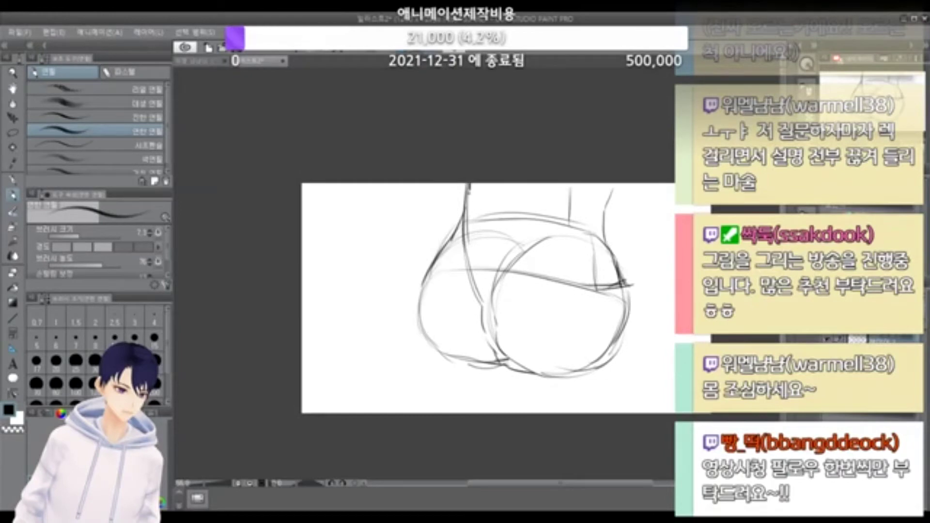
left_click_drag(469, 187, 463, 221)
left_click_drag(463, 236, 594, 241)
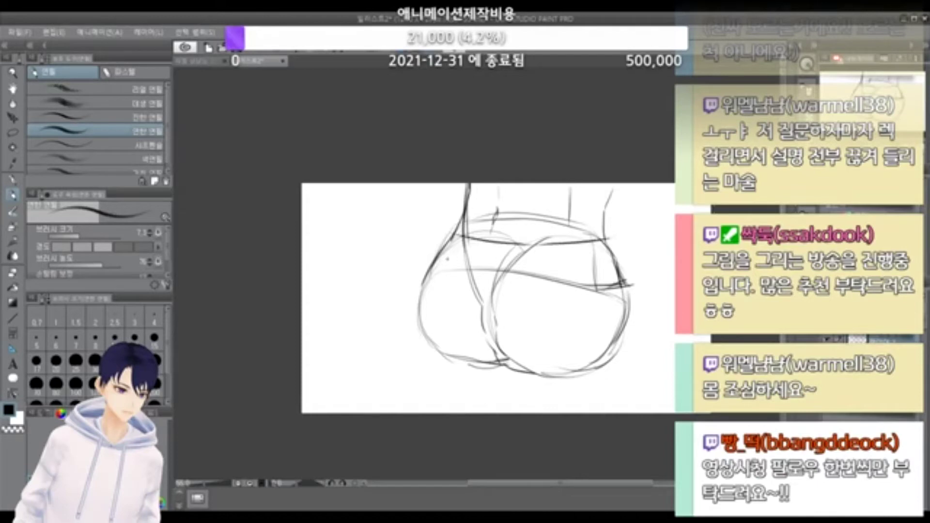
left_click_drag(479, 247, 483, 374)
key("ctrl+z")
left_click_drag(477, 293, 483, 415)
left_click_drag(614, 356, 583, 445)
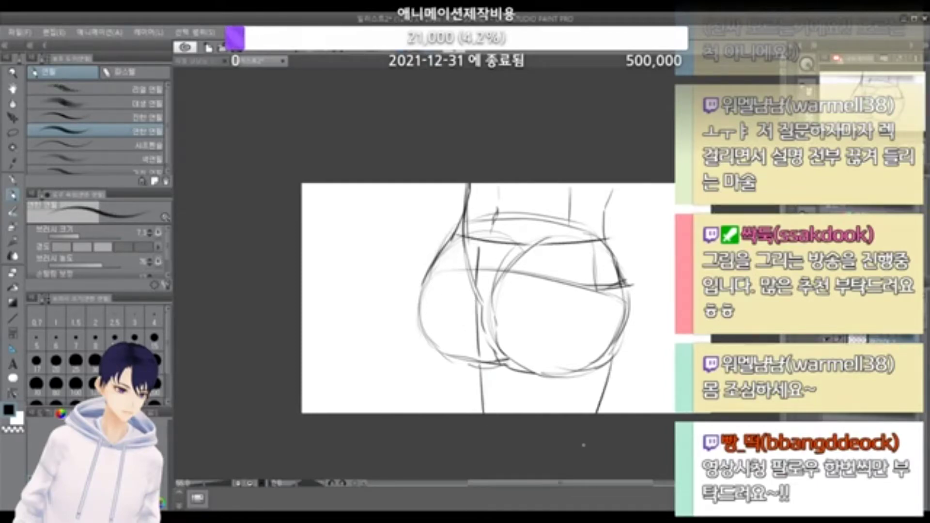
key("ctrl+z")
key("ctrl+z")
key("ctrl+z")
key("ctrl+z")
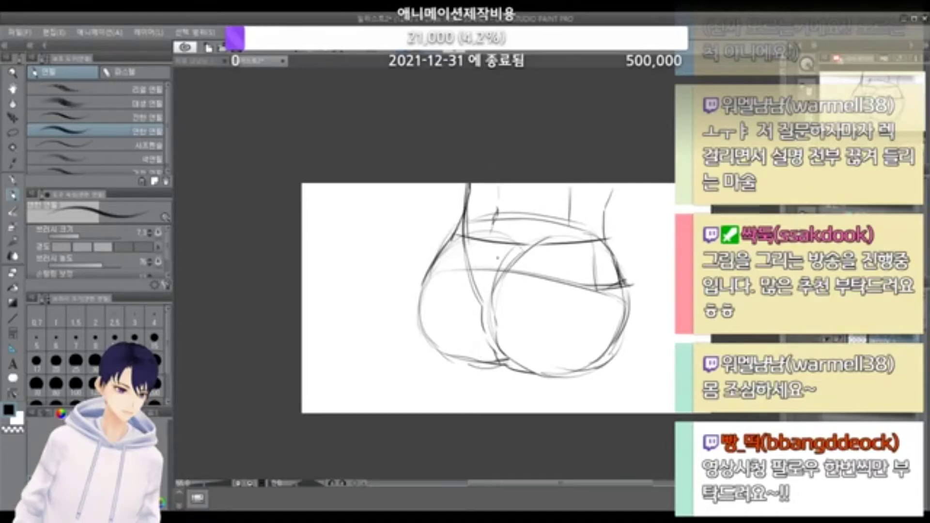
key("ctrl+z")
key("ctrl+z")
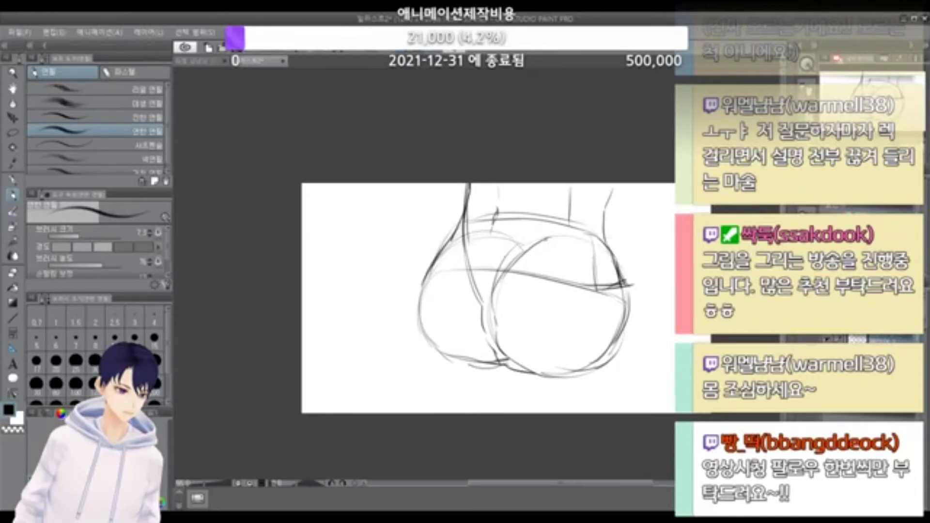
Step: Sketch the upper contour of a raised thigh from the hips toward the upper left, ending in a rounded knee
left_click_drag(428, 198, 535, 247)
key("ctrl+z")
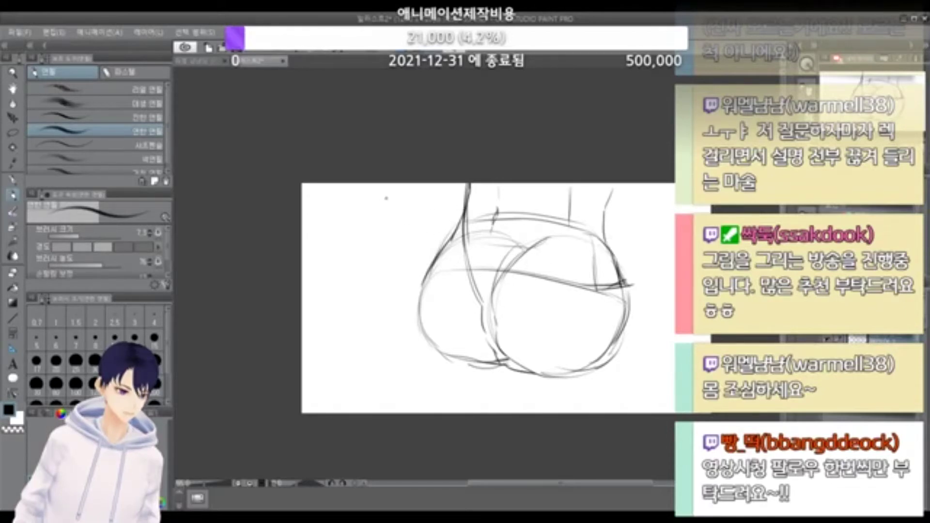
mouse_move(390, 198)
left_mouse_down()
mouse_move(514, 237)
mouse_move(536, 258)
mouse_move(548, 238)
left_mouse_up()
key("ctrl+z")
left_click_drag(384, 196, 329, 238)
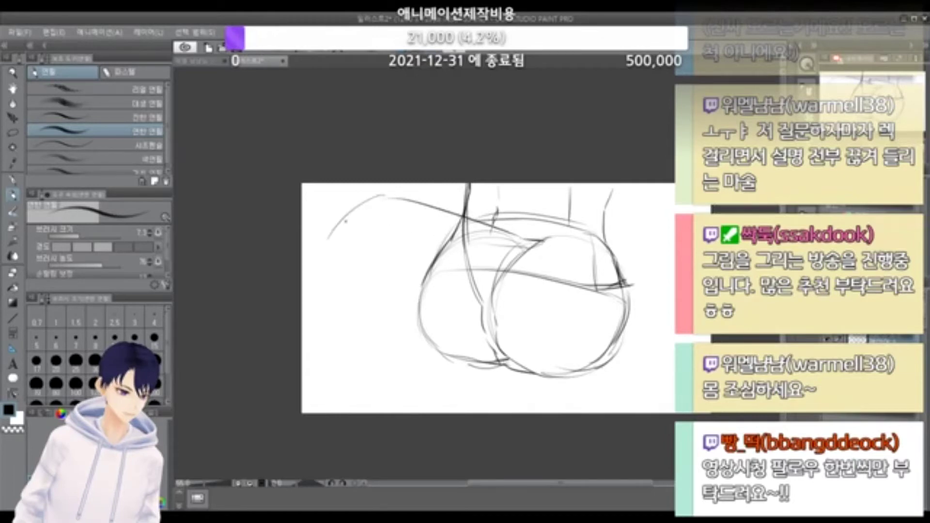
key("ctrl+z")
mouse_move(362, 187)
left_mouse_down()
mouse_move(425, 204)
mouse_move(369, 189)
mouse_move(418, 202)
mouse_move(321, 216)
left_mouse_up()
key("ctrl+z")
key("ctrl+z")
Step: Draw the lower contour of the raised thigh from the knee down to the underside of the buttocks
mouse_move(340, 189)
left_mouse_down()
mouse_move(319, 216)
mouse_move(429, 344)
left_mouse_up()
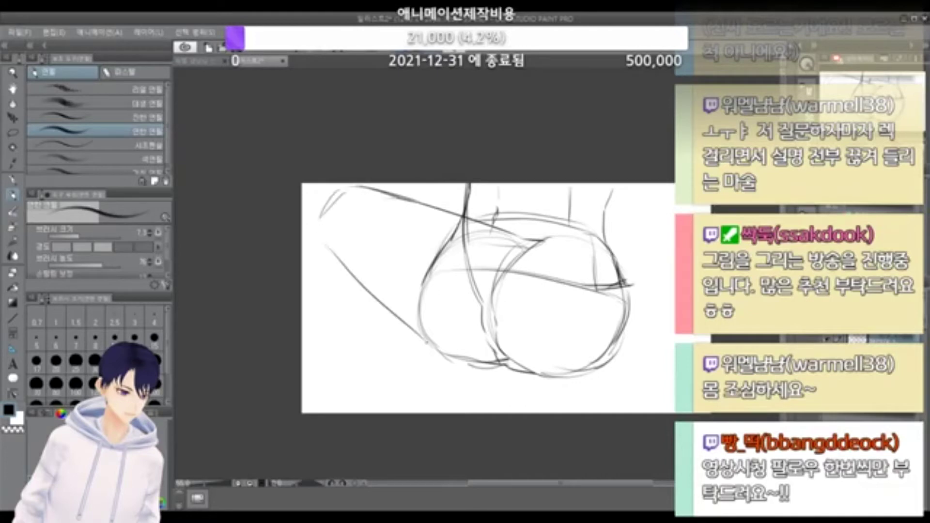
key("ctrl+z")
mouse_move(326, 241)
left_mouse_down()
mouse_move(493, 369)
mouse_move(535, 377)
left_mouse_up()
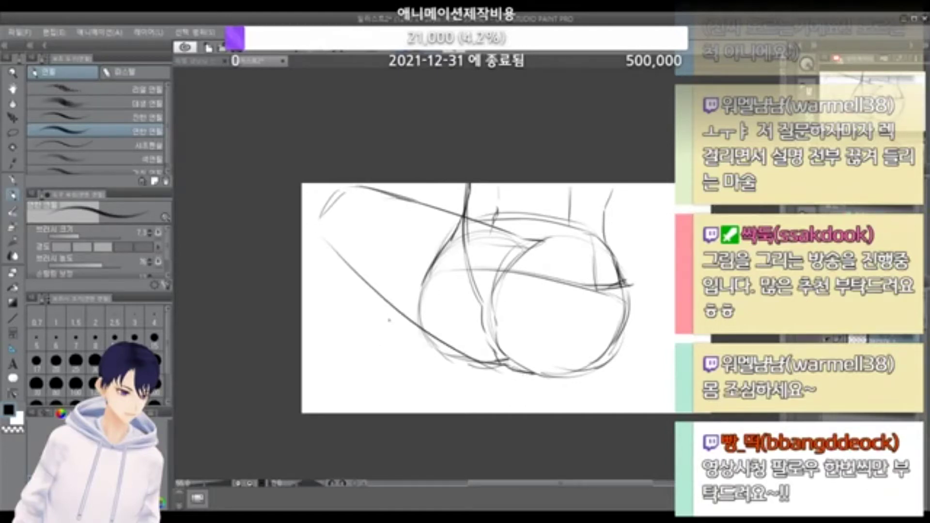
Step: Sketch the upper and lower contours of a second, lower thigh extending left from the hips
left_click_drag(307, 273, 453, 235)
key("ctrl+z")
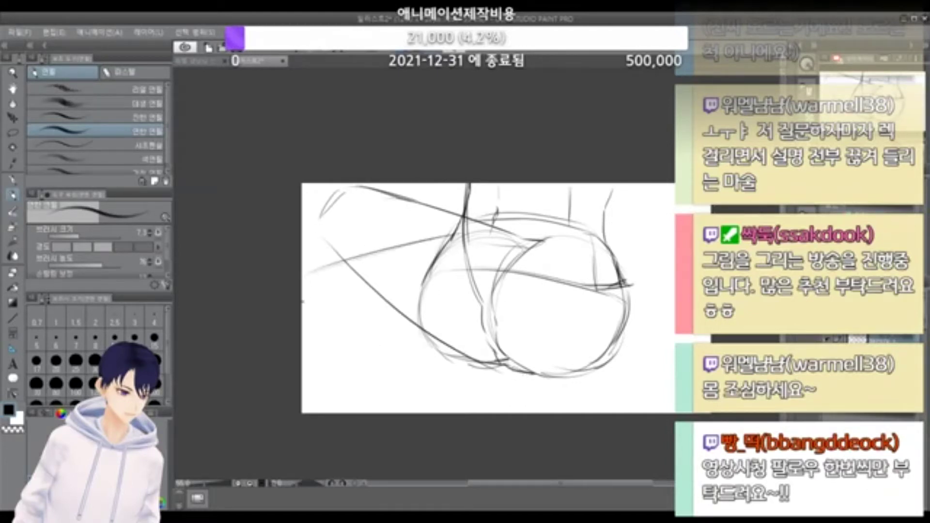
left_click_drag(309, 352, 489, 369)
left_click_drag(347, 359, 492, 366)
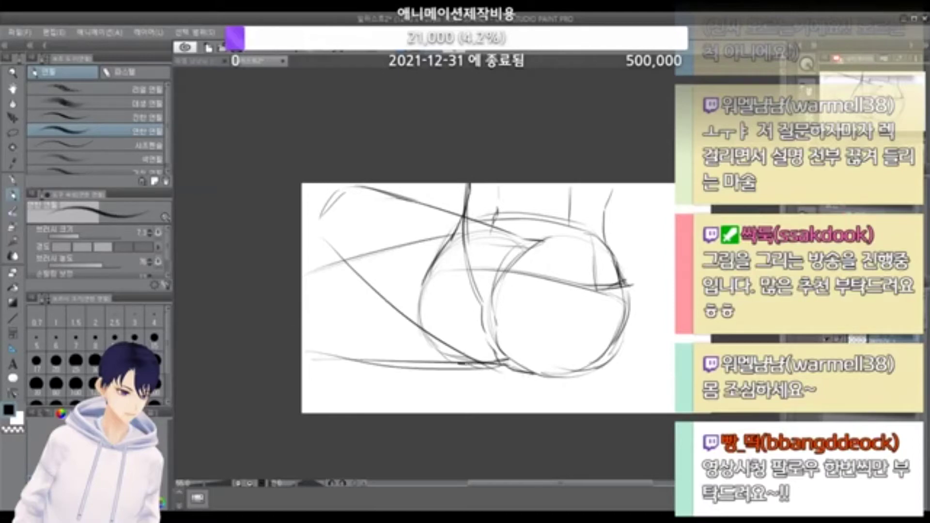
Step: Undo the pencil strokes of both sketched thighs, leaving only the waist, hips and buttocks
scroll(563, 307, "down", 2)
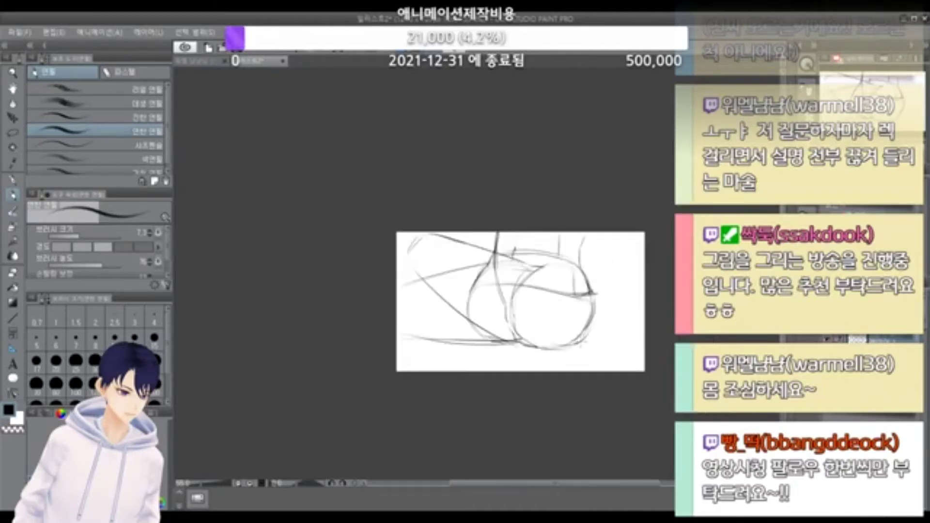
scroll(539, 353, "up", 2)
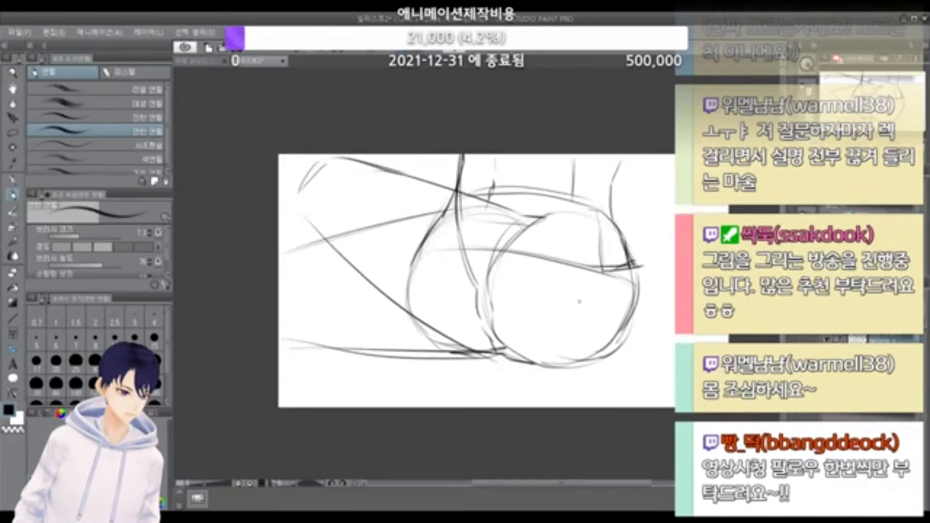
key("ctrl+z")
key("ctrl+z")
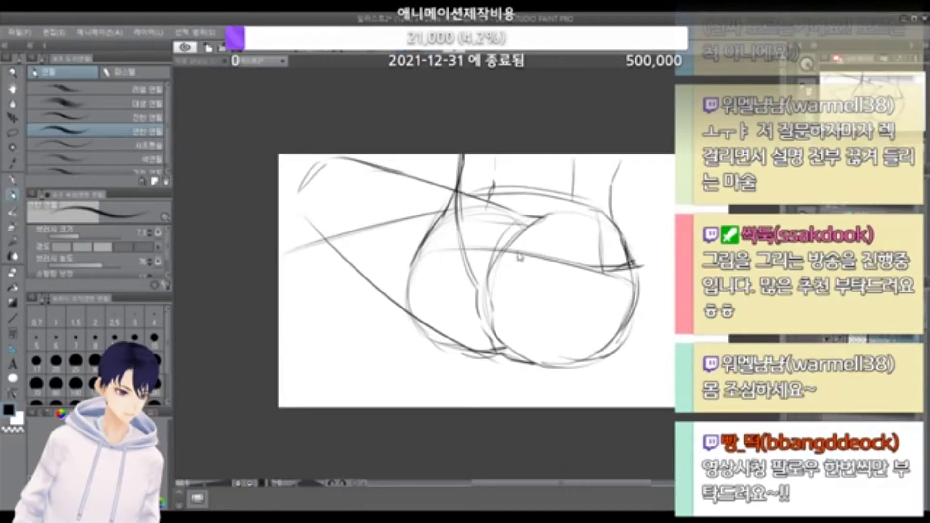
key("ctrl+z")
key("ctrl+z")
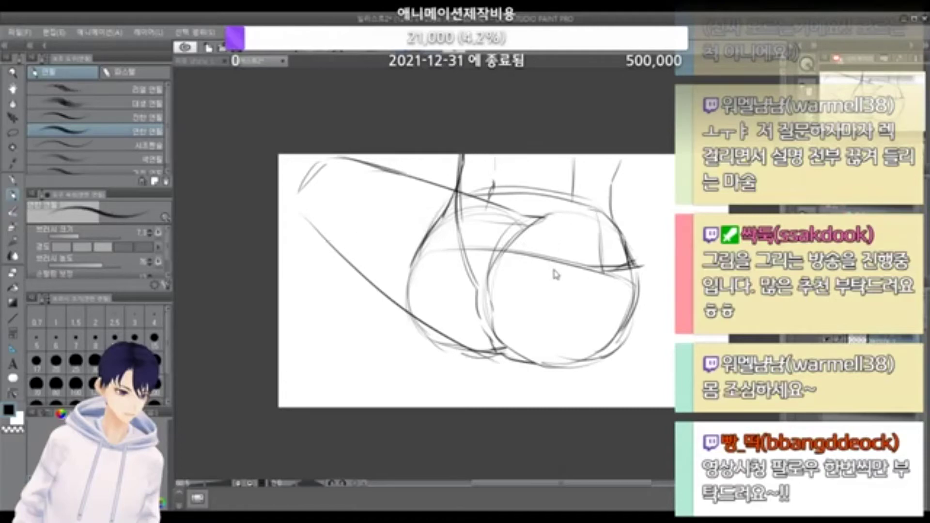
key("ctrl+z")
key("ctrl+z")
key("ctrl+z")
key("ctrl+z")
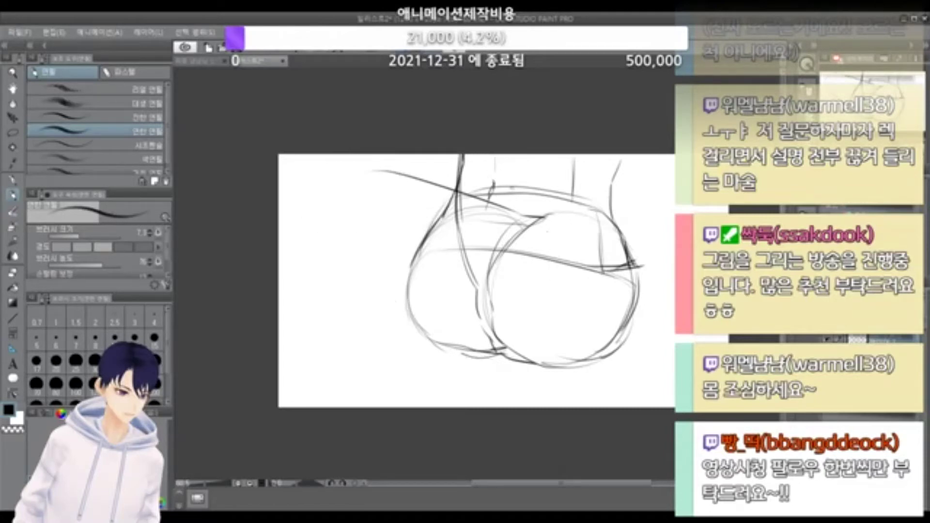
key("ctrl+z")
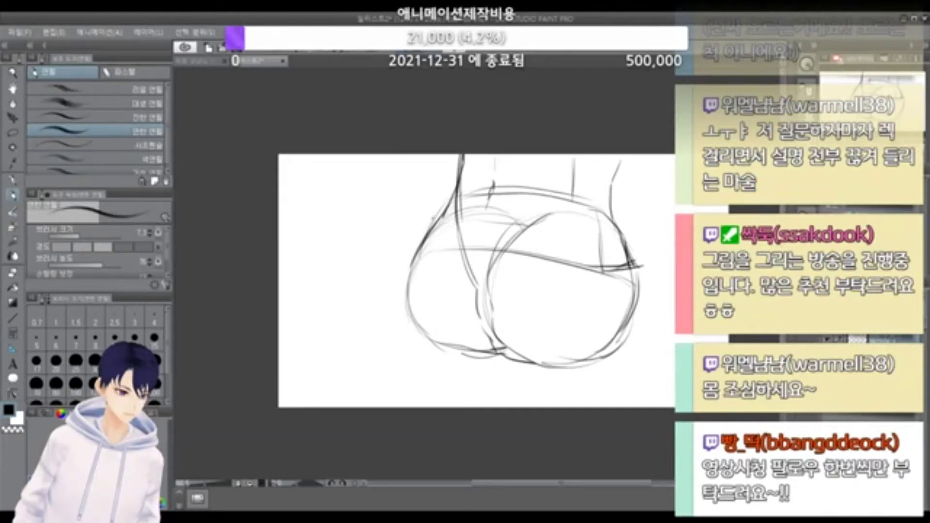
Step: Move the hip sketch layer sideways to leave more empty canvas on the left
left_click(12, 118)
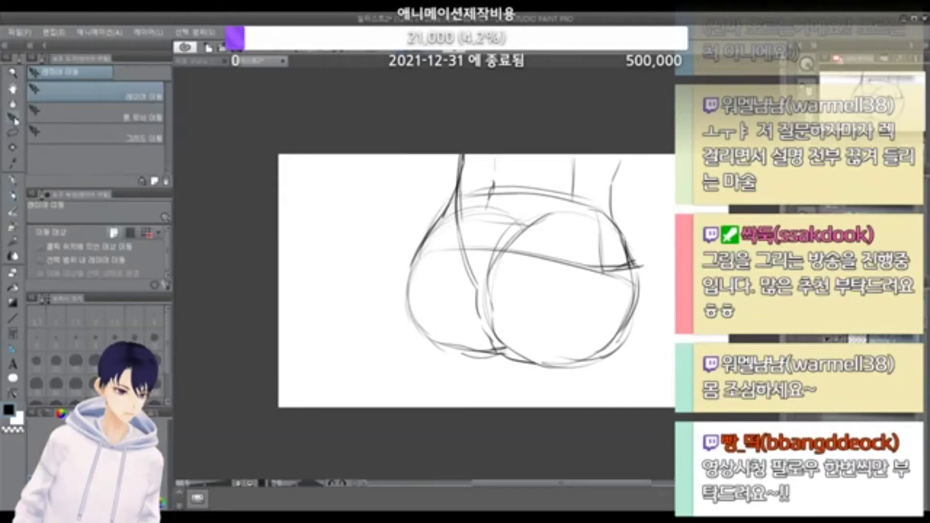
mouse_move(487, 259)
left_mouse_down()
mouse_move(549, 270)
mouse_move(553, 256)
left_mouse_up()
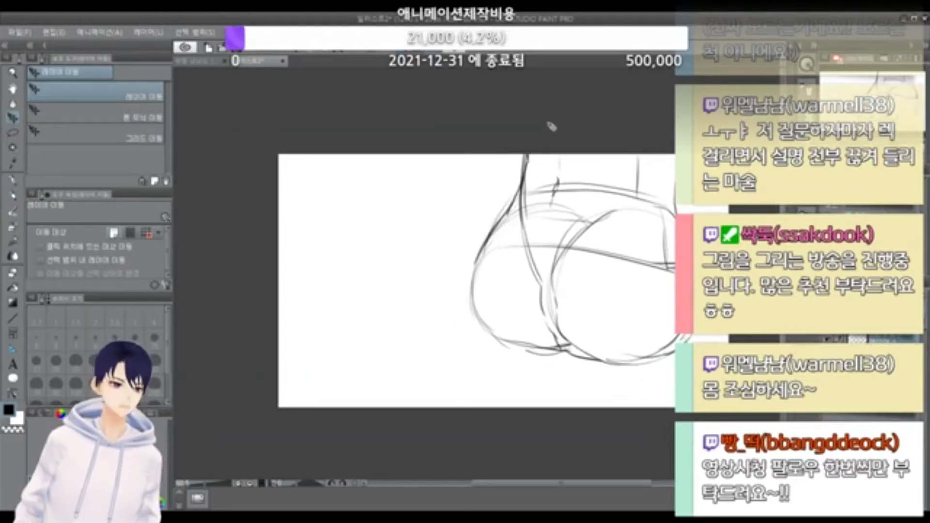
Step: Draw the inner thigh line in pencil from the canvas's upper edge beside the left waist down to the gap between the buttocks
key("p")
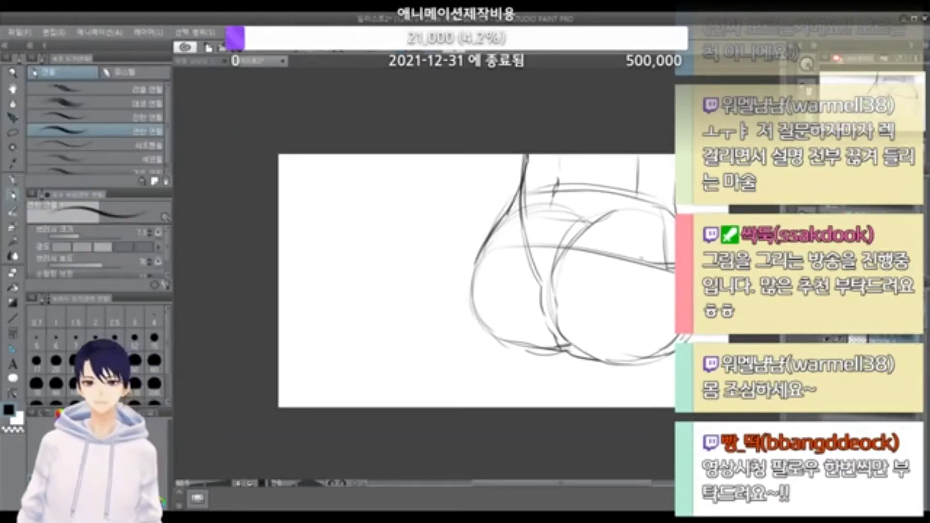
left_click_drag(535, 151, 556, 271)
key("ctrl+z")
left_click_drag(534, 163, 563, 299)
key("ctrl+z")
left_click_drag(535, 160, 557, 281)
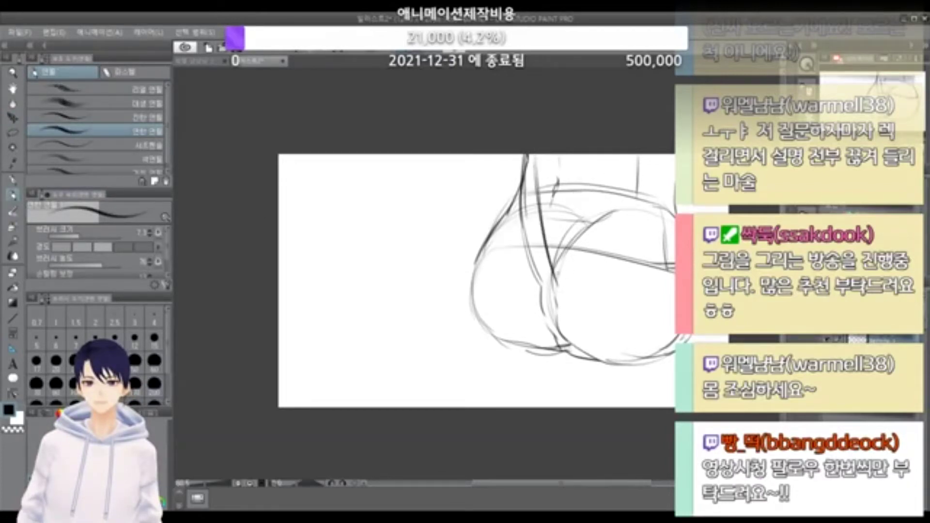
Step: Draw the right thigh's outer contour from the canvas's upper edge diagonally down to the right hip, redoing the stroke as needed
mouse_move(618, 167)
left_mouse_down()
mouse_move(660, 245)
mouse_move(651, 217)
left_mouse_up()
key("ctrl+z")
key("ctrl+z")
key("ctrl+z")
key("ctrl+z")
left_click_drag(625, 155, 651, 219)
key("ctrl+z")
key("ctrl+z")
left_click_drag(628, 155, 669, 229)
key("ctrl+z")
key("ctrl+z")
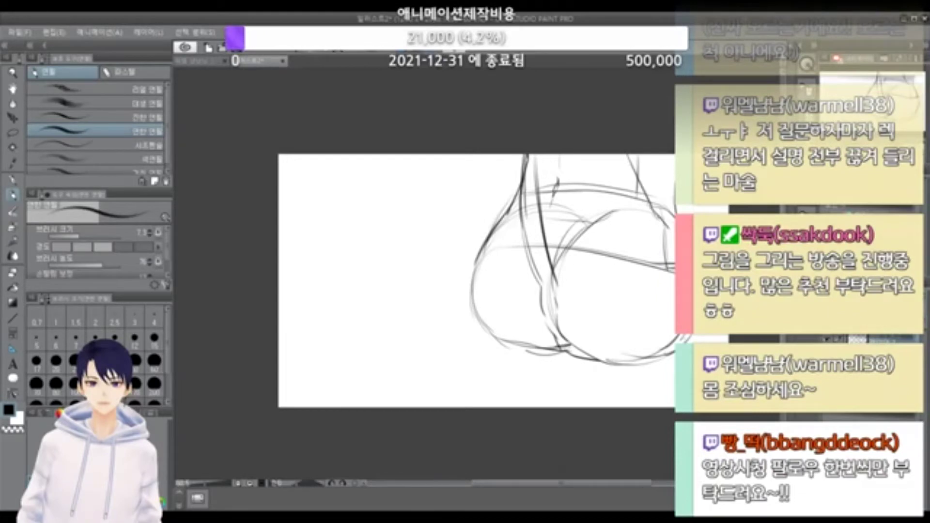
key("ctrl+z")
Step: Draw the left thigh's outer contour as a long curve from the canvas's upper edge down to the left buttock
mouse_move(398, 163)
left_mouse_down()
mouse_move(454, 289)
mouse_move(471, 296)
left_mouse_up()
key("ctrl+z")
left_click_drag(415, 190, 479, 325)
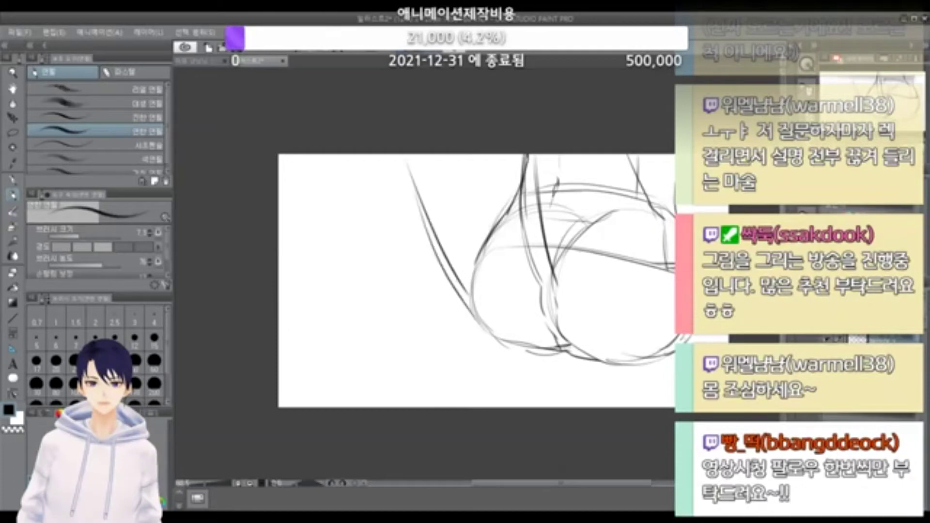
key("ctrl+z")
left_click_drag(411, 159, 484, 331)
key("ctrl+z")
mouse_move(413, 158)
left_mouse_down()
mouse_move(450, 269)
mouse_move(474, 314)
mouse_move(491, 319)
mouse_move(494, 338)
left_mouse_up()
key("ctrl+z")
Step: Add a short diagonal stroke from the canvas's upper edge to the left waist line for the left thigh's inner side
mouse_move(486, 146)
left_mouse_down()
mouse_move(512, 188)
mouse_move(518, 166)
left_mouse_up()
key("ctrl+z")
key("ctrl+z")
key("ctrl+z")
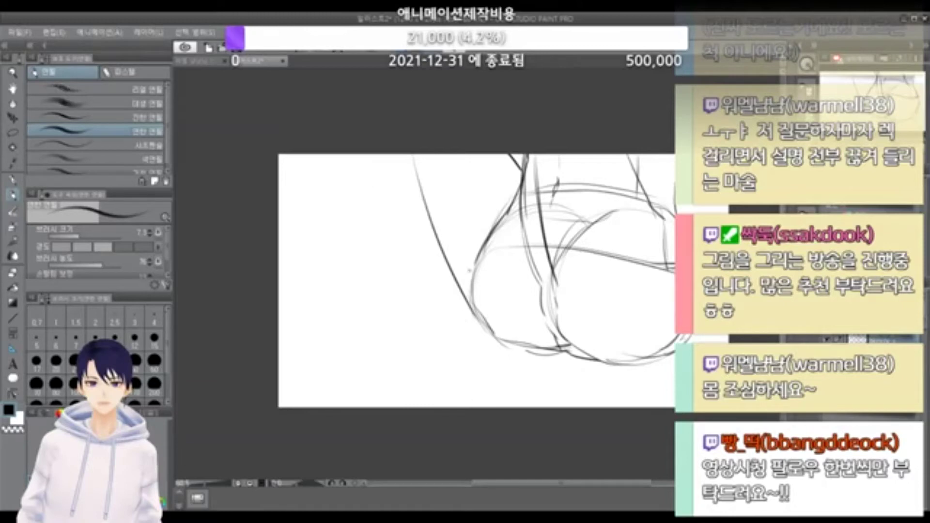
Step: Darken the lower outer thigh contour and continue it around the underside of the left buttock
left_click_drag(450, 270, 475, 303)
key("ctrl+z")
left_click_drag(446, 260, 494, 342)
key("ctrl+z")
left_click_drag(471, 294, 499, 340)
key("ctrl+z")
left_click_drag(468, 289, 498, 339)
key("ctrl+z")
mouse_move(475, 310)
left_mouse_down()
mouse_move(497, 335)
mouse_move(534, 344)
left_mouse_up()
key("ctrl+z")
key("ctrl+z")
mouse_move(475, 302)
left_mouse_down()
mouse_move(540, 353)
mouse_move(566, 350)
left_mouse_up()
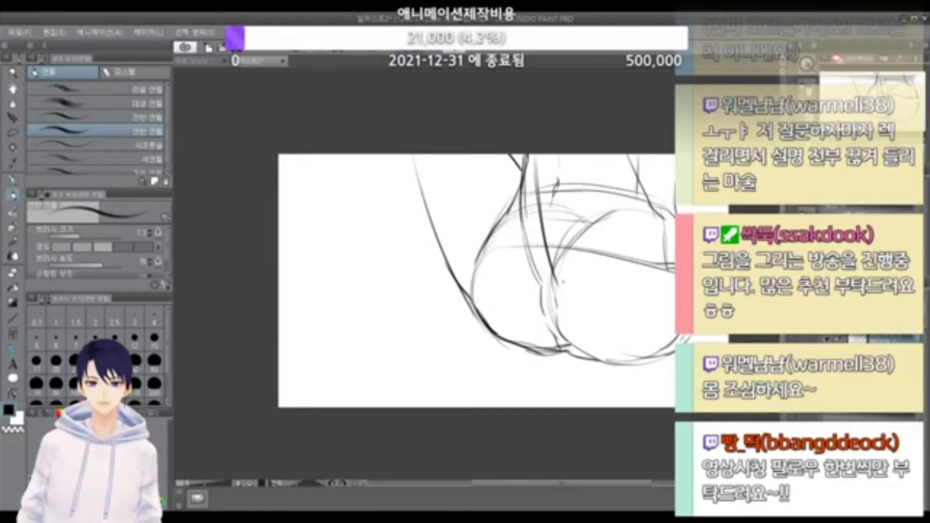
Step: Reinforce the upper part of the inner thigh line between the two legs
scroll(568, 260, "down", 2)
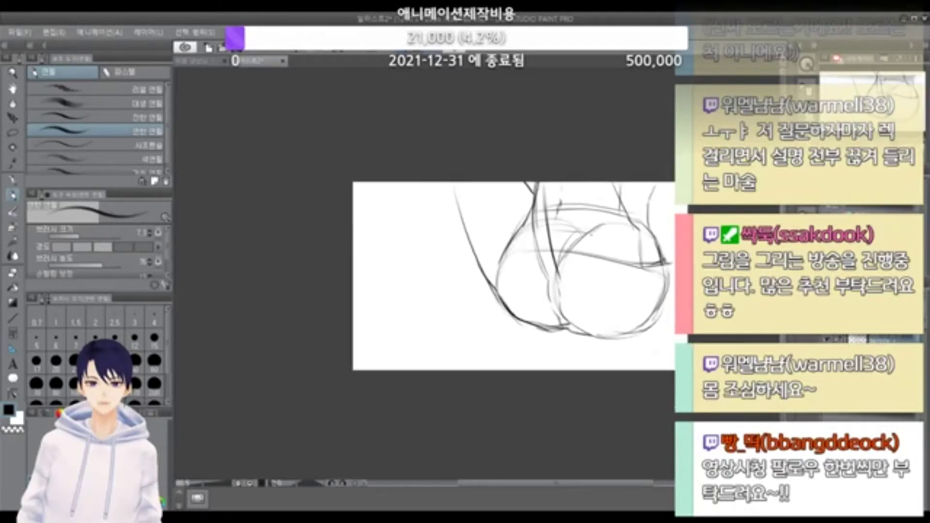
scroll(584, 218, "up", 4)
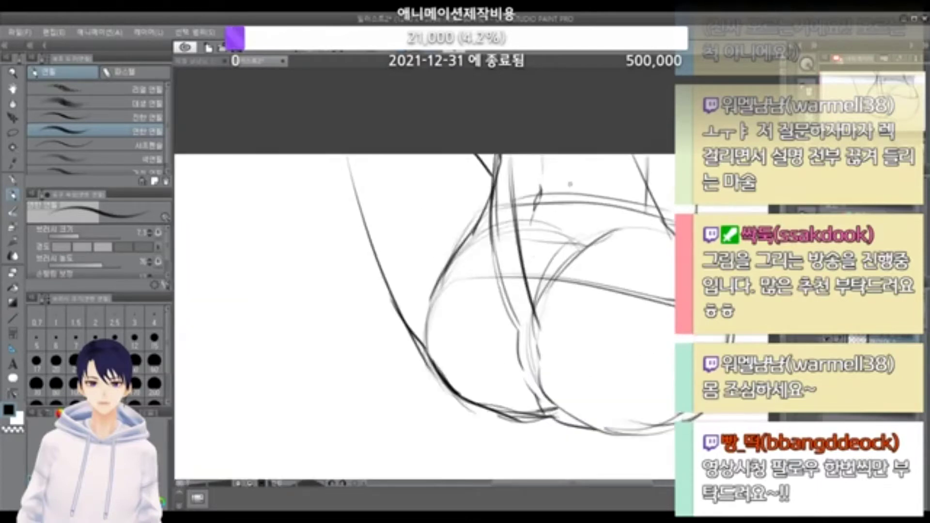
left_click_drag(499, 154, 524, 275)
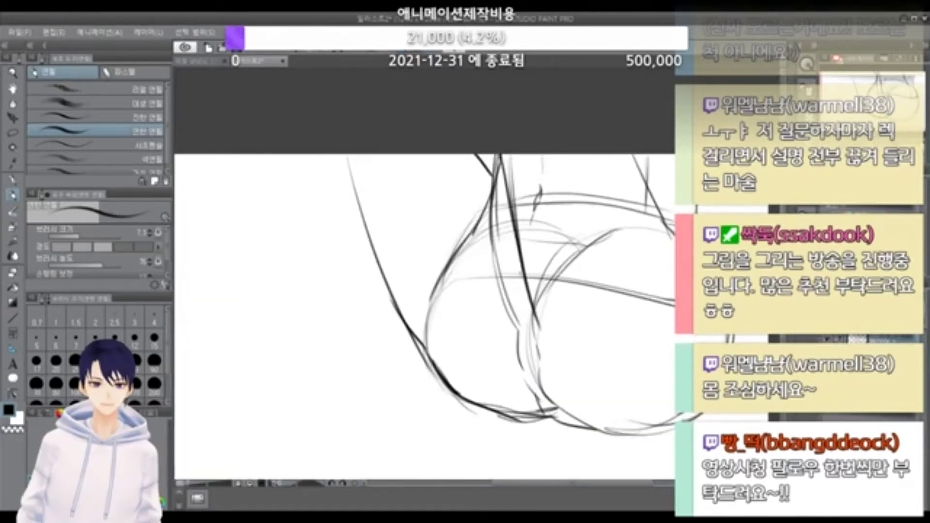
key("ctrl+z")
mouse_move(497, 154)
left_mouse_down()
mouse_move(527, 285)
mouse_move(520, 246)
left_mouse_up()
key("ctrl+z")
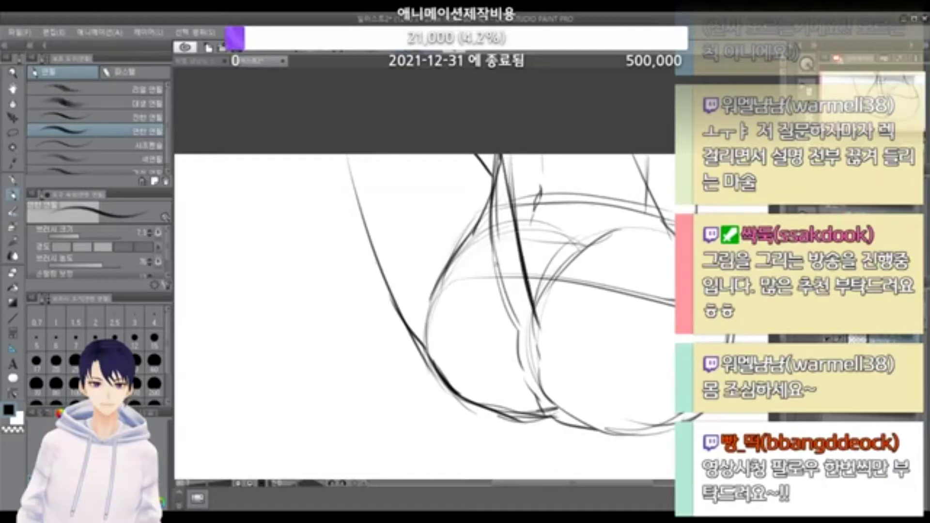
Step: Erase the pelvis, waist and upper buttock construction lines that cross both thighs
left_click(13, 276)
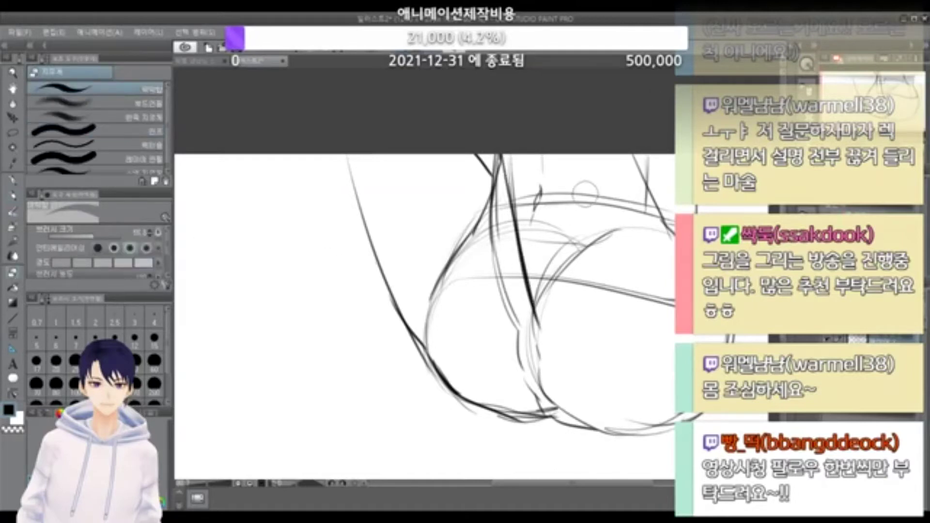
mouse_move(532, 192)
left_mouse_down()
mouse_move(529, 218)
mouse_move(561, 297)
mouse_move(587, 220)
mouse_move(578, 145)
mouse_move(594, 176)
mouse_move(614, 188)
mouse_move(654, 280)
mouse_move(642, 211)
mouse_move(673, 310)
left_mouse_up()
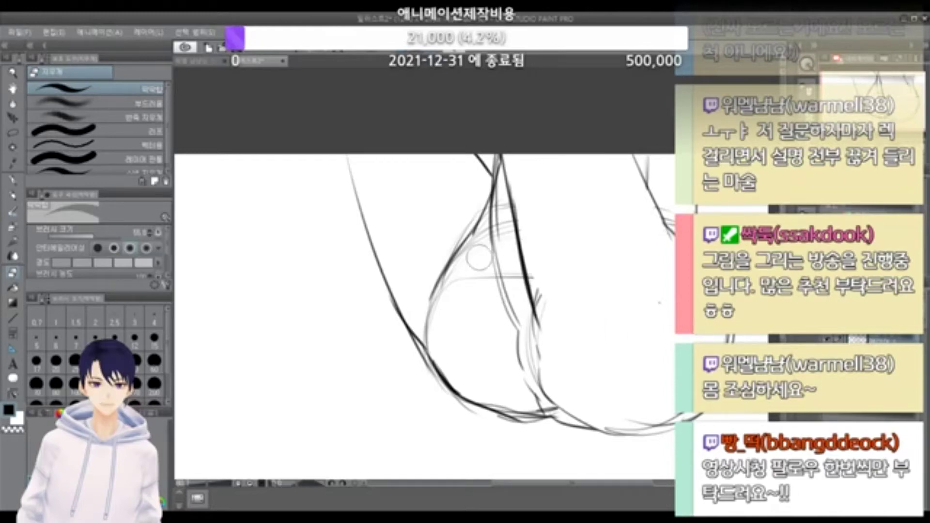
mouse_move(479, 220)
left_mouse_down()
mouse_move(482, 230)
mouse_move(483, 208)
mouse_move(473, 202)
mouse_move(458, 253)
left_mouse_up()
key("ctrl+z")
mouse_move(457, 252)
left_mouse_down()
mouse_move(471, 209)
mouse_move(444, 250)
mouse_move(432, 322)
mouse_move(487, 208)
mouse_move(483, 185)
mouse_move(505, 312)
mouse_move(498, 266)
mouse_move(495, 274)
left_mouse_up()
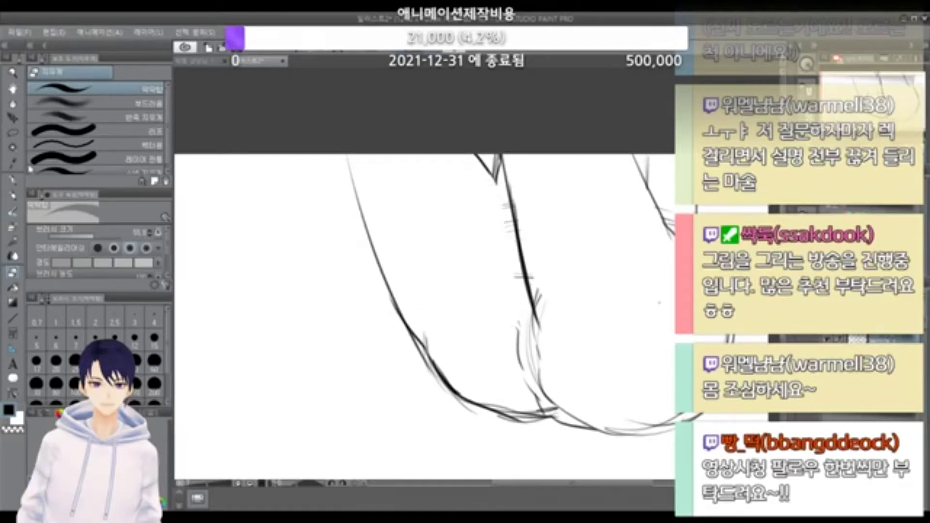
Step: Redraw the line where the thighs meet in pencil, continuing it down between the buttocks
left_click(15, 196)
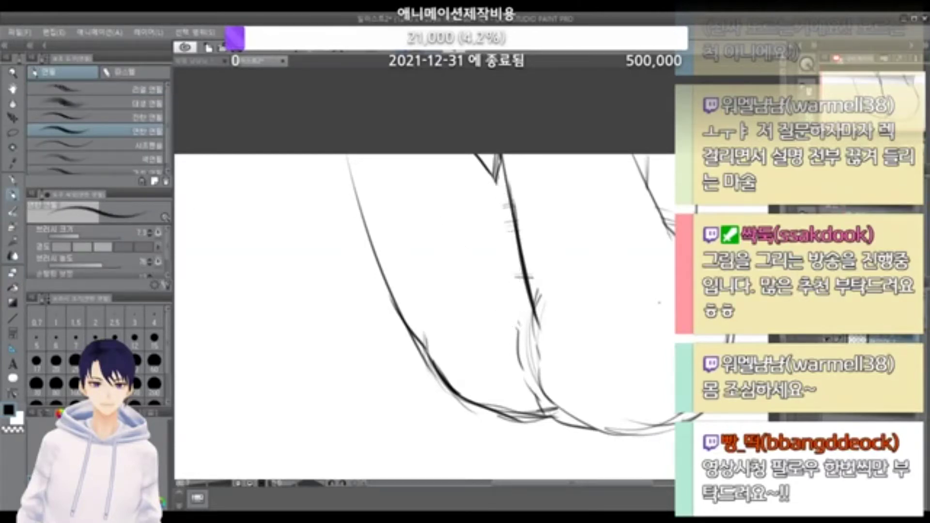
left_click_drag(495, 173, 518, 245)
mouse_move(526, 297)
left_mouse_down()
mouse_move(519, 356)
mouse_move(519, 343)
mouse_move(532, 393)
left_mouse_up()
key("ctrl+z")
key("ctrl+z")
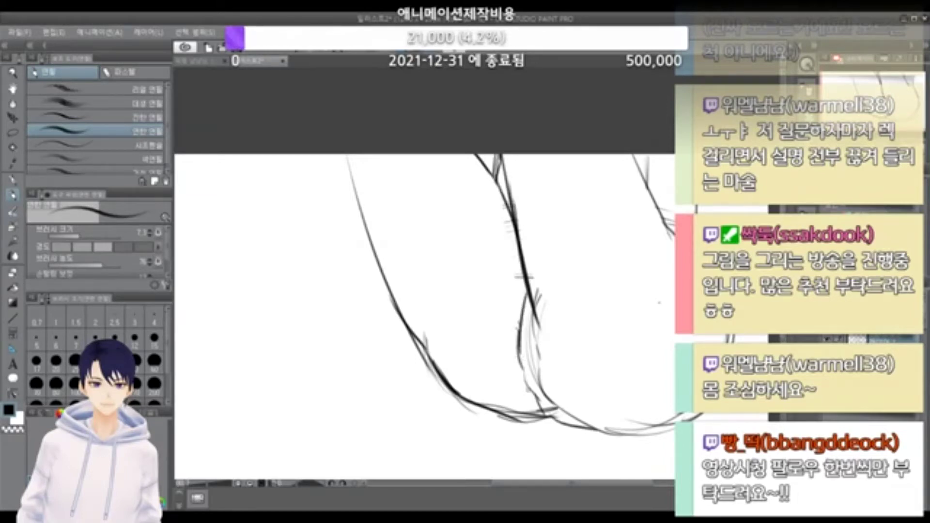
left_click_drag(514, 234, 523, 317)
scroll(545, 224, "down", 3)
scroll(561, 318, "up", 2)
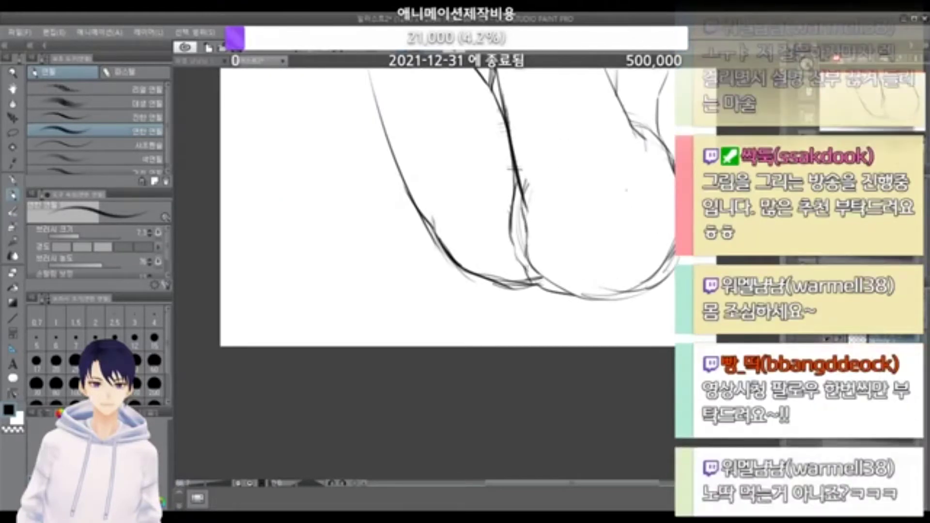
Step: Try to sketch the slanted left side and curved base of a small triangular shape between the buttocks
left_click_drag(511, 154, 484, 227)
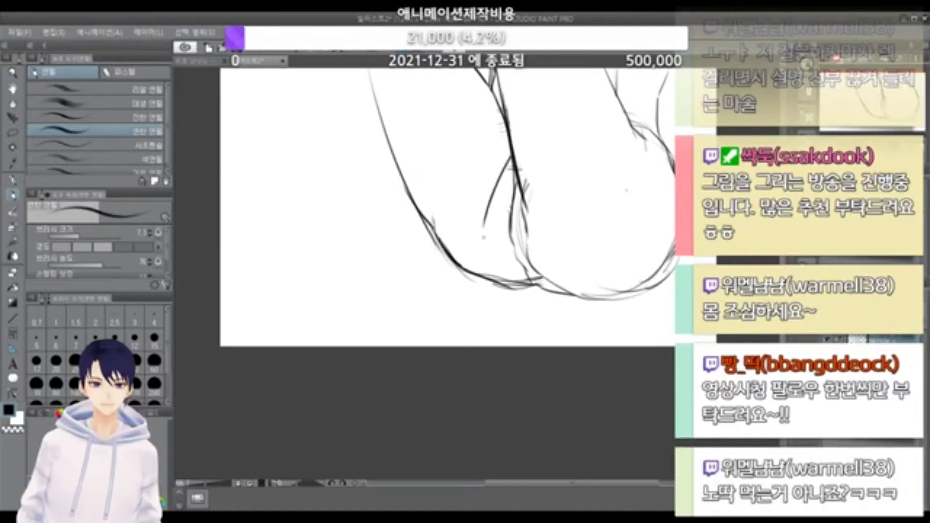
key("ctrl+z")
left_click_drag(504, 120, 488, 227)
key("ctrl+z")
left_click_drag(512, 152, 486, 225)
key("ctrl+z")
mouse_move(510, 163)
left_mouse_down()
mouse_move(523, 234)
mouse_move(487, 242)
mouse_move(513, 232)
mouse_move(539, 240)
left_mouse_up()
key("ctrl+z")
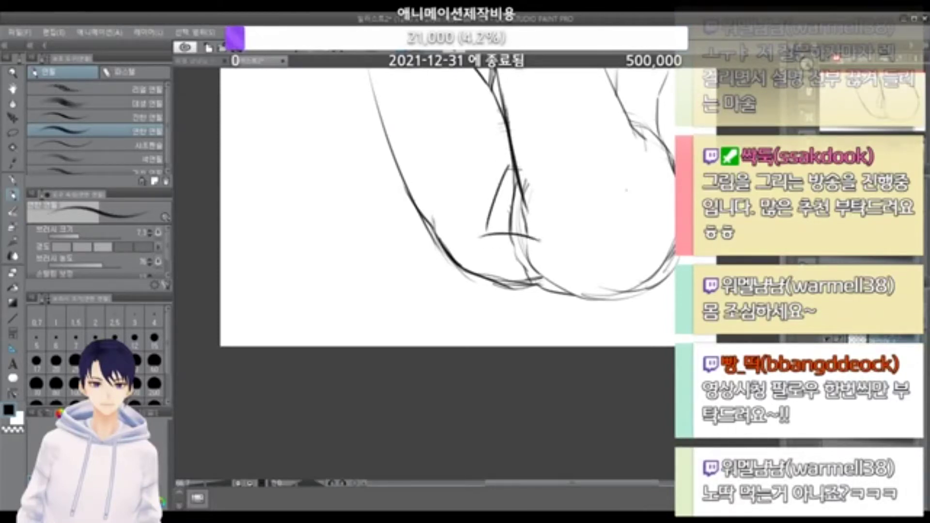
Step: Try to close the triangular shape with a slanted right side, a folded lower corner and a short side stroke
left_click_drag(524, 181, 547, 248)
key("ctrl+z")
left_click_drag(538, 202, 528, 242)
key("ctrl+z")
key("ctrl+z")
key("ctrl+z")
mouse_move(512, 166)
left_mouse_down()
mouse_move(497, 235)
mouse_move(544, 232)
left_mouse_up()
key("ctrl+z")
mouse_move(524, 181)
left_mouse_down()
mouse_move(548, 234)
mouse_move(532, 240)
mouse_move(551, 234)
mouse_move(582, 249)
mouse_move(566, 221)
left_mouse_up()
key("ctrl+z")
key("ctrl+z")
key("ctrl+z")
key("ctrl+z")
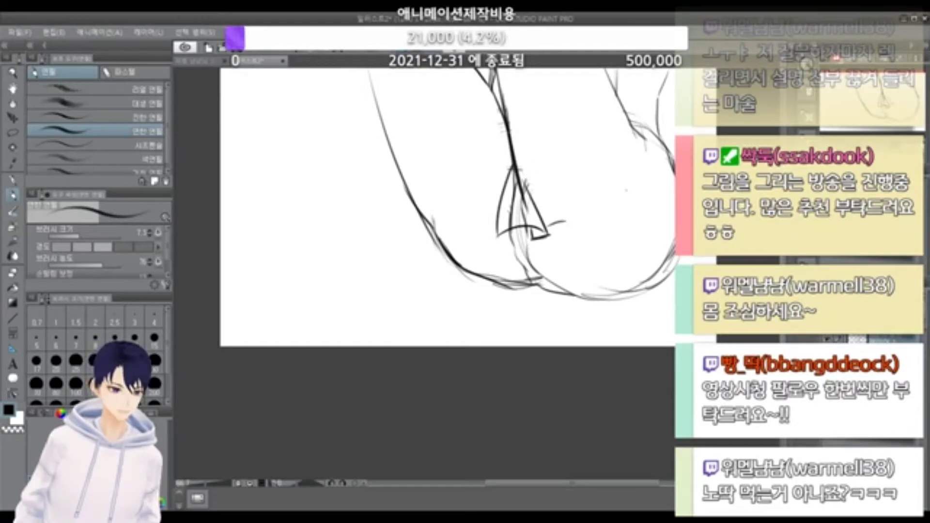
Step: Try to add radiating lines and jagged edges on both sides of the center line above the triangular shape
left_click_drag(508, 122, 549, 166)
key("ctrl+z")
mouse_move(508, 104)
left_mouse_down()
mouse_move(547, 165)
mouse_move(541, 199)
left_mouse_up()
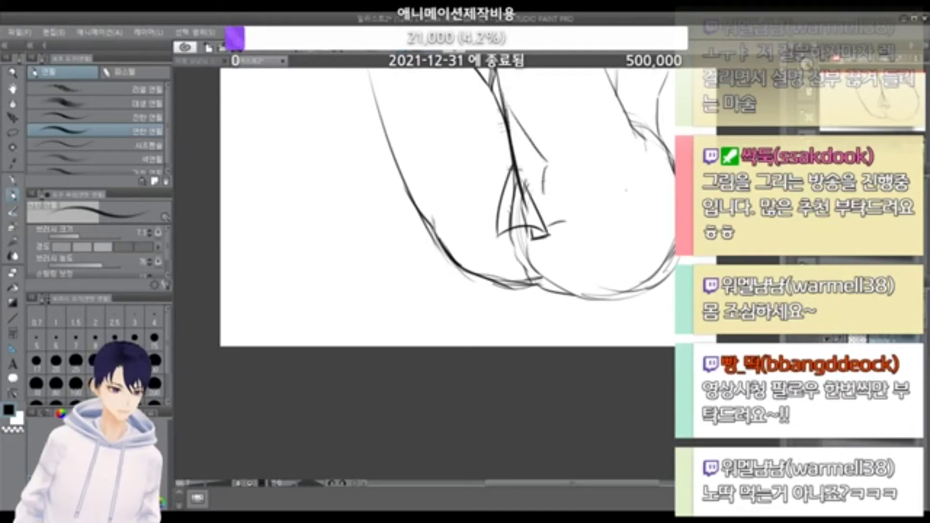
mouse_move(514, 144)
left_mouse_down()
mouse_move(551, 190)
mouse_move(557, 220)
left_mouse_up()
left_click_drag(501, 111, 480, 169)
key("ctrl+z")
mouse_move(493, 99)
left_mouse_down()
mouse_move(486, 150)
mouse_move(497, 233)
left_mouse_up()
key("ctrl+z")
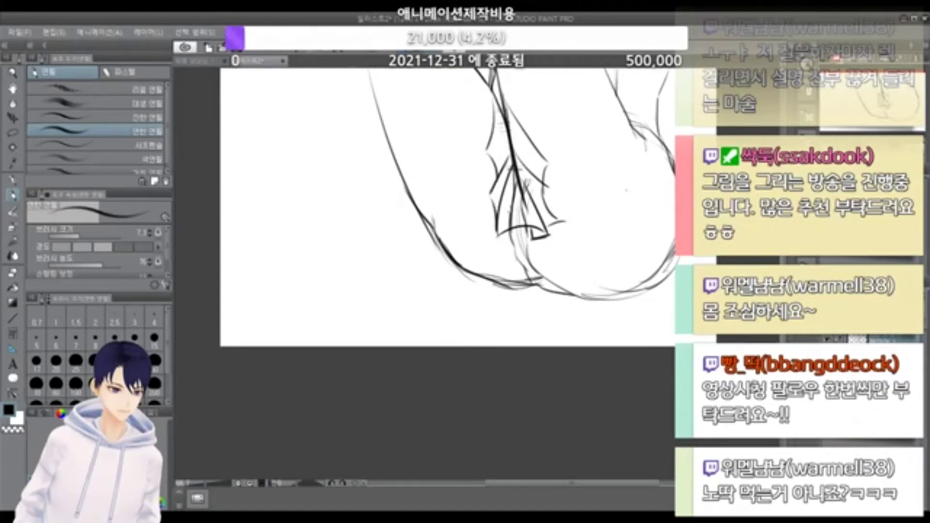
Step: Undo the triangular shape and the radiating lines drawn around the center line
scroll(572, 153, "down", 5)
scroll(581, 216, "up", 4)
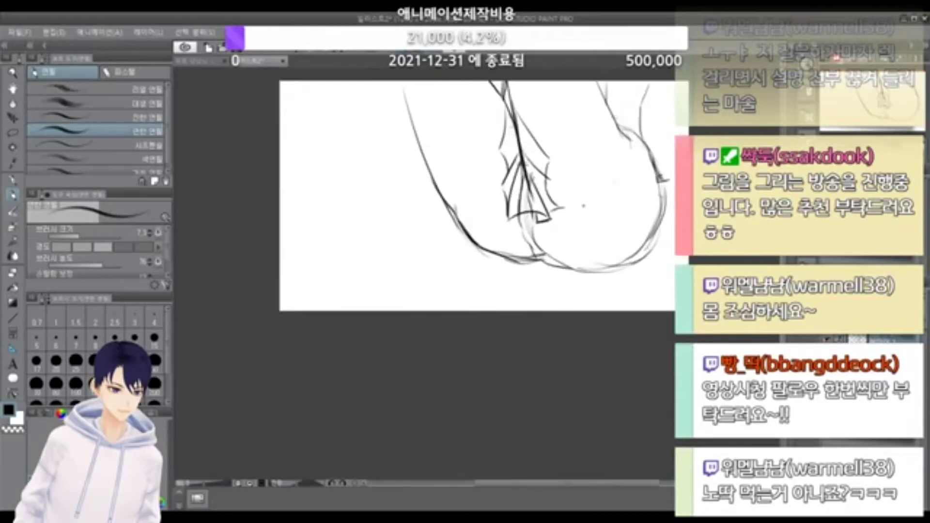
key("ctrl+z")
key("ctrl+z")
key("ctrl+z")
key("ctrl+z")
key("ctrl+z")
key("ctrl+z")
key("ctrl+z")
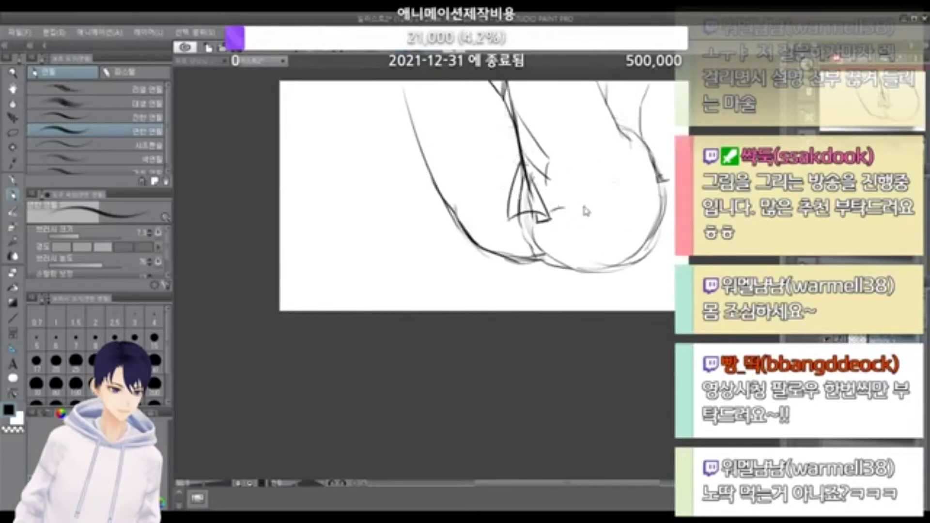
key("ctrl+z")
key("ctrl+z")
key("ctrl+z")
key("ctrl+z")
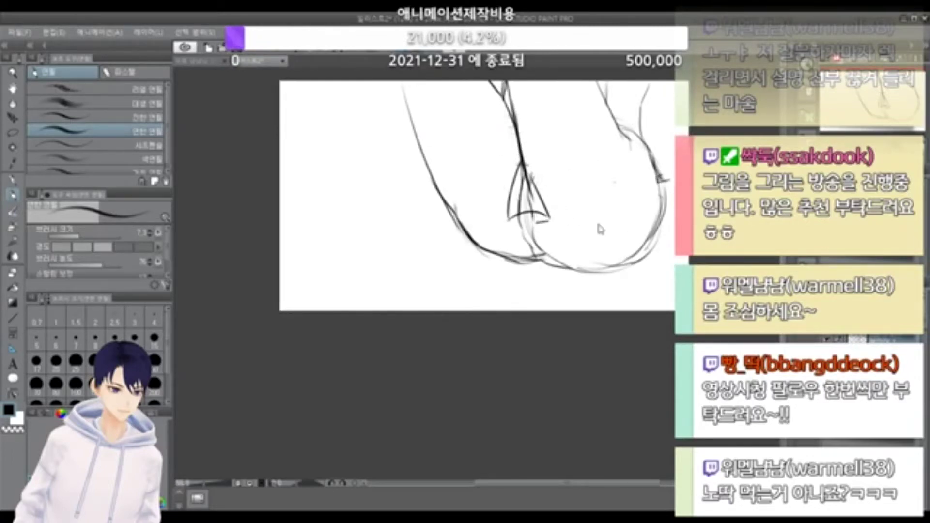
key("ctrl+z")
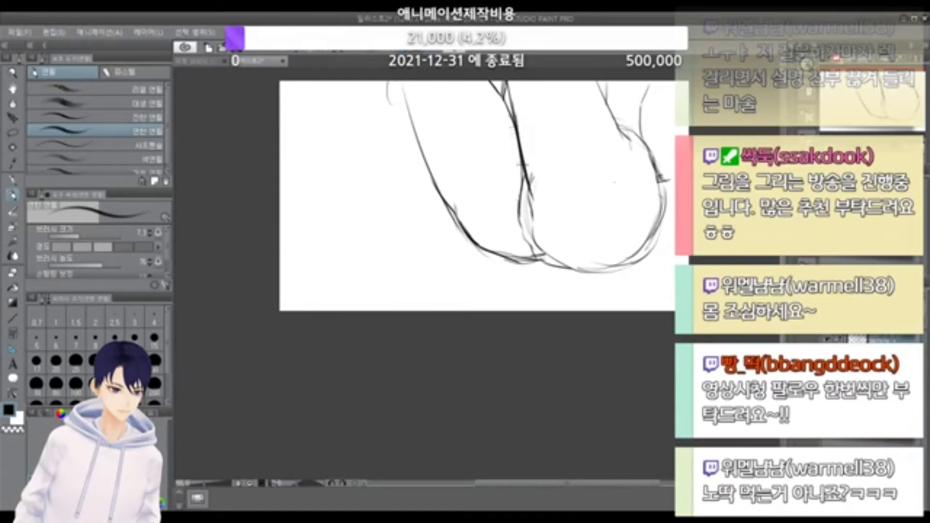
Step: Sketch a round knee form at the upper end of each thigh along the canvas's upper edge
left_click_drag(455, 84, 448, 119)
left_click_drag(515, 76, 538, 115)
left_click_drag(582, 83, 540, 111)
Step: Sketch the left lower leg as two straight lines tapering down from the round knee past the buttock outline
mouse_move(403, 120)
left_mouse_down()
mouse_move(454, 100)
mouse_move(538, 304)
left_mouse_up()
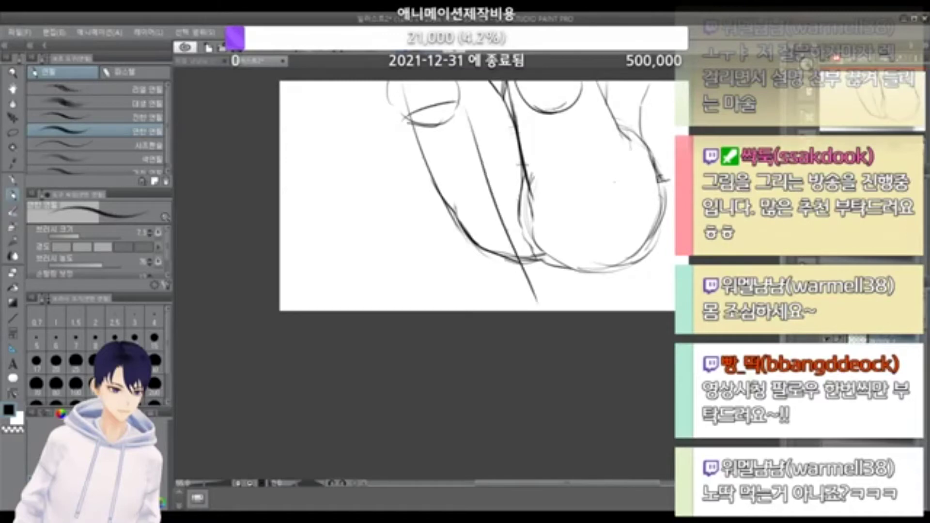
key("ctrl+z")
left_click_drag(467, 112, 533, 261)
left_click_drag(404, 141, 504, 269)
left_click_drag(458, 219, 521, 285)
left_click_drag(531, 284, 539, 279)
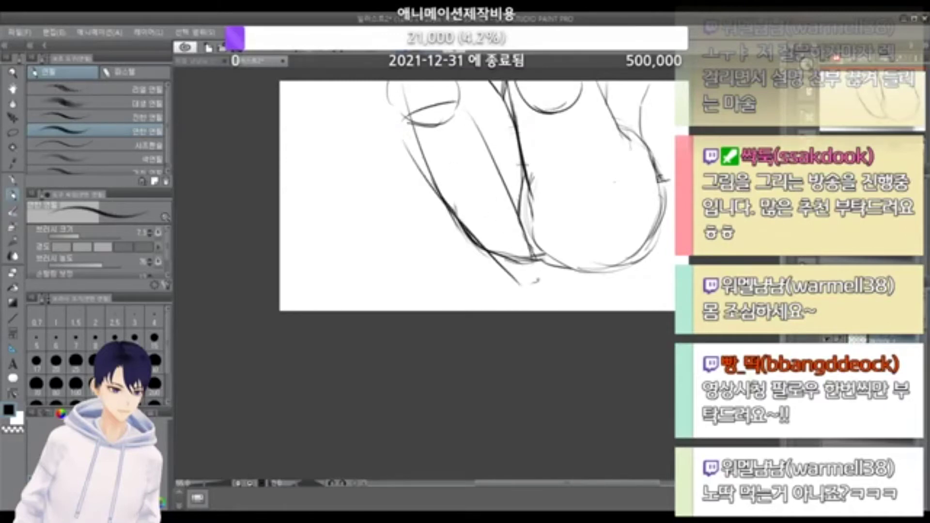
Step: Sketch the right lower leg as two long lines tapering down from its knee past the bottom of the buttock outline
mouse_move(515, 104)
left_mouse_down()
mouse_move(572, 92)
mouse_move(619, 287)
left_mouse_up()
key("ctrl+z")
left_click_drag(522, 121, 562, 242)
key("ctrl+z")
mouse_move(528, 105)
left_mouse_down()
mouse_move(587, 284)
mouse_move(611, 276)
left_mouse_up()
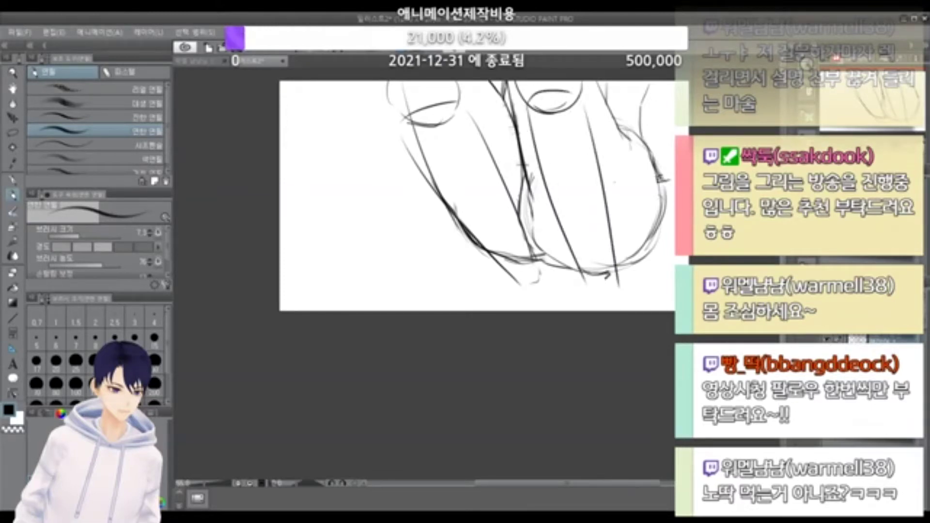
Step: Try to draw a curved line running down from the canvas's upper edge between the two legs
left_click_drag(500, 90, 491, 172)
key("ctrl+z")
left_click_drag(497, 107, 499, 169)
key("ctrl+z")
left_click_drag(502, 90, 492, 173)
key("ctrl+z")
left_click_drag(505, 85, 502, 182)
key("ctrl+z")
left_click_drag(496, 91, 507, 173)
mouse_move(508, 172)
left_mouse_down()
mouse_move(539, 207)
mouse_move(535, 192)
left_mouse_up()
key("ctrl+z")
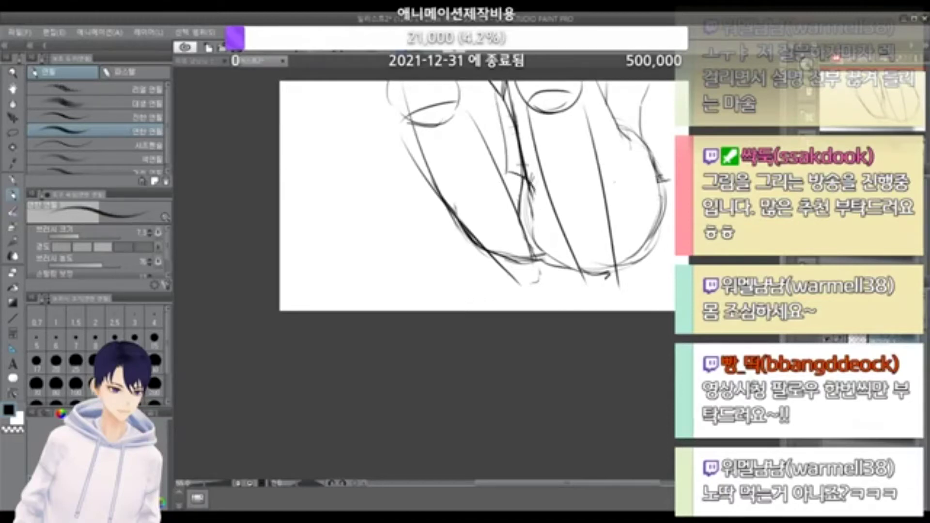
key("ctrl+z")
key("ctrl+z")
Step: Sketch a curved cloth edge between the two legs, ending in a small folded hem
left_click_drag(497, 92, 516, 213)
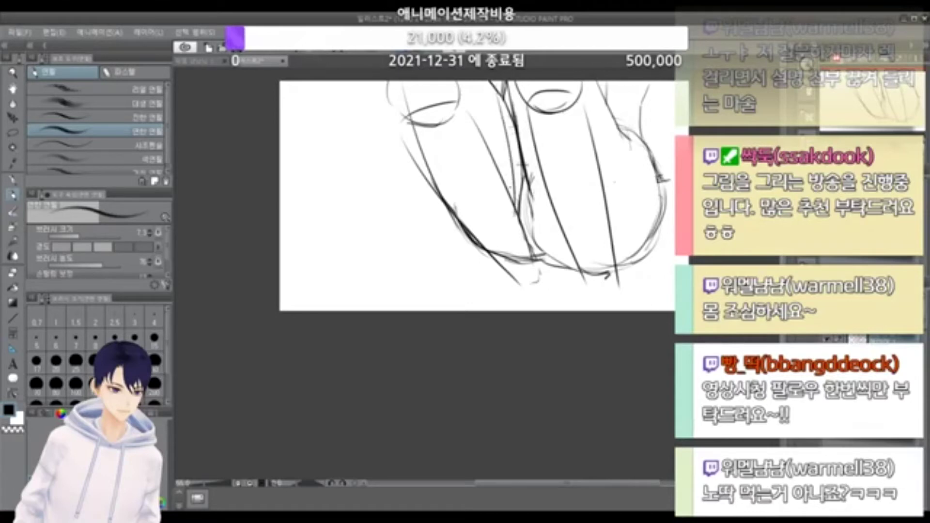
key("ctrl+z")
left_click_drag(517, 124, 509, 207)
key("ctrl+z")
mouse_move(517, 127)
left_mouse_down()
mouse_move(509, 204)
mouse_move(544, 219)
mouse_move(530, 190)
left_mouse_up()
key("ctrl+z")
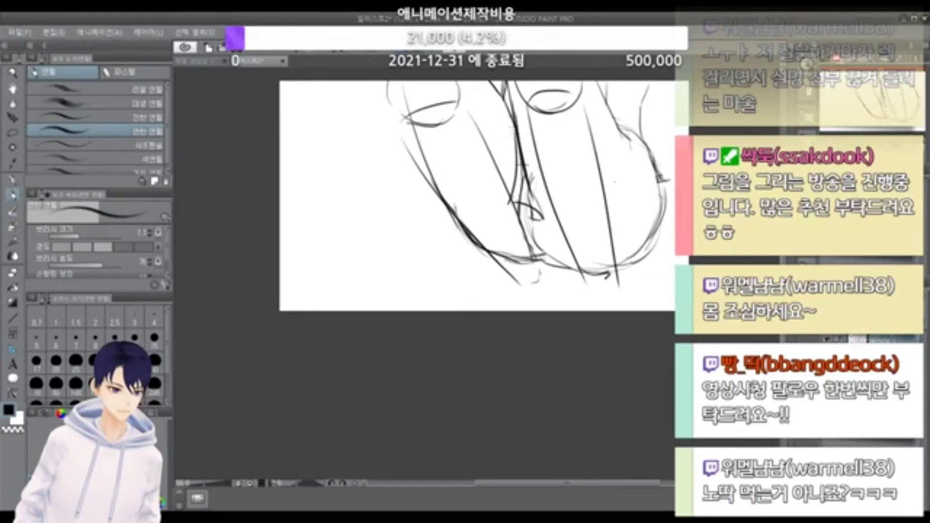
Step: Sketch angular cloth fold lines down the right side of the buttock outline
mouse_move(619, 122)
left_mouse_down()
mouse_move(629, 213)
mouse_move(642, 194)
mouse_move(645, 207)
mouse_move(635, 160)
left_mouse_up()
key("ctrl+z")
key("ctrl+z")
left_click_drag(646, 204, 649, 144)
mouse_move(646, 204)
left_mouse_down()
mouse_move(659, 240)
mouse_move(667, 177)
mouse_move(661, 256)
left_mouse_up()
key("ctrl+z")
key("ctrl+z")
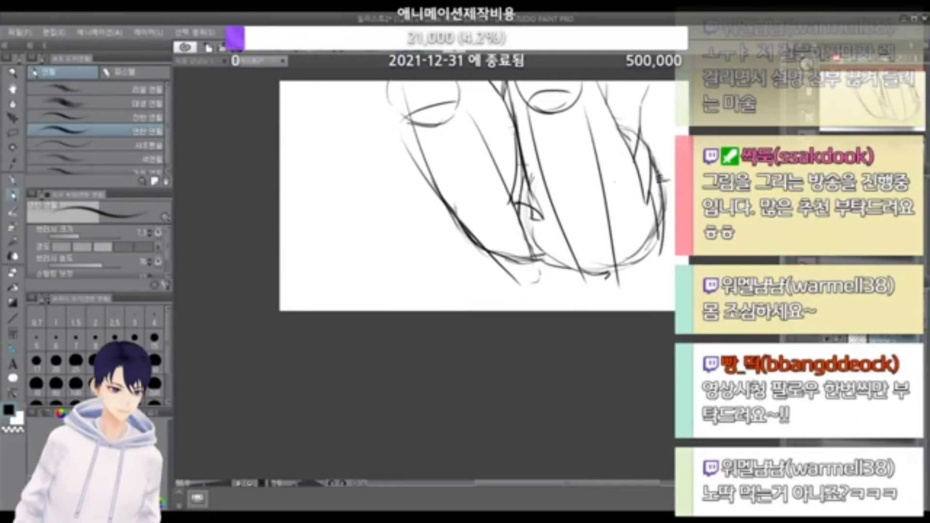
Step: Draw the outer cloth edge beside the right buttock and a hem line running beneath it to the right leg
left_click_drag(665, 184, 673, 245)
key("ctrl+z")
left_click_drag(663, 183, 674, 258)
key("ctrl+z")
mouse_move(662, 223)
left_mouse_down()
mouse_move(670, 260)
mouse_move(617, 271)
left_mouse_up()
key("ctrl+z")
key("ctrl+z")
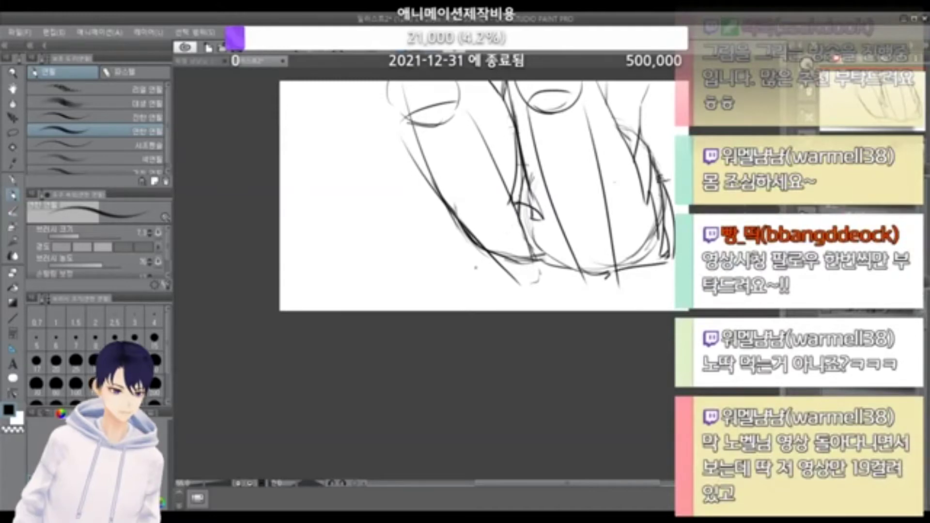
Step: Sketch a short jagged cloth hem outside the lower part of the left leg
mouse_move(458, 224)
left_mouse_down()
mouse_move(452, 245)
mouse_move(501, 258)
left_mouse_up()
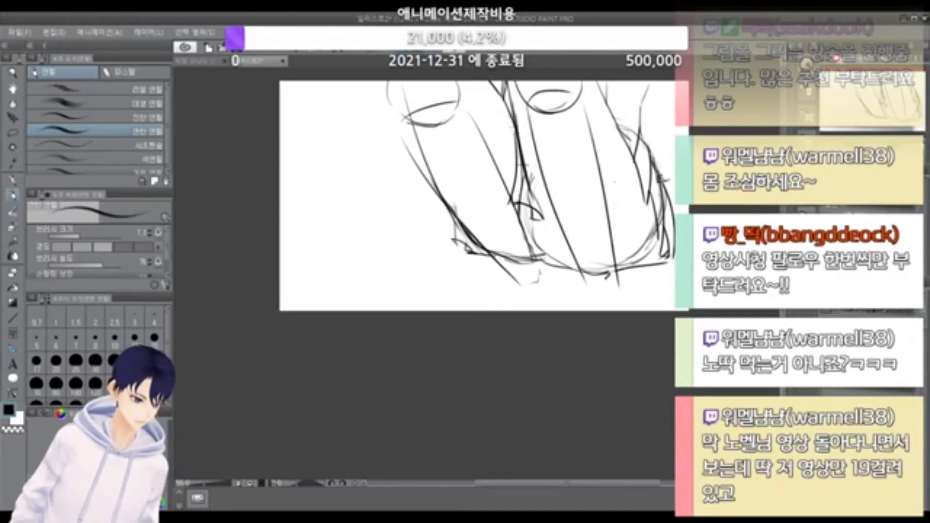
mouse_move(451, 210)
left_mouse_down()
mouse_move(442, 226)
mouse_move(453, 242)
mouse_move(454, 225)
mouse_move(459, 244)
left_mouse_up()
key("ctrl+z")
Step: Sketch a small ankle circle at the lower end of each leg
scroll(494, 244, "down", 4)
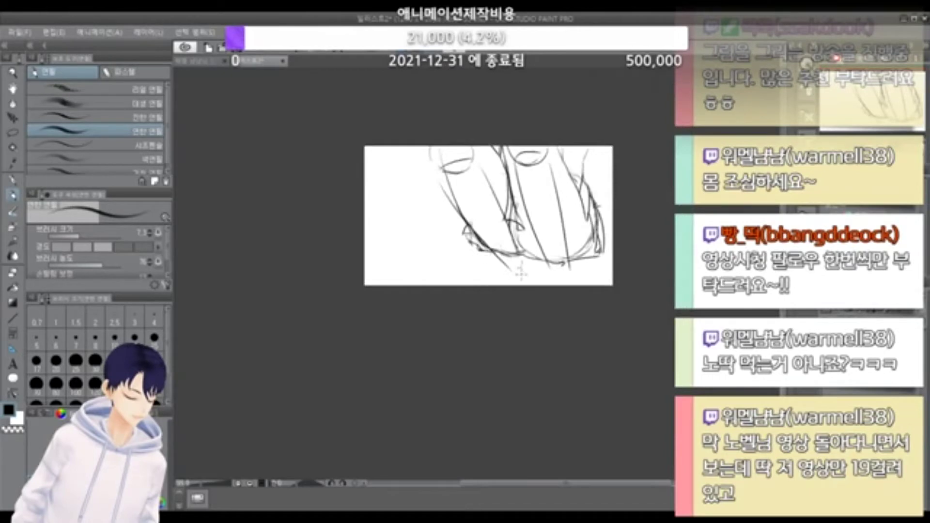
scroll(521, 274, "up", 3)
mouse_move(520, 246)
left_mouse_down()
mouse_move(506, 266)
mouse_move(525, 250)
mouse_move(523, 268)
mouse_move(510, 278)
left_mouse_up()
key("ctrl+z")
key("ctrl+z")
key("ctrl+z")
key("ctrl+z")
left_click_drag(493, 248, 509, 251)
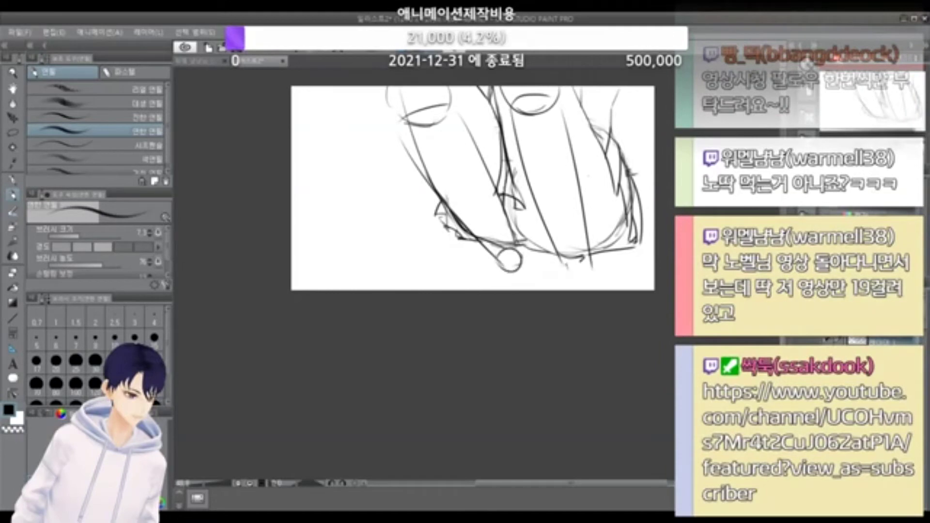
left_click_drag(577, 251, 572, 253)
key("ctrl+z")
Step: Draw a pair of short lines from each ankle circle down to the canvas's lower edge to indicate the feet
mouse_move(497, 263)
left_mouse_down()
mouse_move(500, 290)
mouse_move(519, 258)
mouse_move(539, 290)
left_mouse_up()
key("ctrl+z")
mouse_move(521, 261)
left_mouse_down()
mouse_move(531, 291)
mouse_move(531, 264)
mouse_move(532, 282)
mouse_move(574, 291)
mouse_move(577, 334)
left_mouse_up()
key("ctrl+z")
key("ctrl+z")
key("ctrl+z")
left_click_drag(591, 271, 605, 305)
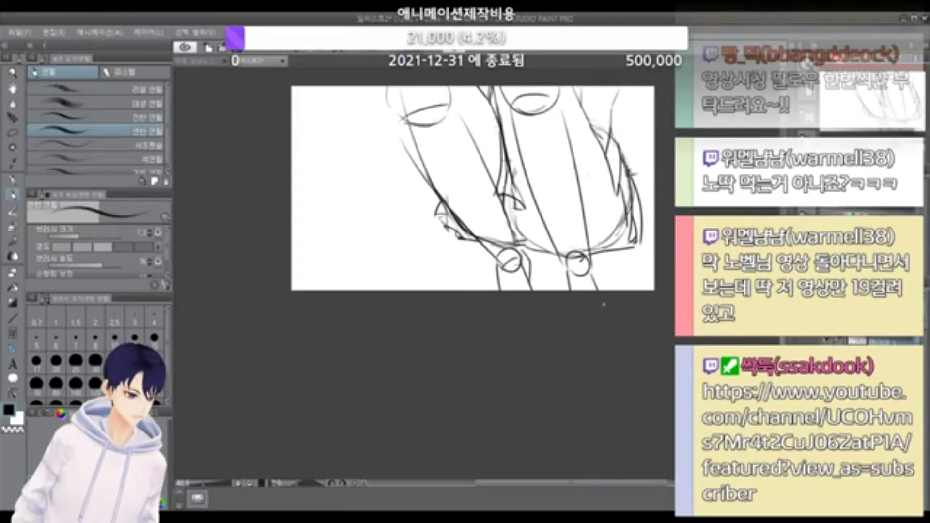
left_click_drag(563, 266, 566, 291)
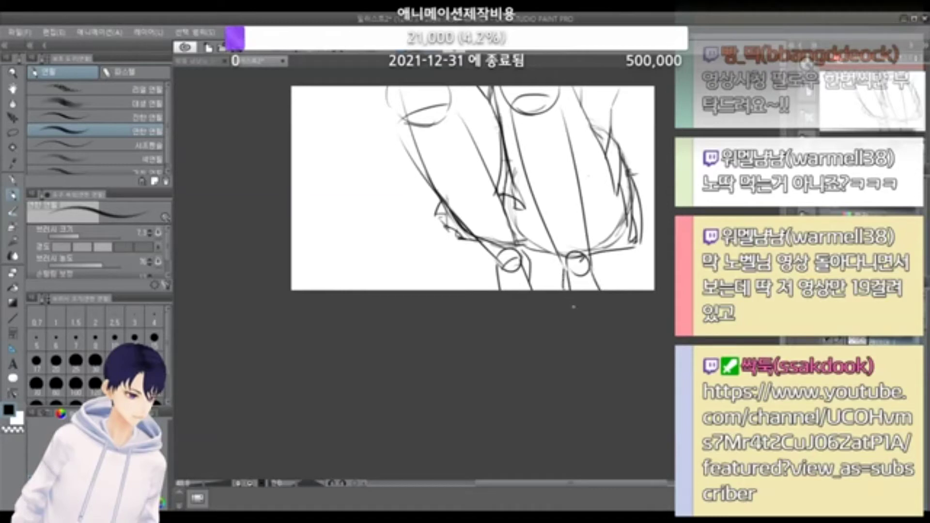
Step: Add a slanted fold line and a small pointed hem fold between the legs, next to the right leg's inner line
scroll(568, 319, "down", 2)
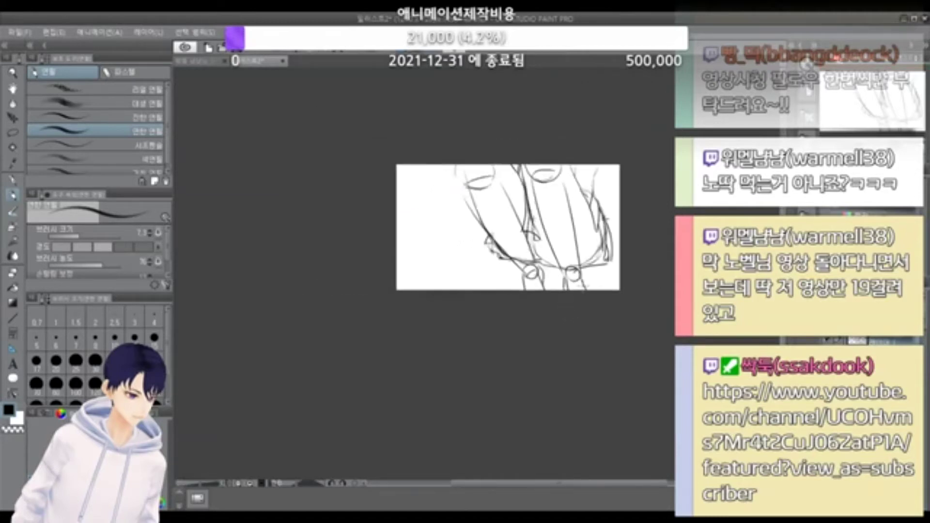
scroll(574, 252, "up", 2)
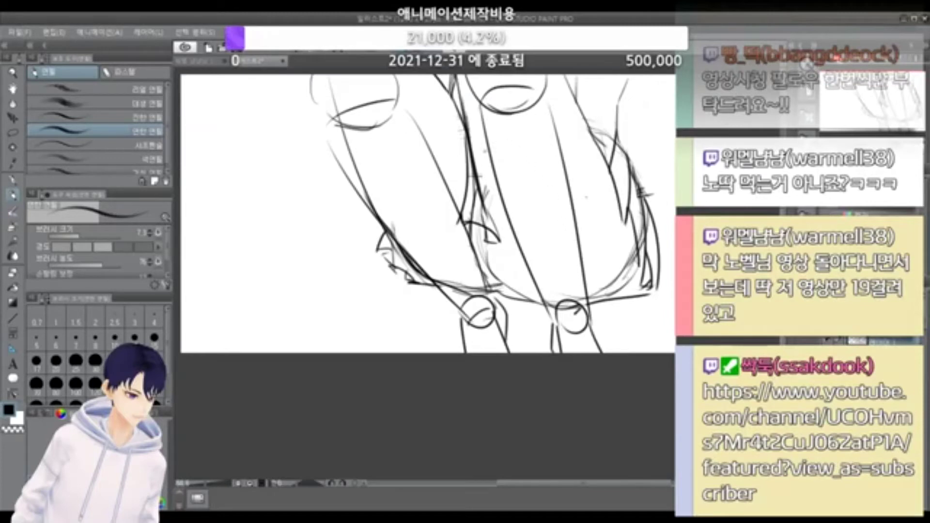
mouse_move(468, 129)
left_mouse_down()
mouse_move(504, 212)
mouse_move(495, 231)
mouse_move(501, 222)
left_mouse_up()
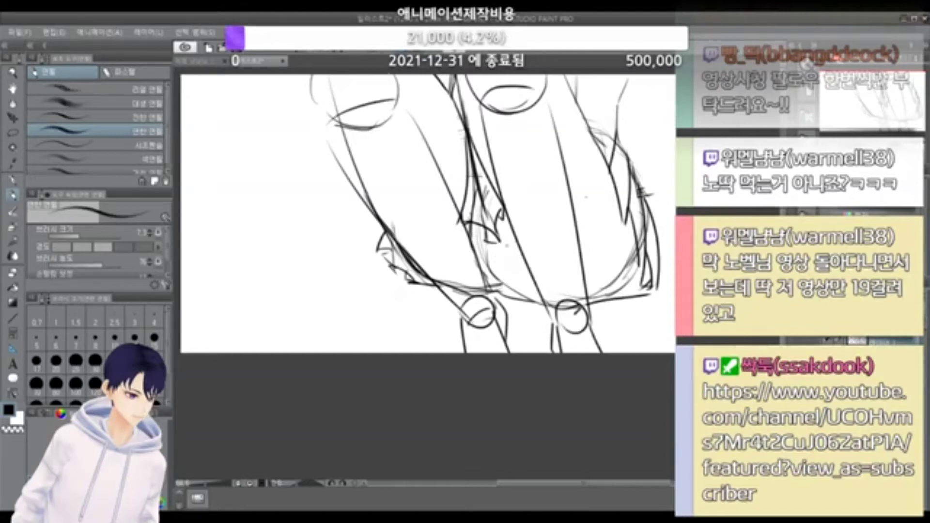
scroll(507, 249, "down", 7)
scroll(522, 264, "up", 6)
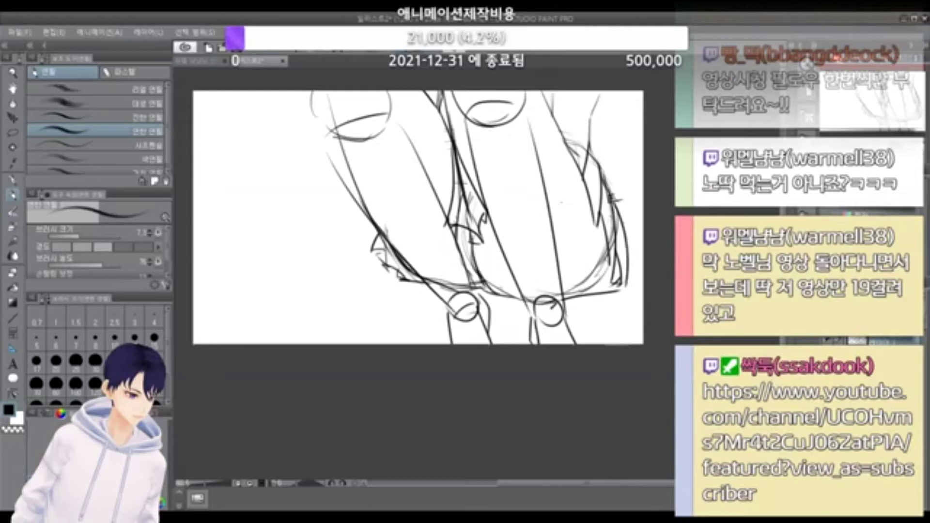
scroll(484, 254, "down", 2)
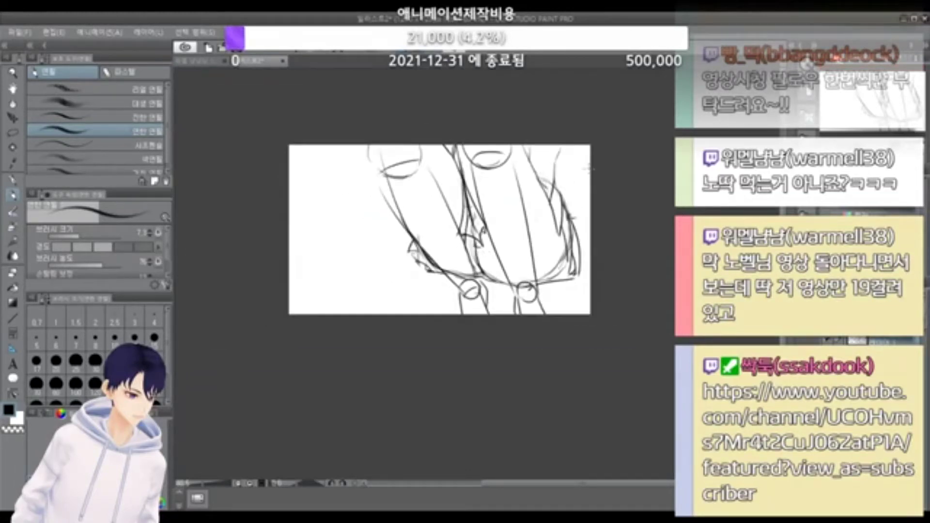
scroll(495, 184, "up", 2)
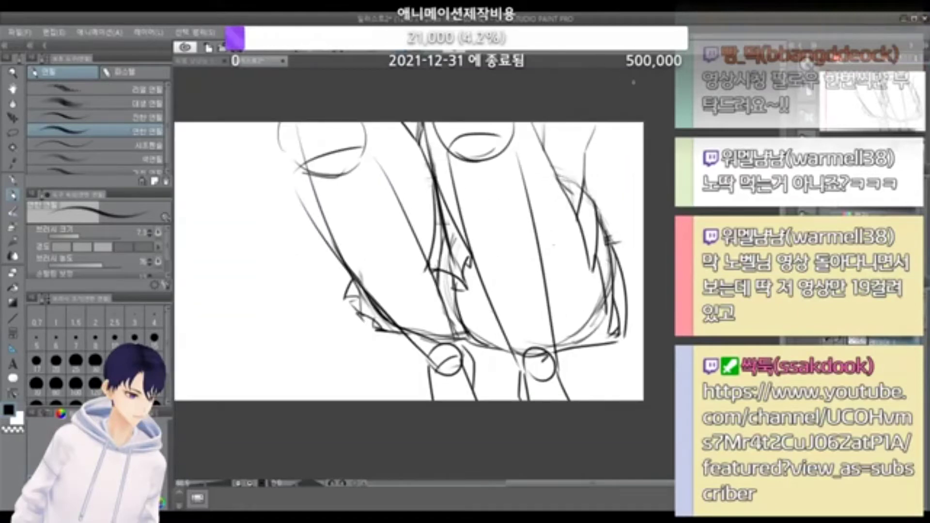
Step: Sketch contour strokes above the right buttock and a long slanted line down to the canvas's right edge
left_click_drag(584, 124, 579, 134)
left_click_drag(577, 145, 574, 180)
key("ctrl+z")
left_click_drag(577, 142, 577, 172)
mouse_move(601, 123)
left_mouse_down()
mouse_move(591, 151)
mouse_move(592, 135)
mouse_move(635, 190)
mouse_move(639, 213)
left_mouse_up()
key("ctrl+z")
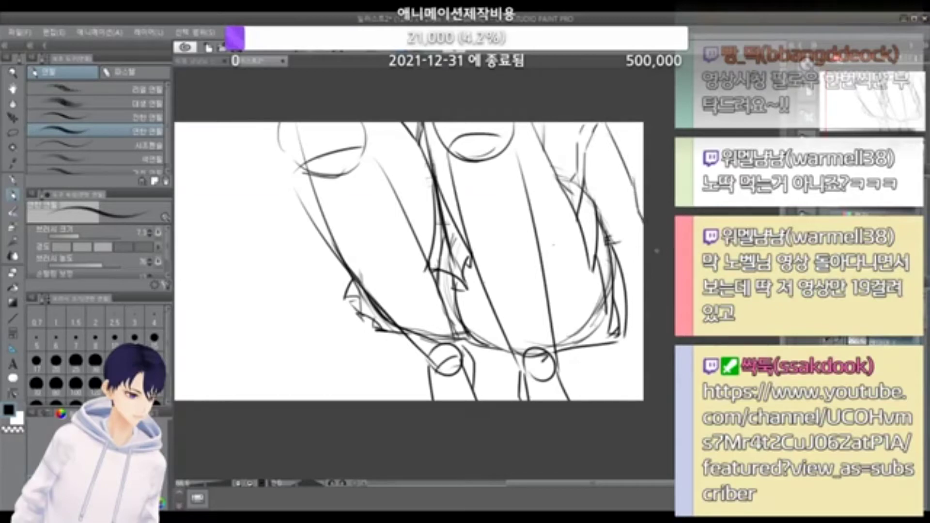
Step: Draw a firm outer contour around the left knee and continue it down into the lower leg
scroll(637, 219, "down", 4)
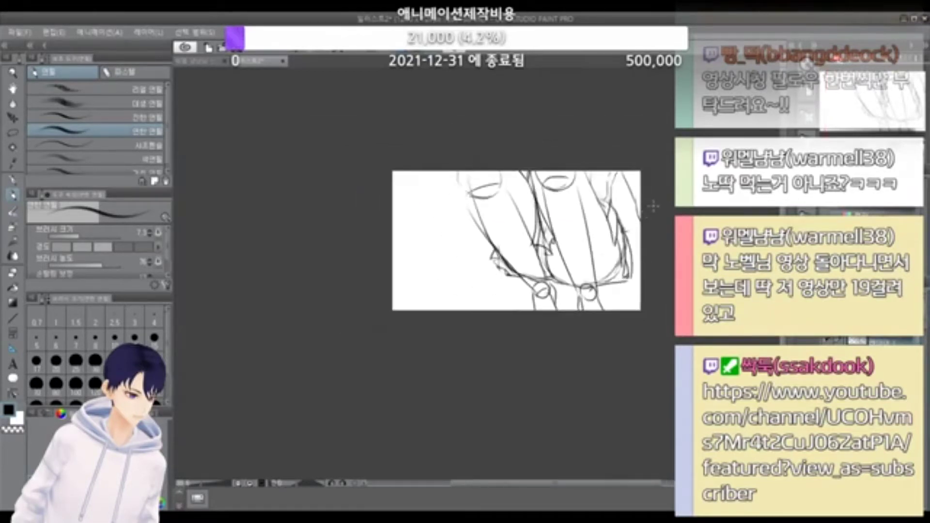
scroll(653, 207, "up", 4)
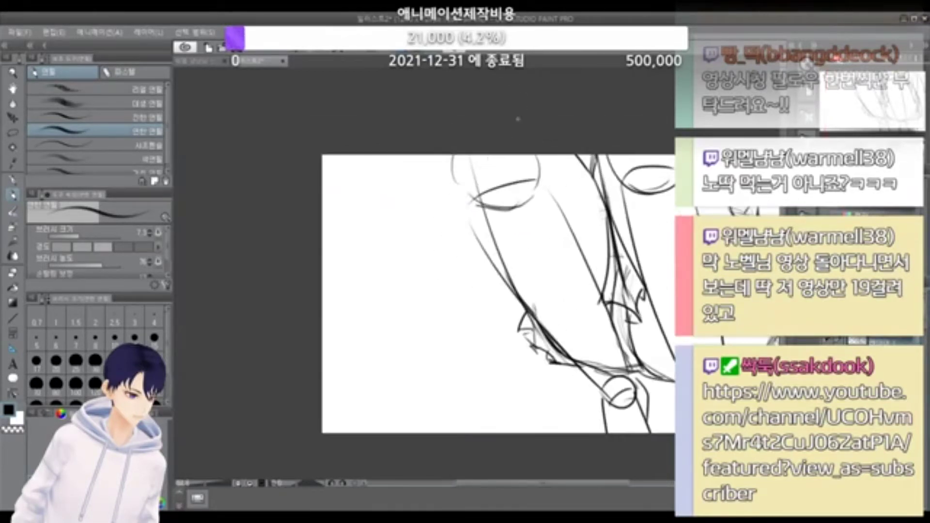
left_click_drag(452, 155, 487, 260)
key("ctrl+z")
key("ctrl+z")
left_click_drag(468, 201, 486, 254)
key("ctrl+z")
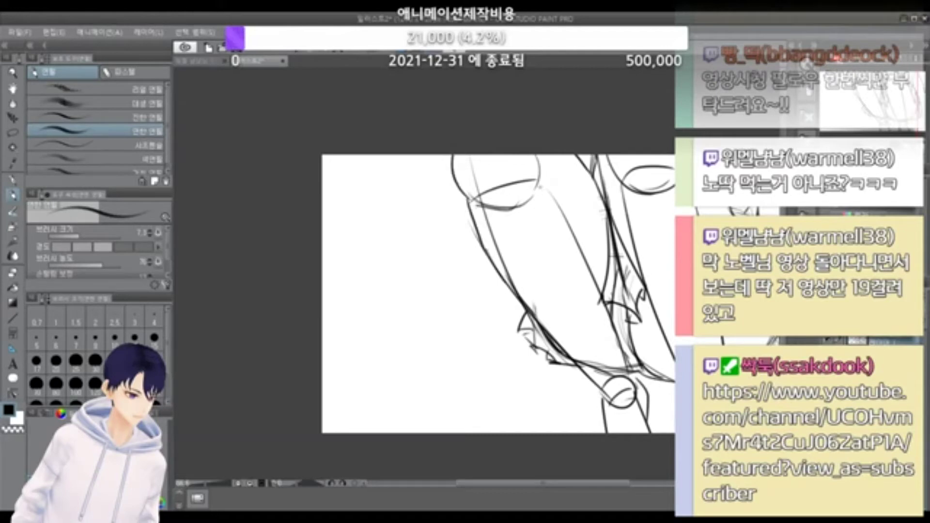
Step: Erase the lower arcs of both knee circles and the construction lines inside the upper legs
scroll(530, 154, "down", 4)
scroll(554, 184, "up", 2)
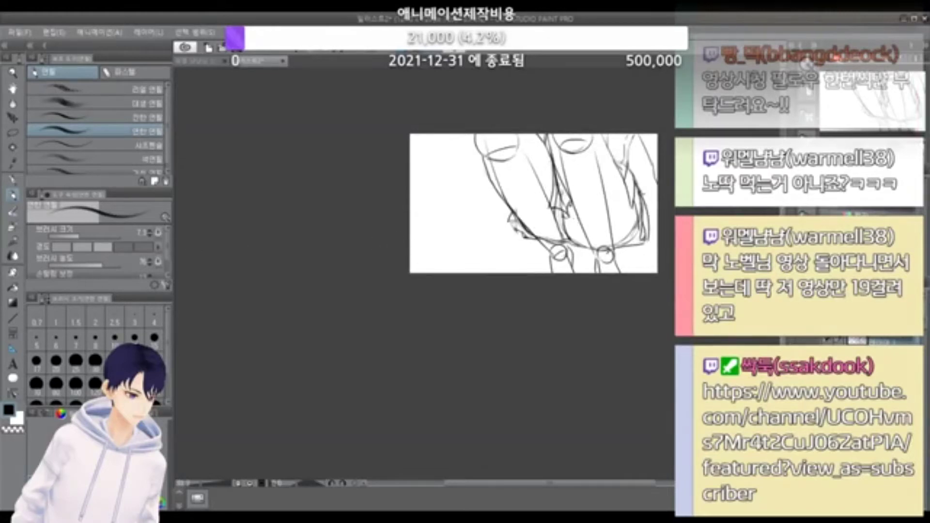
key("e")
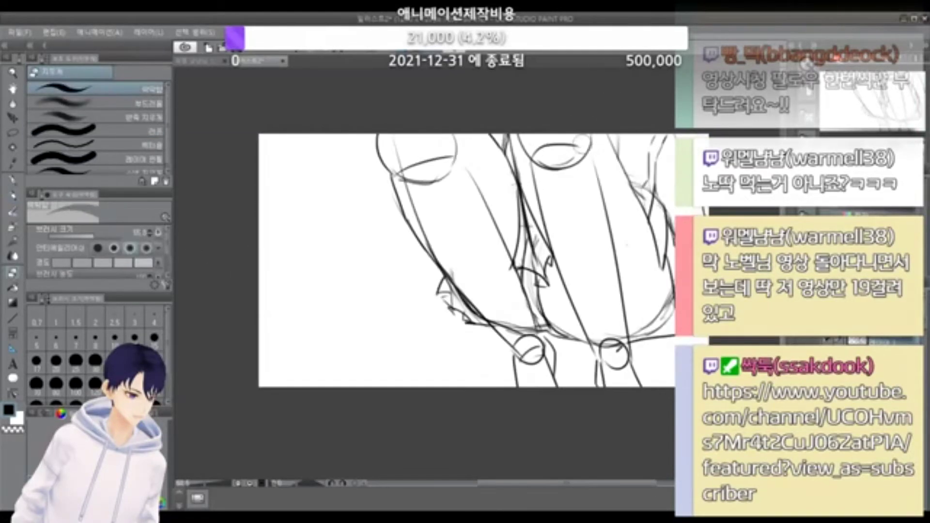
scroll(592, 136, "up", 3)
mouse_move(400, 170)
left_mouse_down()
mouse_move(462, 276)
mouse_move(418, 162)
mouse_move(435, 172)
mouse_move(452, 158)
left_mouse_up()
mouse_move(549, 155)
left_mouse_down()
mouse_move(553, 180)
mouse_move(575, 152)
left_mouse_up()
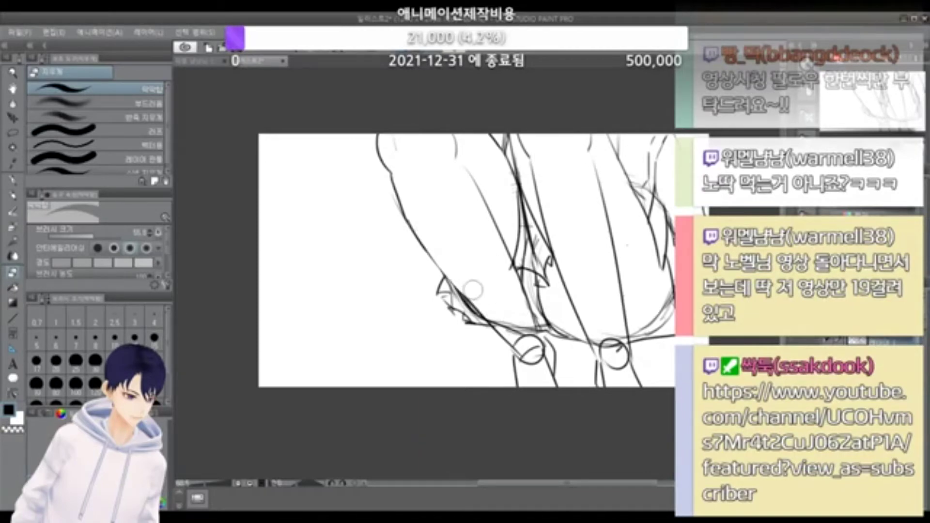
key("ctrl+z")
Step: Erase the buttock outline crossing the legs and the upper parts of both ankle circles
mouse_move(513, 327)
left_mouse_down()
mouse_move(490, 305)
mouse_move(527, 338)
mouse_move(518, 314)
mouse_move(525, 343)
left_mouse_up()
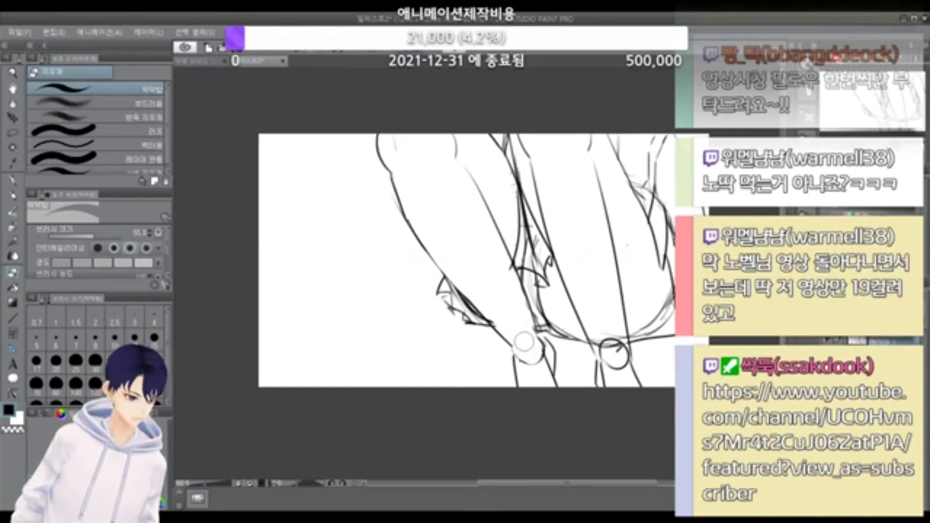
mouse_move(614, 354)
left_mouse_down()
mouse_move(603, 336)
mouse_move(601, 344)
mouse_move(613, 334)
left_mouse_up()
scroll(597, 160, "down", 3)
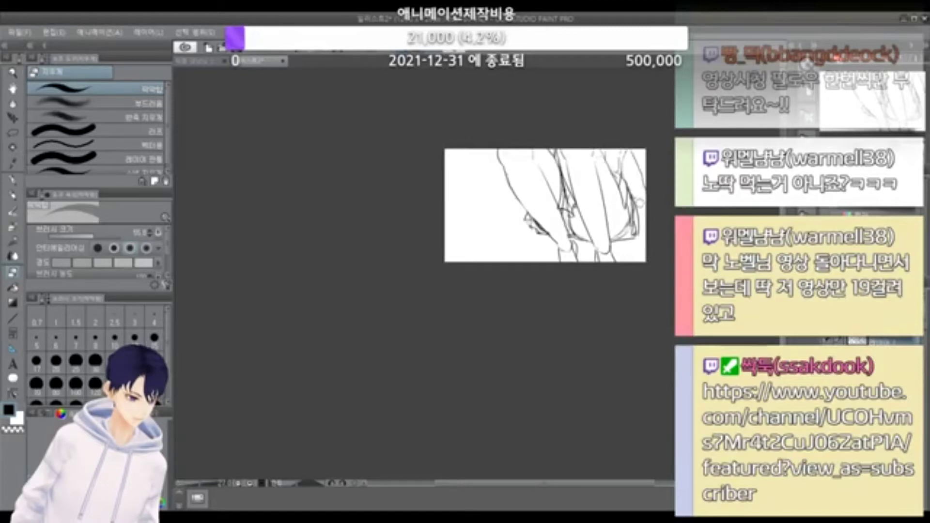
scroll(632, 170, "up", 2)
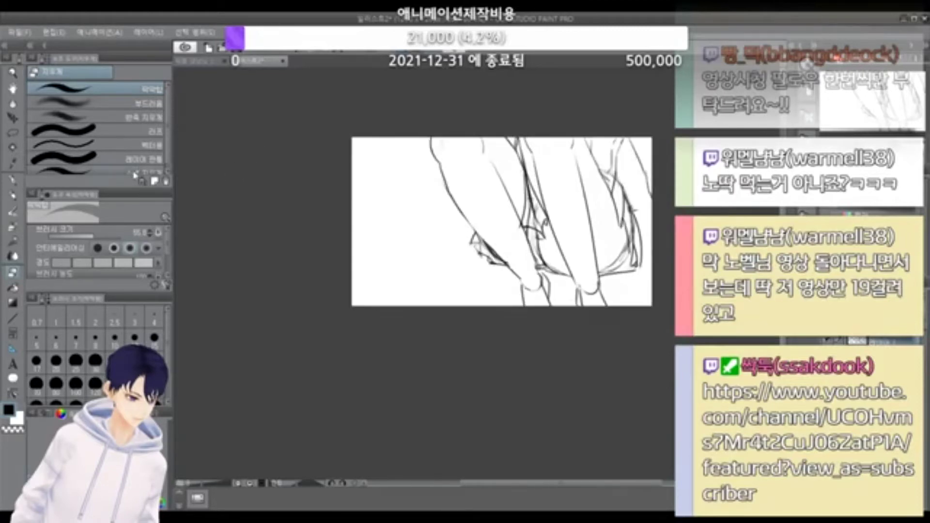
Step: Use the pencil to add a contour line along the outer side of the right leg, from the knee downward
left_click(13, 194)
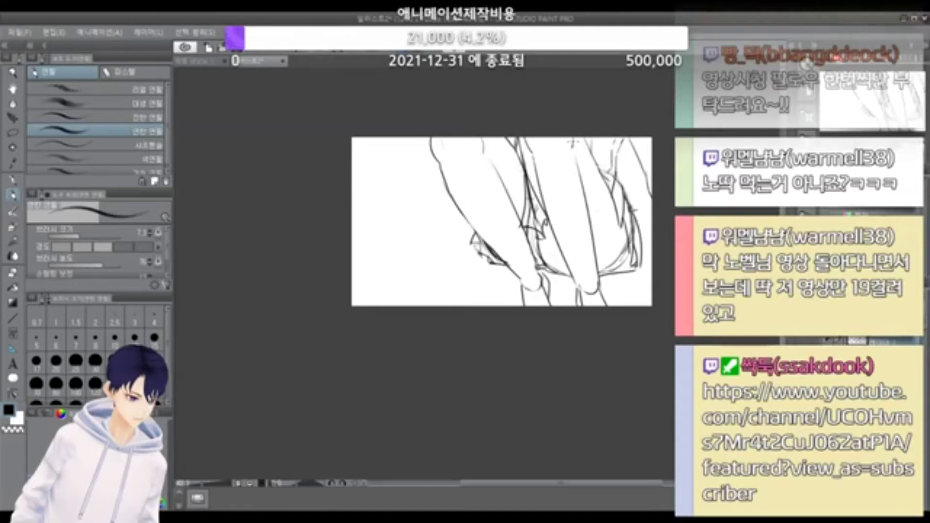
key("ctrl+z")
left_click_drag(575, 145, 593, 257)
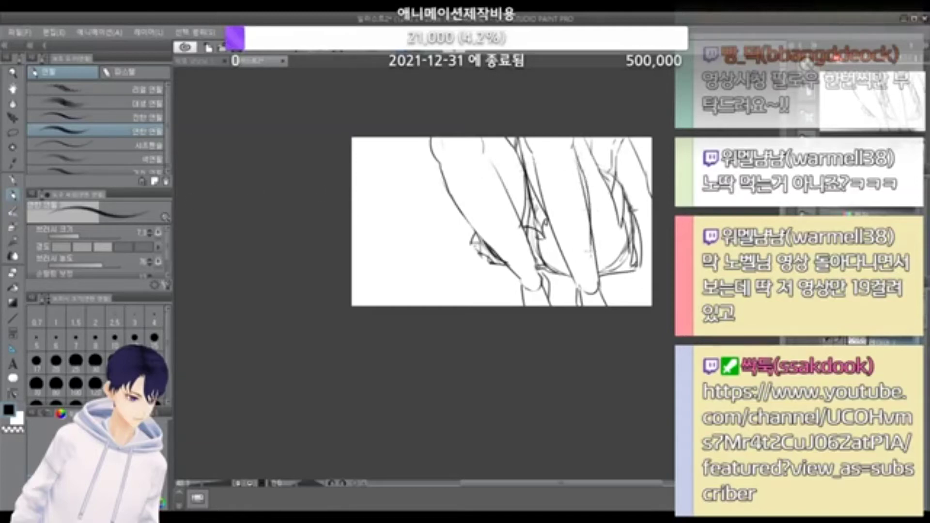
key("ctrl+z")
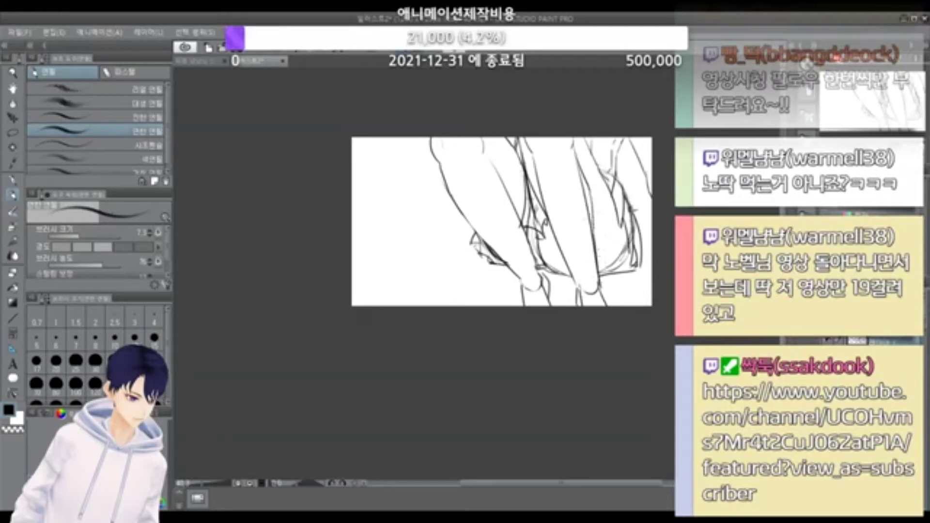
Step: Erase the stray inner construction line along the outer side of the right lower leg, keeping the firm contour
scroll(596, 195, "down", 2)
scroll(605, 203, "up", 4)
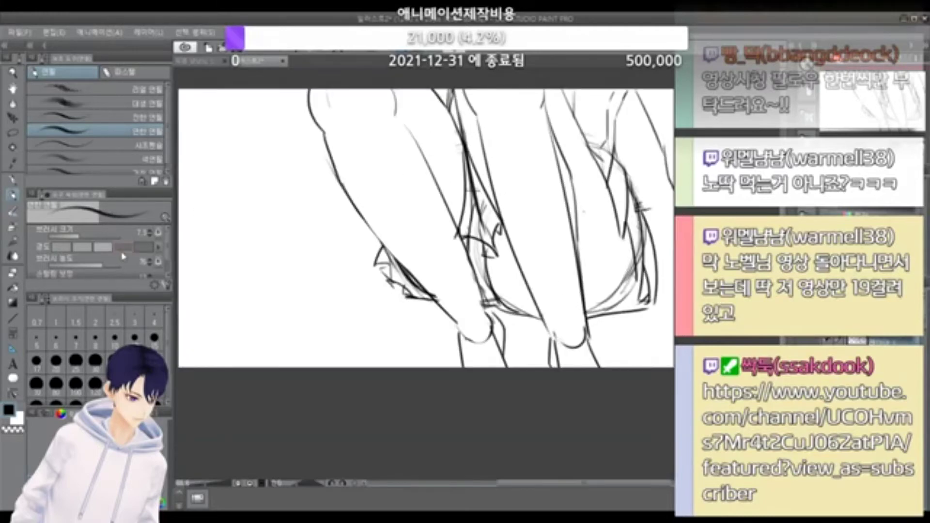
key("e")
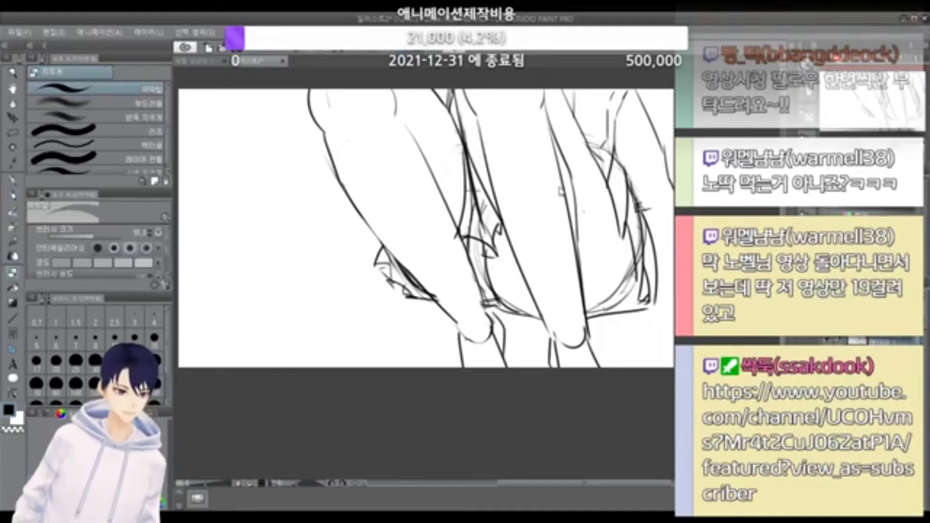
key("c")
left_click_drag(522, 187, 523, 175)
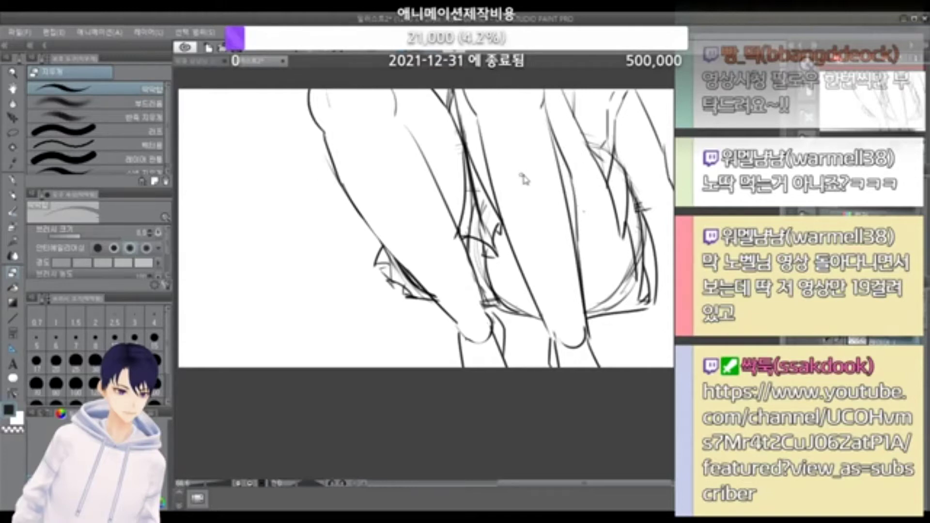
left_click_drag(546, 147, 549, 138)
left_click_drag(561, 188, 570, 212)
left_click_drag(571, 255, 575, 276)
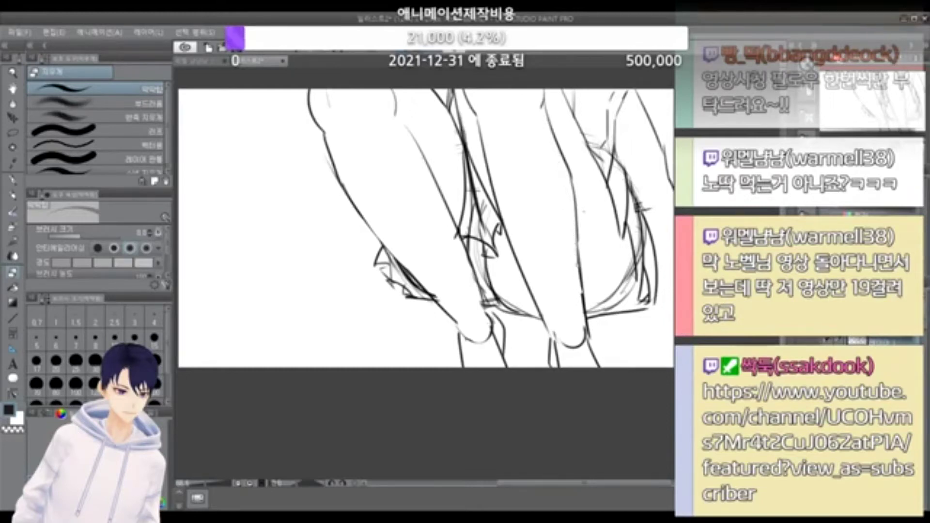
scroll(562, 265, "down", 5)
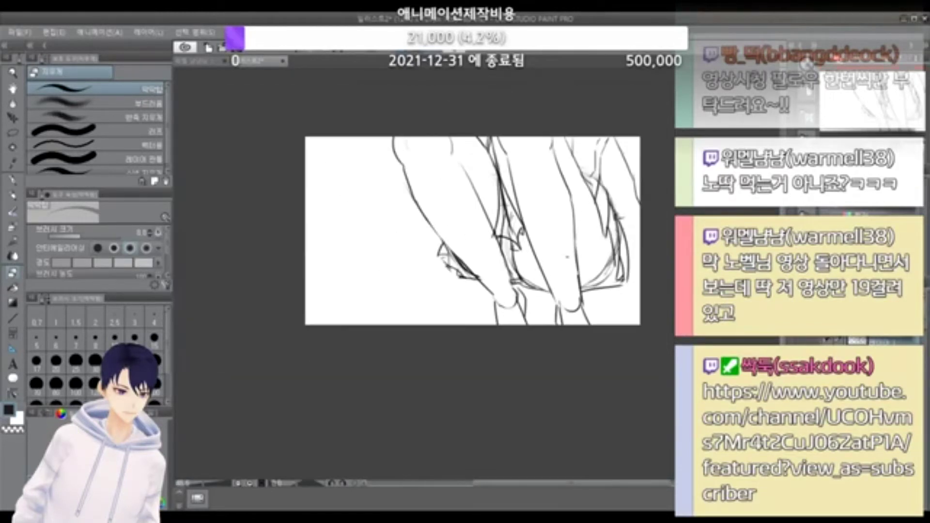
Step: Switch to the soft eraser with a smaller brush and fade the short shading line inside the left knee
scroll(567, 218, "up", 5)
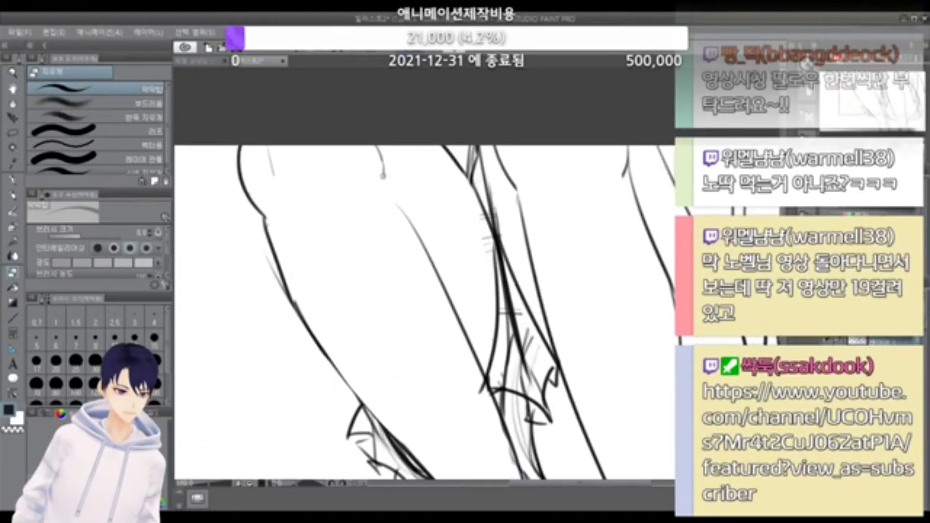
left_click_drag(383, 167, 381, 192)
left_click(97, 104)
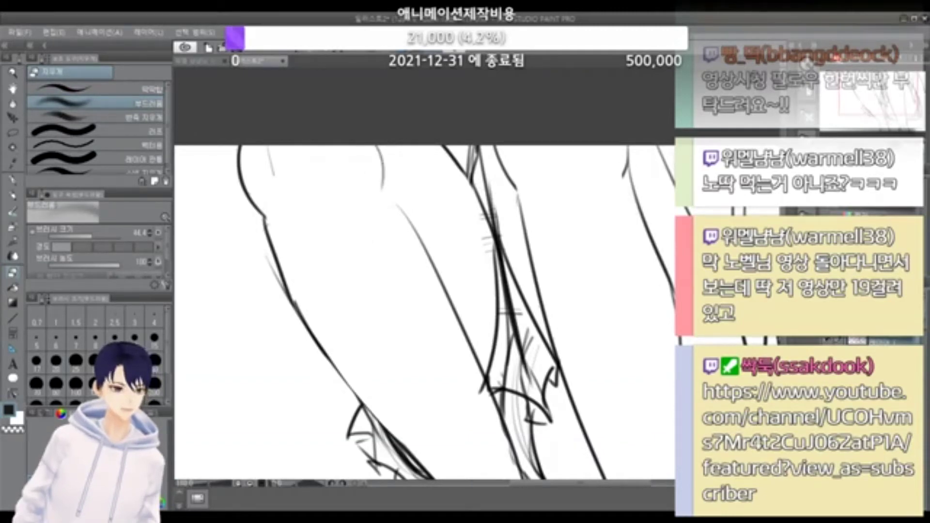
left_click_drag(382, 238, 376, 237, "ctrl+alt")
left_click_drag(378, 167, 387, 223)
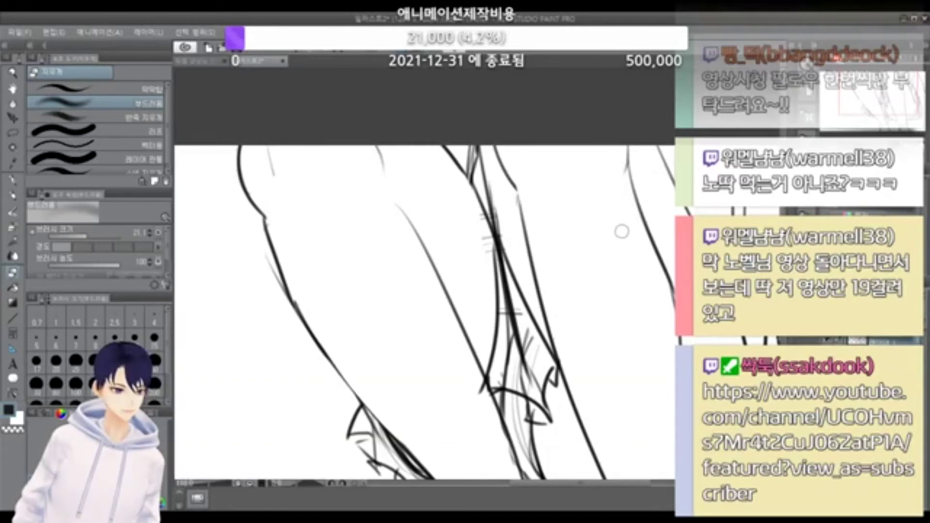
Step: Use the pencil to add short form lines below the left knee and beside the right knee
left_click(12, 194)
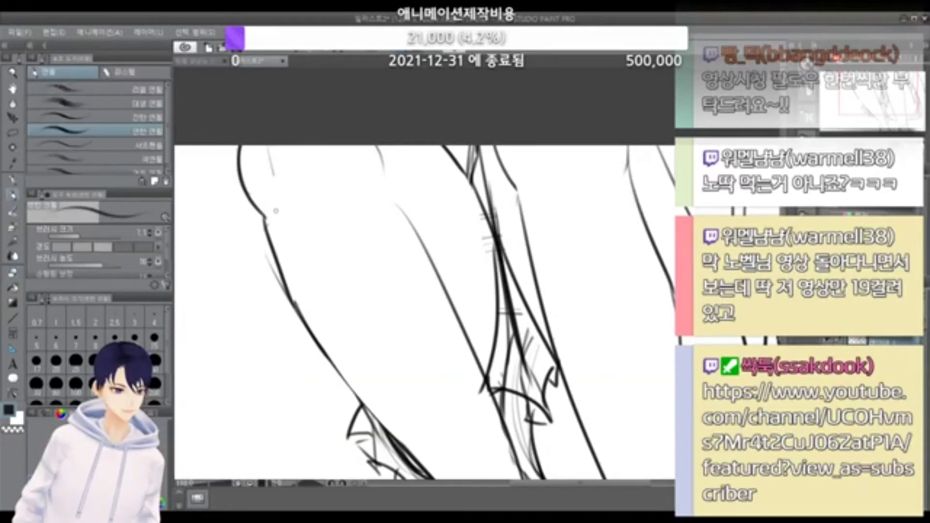
left_click_drag(277, 220, 320, 264)
key("ctrl+z")
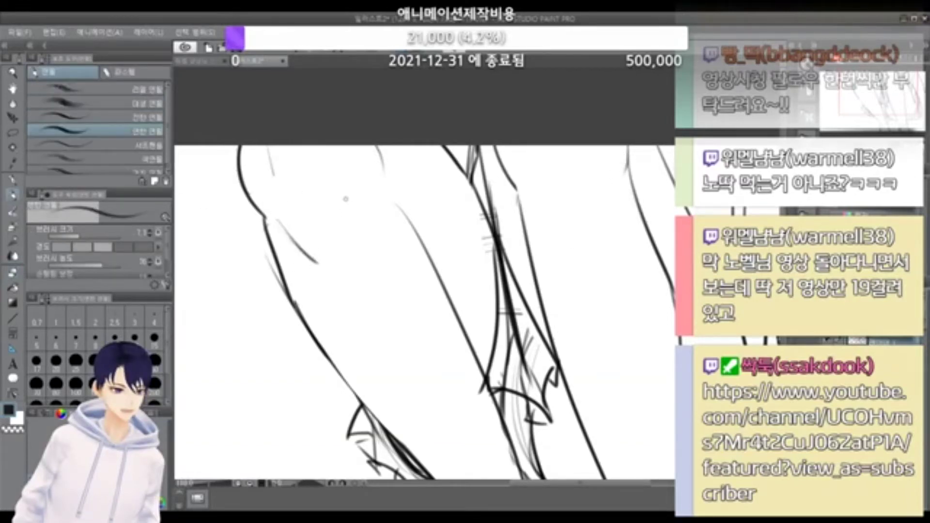
left_click_drag(347, 188, 344, 204)
left_click_drag(344, 209, 341, 241)
key("ctrl+z")
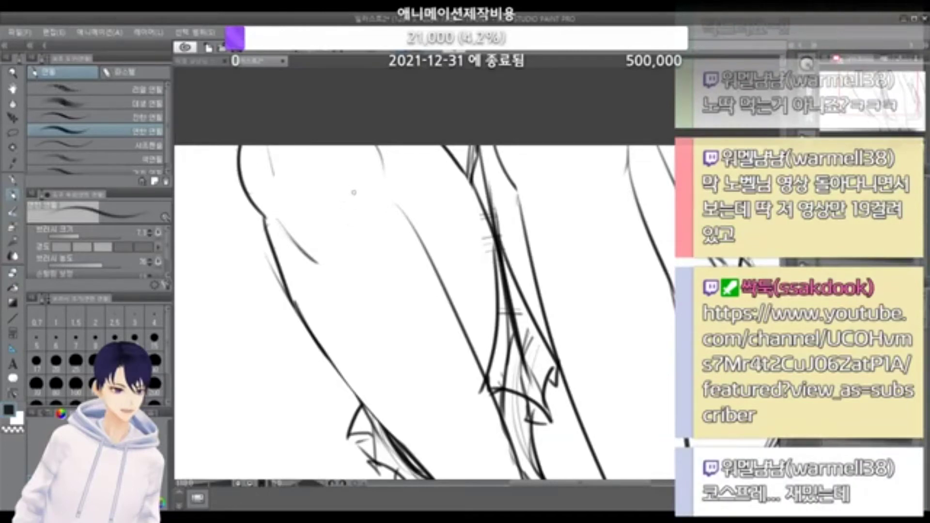
left_click_drag(348, 178, 343, 248)
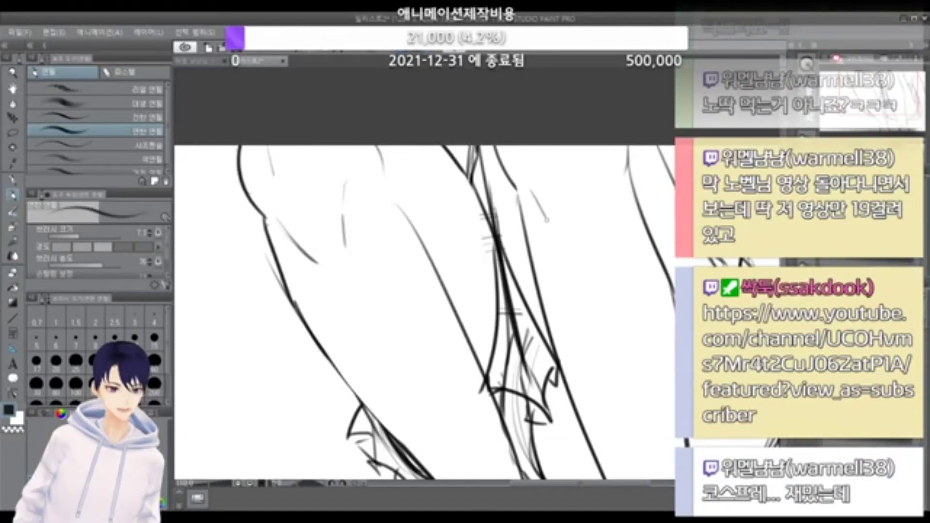
left_click_drag(535, 198, 558, 231)
scroll(551, 195, "down", 4)
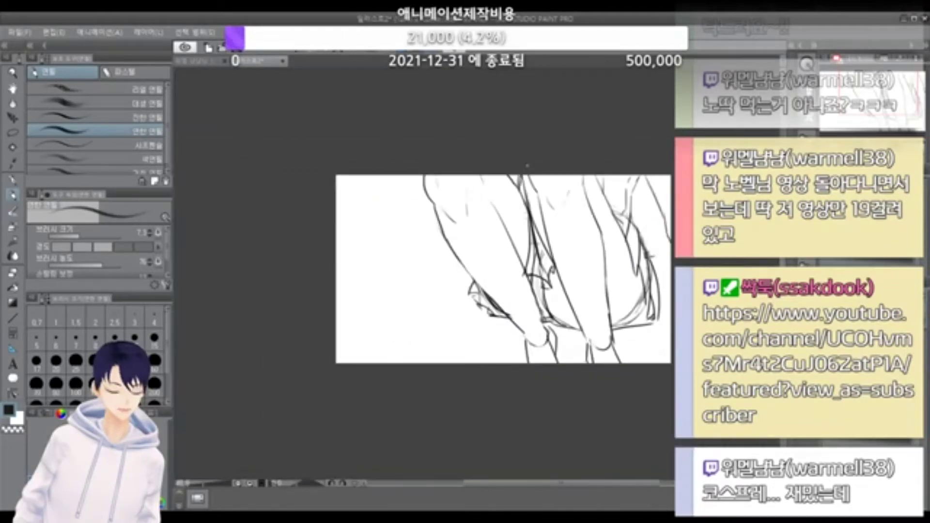
scroll(580, 232, "down", 2)
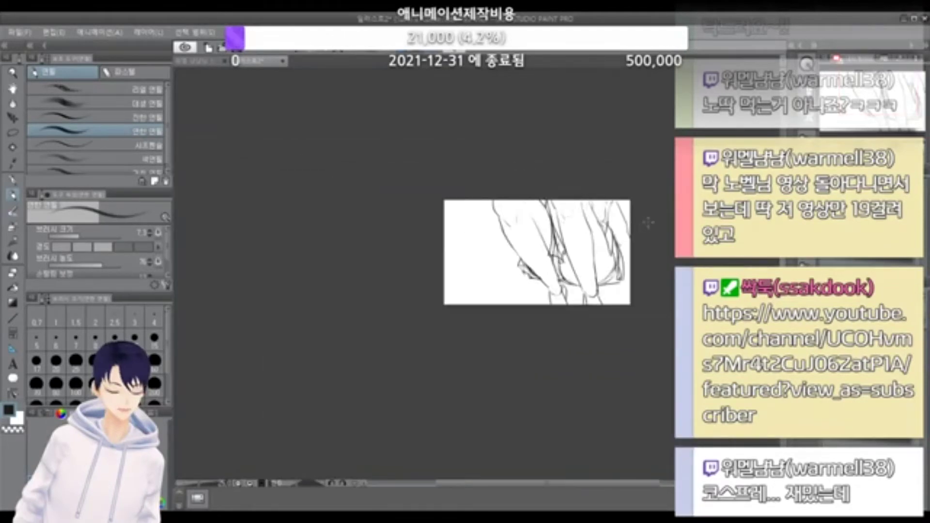
Step: Close the gaps in the left lower leg's outline just above the ankle with pencil strokes
scroll(649, 222, "up", 6)
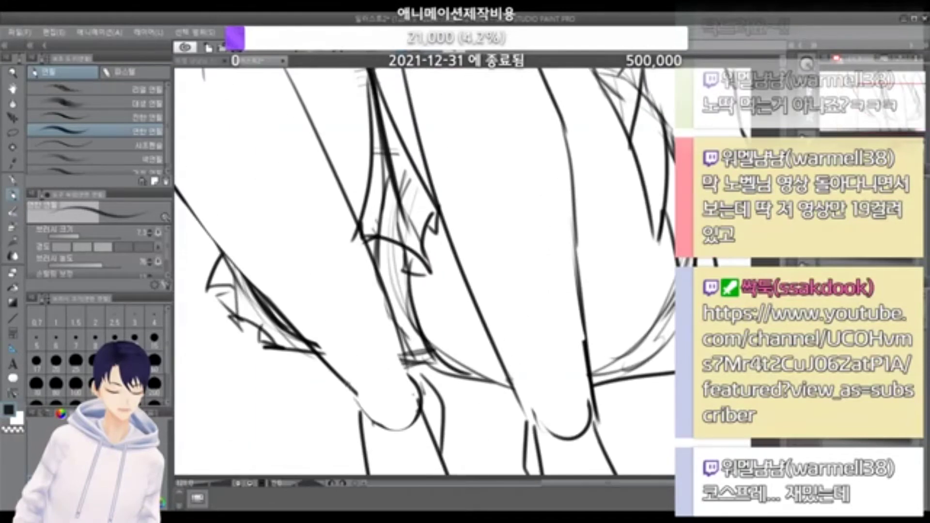
left_click_drag(344, 381, 363, 418)
mouse_move(381, 291)
left_mouse_down()
mouse_move(417, 407)
mouse_move(415, 395)
left_mouse_up()
key("ctrl+z")
Step: Soften the left shin's inner contour with the soft eraser and clear the sketch hatching between the legs above the cloth
key("e")
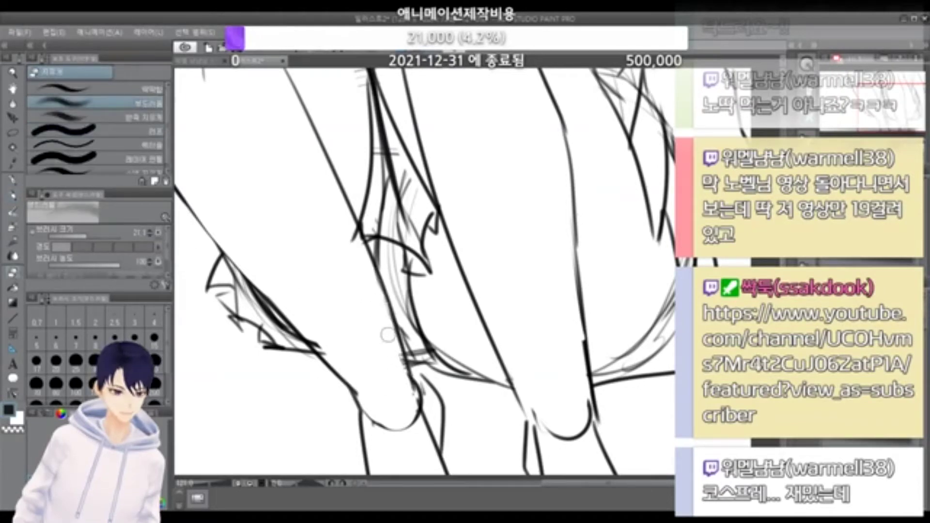
left_click_drag(388, 321, 410, 410)
scroll(538, 266, "down", 5)
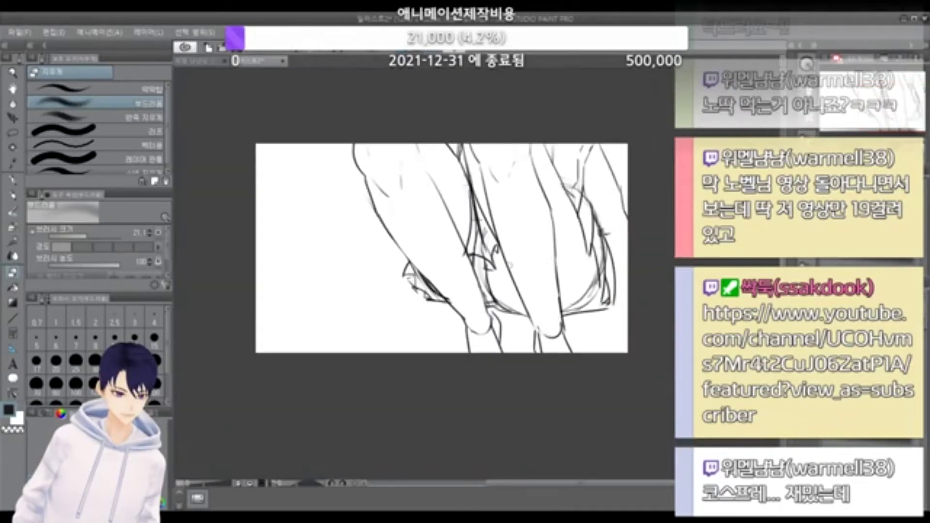
scroll(509, 264, "up", 3)
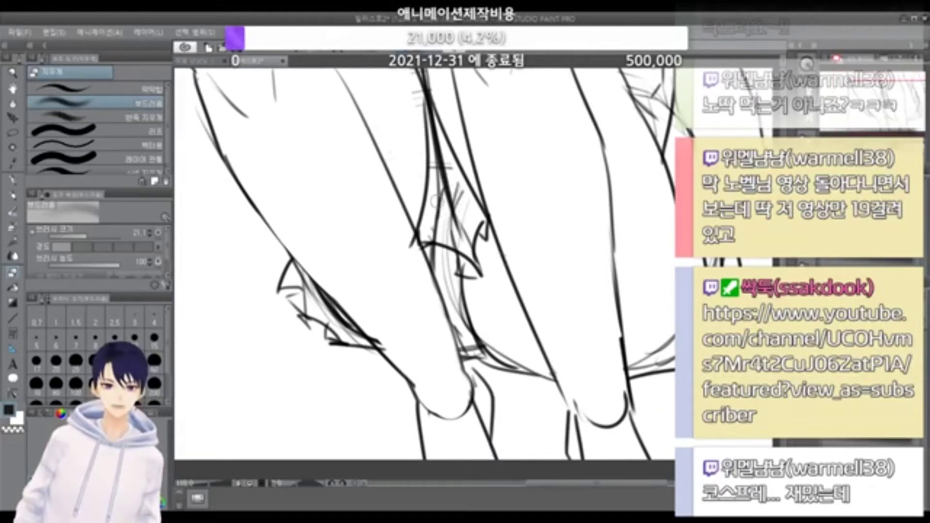
mouse_move(436, 201)
left_mouse_down()
mouse_move(437, 204)
mouse_move(435, 159)
mouse_move(444, 232)
mouse_move(434, 219)
mouse_move(434, 231)
mouse_move(448, 229)
mouse_move(442, 215)
mouse_move(448, 221)
mouse_move(457, 190)
mouse_move(466, 209)
mouse_move(450, 162)
mouse_move(473, 215)
mouse_move(447, 158)
mouse_move(460, 194)
left_mouse_up()
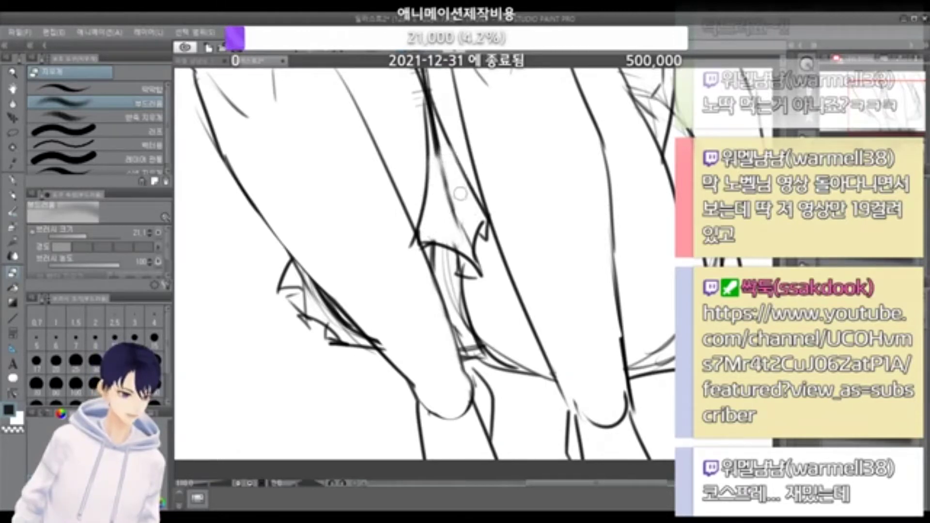
Step: Redraw the cloth fold line running down between the legs with the pencil
key("p")
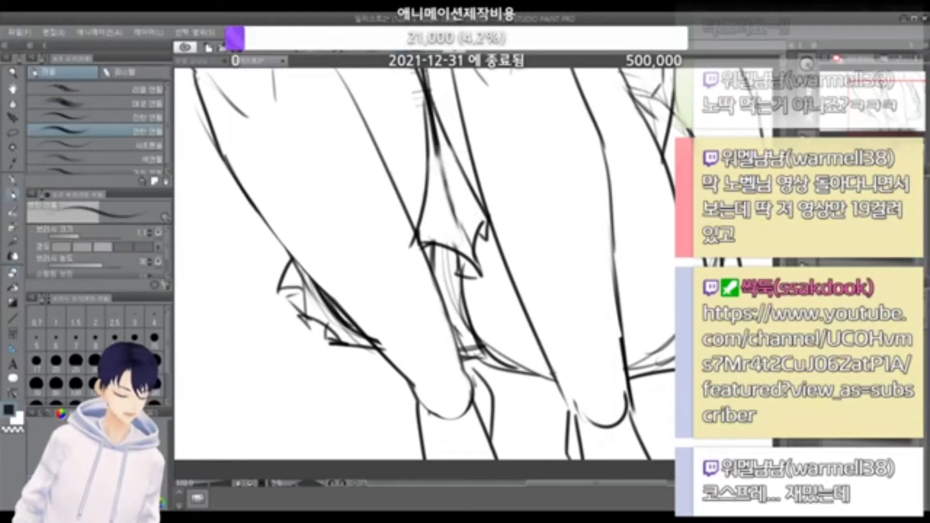
left_click_drag(434, 145, 455, 223)
key("ctrl+z")
left_click_drag(435, 125, 456, 215)
key("ctrl+z")
left_click_drag(437, 141, 455, 219)
Step: Draw the outer cloth edge beside the left leg's inner contour, with a small zigzag hem at its lower end
mouse_move(425, 123)
left_mouse_down()
mouse_move(396, 202)
mouse_move(408, 169)
mouse_move(415, 221)
left_mouse_up()
key("ctrl+z")
key("ctrl+z")
key("ctrl+z")
mouse_move(413, 161)
left_mouse_down()
mouse_move(399, 191)
mouse_move(400, 177)
mouse_move(418, 211)
left_mouse_up()
key("ctrl+z")
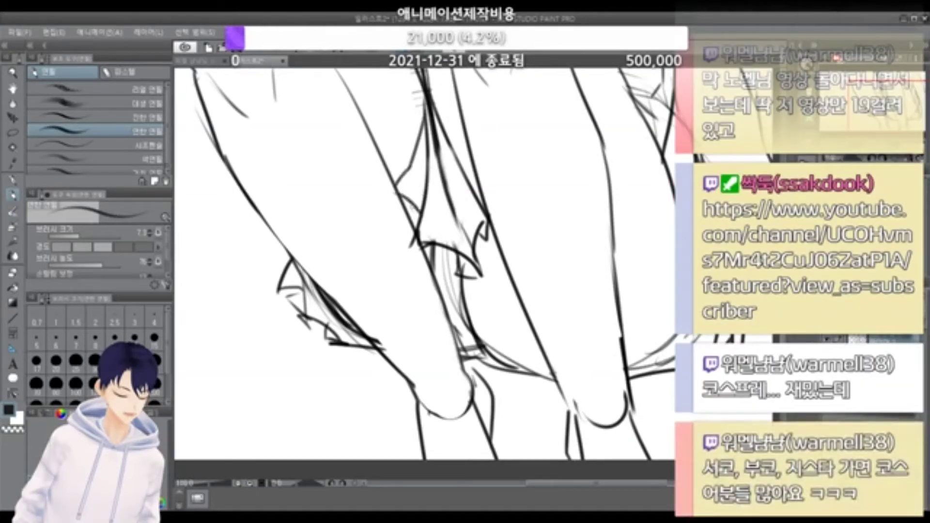
key("ctrl+z")
left_click_drag(407, 194, 414, 216)
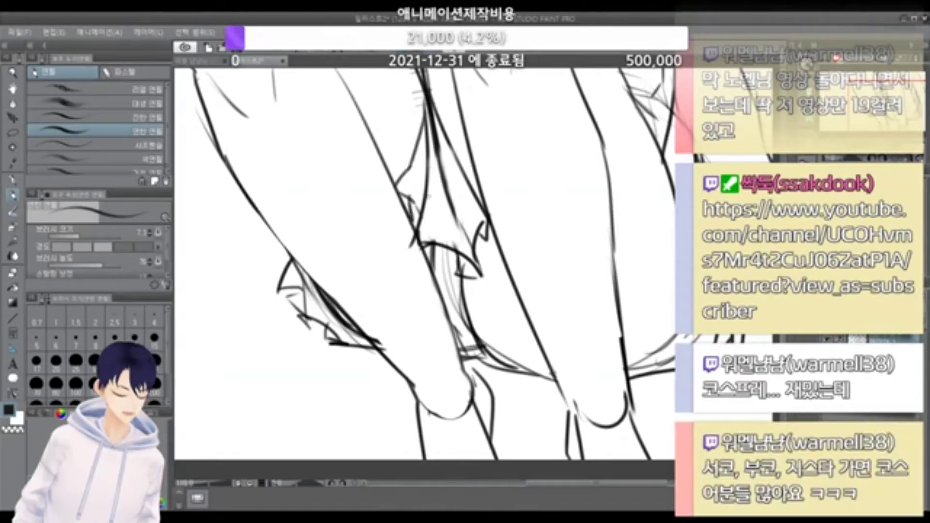
scroll(455, 271, "down", 5)
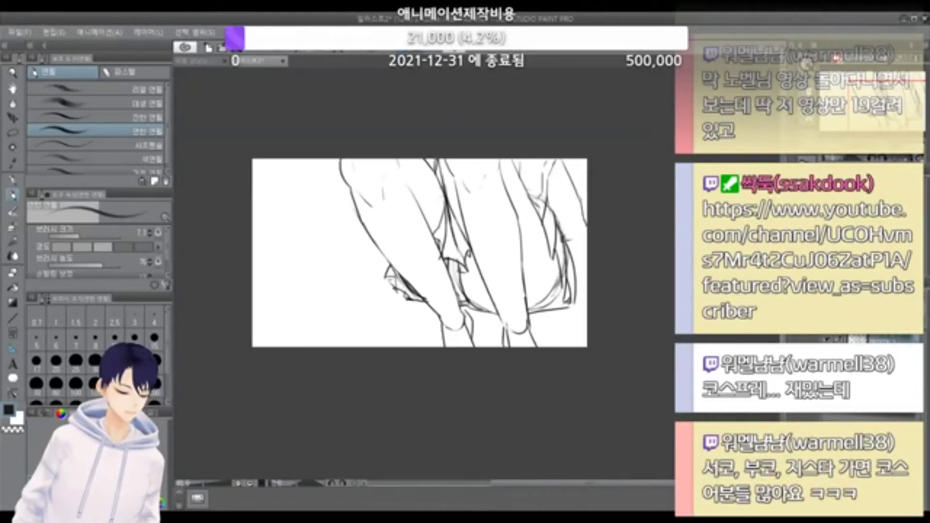
scroll(496, 253, "up", 4)
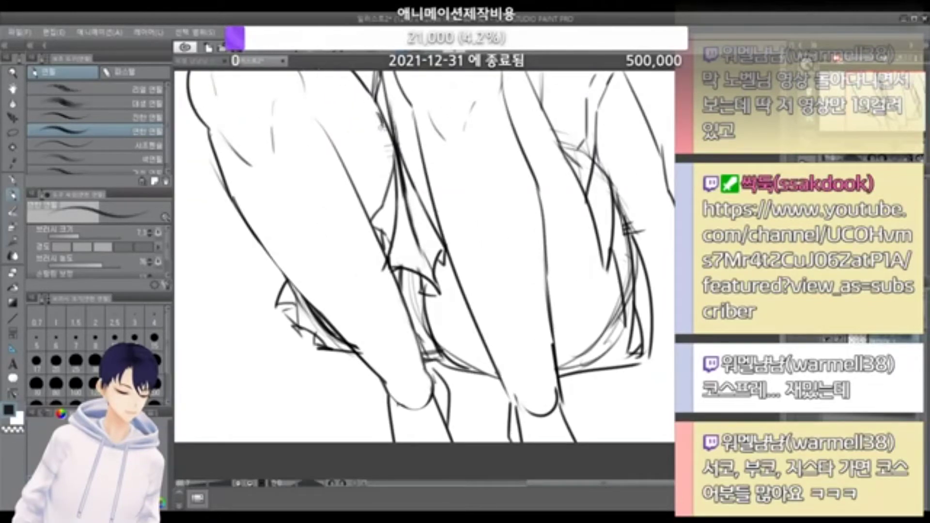
left_click_drag(386, 143, 388, 182)
key("ctrl+z")
scroll(441, 260, "down", 2)
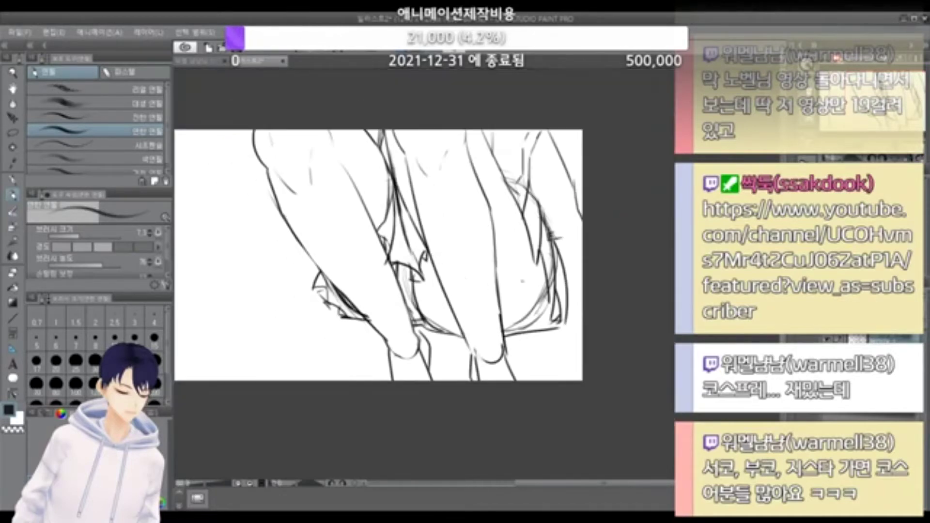
Step: Draw a jagged, pointed cloth fold on the buttock beside the right leg and strengthen the curve above it
scroll(549, 238, "up", 2)
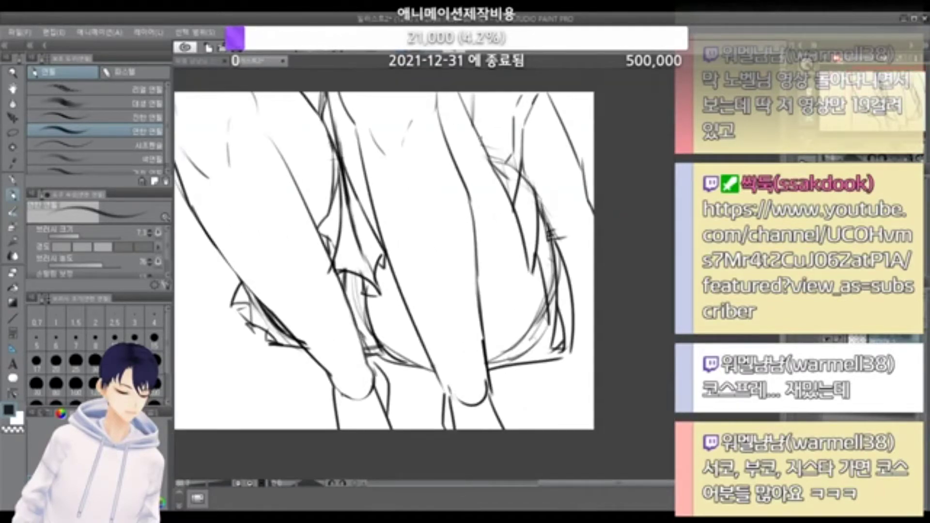
mouse_move(508, 148)
left_mouse_down()
mouse_move(506, 227)
mouse_move(532, 263)
left_mouse_up()
key("ctrl+z")
left_click_drag(498, 227, 524, 260)
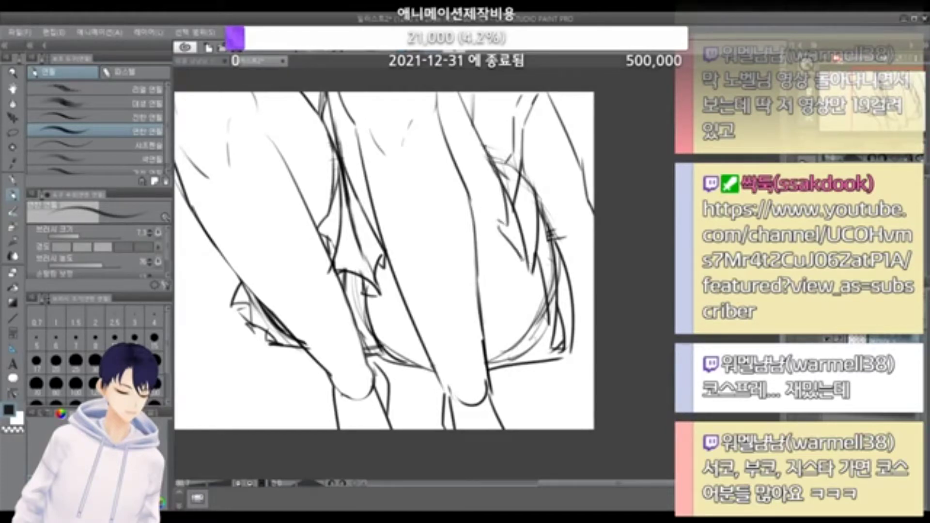
key("ctrl+z")
left_click_drag(498, 221, 532, 272)
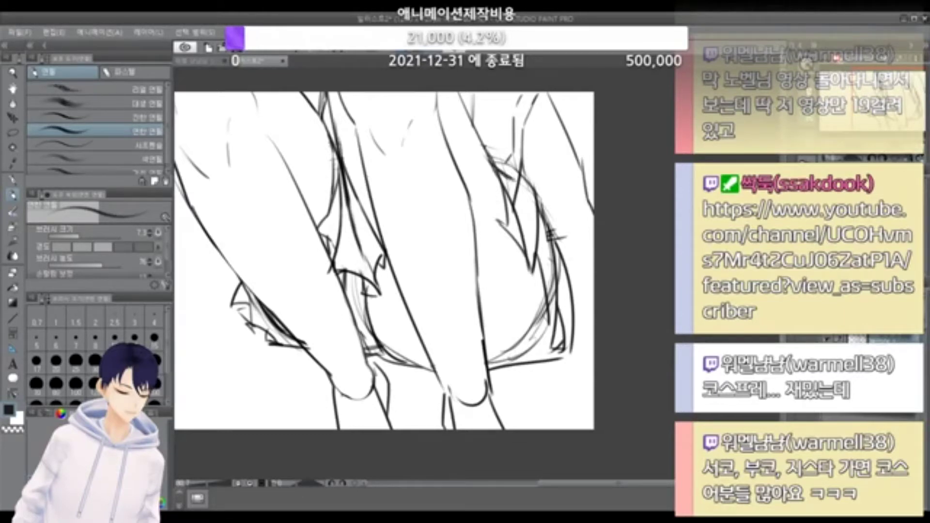
left_click_drag(495, 169, 542, 212)
key("ctrl+z")
Step: Shrink the soft eraser and clear the overlapping lines where the cloth fold crosses the upper buttock curve
scroll(537, 210, "down", 4)
key("ctrl+plus")
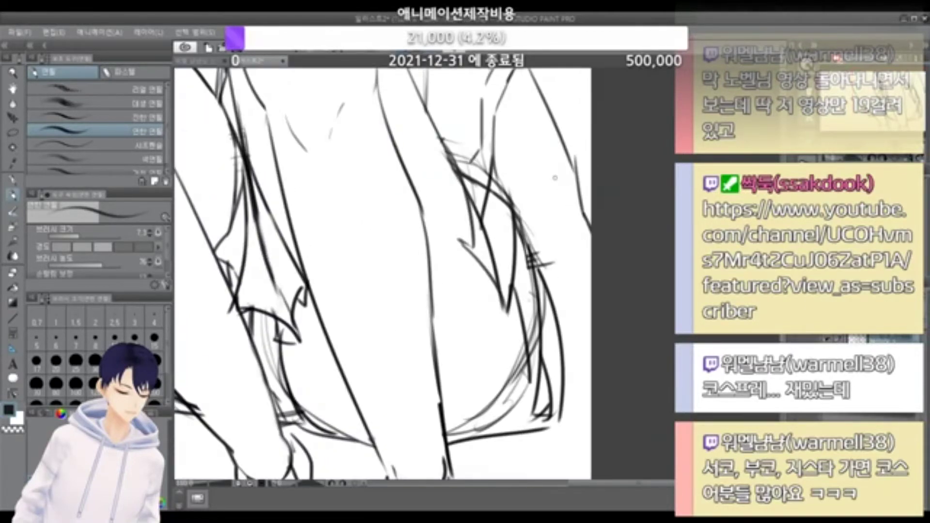
key("e")
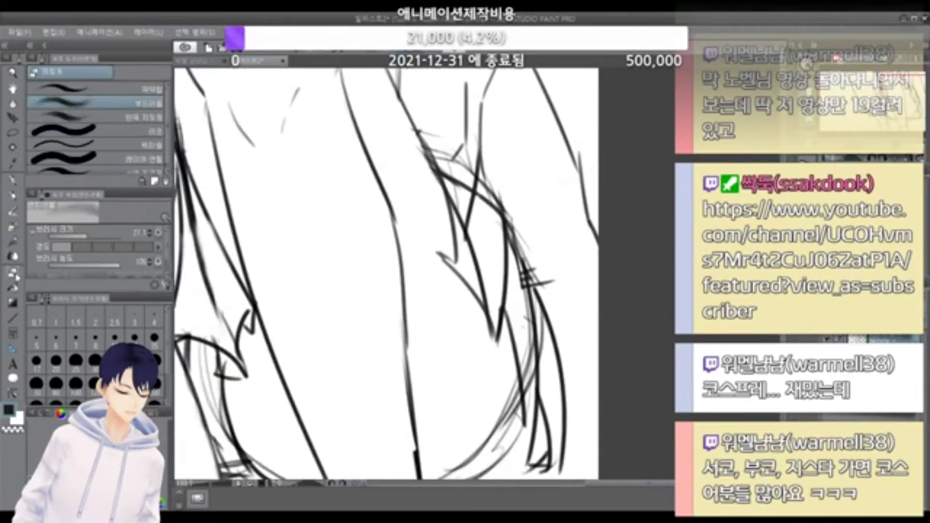
key("[")
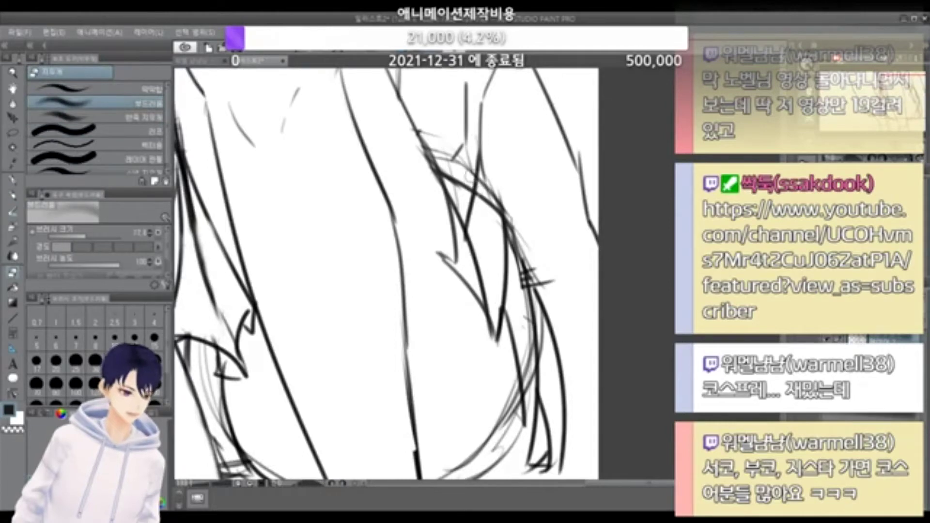
key("bracketleft")
key("bracketleft")
key("bracketleft")
key("bracketleft")
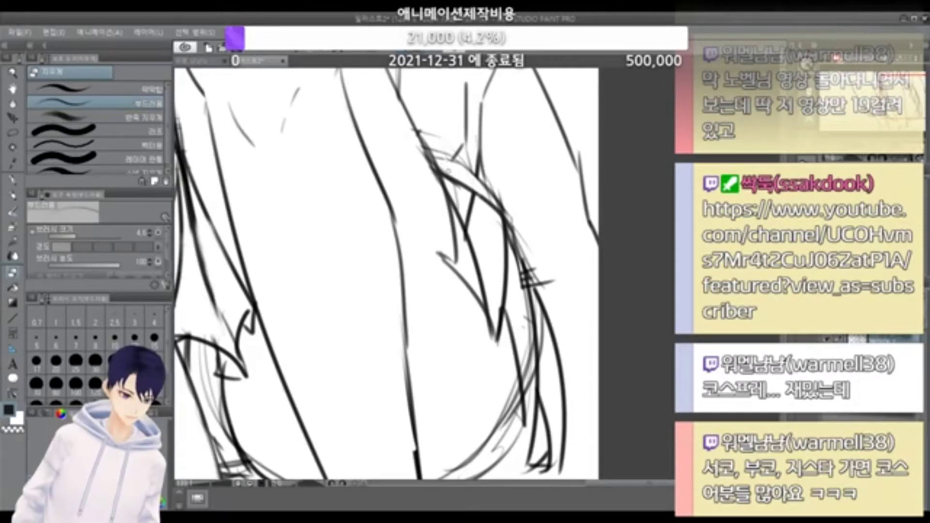
Step: Enlarge the soft eraser to 13.4 and erase the cross marks and rough inner lines along the buttock's outer side
key("bracketright")
key("bracketright")
key("bracketright")
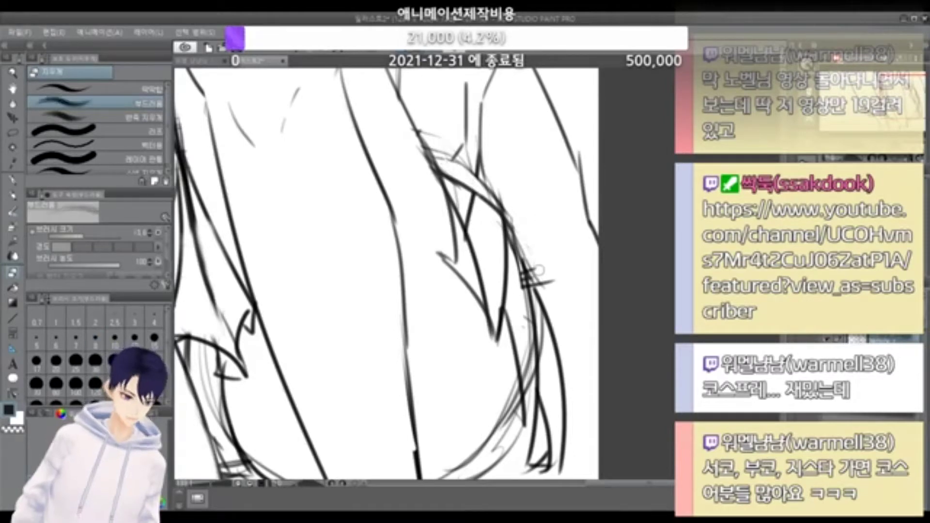
left_click_drag(537, 268, 553, 294)
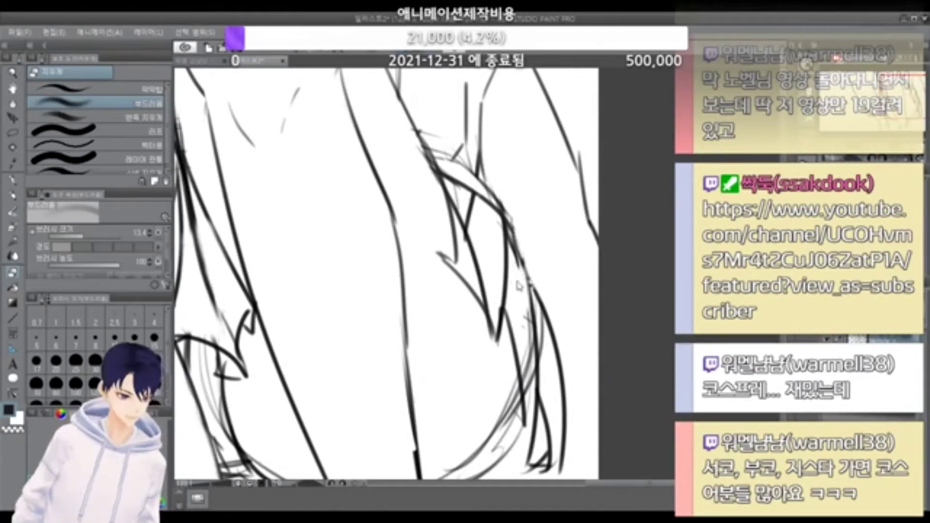
mouse_move(522, 310)
left_mouse_down()
mouse_move(523, 342)
mouse_move(519, 293)
mouse_move(528, 387)
left_mouse_up()
left_click_drag(529, 373, 529, 412)
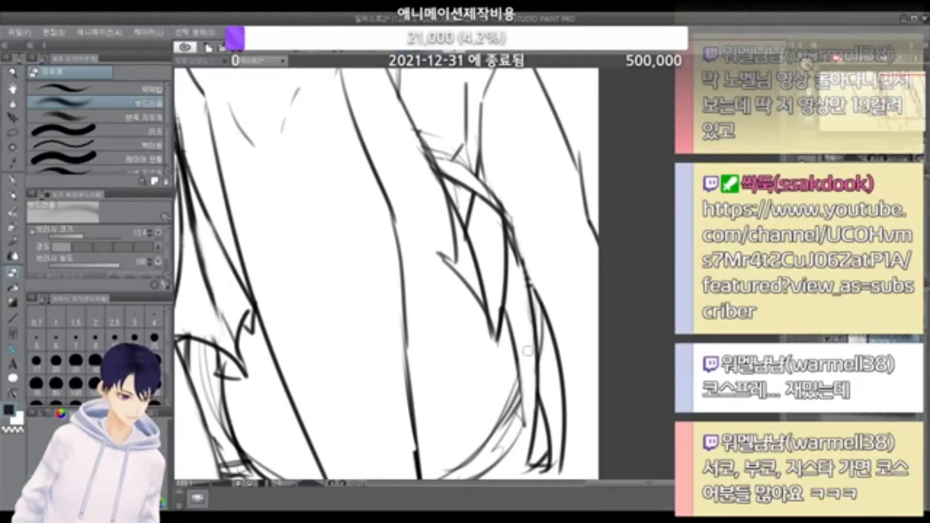
Step: Reduce the pencil to size 6.0 and redraw the fold line inside the narrow cloth strip along the right buttock's outer side
left_click(14, 195)
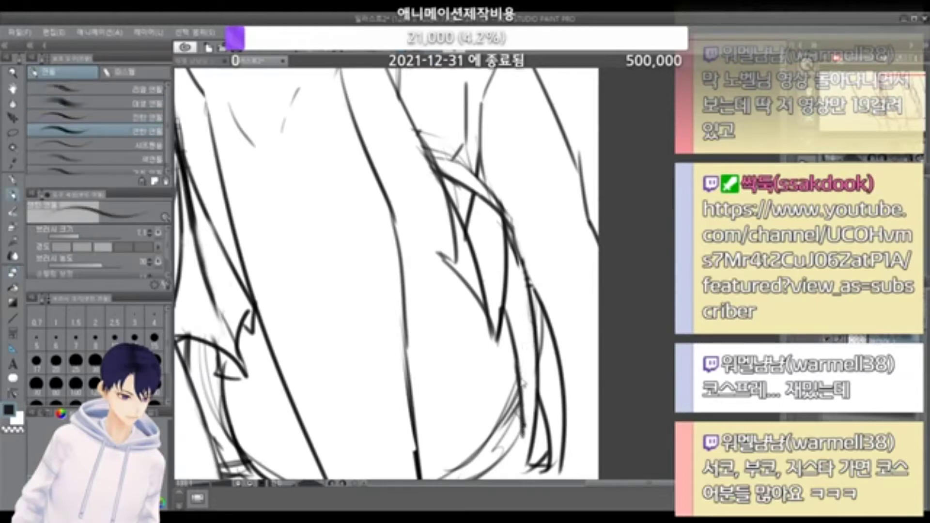
key("bracketleft")
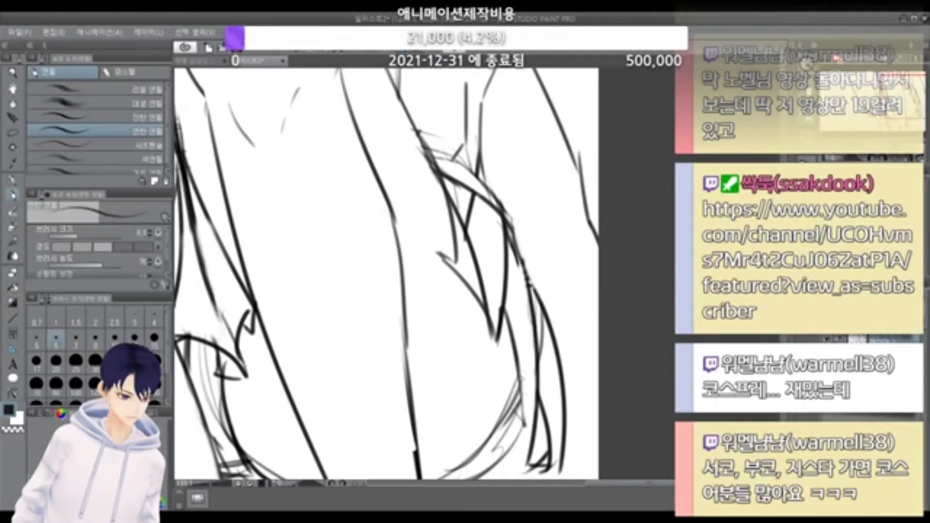
key("ctrl+z")
left_click_drag(519, 363, 526, 451)
key("ctrl+z")
left_click_drag(529, 413, 526, 469)
key("ctrl+z")
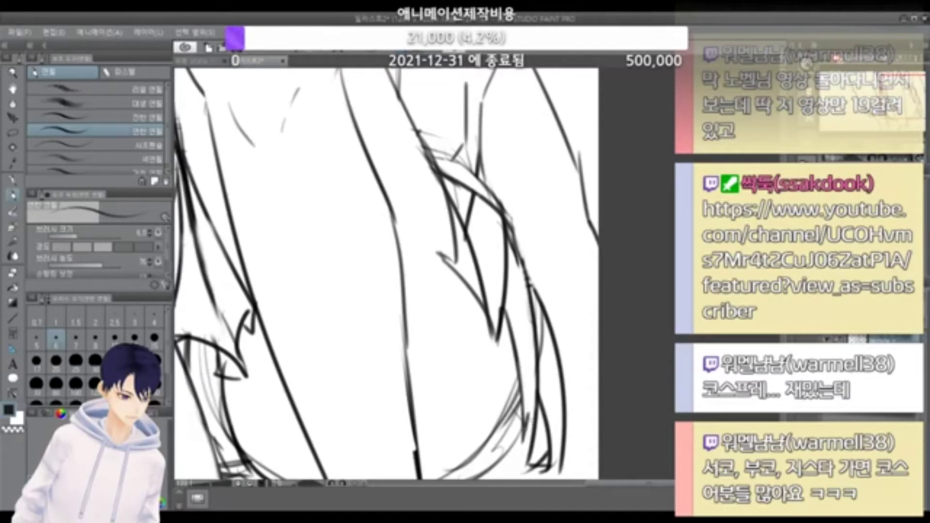
mouse_move(529, 405)
left_mouse_down()
mouse_move(528, 462)
mouse_move(537, 352)
left_mouse_up()
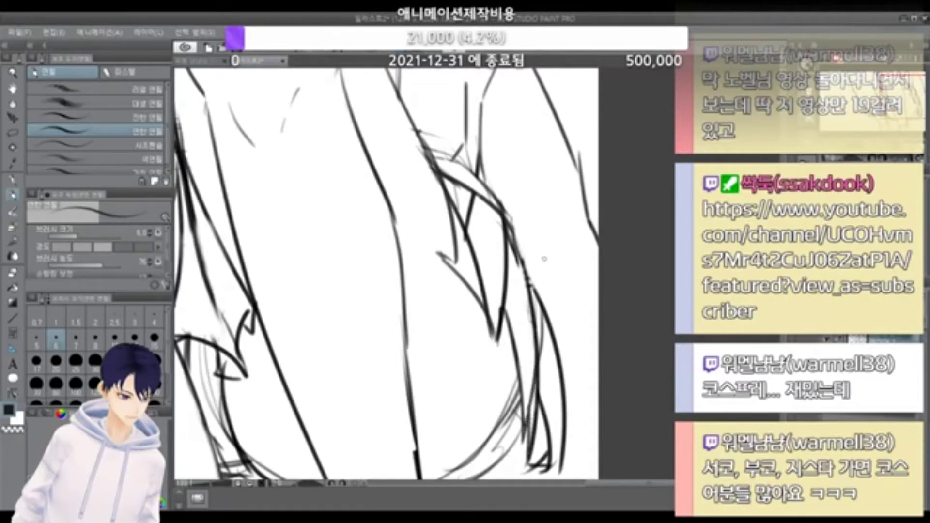
Step: Erase the outer end of the line under the right buttock below the cloth strip with the soft eraser
scroll(537, 252, "down", 2)
scroll(545, 276, "up", 3)
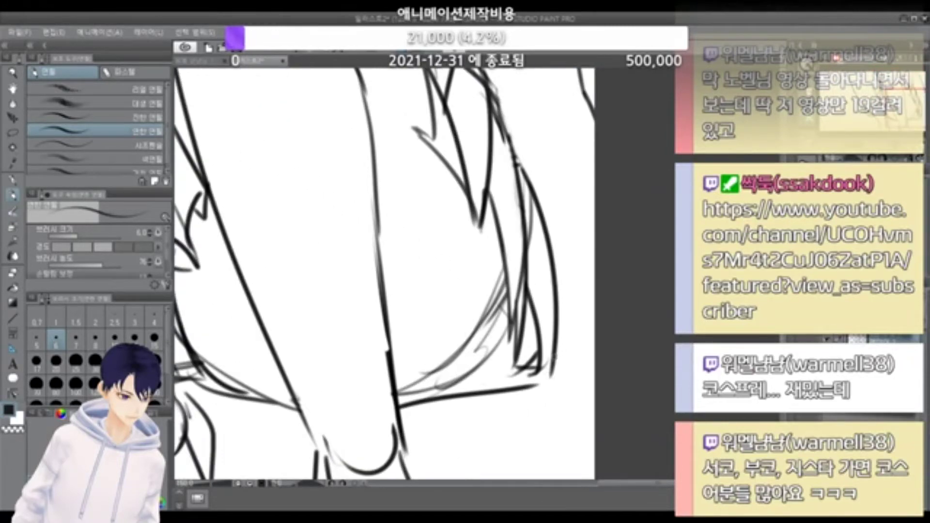
left_click(14, 273)
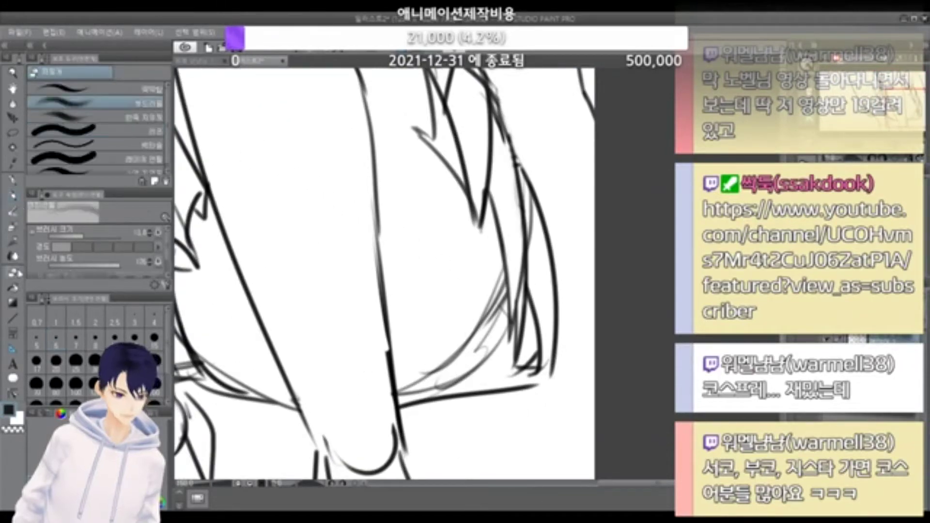
mouse_move(536, 395)
left_mouse_down()
mouse_move(489, 390)
mouse_move(508, 395)
left_mouse_up()
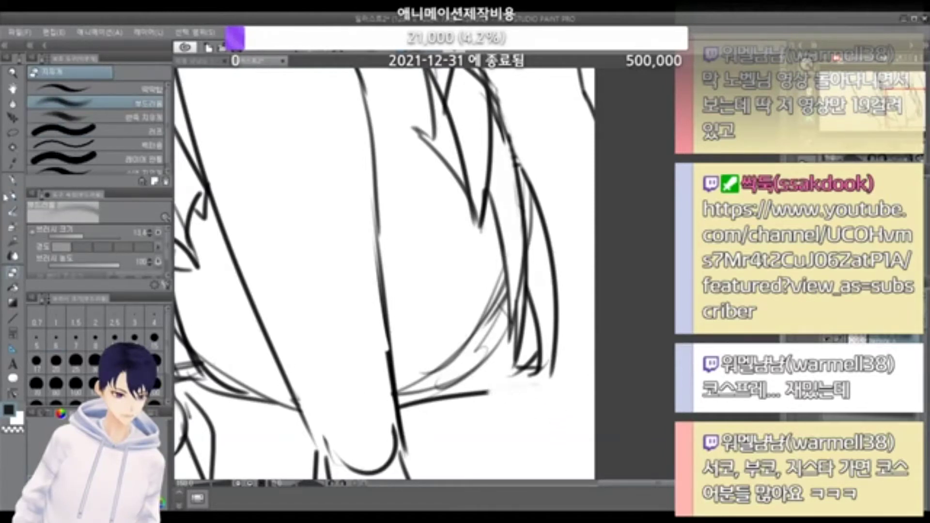
Step: Draw a small pointed zigzag hem joining the lower end of the outer cloth strip to the line under the right buttock
key("p")
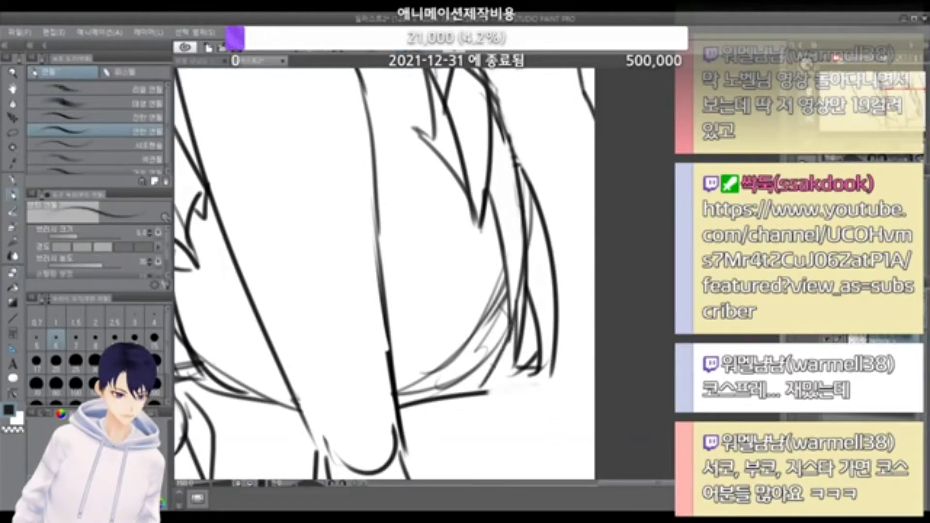
key("ctrl+z")
mouse_move(511, 327)
left_mouse_down()
mouse_move(487, 391)
mouse_move(477, 381)
mouse_move(532, 375)
left_mouse_up()
key("ctrl+z")
left_click_drag(477, 381, 543, 377)
mouse_move(542, 380)
left_mouse_down()
mouse_move(516, 396)
mouse_move(537, 387)
mouse_move(521, 384)
mouse_move(527, 396)
mouse_move(516, 399)
mouse_move(552, 375)
mouse_move(519, 398)
left_mouse_up()
key("ctrl+z")
key("ctrl+z")
key("ctrl+z")
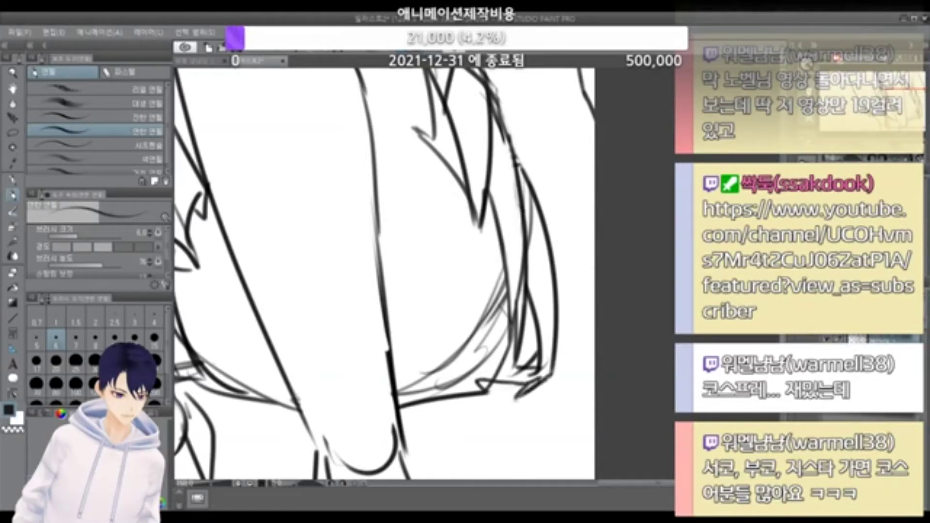
Step: Redraw the upper end of the left leg's inner contour as a short curve extending toward the knee
scroll(586, 177, "down", 2)
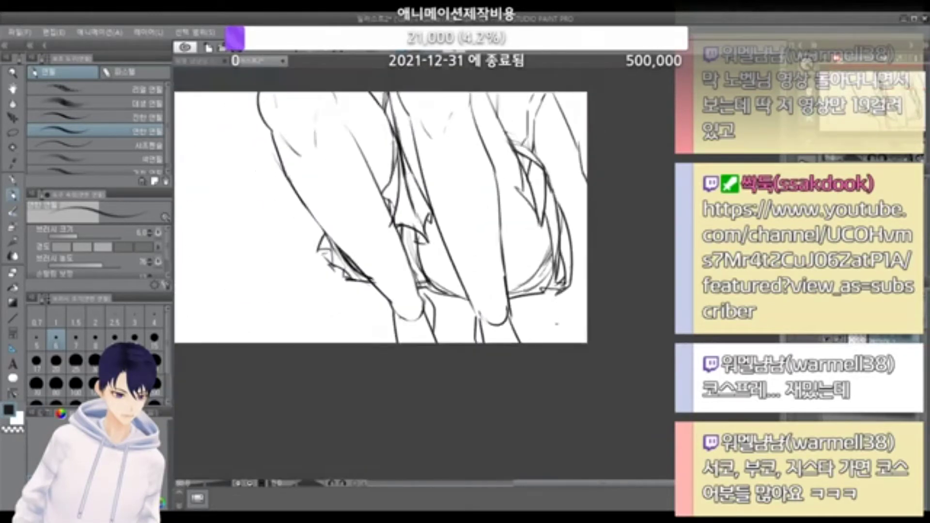
scroll(563, 313, "down", 2)
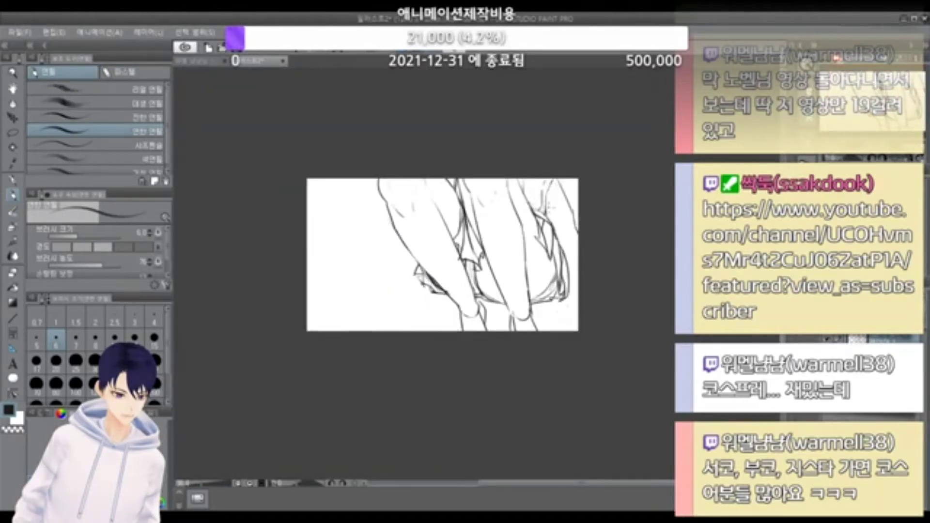
key("ctrl+plus")
key("ctrl+plus")
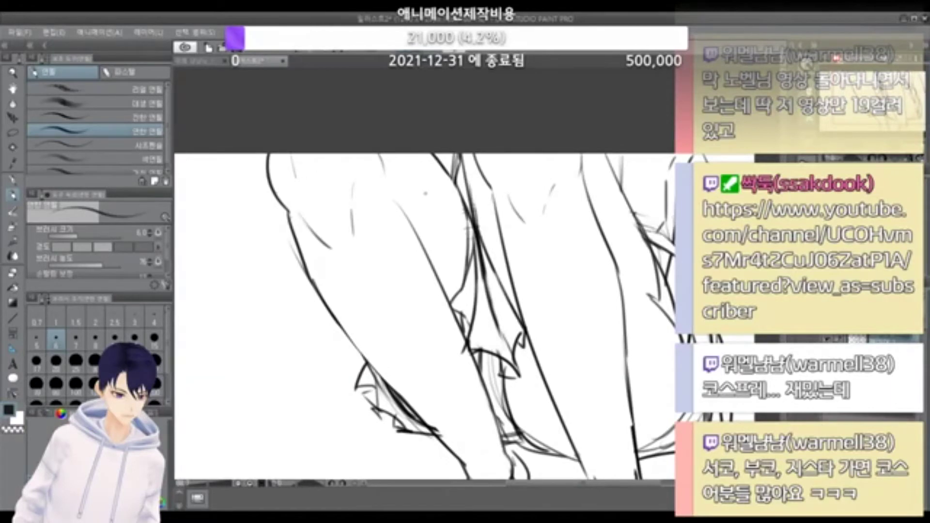
mouse_move(409, 201)
left_mouse_down()
mouse_move(426, 264)
mouse_move(427, 251)
left_mouse_up()
key("ctrl+z")
key("ctrl+z")
key("ctrl+z")
left_click_drag(409, 202, 429, 266)
key("ctrl+z")
key("ctrl+z")
left_click_drag(407, 209, 430, 266)
Step: Enlarge the soft eraser and remove the left leg's outer contour between the knee and the cloth edge
scroll(483, 205, "down", 4)
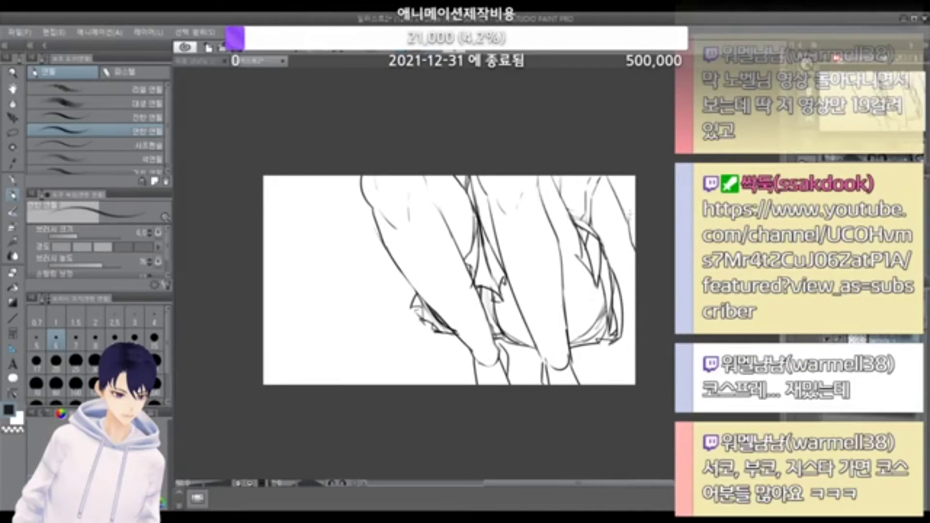
scroll(581, 195, "up", 2)
key("ctrl+minus")
key("ctrl+minus")
key("ctrl+minus")
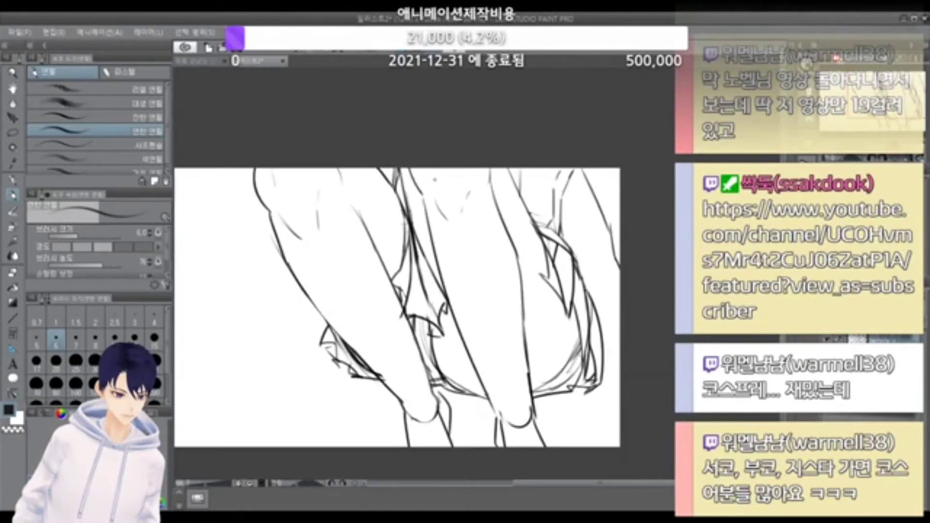
key("ctrl+plus")
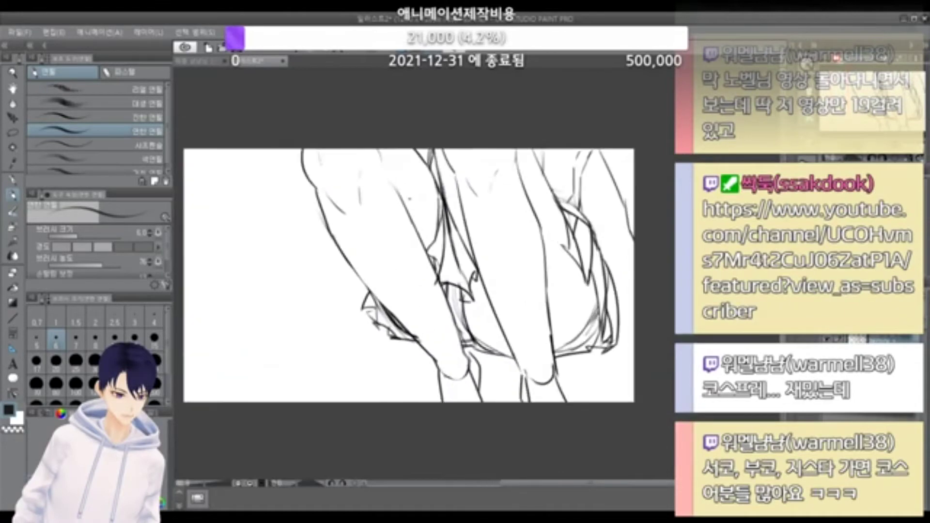
key("e")
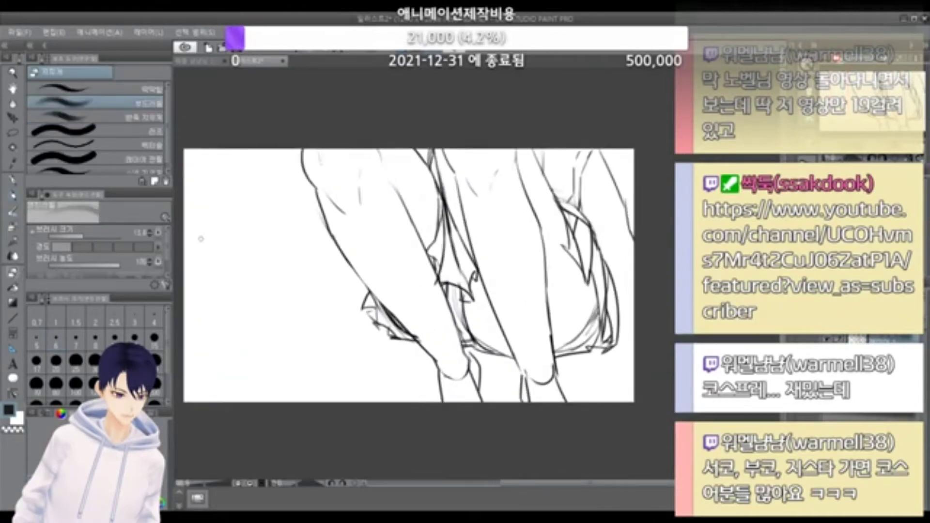
key("bracketright")
mouse_move(315, 212)
left_mouse_down()
mouse_move(327, 230)
mouse_move(313, 192)
mouse_move(341, 253)
left_mouse_up()
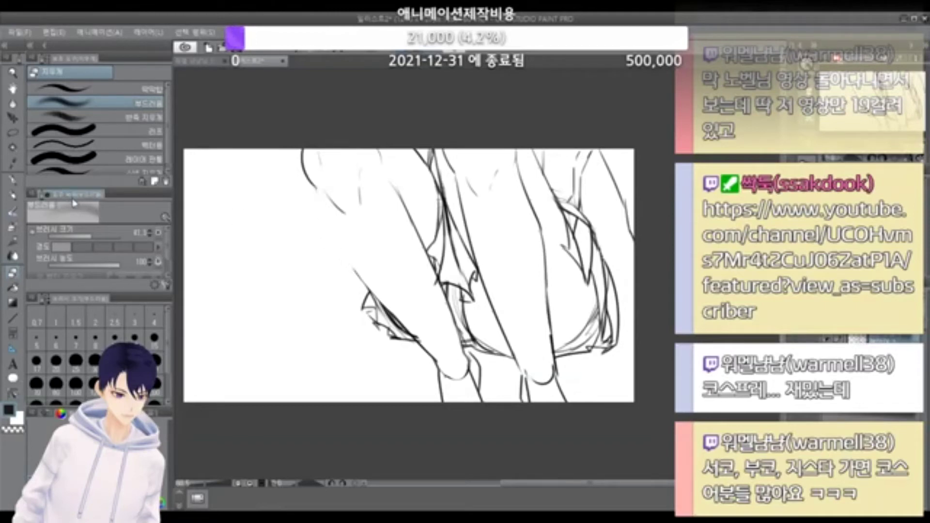
Step: Redraw the left leg's outer contour with the pencil as a smooth curve from below the knee down to the jagged cloth
key("p")
left_click_drag(316, 187, 331, 242)
key("ctrl+z")
key("ctrl+z")
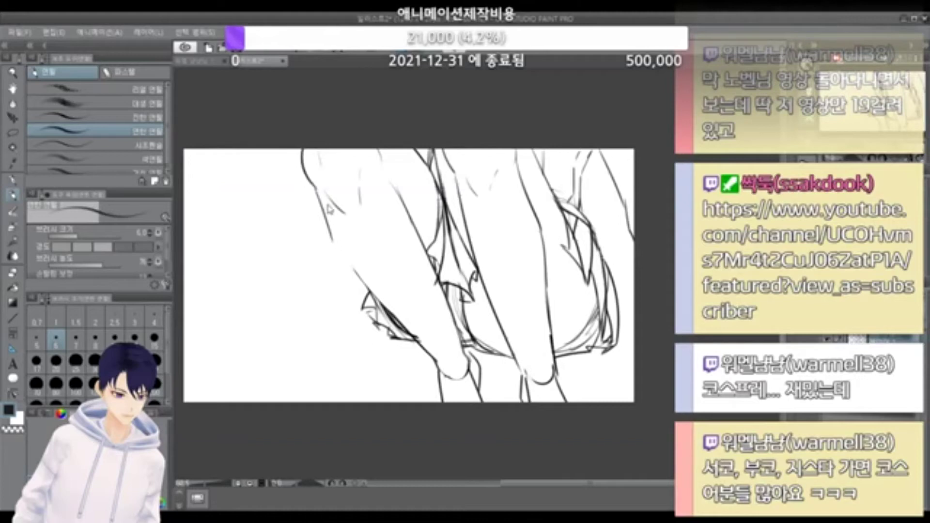
key("ctrl+z")
mouse_move(315, 184)
left_mouse_down()
mouse_move(345, 261)
mouse_move(372, 291)
left_mouse_up()
key("ctrl+z")
key("ctrl+z")
left_click_drag(345, 257, 366, 289)
key("ctrl+z")
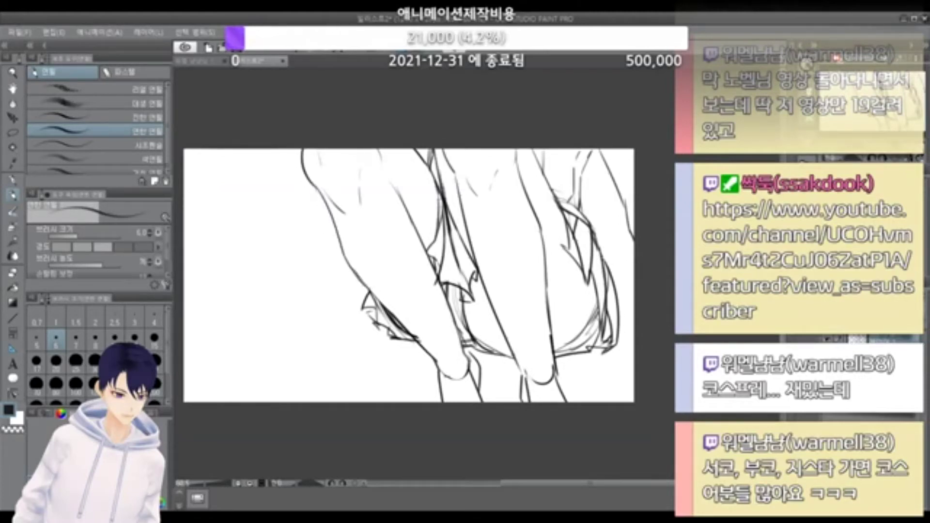
key("ctrl+z")
left_click_drag(343, 252, 368, 287)
key("ctrl+z")
Step: Shrink the soft eraser and clear the faint rough lines below the hanging cloth hem between the two legs
scroll(617, 263, "down", 5)
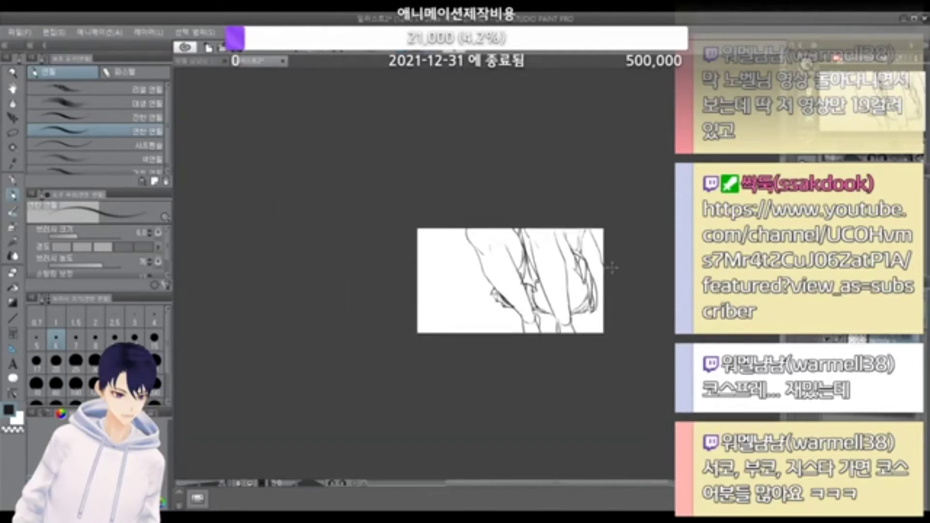
scroll(514, 282, "up", 8)
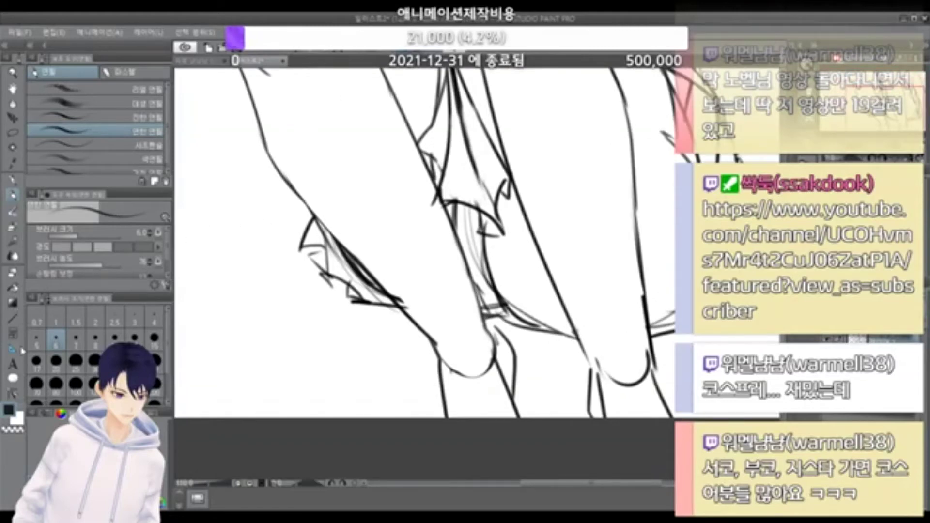
left_click(14, 274)
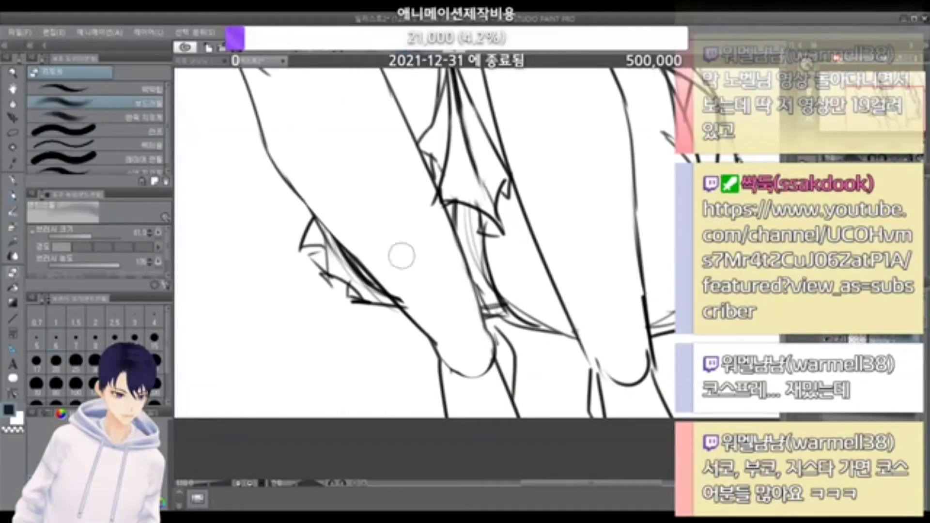
key("bracketleft")
key("bracketleft")
left_click_drag(469, 215, 489, 294)
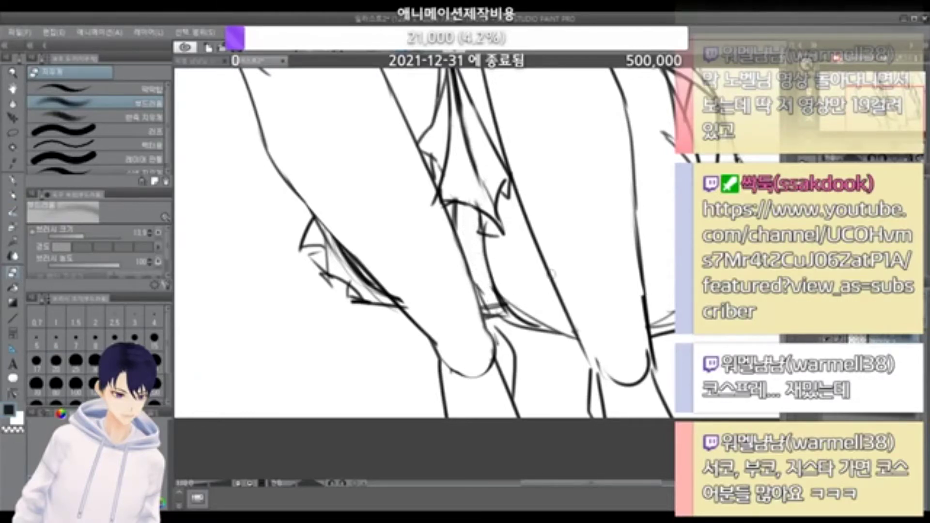
Step: Examine the leg contours and the hanging cloth folds up close and in the whole drawing
scroll(555, 272, "down", 3)
scroll(550, 274, "up", 3)
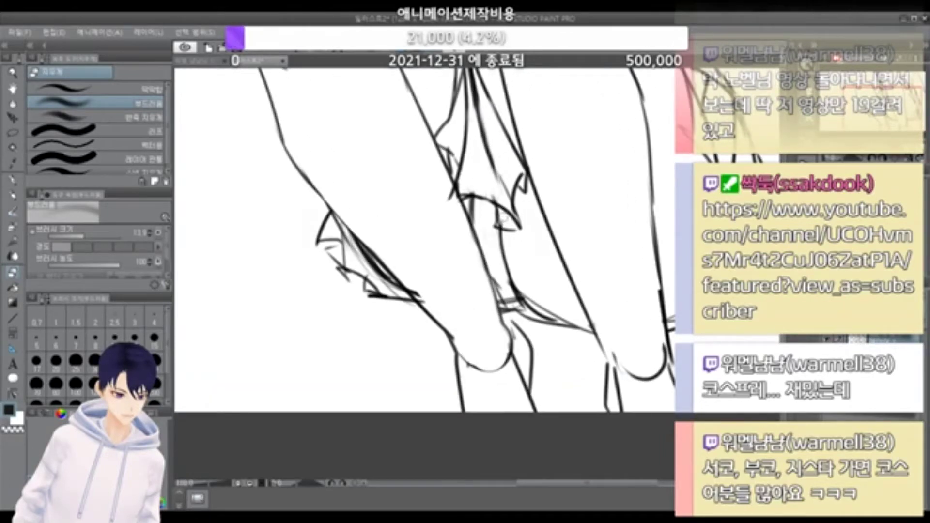
scroll(492, 215, "down", 1)
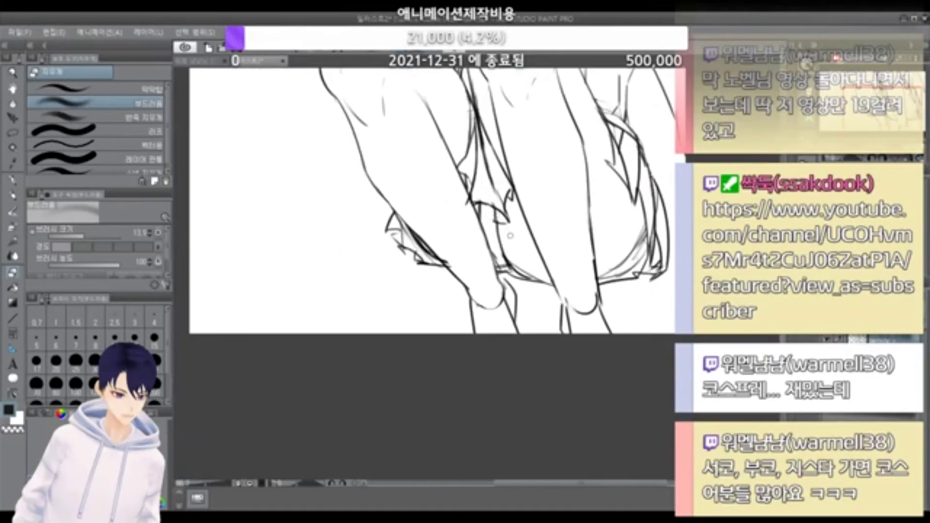
scroll(511, 236, "down", 1)
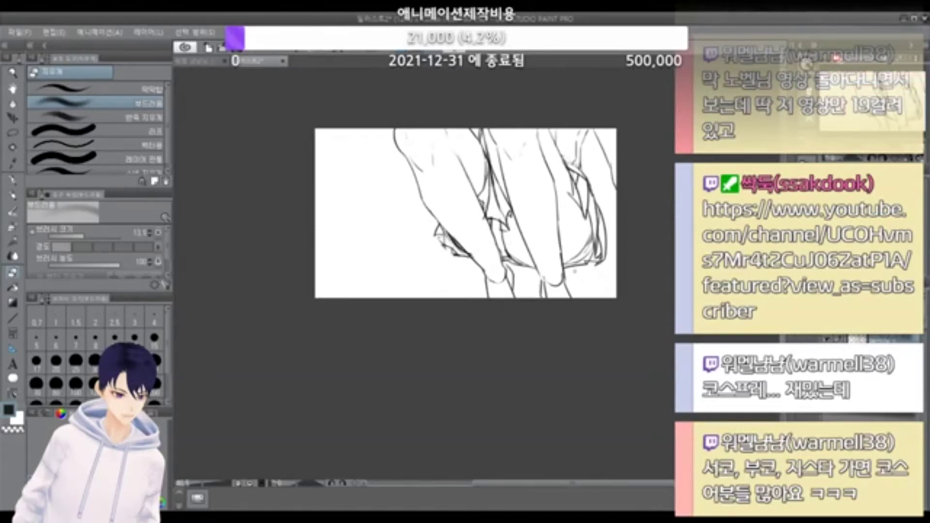
scroll(574, 272, "down", 1)
scroll(565, 214, "up", 2)
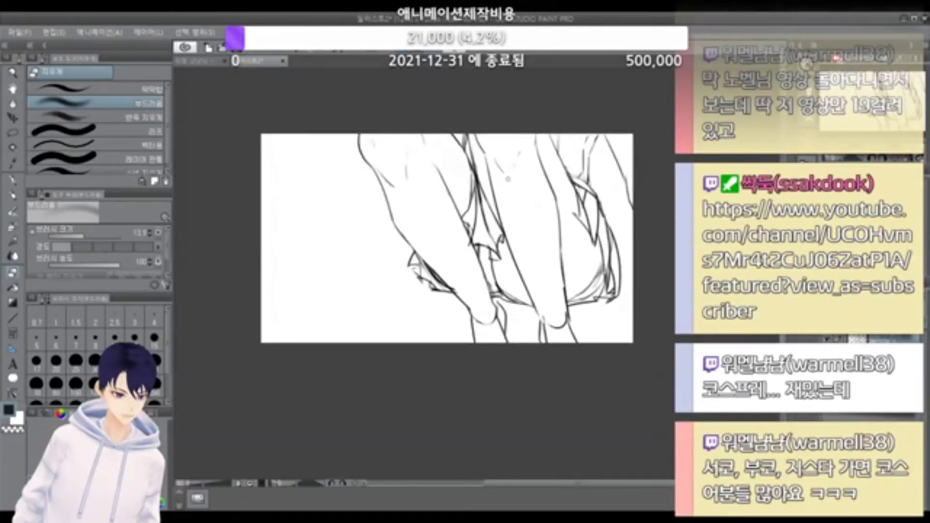
scroll(486, 154, "up", 2)
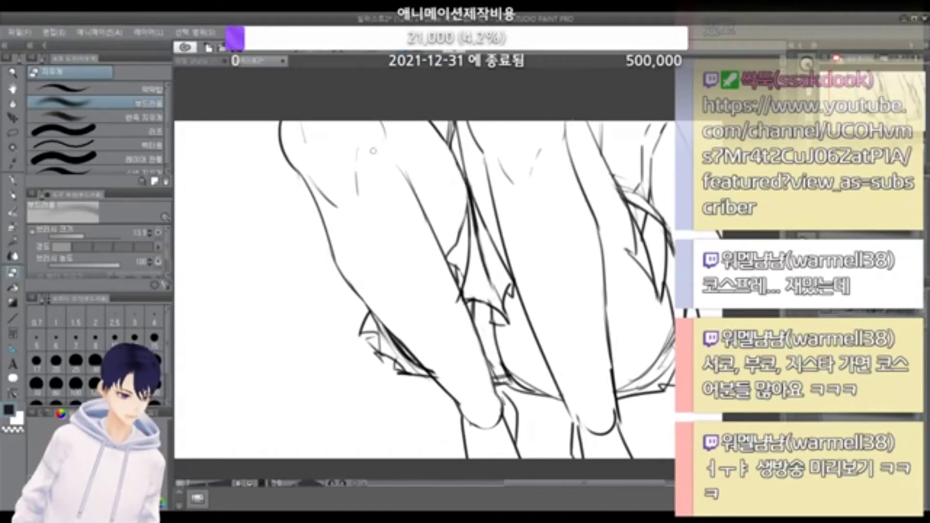
scroll(535, 203, "down", 3)
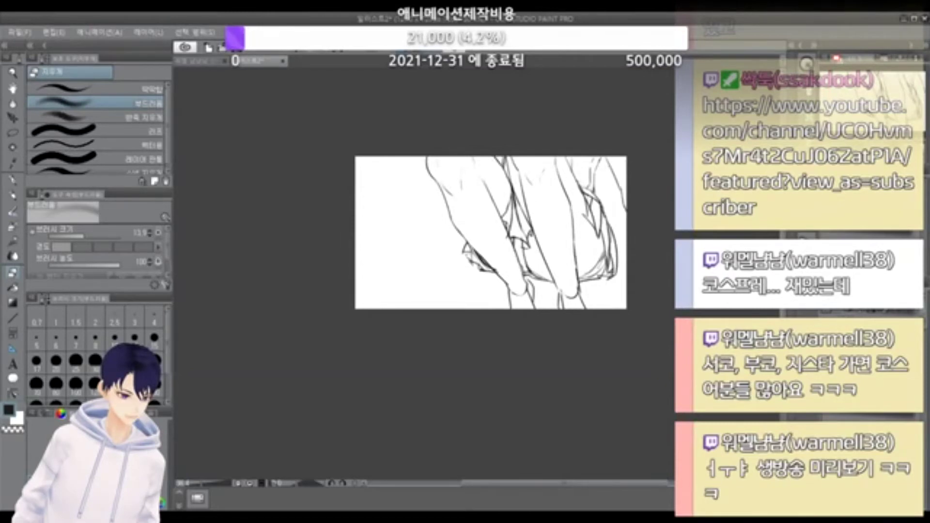
scroll(536, 224, "up", 3)
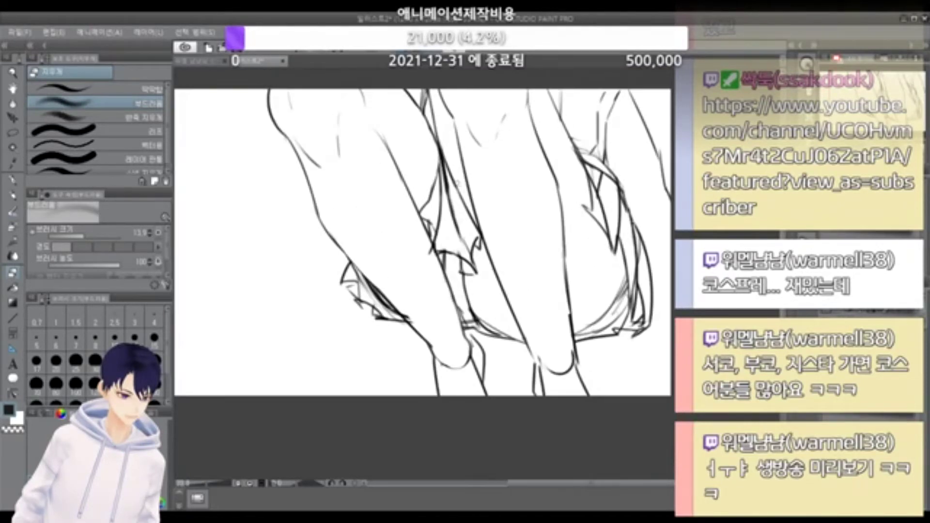
scroll(533, 223, "up", 2)
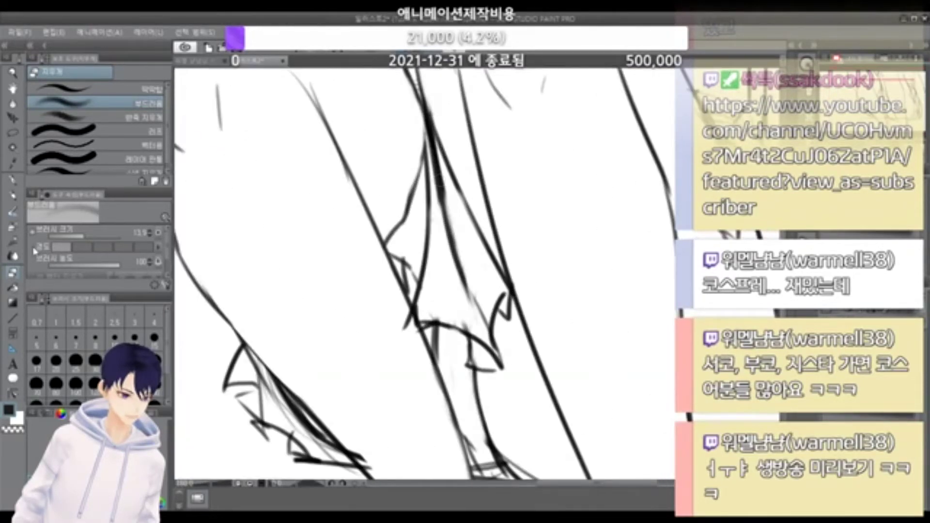
Step: Strengthen the upper end of the left leg's inner contour with a short pencil stroke
left_click(13, 196)
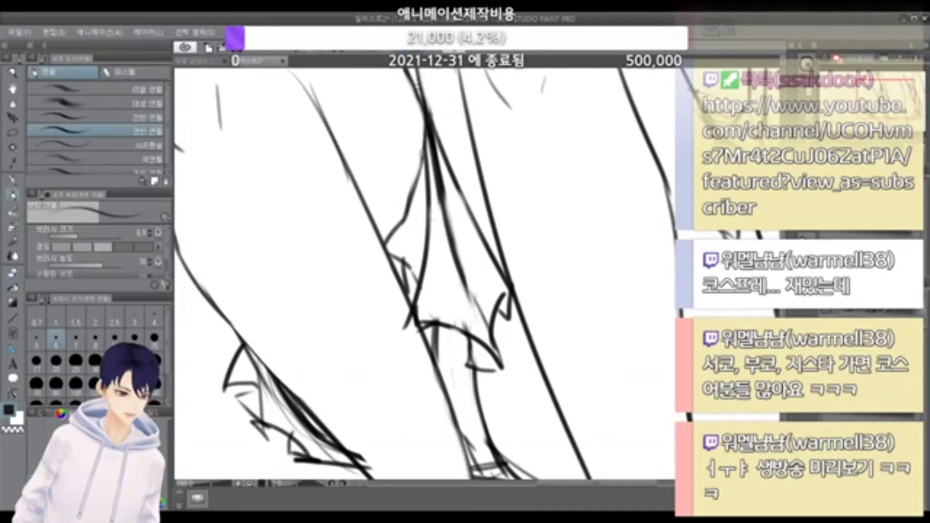
scroll(401, 209, "down", 5)
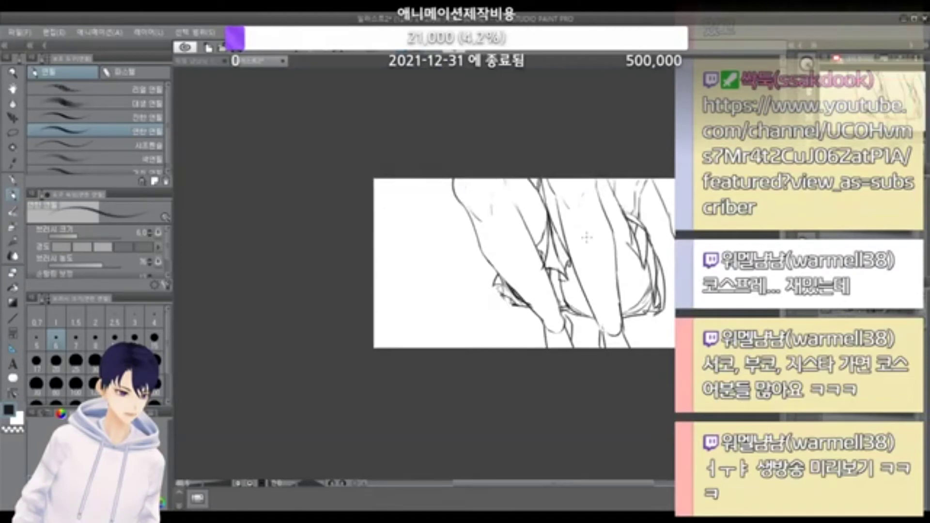
scroll(587, 237, "up", 4)
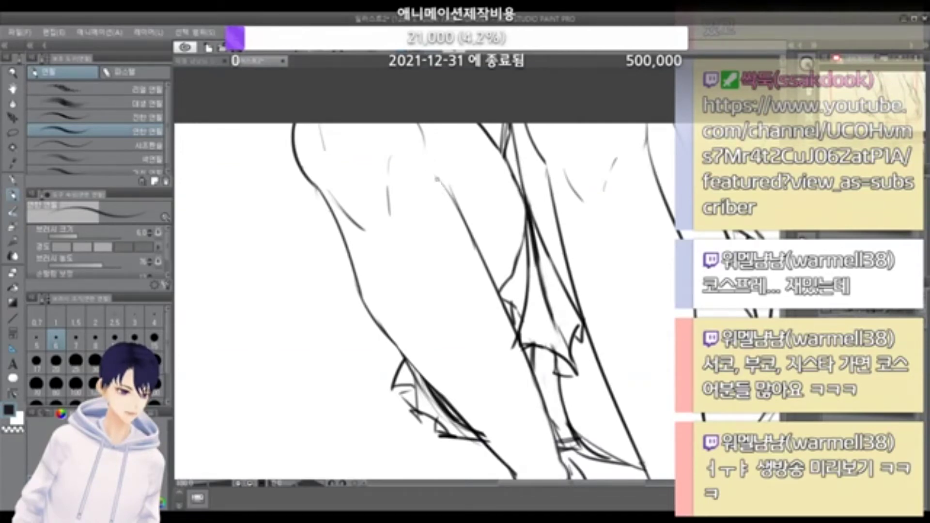
left_click_drag(437, 180, 456, 203)
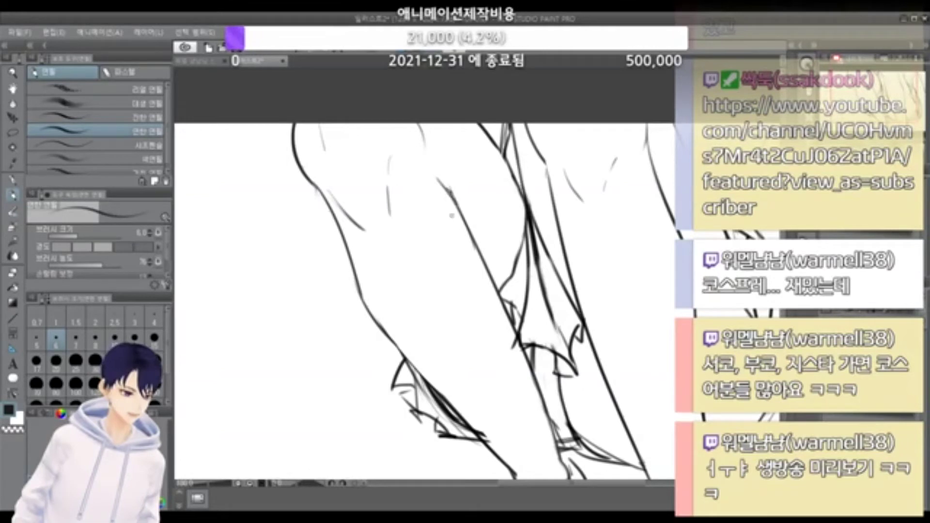
Step: Erase the small rough cross lines between the two legs just below the hanging cloth hem with the soft eraser
scroll(451, 215, "down", 5)
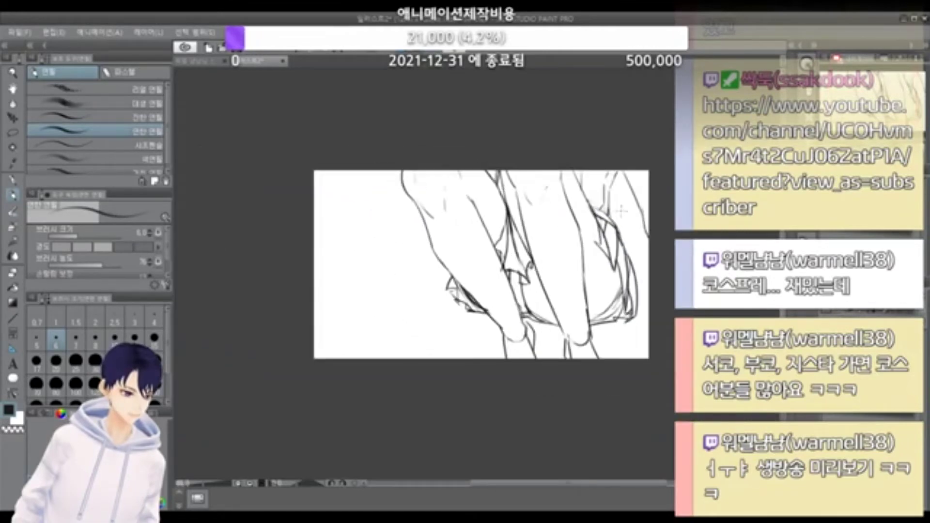
scroll(622, 211, "up", 3)
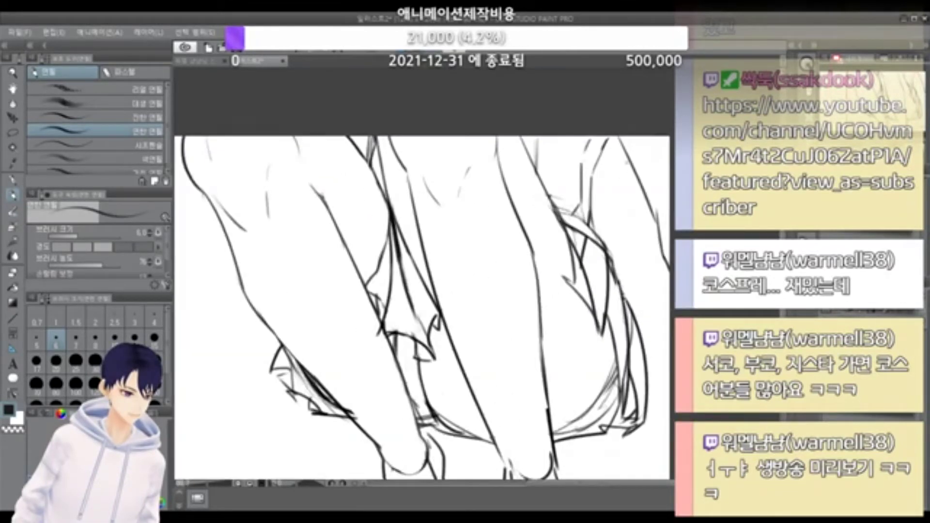
scroll(629, 145, "up", 2)
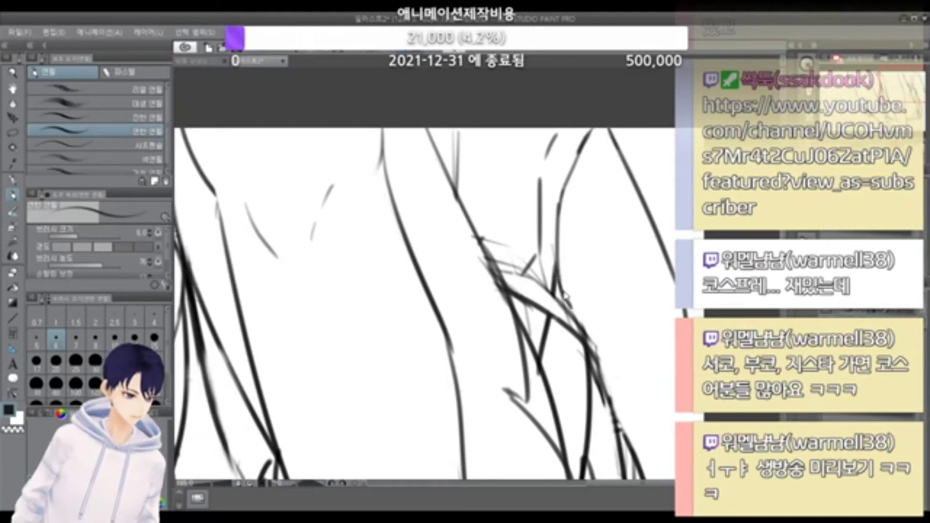
scroll(584, 237, "down", 5)
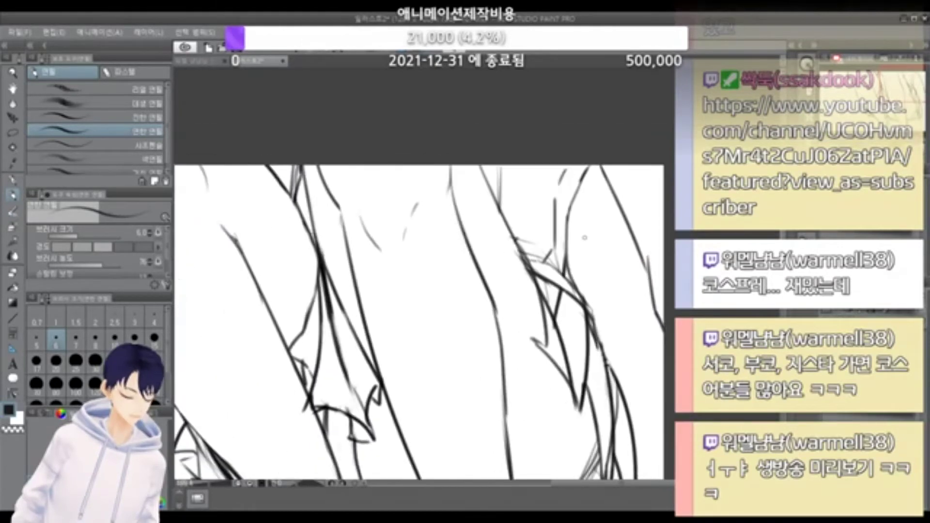
scroll(592, 222, "up", 5)
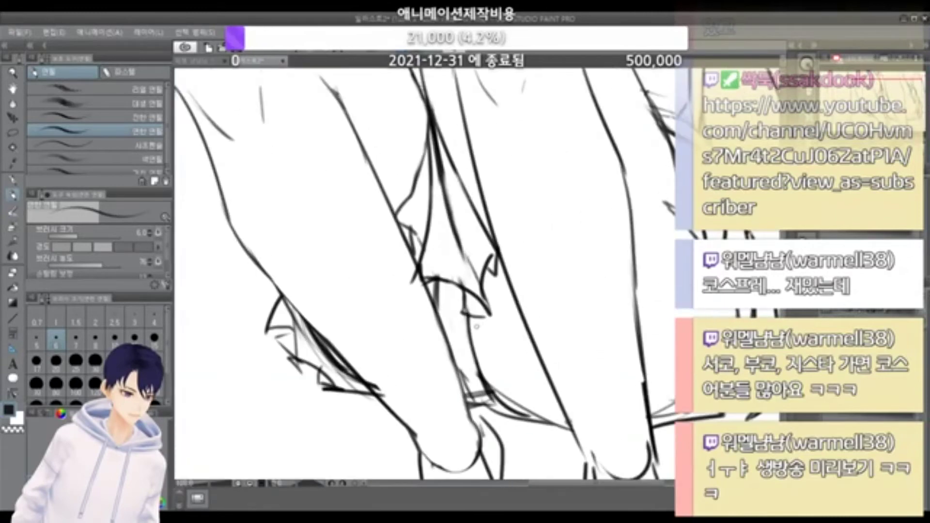
scroll(519, 361, "down", 3)
scroll(519, 361, "up", 3)
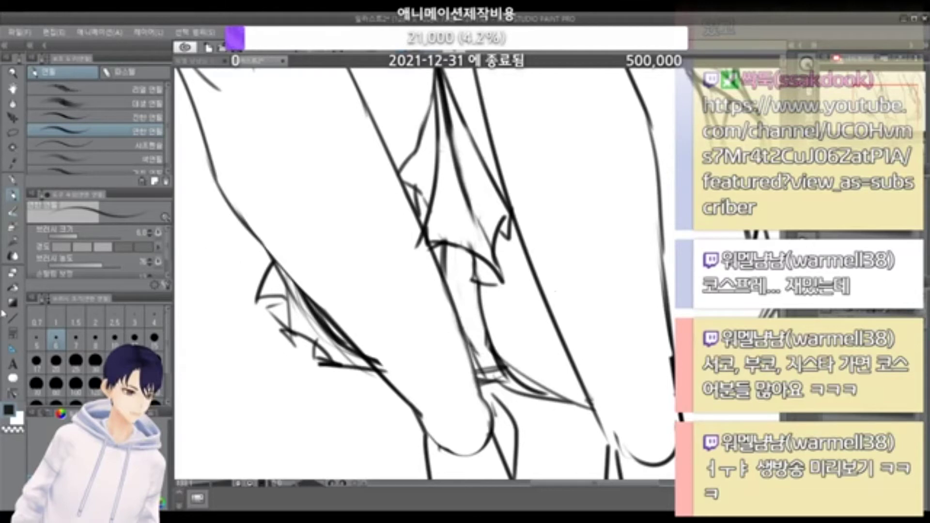
key("e")
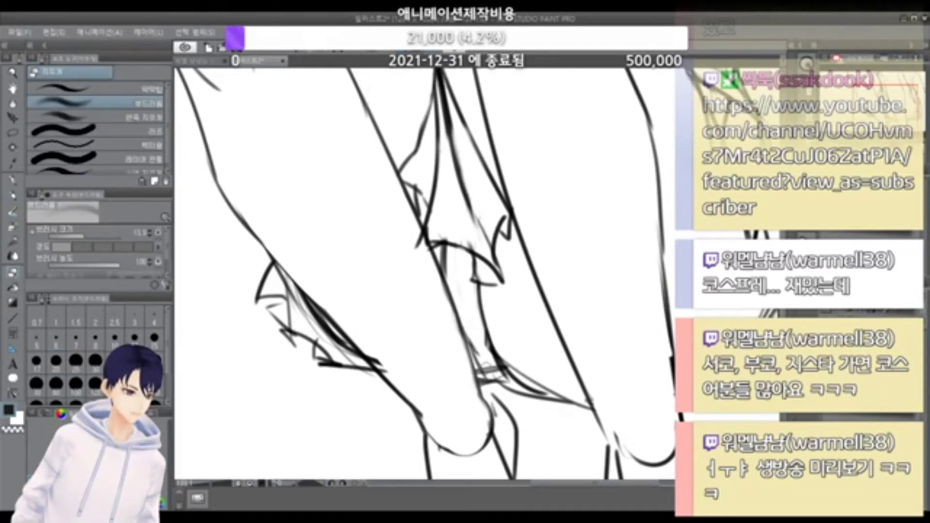
mouse_move(488, 367)
left_mouse_down()
mouse_move(513, 382)
mouse_move(484, 374)
mouse_move(509, 377)
mouse_move(522, 367)
left_mouse_up()
Step: Paint a flat grey base beneath the line art across the thighs, central cloth and most of the buttock with a large pen
scroll(624, 326, "down", 5)
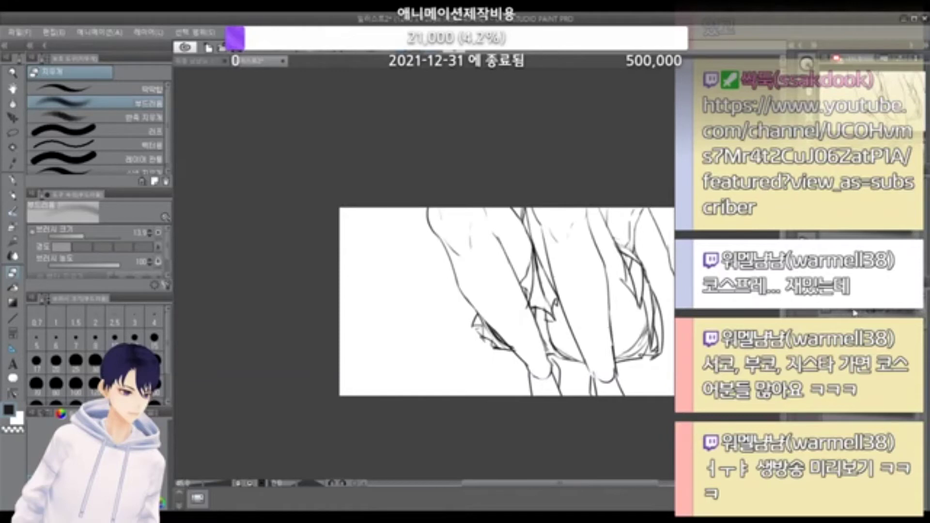
scroll(581, 291, "up", 3)
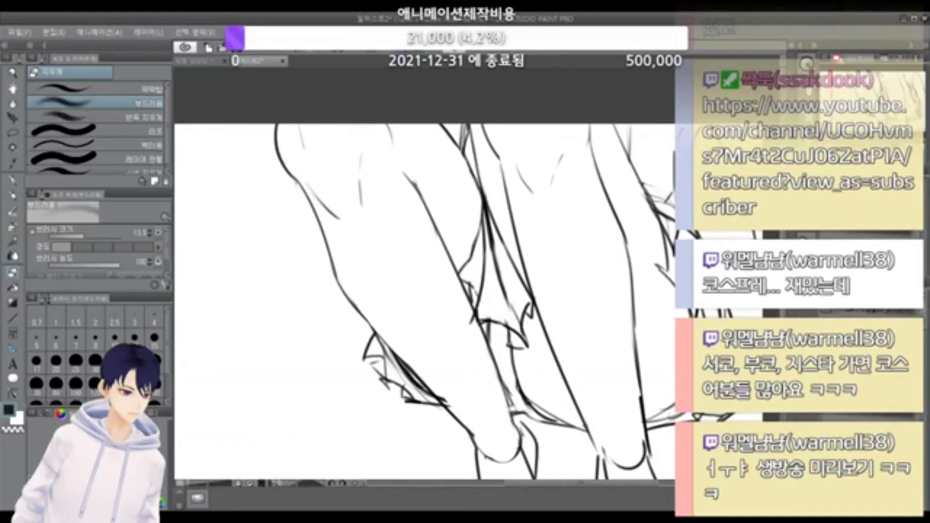
left_click(75, 453)
left_click_drag(440, 124, 414, 125)
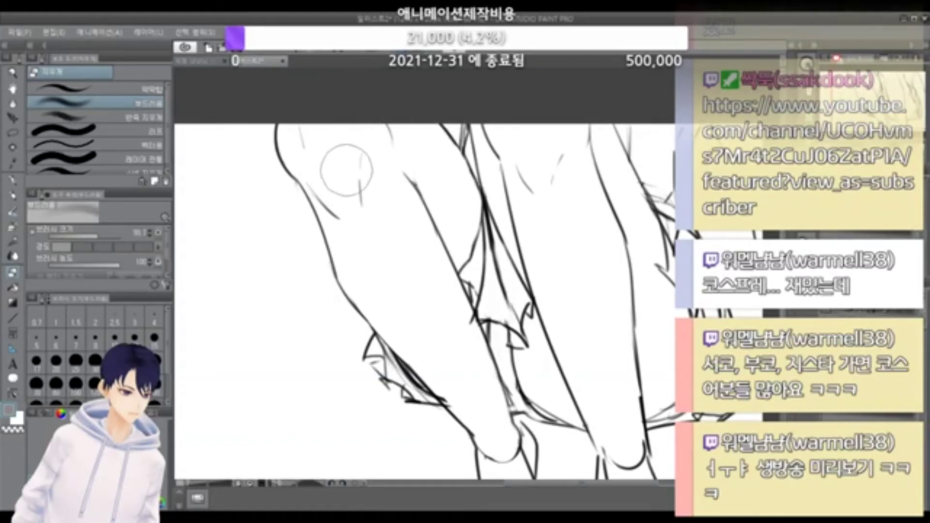
key("p")
key("bracketright")
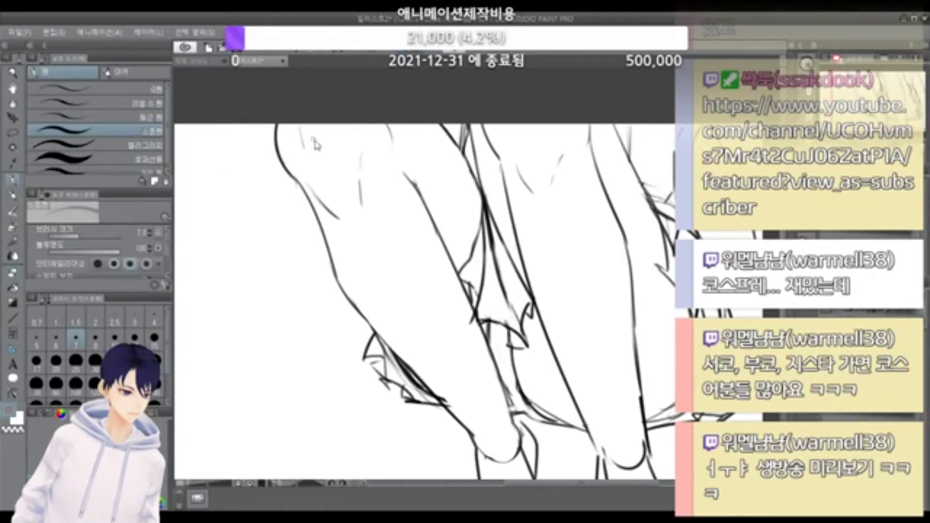
mouse_move(324, 159)
left_mouse_down()
mouse_move(305, 146)
mouse_move(306, 126)
mouse_move(351, 194)
mouse_move(359, 224)
left_mouse_up()
mouse_move(360, 225)
left_mouse_down()
mouse_move(375, 254)
mouse_move(373, 272)
mouse_move(365, 267)
mouse_move(388, 301)
mouse_move(361, 178)
mouse_move(371, 210)
mouse_move(371, 164)
mouse_move(430, 192)
mouse_move(421, 149)
mouse_move(459, 216)
mouse_move(449, 220)
mouse_move(431, 294)
mouse_move(439, 336)
mouse_move(409, 325)
mouse_move(472, 270)
mouse_move(501, 315)
mouse_move(496, 339)
mouse_move(512, 379)
mouse_move(533, 373)
mouse_move(580, 394)
mouse_move(626, 390)
mouse_move(517, 252)
mouse_move(530, 283)
mouse_move(491, 157)
mouse_move(492, 126)
mouse_move(526, 130)
mouse_move(574, 286)
mouse_move(593, 314)
mouse_move(630, 323)
mouse_move(633, 302)
mouse_move(578, 102)
mouse_move(605, 214)
mouse_move(643, 308)
mouse_move(637, 315)
mouse_move(597, 171)
mouse_move(626, 157)
mouse_move(659, 160)
mouse_move(650, 111)
mouse_move(666, 319)
left_mouse_up()
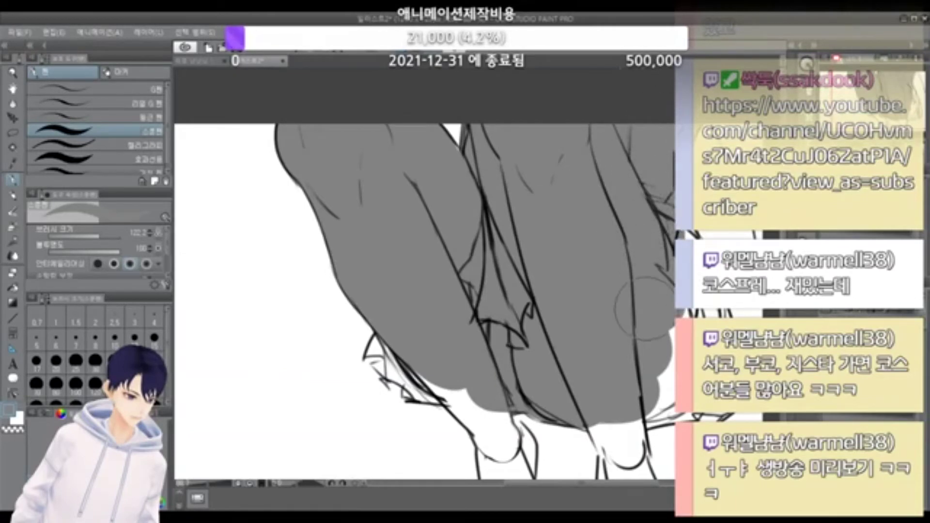
Step: Fill the left lower leg, ankle and the small shape beside it with the grey base using a smaller pen
scroll(638, 250, "down", 3)
scroll(640, 299, "up", 1)
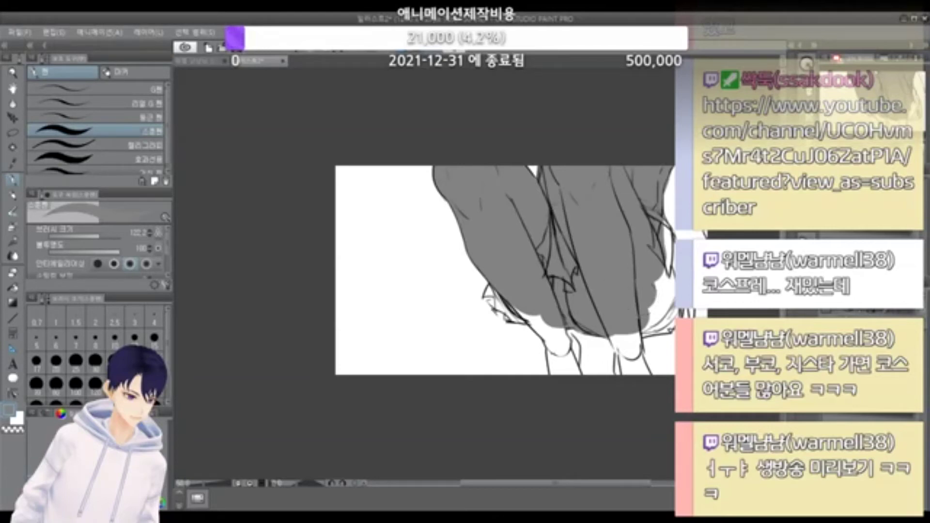
scroll(664, 293, "up", 3)
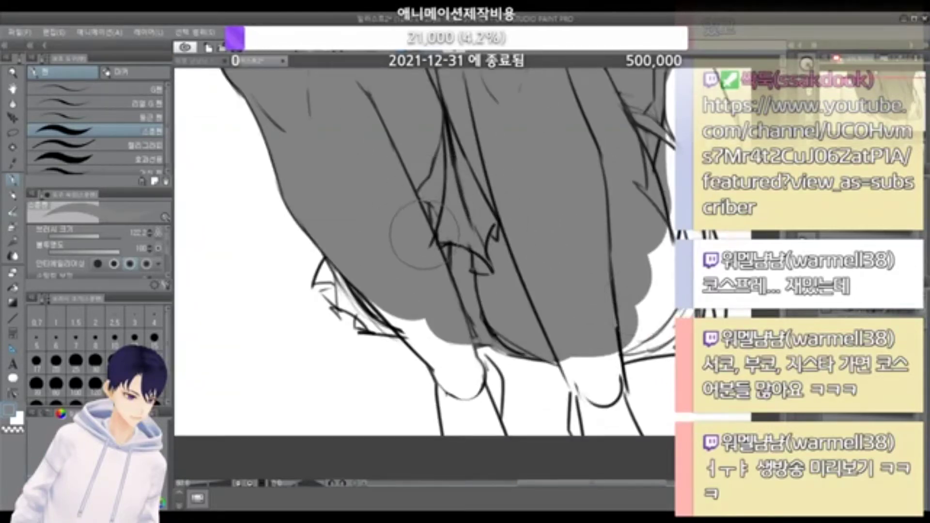
mouse_move(420, 325)
left_mouse_down("ctrl+alt")
mouse_move(397, 310)
mouse_move(463, 400)
mouse_move(453, 426)
mouse_move(472, 368)
mouse_move(447, 325)
left_mouse_up("ctrl+alt")
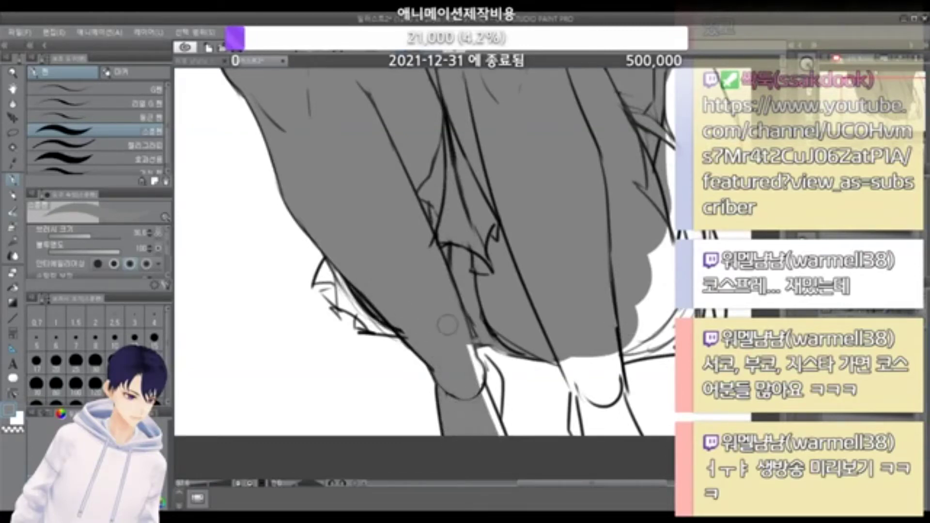
mouse_move(481, 424)
left_mouse_down()
mouse_move(480, 378)
mouse_move(452, 333)
left_mouse_up()
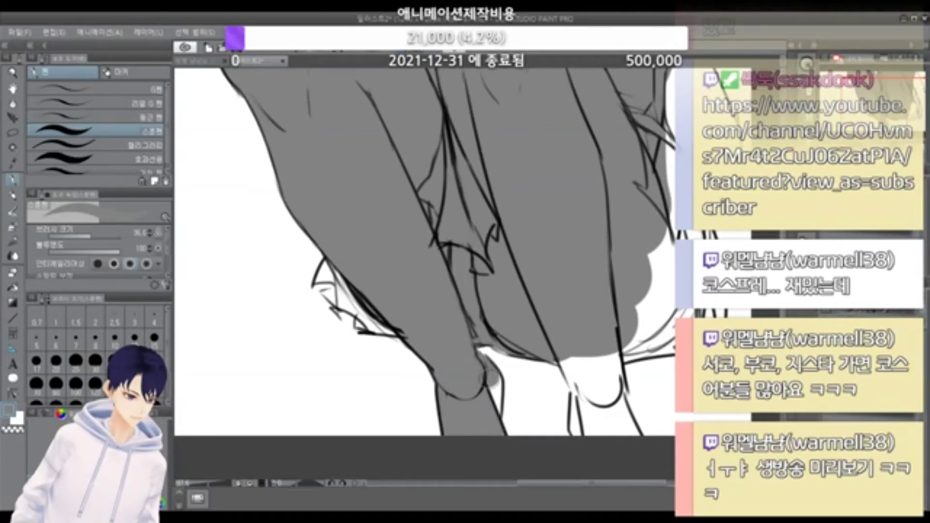
left_click_drag(490, 379, 484, 385)
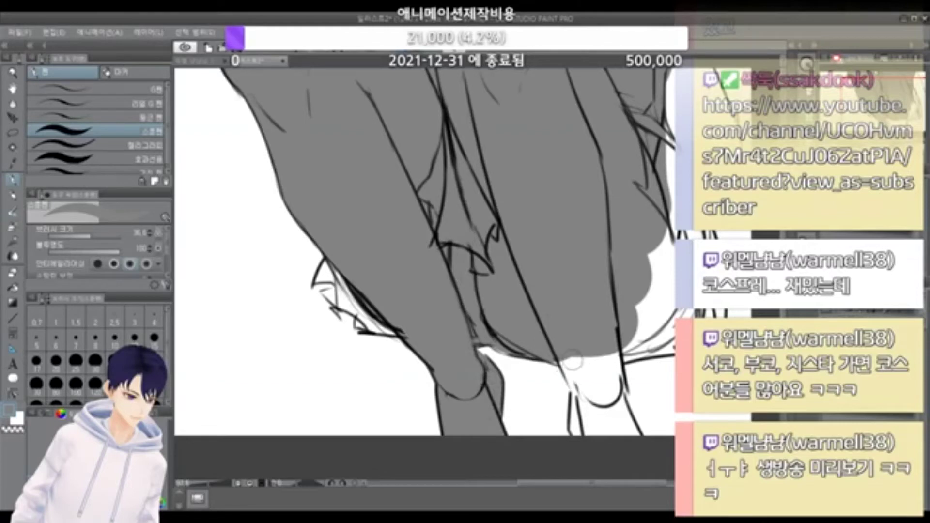
Step: Extend the grey base over the right lower leg, ankle and the remaining outer part of the buttock and cloth
mouse_move(573, 361)
left_mouse_down()
mouse_move(593, 409)
mouse_move(592, 418)
mouse_move(577, 378)
mouse_move(583, 425)
mouse_move(582, 403)
mouse_move(580, 430)
left_mouse_up()
mouse_move(591, 383)
left_mouse_down()
mouse_move(603, 438)
mouse_move(597, 339)
mouse_move(562, 346)
mouse_move(630, 442)
mouse_move(607, 333)
mouse_move(625, 353)
mouse_move(667, 335)
left_mouse_up()
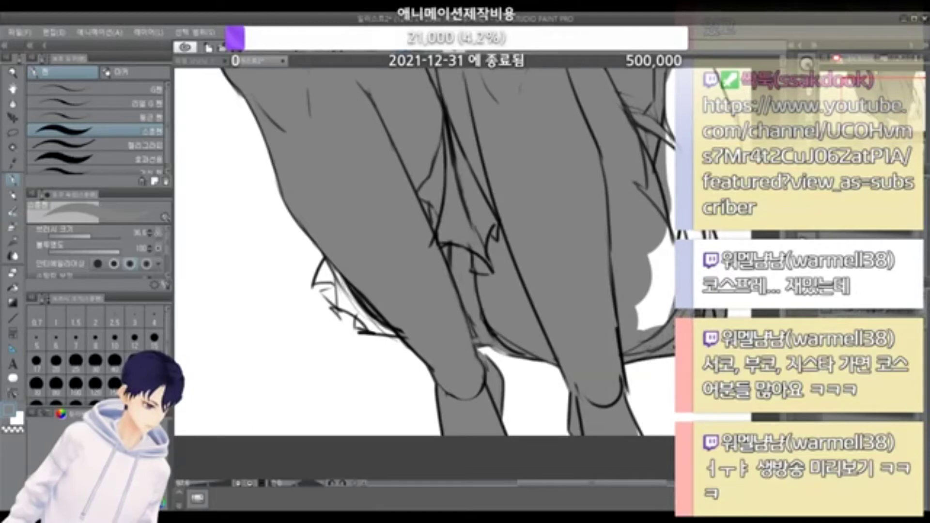
mouse_move(659, 247)
left_mouse_down()
mouse_move(649, 218)
mouse_move(668, 257)
mouse_move(669, 306)
left_mouse_up()
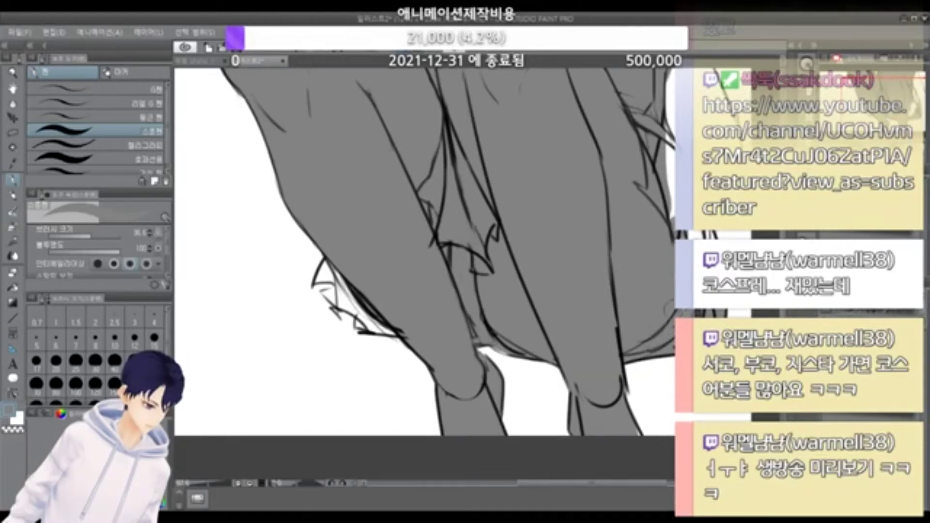
left_click_drag(670, 151, 670, 218)
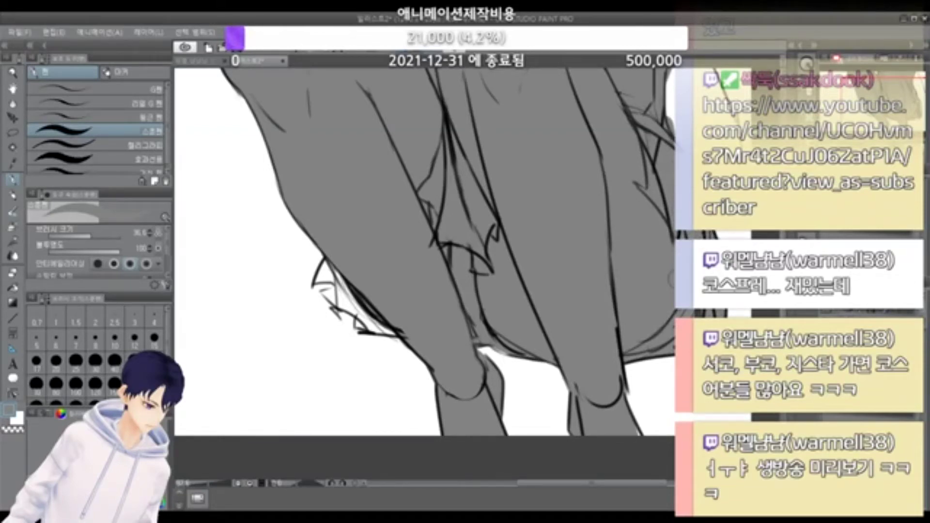
Step: Fill the partial shape at the canvas's far right edge and the jagged cloth beside the left leg with grey
scroll(641, 260, "down", 10)
scroll(680, 178, "up", 7)
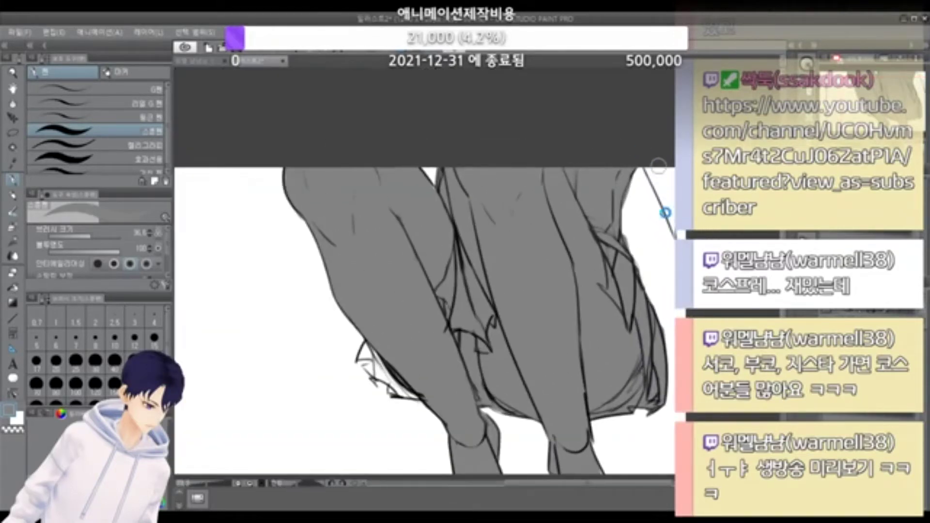
left_click_drag(647, 169, 673, 224)
left_click_drag(655, 171, 671, 214)
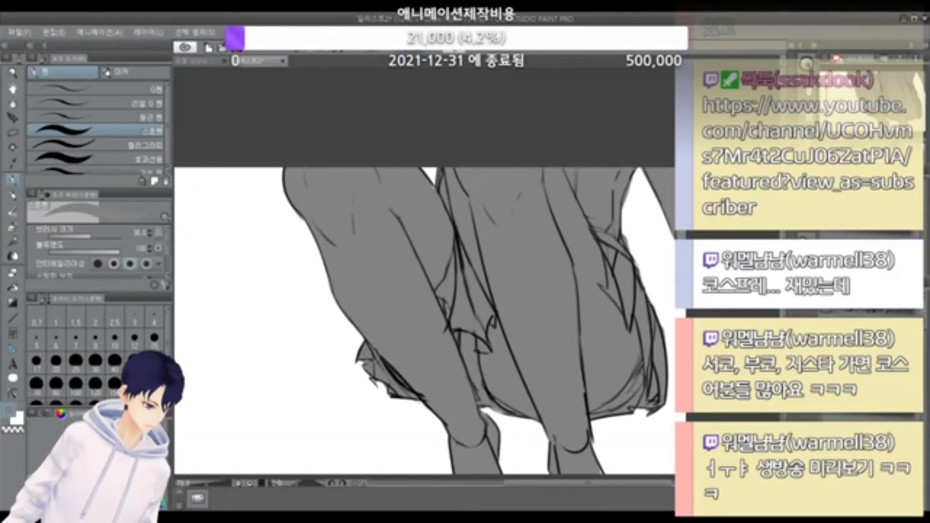
Step: Switch to the pale cream colour and paint the whole left leg over the grey base, keeping within its outline
scroll(577, 214, "down", 4)
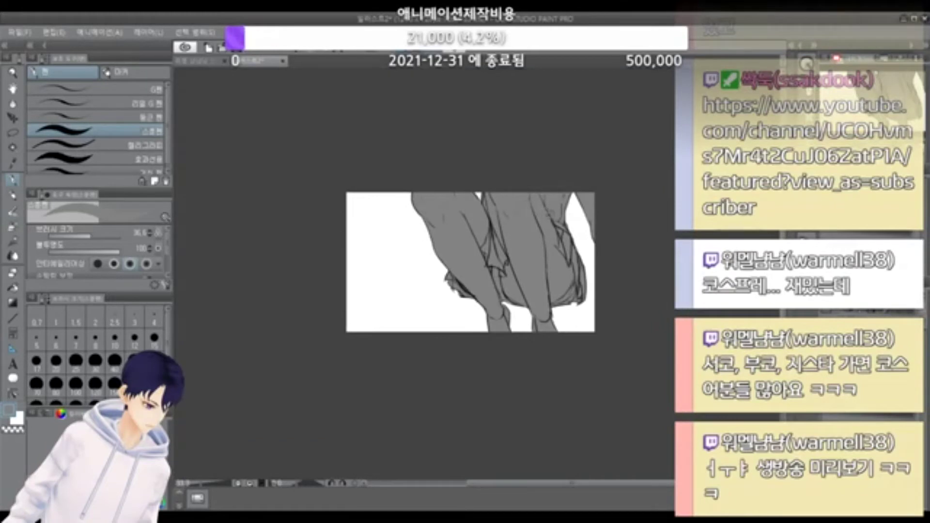
scroll(539, 194, "up", 2)
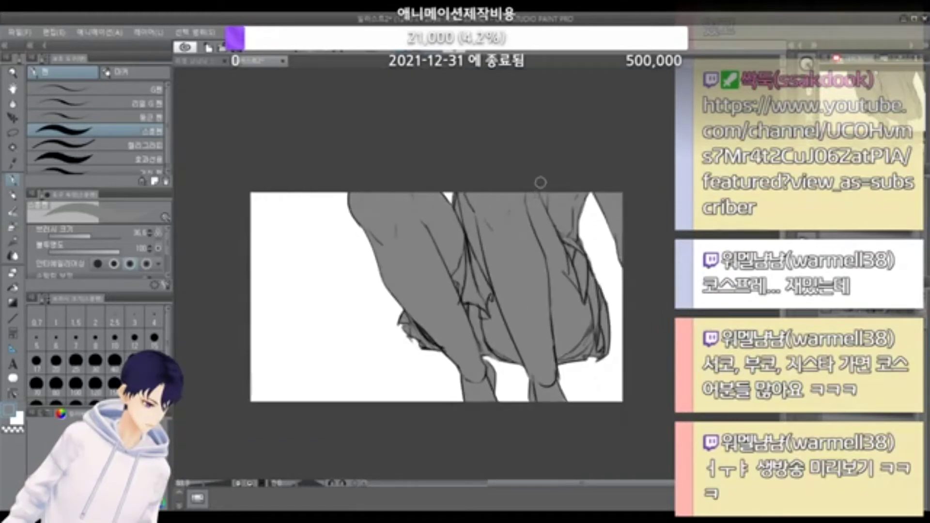
scroll(588, 361, "up", 1)
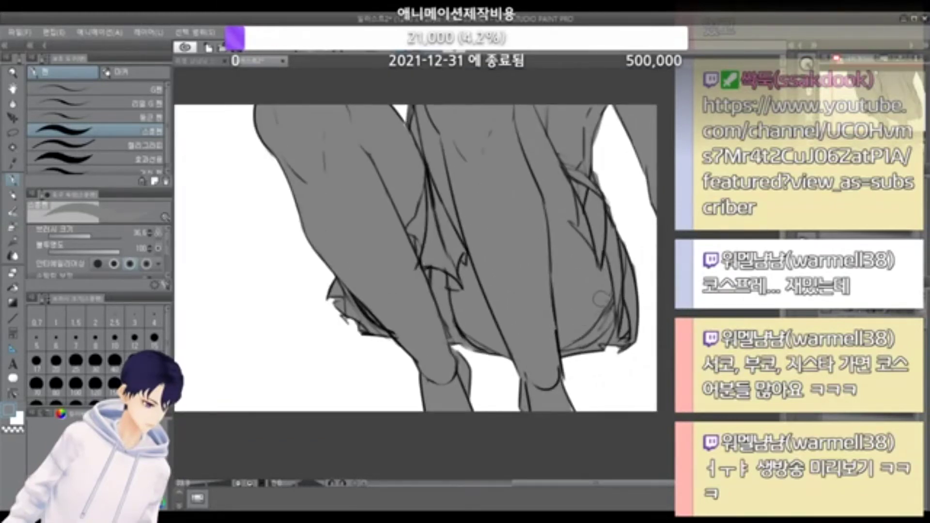
scroll(601, 299, "down", 1)
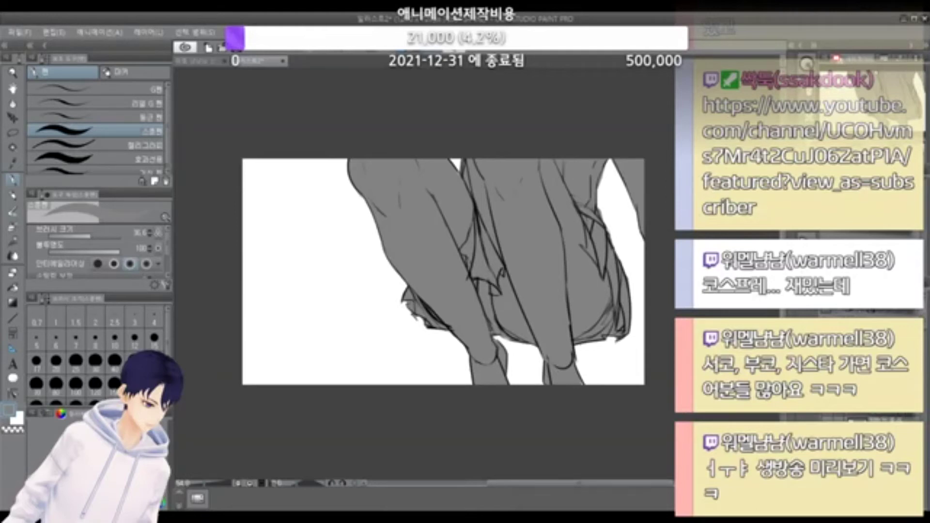
scroll(484, 243, "up", 2)
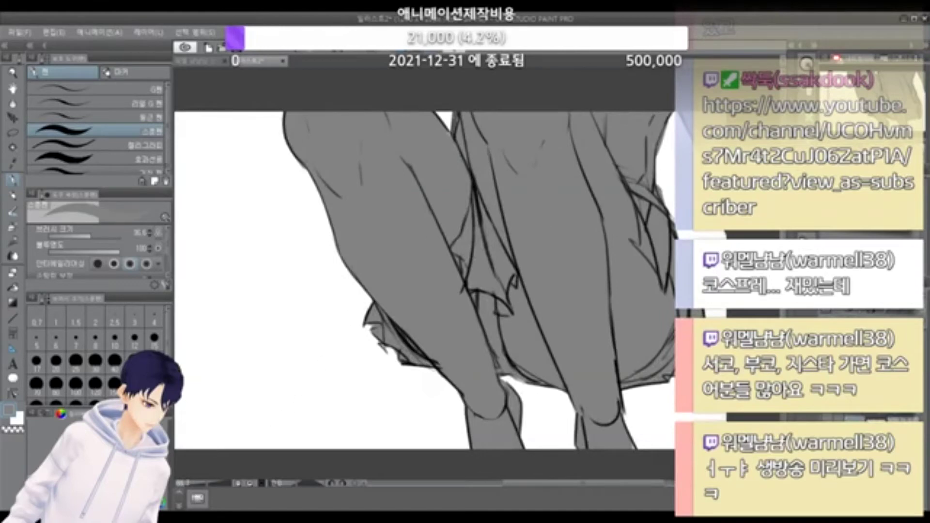
key("x")
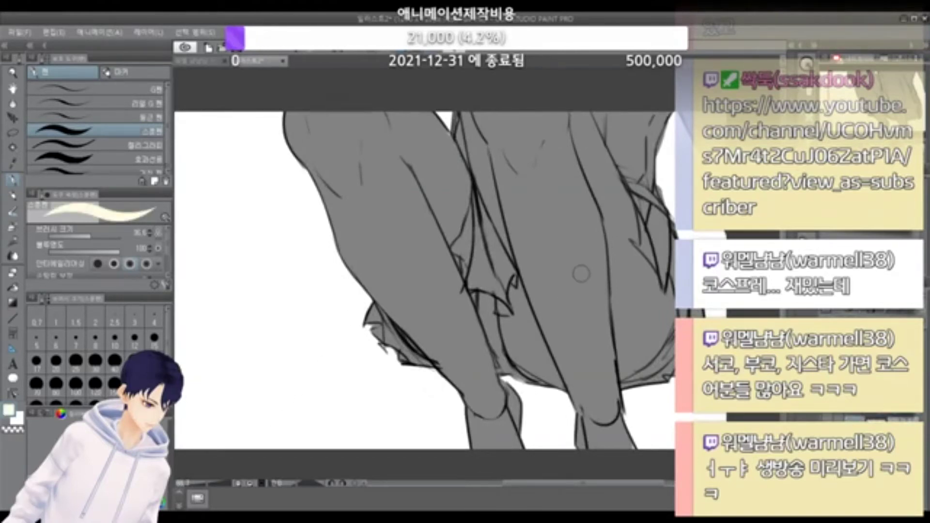
mouse_move(369, 116)
left_mouse_down()
mouse_move(360, 180)
mouse_move(329, 175)
mouse_move(302, 129)
mouse_move(283, 126)
mouse_move(324, 179)
mouse_move(330, 165)
mouse_move(311, 153)
mouse_move(319, 142)
mouse_move(337, 232)
mouse_move(355, 237)
mouse_move(404, 156)
mouse_move(431, 166)
mouse_move(407, 114)
mouse_move(442, 175)
mouse_move(438, 150)
mouse_move(445, 188)
mouse_move(448, 177)
mouse_move(437, 216)
mouse_move(445, 210)
mouse_move(436, 218)
mouse_move(383, 179)
mouse_move(396, 171)
mouse_move(392, 160)
mouse_move(414, 238)
mouse_move(407, 248)
mouse_move(375, 204)
mouse_move(361, 247)
mouse_move(398, 286)
mouse_move(408, 245)
mouse_move(407, 300)
mouse_move(426, 263)
mouse_move(410, 281)
mouse_move(386, 279)
mouse_move(387, 293)
mouse_move(439, 345)
mouse_move(410, 253)
mouse_move(442, 318)
mouse_move(453, 313)
mouse_move(436, 258)
mouse_move(487, 414)
mouse_move(428, 341)
mouse_move(463, 424)
mouse_move(494, 448)
mouse_move(485, 424)
mouse_move(479, 431)
mouse_move(501, 450)
mouse_move(509, 397)
mouse_move(514, 446)
mouse_move(506, 425)
left_mouse_up()
Step: Paint the right leg, the lower buttock between the legs and the skin behind the right thigh in pale cream
key("[")
key("[")
key("[")
mouse_move(521, 318)
left_mouse_down()
mouse_move(521, 340)
mouse_move(518, 300)
mouse_move(514, 348)
mouse_move(547, 375)
mouse_move(552, 320)
mouse_move(540, 293)
mouse_move(575, 384)
mouse_move(589, 468)
mouse_move(604, 376)
left_mouse_up()
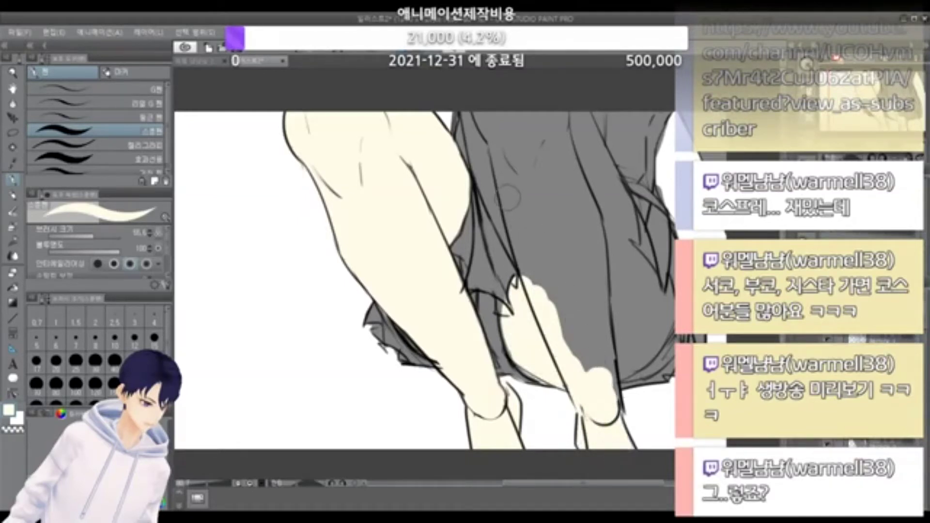
mouse_move(492, 115)
left_mouse_down()
mouse_move(511, 152)
mouse_move(558, 363)
mouse_move(541, 219)
mouse_move(599, 363)
mouse_move(607, 411)
mouse_move(592, 214)
mouse_move(577, 237)
mouse_move(554, 127)
mouse_move(570, 175)
mouse_move(522, 104)
mouse_move(510, 111)
mouse_move(537, 113)
mouse_move(556, 140)
mouse_move(549, 121)
mouse_move(582, 141)
mouse_move(583, 127)
mouse_move(583, 139)
mouse_move(570, 124)
mouse_move(596, 187)
mouse_move(609, 189)
mouse_move(593, 151)
mouse_move(624, 221)
mouse_move(623, 289)
mouse_move(637, 289)
mouse_move(639, 276)
mouse_move(662, 307)
mouse_move(656, 278)
mouse_move(665, 298)
left_mouse_up()
Step: Finish the buttock beside the right leg in pale cream, edging along the cloth with a small pen and filling the centre with a larger one
key("bracketleft")
key("bracketleft")
key("bracketleft")
key("bracketleft")
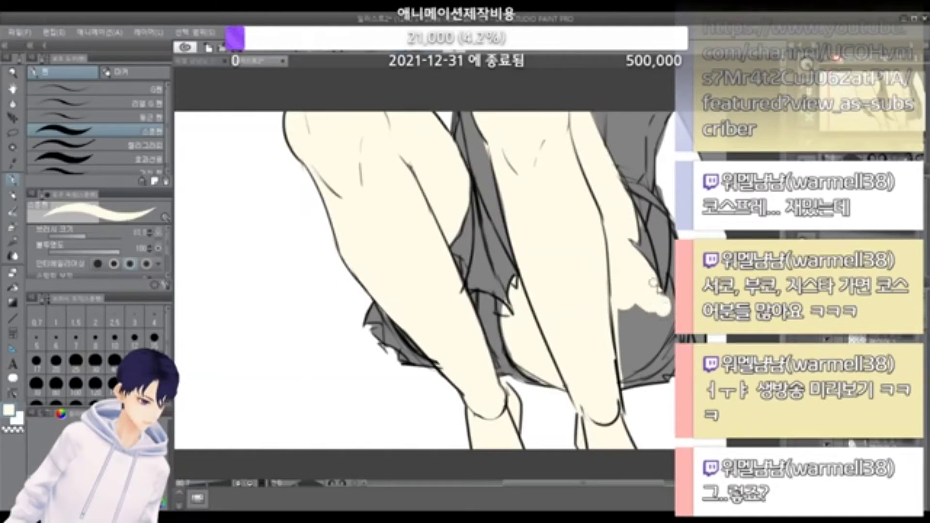
left_click_drag(668, 329, 638, 359)
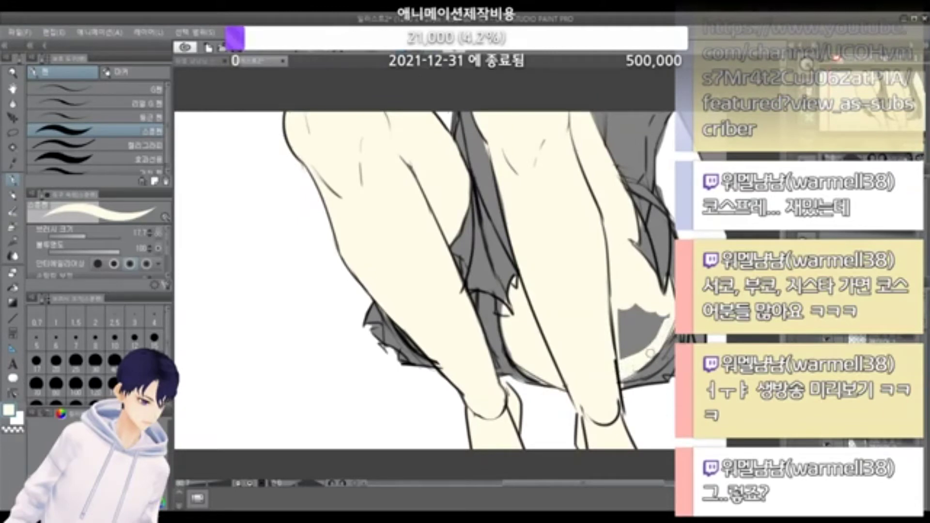
key("bracketright")
key("bracketright")
key("bracketright")
key("bracketright")
key("bracketright")
key("bracketright")
key("bracketright")
key("bracketright")
left_click_drag(611, 339, 643, 335)
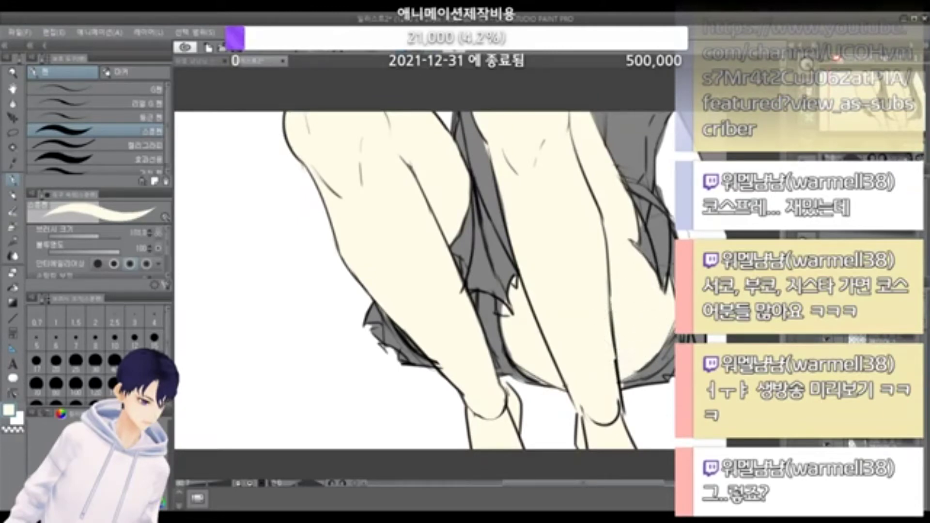
Step: Reduce the brush size and clean up the skin colour along the skirt edges between the legs
scroll(548, 305, "down", 2)
scroll(548, 305, "up", 4)
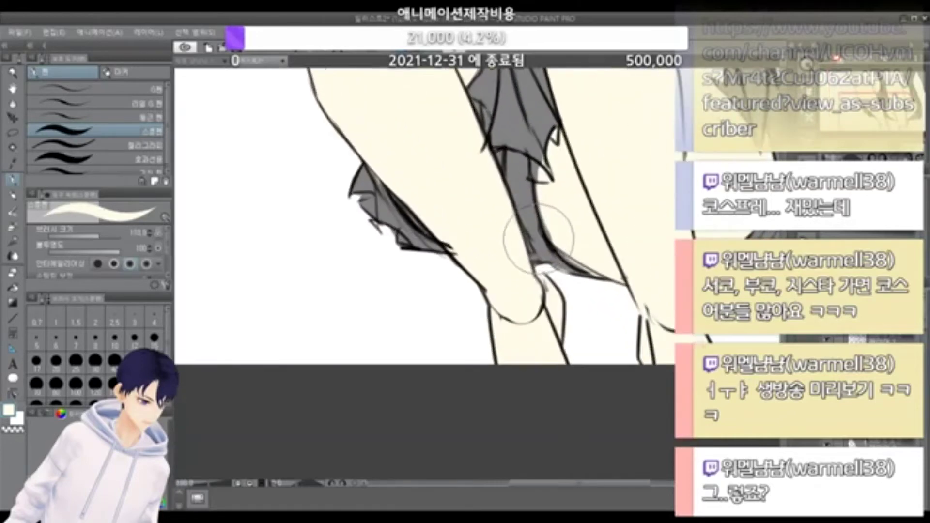
scroll(553, 218, "down", 2)
scroll(571, 202, "up", 2)
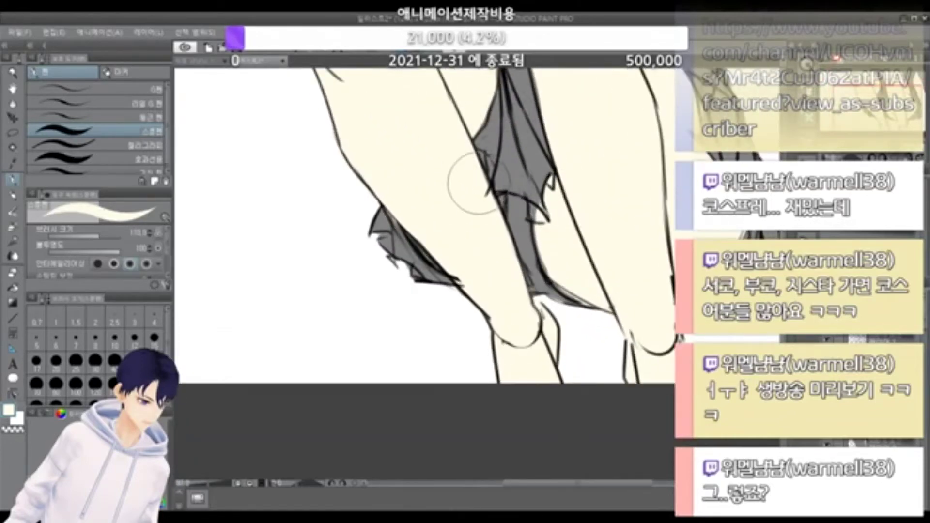
scroll(479, 180, "down", 1)
key("bracketleft")
scroll(481, 179, "up", 1)
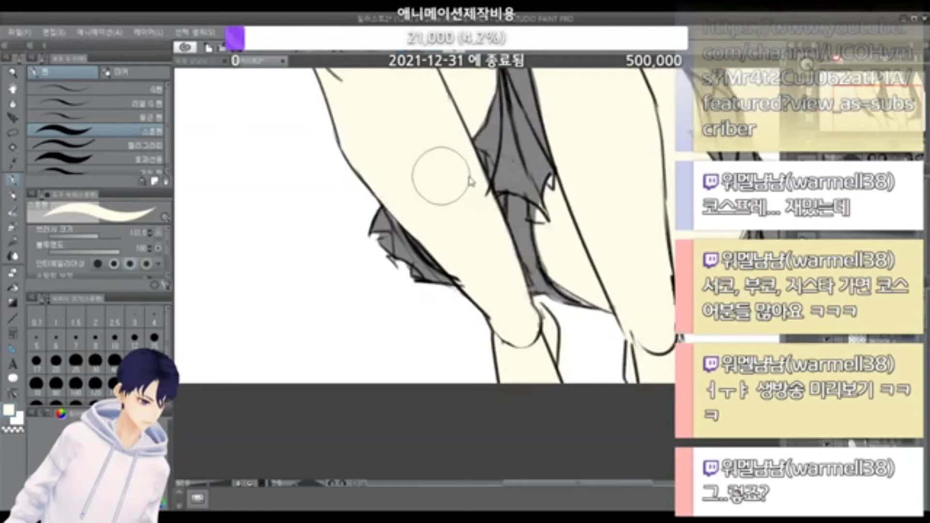
mouse_move(471, 182)
left_mouse_down()
mouse_move(452, 178)
mouse_move(472, 180)
left_mouse_up()
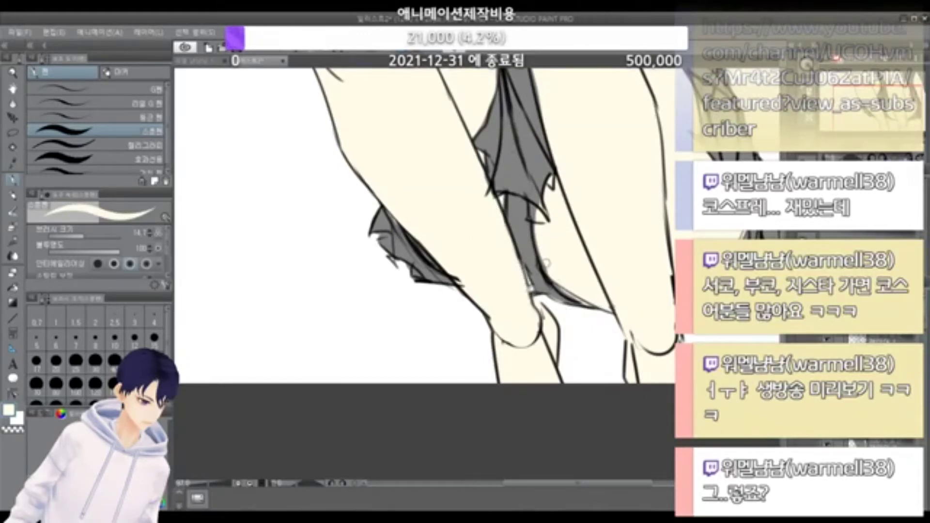
scroll(573, 284, "down", 5)
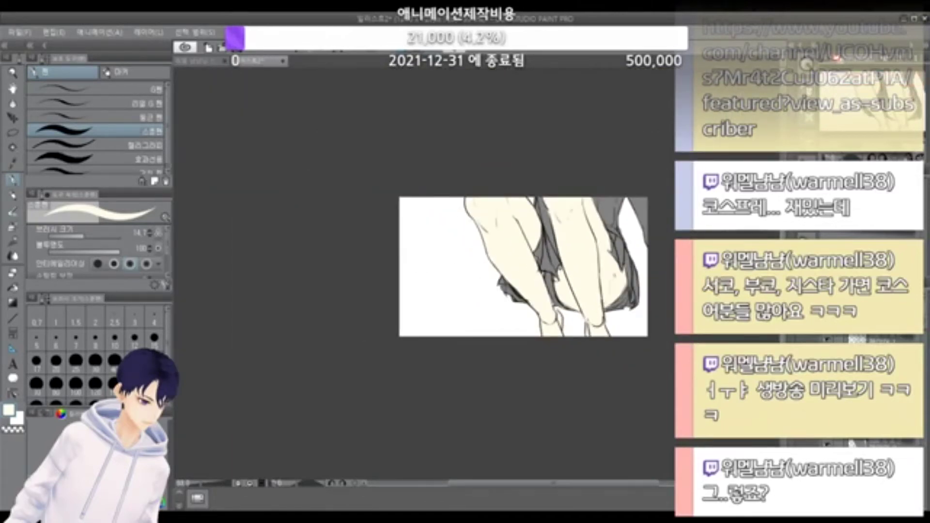
scroll(581, 209, "up", 4)
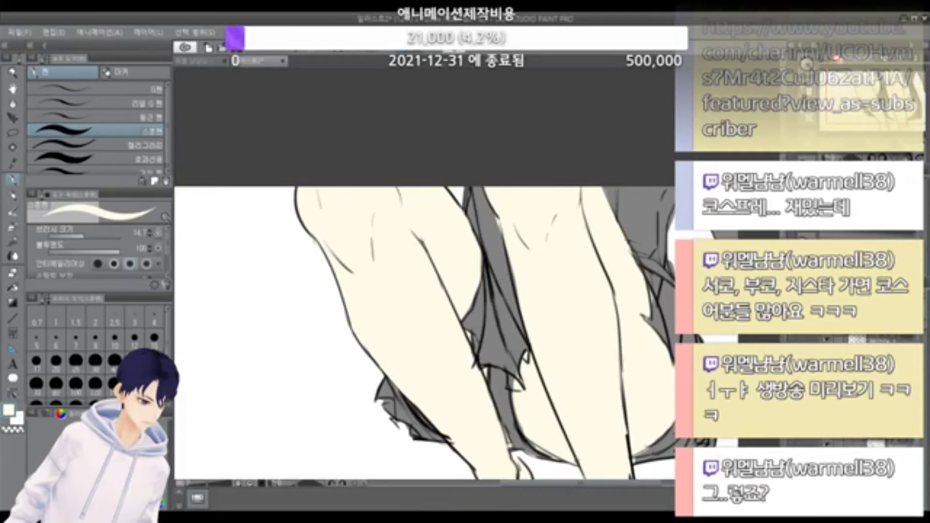
Step: Pick white, hide the paper background, enlarge the brush slightly and try a white stroke on the grey gap between the thighs
left_click_drag(75, 438, 47, 414)
left_click(790, 464)
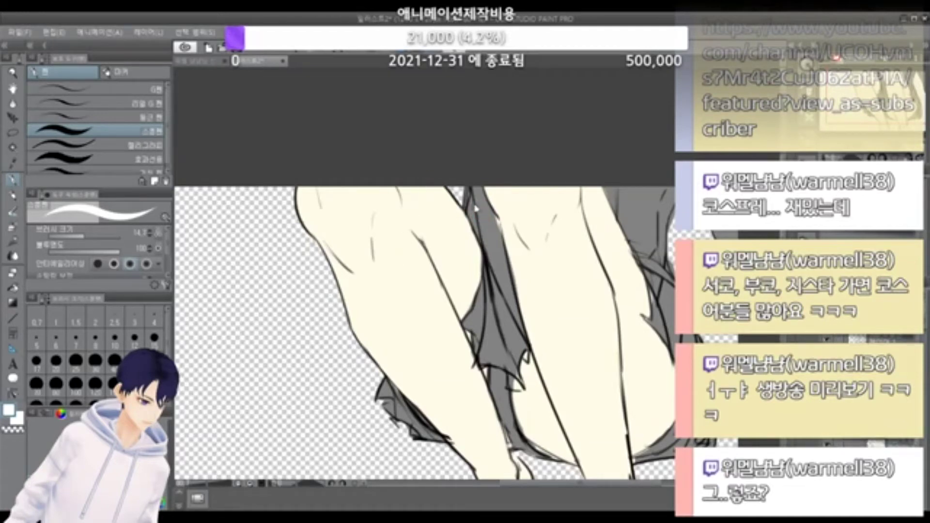
key("bracketright")
left_click_drag(476, 208, 496, 235)
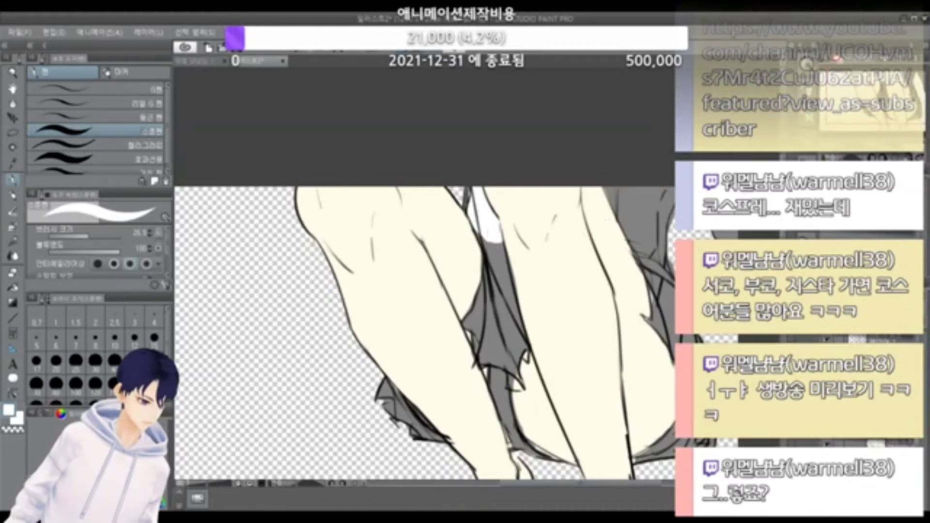
key("ctrl+z")
Step: Paint the upper part of the grey gap between the two legs in the cream skin colour
scroll(584, 209, "down", 4)
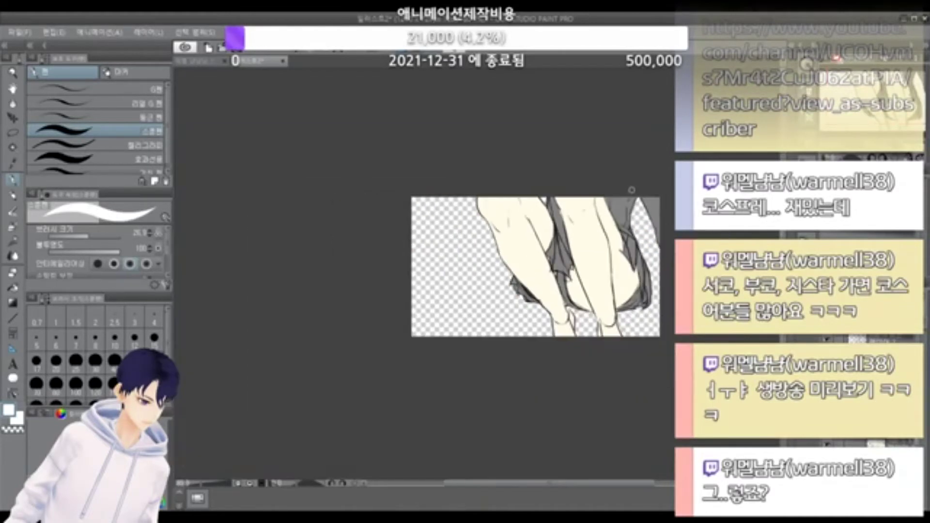
scroll(588, 195, "up", 3)
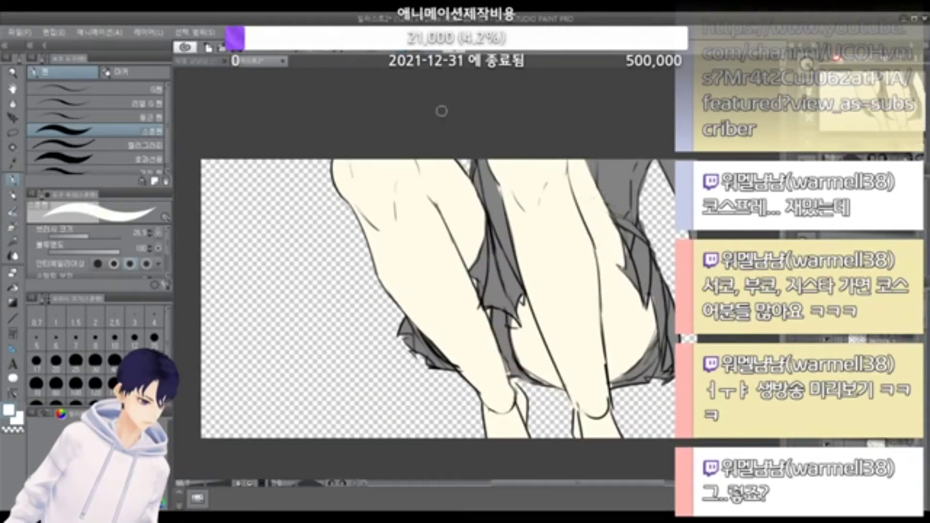
mouse_move(486, 159)
left_mouse_down()
mouse_move(492, 189)
mouse_move(485, 164)
left_mouse_up()
mouse_move(489, 197)
left_mouse_down()
mouse_move(508, 206)
mouse_move(513, 220)
mouse_move(501, 225)
mouse_move(523, 276)
mouse_move(503, 236)
mouse_move(533, 299)
mouse_move(527, 277)
left_mouse_up()
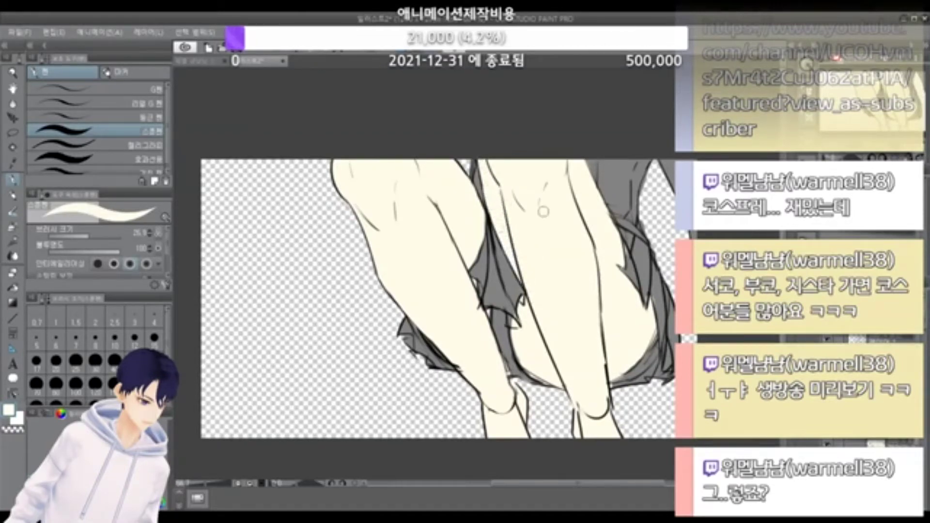
Step: Paint the grey clothing above the skirt white, from beside the knee out to the canvas edge
scroll(545, 206, "down", 3)
scroll(654, 209, "up", 3)
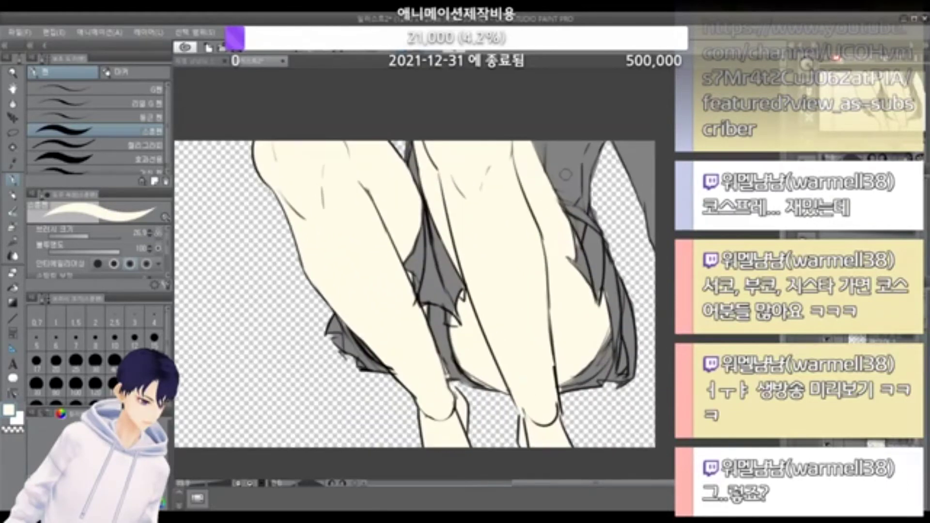
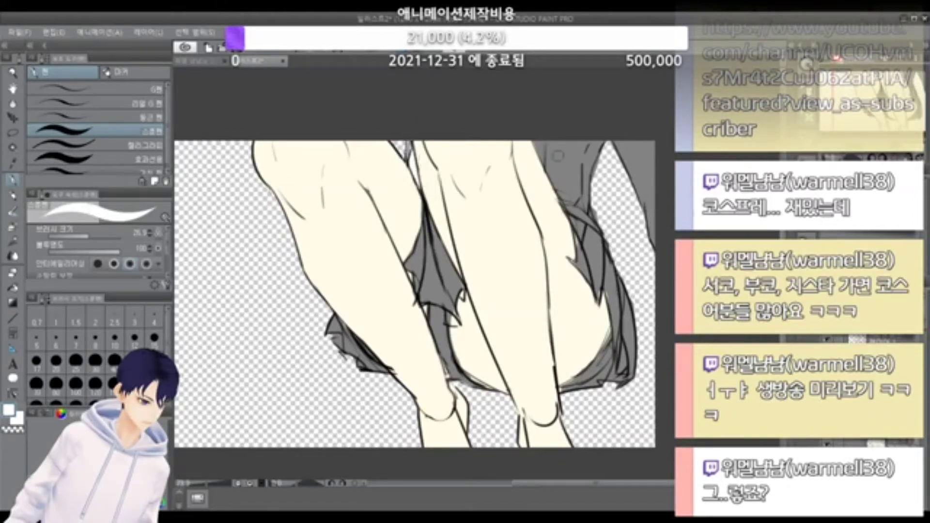
mouse_move(558, 155)
left_mouse_down()
mouse_move(533, 131)
mouse_move(570, 206)
mouse_move(598, 222)
left_mouse_up()
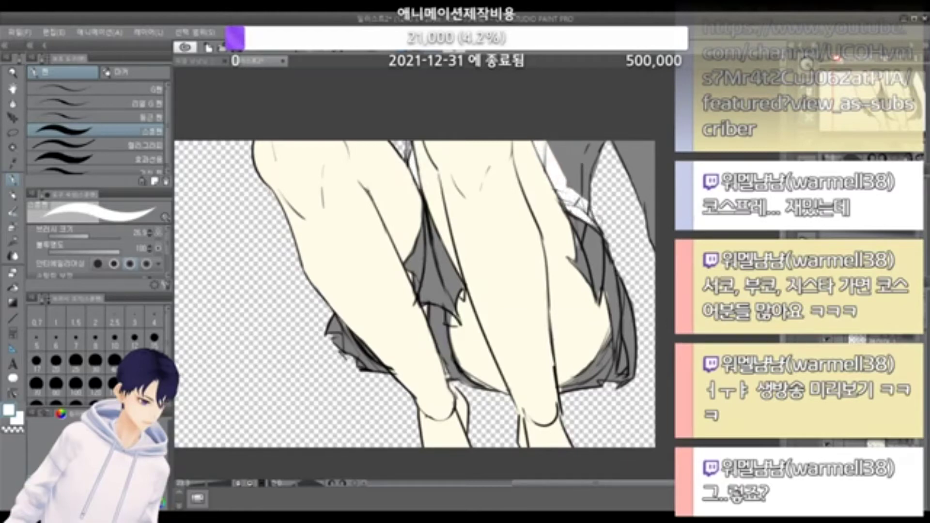
mouse_move(577, 149)
left_mouse_down()
mouse_move(562, 179)
mouse_move(576, 185)
mouse_move(579, 145)
mouse_move(604, 126)
mouse_move(592, 156)
mouse_move(625, 155)
mouse_move(657, 230)
mouse_move(648, 160)
mouse_move(662, 164)
mouse_move(656, 212)
left_mouse_up()
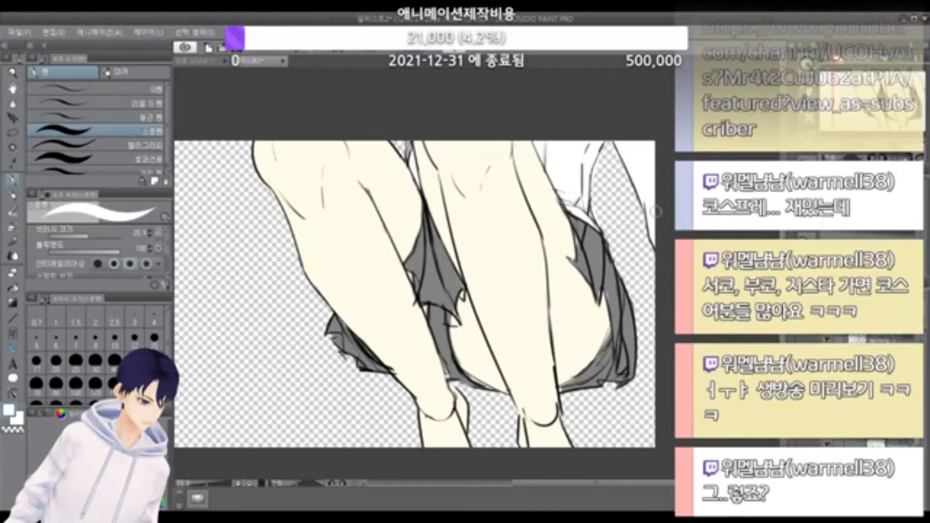
Step: Pick light blue and paint the skirt hem outside the left leg and the skirt piece between the legs
scroll(655, 218, "down", 5)
scroll(630, 235, "up", 3)
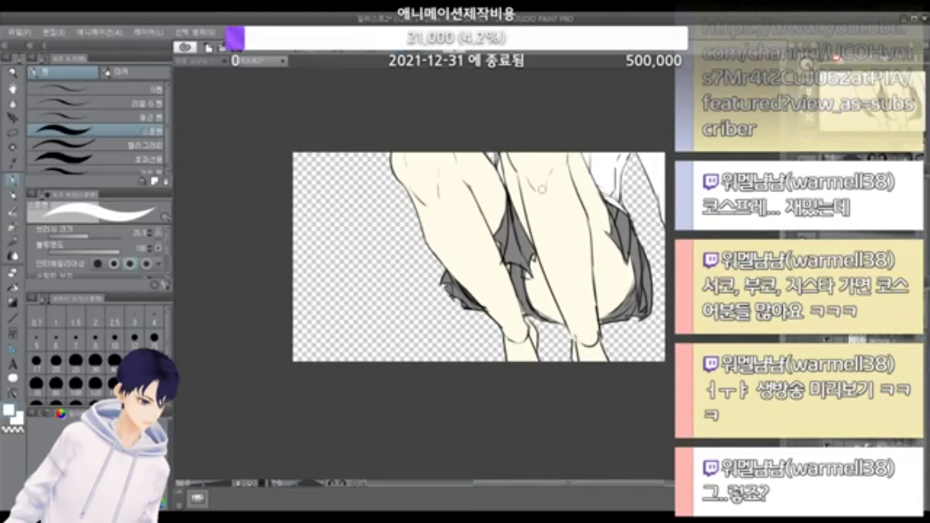
scroll(533, 221, "up", 3)
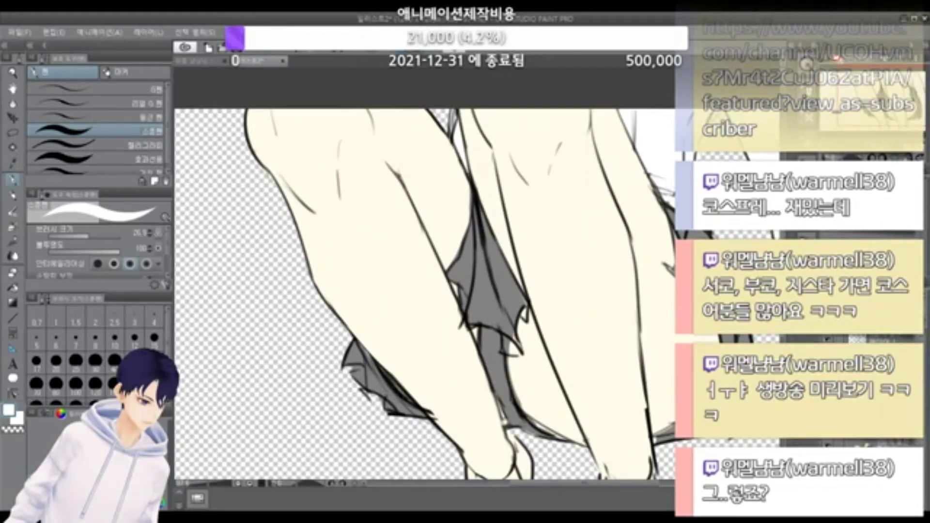
left_click_drag(76, 440, 95, 440)
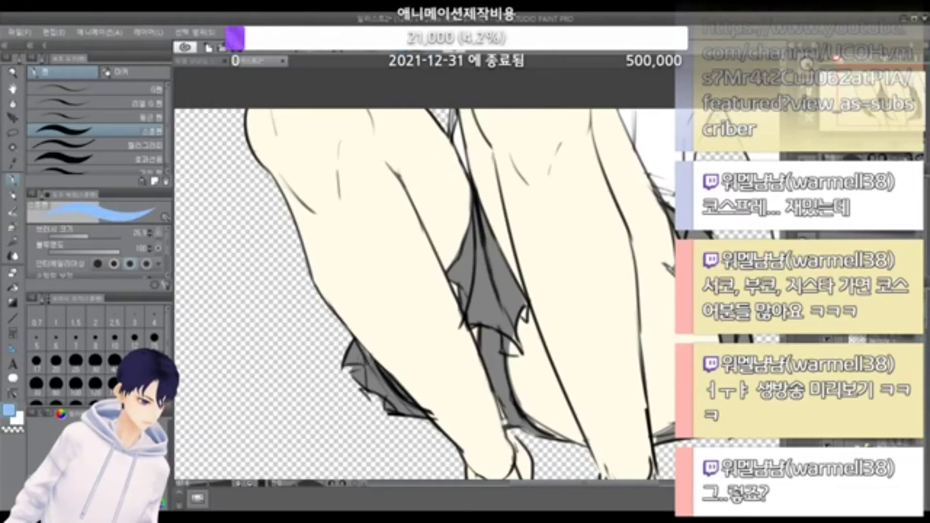
mouse_move(349, 359)
left_mouse_down()
mouse_move(366, 385)
mouse_move(419, 423)
left_mouse_up()
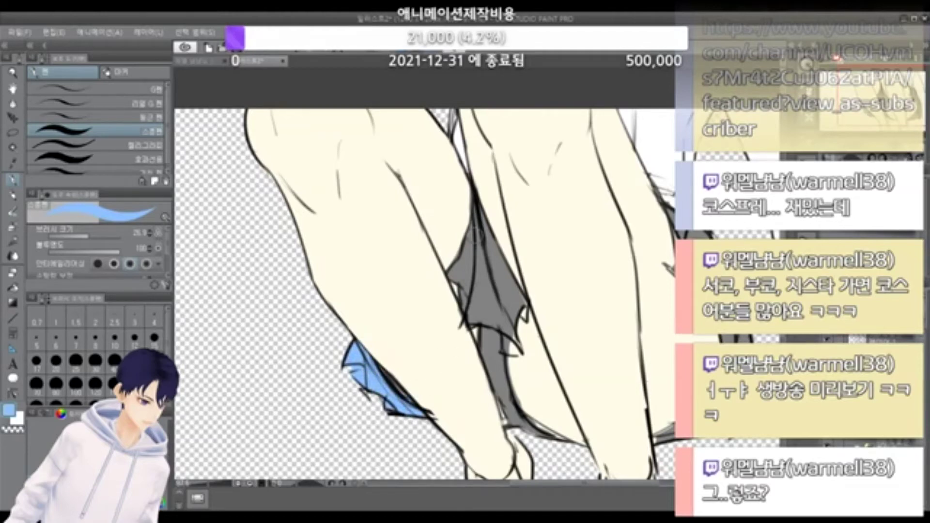
mouse_move(476, 235)
left_mouse_down()
mouse_move(467, 274)
mouse_move(453, 257)
mouse_move(472, 296)
mouse_move(467, 310)
mouse_move(477, 296)
mouse_move(485, 318)
mouse_move(513, 332)
mouse_move(513, 349)
mouse_move(482, 262)
mouse_move(484, 274)
mouse_move(473, 203)
mouse_move(524, 319)
left_mouse_up()
Step: Paint the remaining grey part of the skirt on the figure's right-hand side light blue, down to the hem
scroll(544, 266, "down", 4)
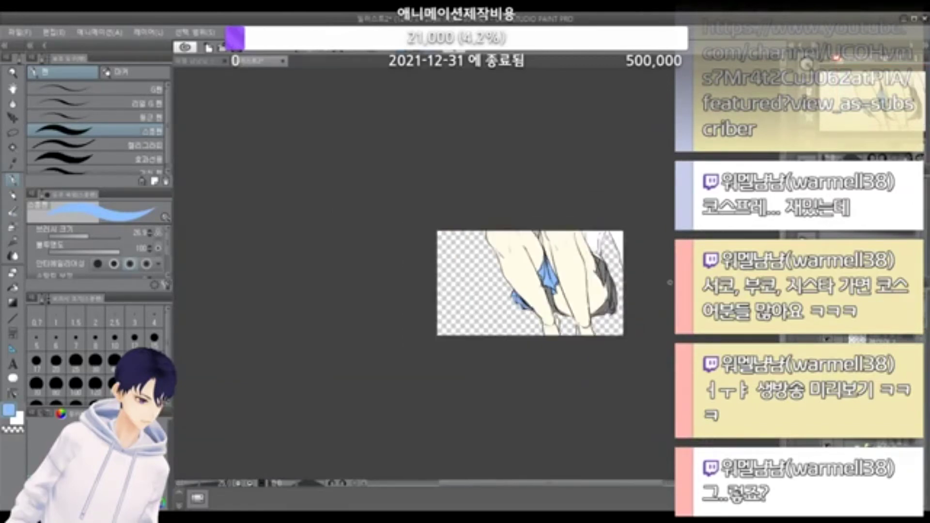
scroll(665, 280, "up", 2)
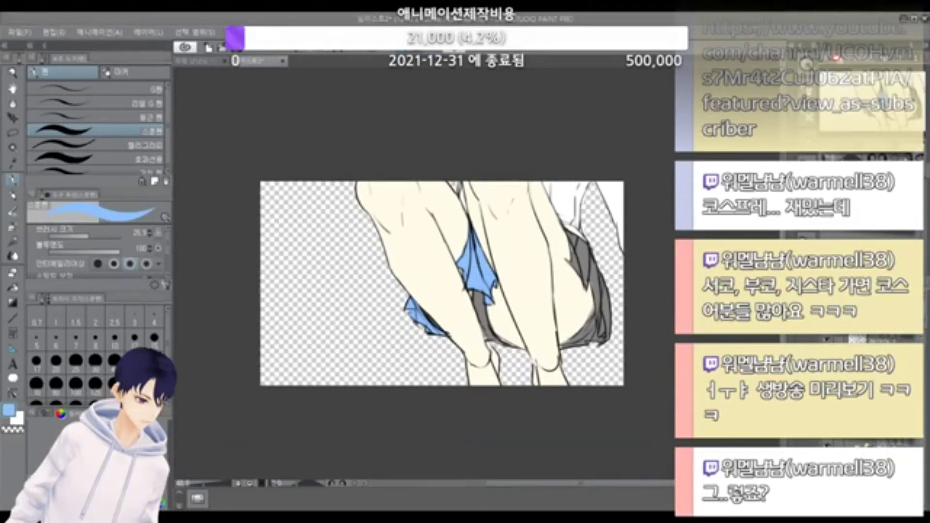
scroll(585, 310, "up", 2)
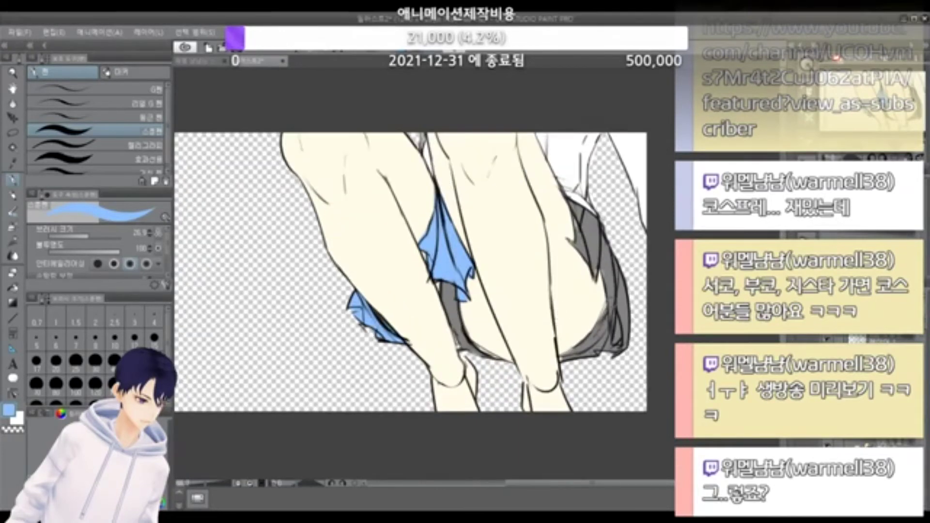
mouse_move(569, 172)
left_mouse_down()
mouse_move(567, 230)
mouse_move(579, 242)
mouse_move(556, 222)
mouse_move(586, 273)
mouse_move(576, 180)
mouse_move(561, 179)
mouse_move(589, 199)
mouse_move(612, 273)
mouse_move(615, 358)
left_mouse_up()
left_click_drag(616, 228, 628, 348)
mouse_move(629, 296)
left_mouse_down()
mouse_move(622, 370)
mouse_move(589, 378)
mouse_move(581, 330)
mouse_move(584, 364)
mouse_move(537, 381)
left_mouse_up()
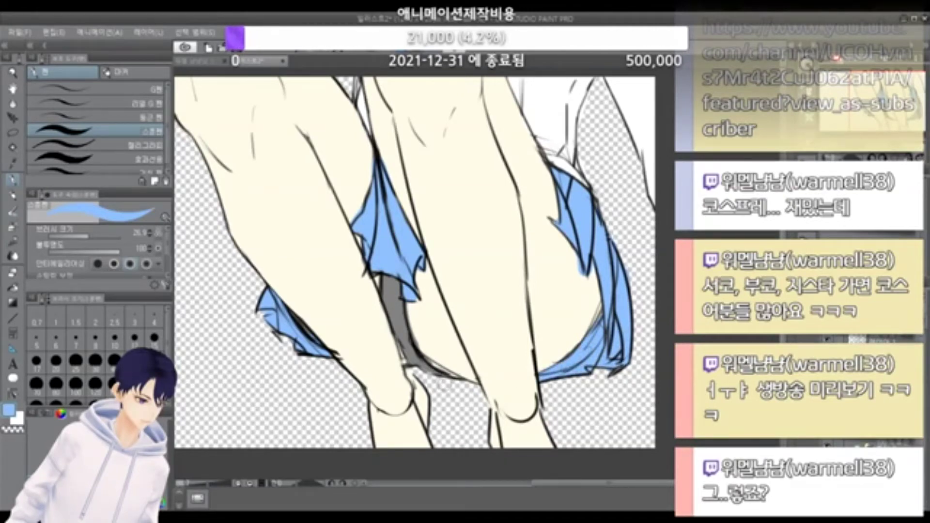
Step: Switch to white and paint over the grey strip between the legs below the blue skirt piece
scroll(482, 332, "down", 2)
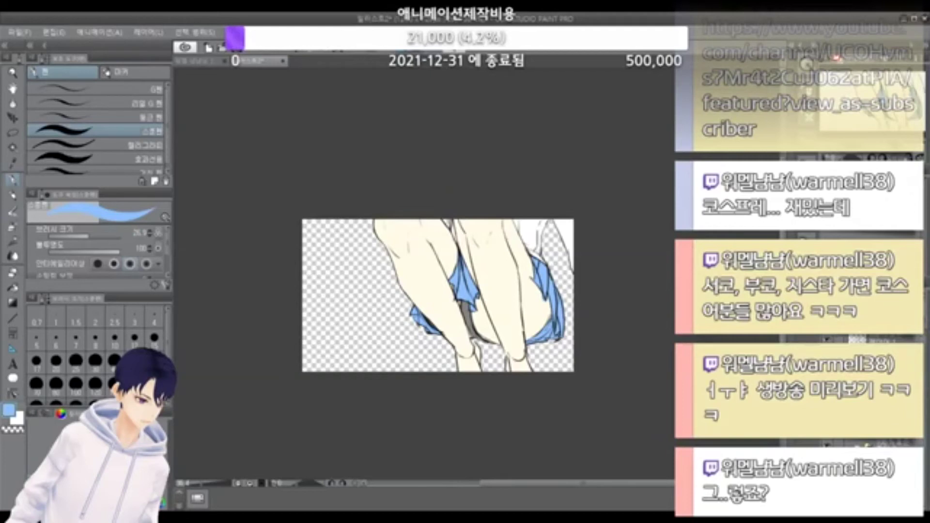
scroll(552, 358, "up", 1)
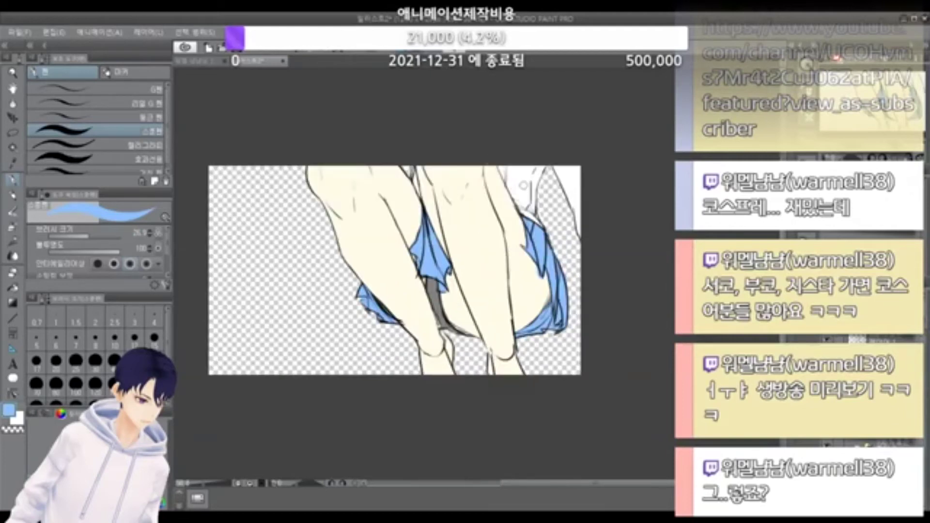
key("x")
scroll(493, 278, "up", 1)
mouse_move(400, 287)
left_mouse_down()
mouse_move(409, 278)
mouse_move(418, 339)
mouse_move(420, 315)
left_mouse_up()
key("ctrl+z")
key("ctrl+z")
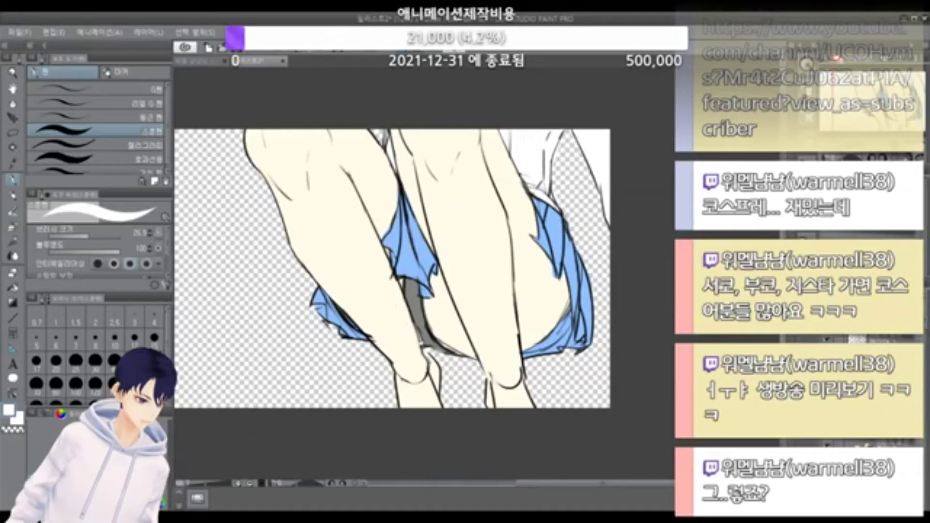
mouse_move(412, 281)
left_mouse_down()
mouse_move(412, 307)
mouse_move(418, 317)
mouse_move(413, 297)
mouse_move(437, 350)
left_mouse_up()
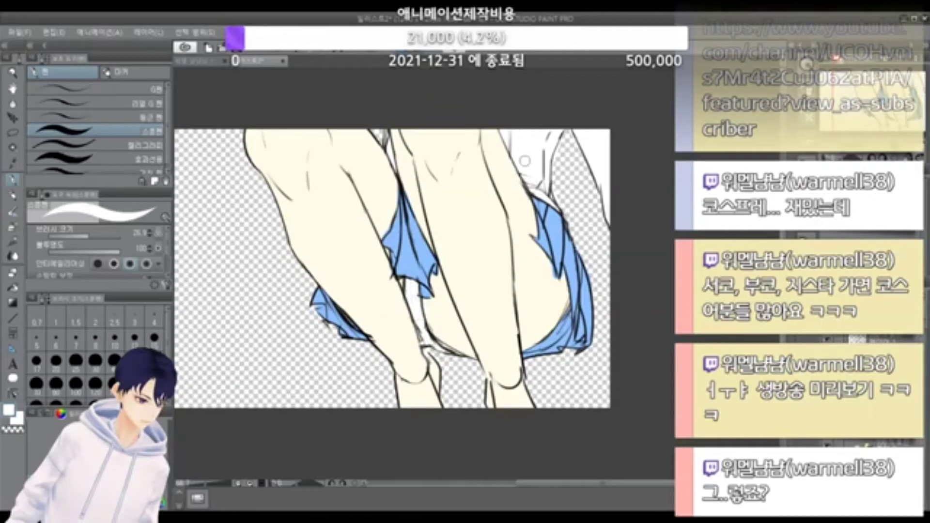
Step: Pick salmon pink and paint shadows on the left leg above the skirt piece and along the inner edge of the right leg
scroll(529, 139, "down", 4)
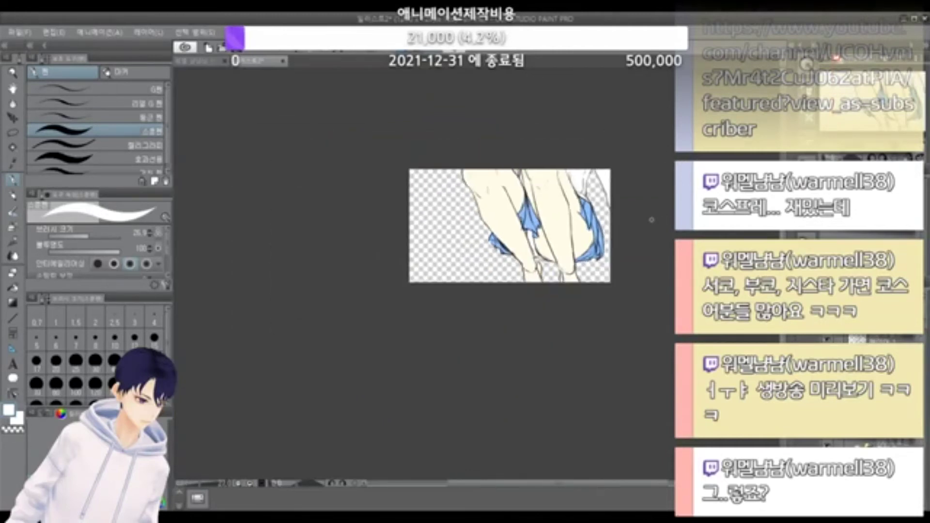
scroll(556, 147, "up", 3)
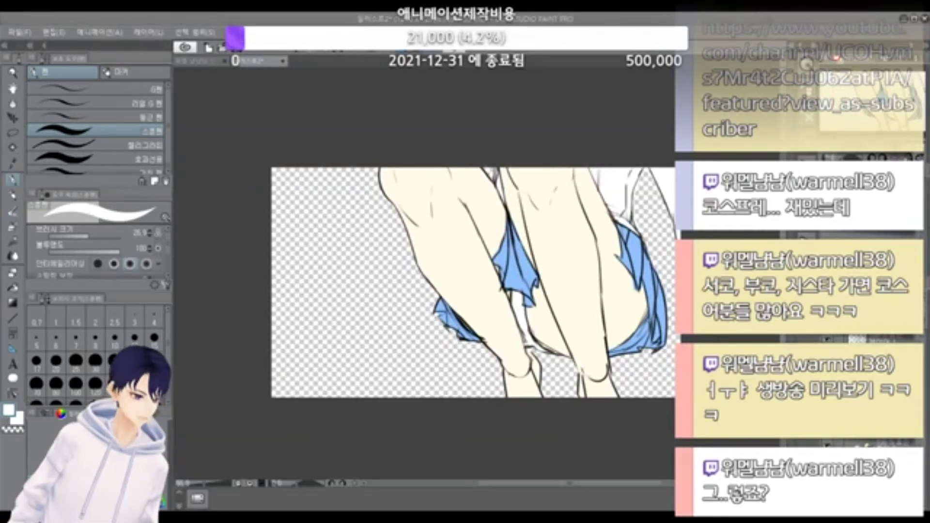
scroll(552, 308, "up", 6)
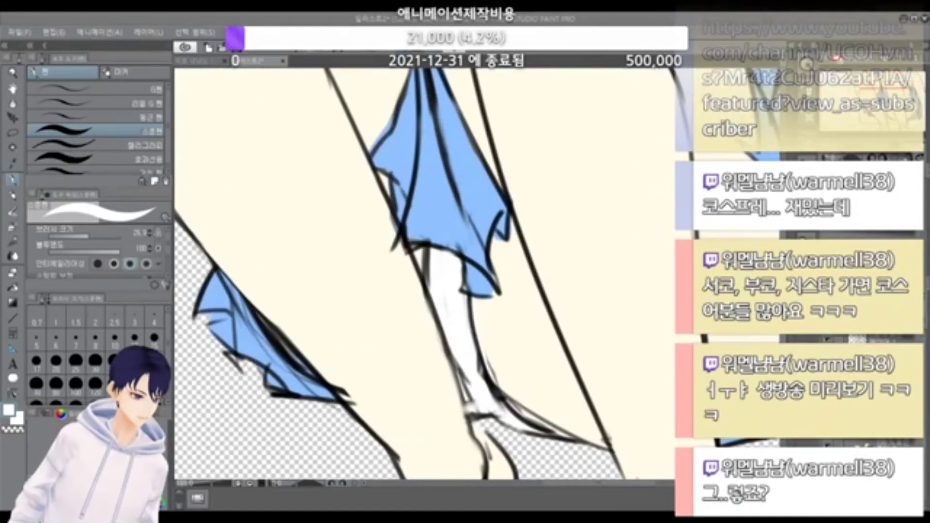
scroll(443, 283, "down", 5)
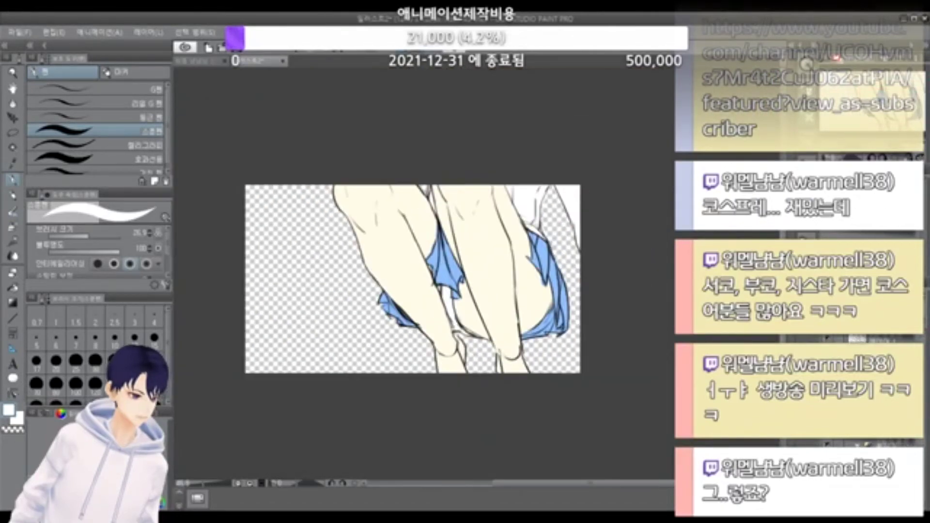
scroll(494, 257, "up", 5)
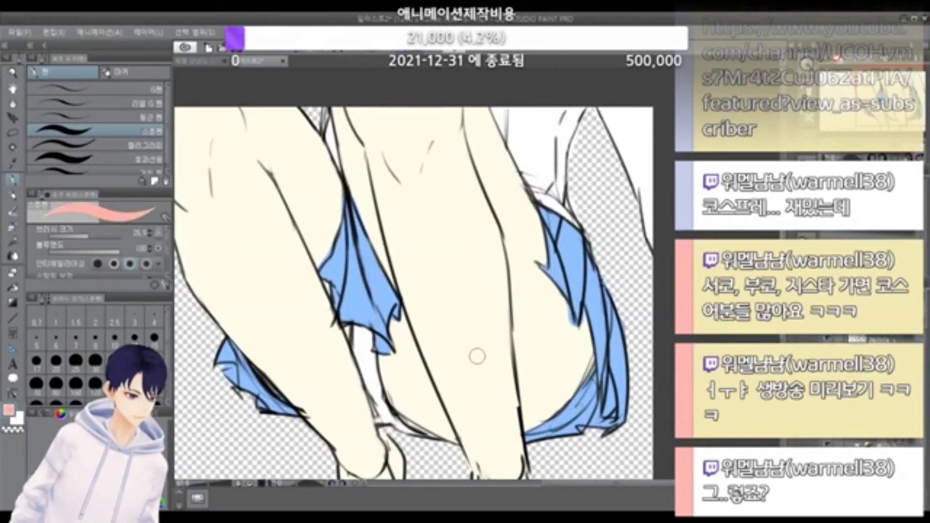
scroll(477, 355, "down", 5)
scroll(405, 248, "up", 3)
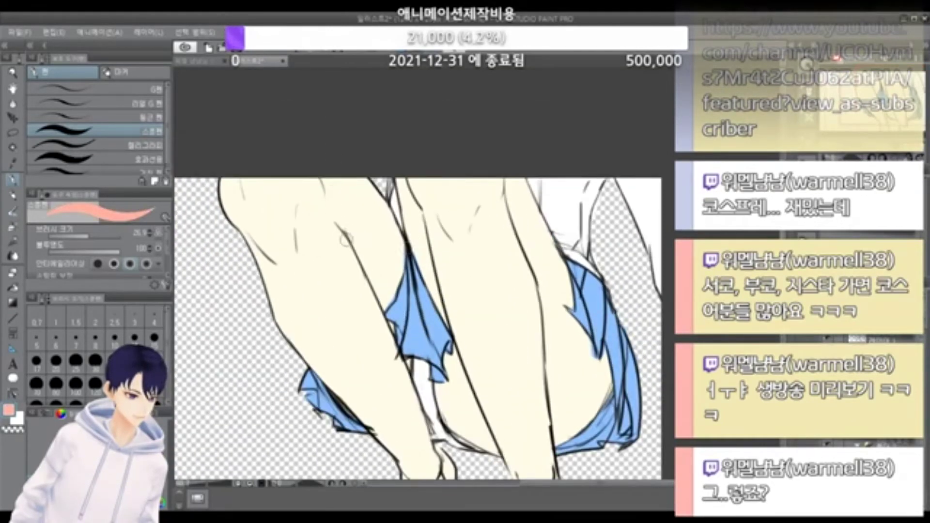
left_click_drag(340, 226, 390, 303)
key("ctrl+z")
mouse_move(353, 240)
left_mouse_down()
mouse_move(383, 303)
mouse_move(338, 225)
mouse_move(395, 286)
left_mouse_up()
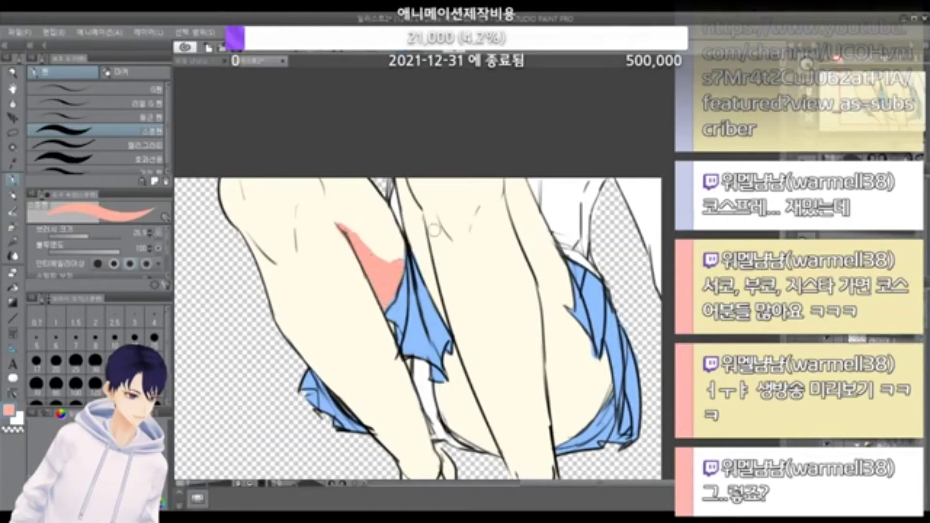
left_click_drag(417, 208, 438, 288)
left_click_drag(423, 221, 406, 181)
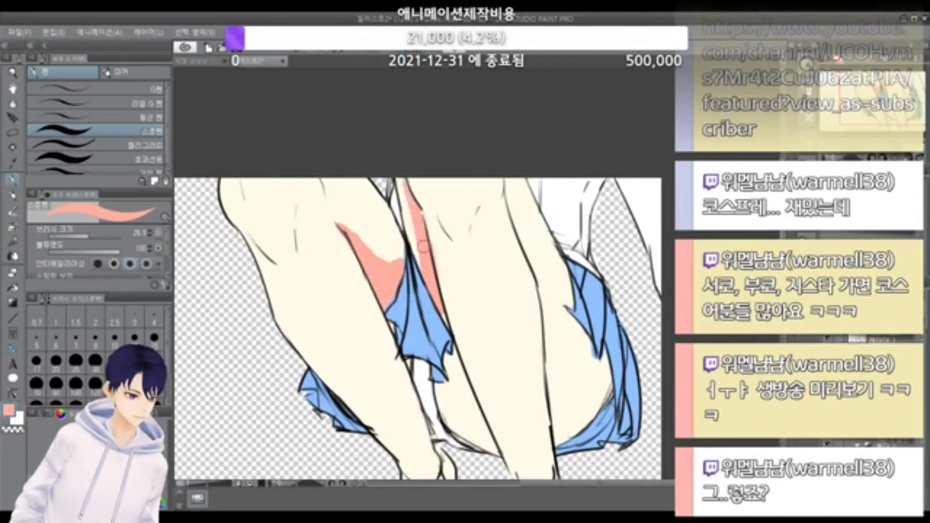
Step: Paint salmon pink shadows on the thigh area below the middle skirt piece and along the outer edge of the right shin
left_click_drag(449, 357, 486, 466)
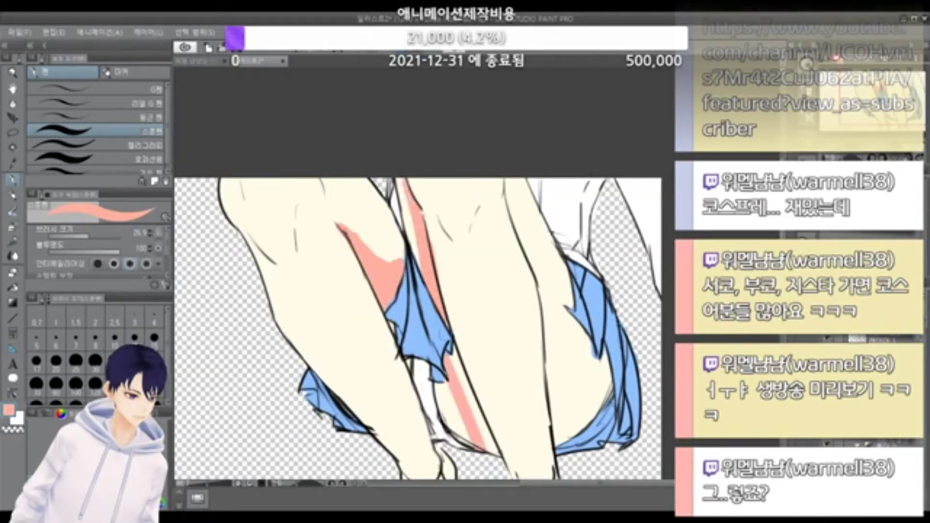
left_click_drag(456, 336, 485, 440)
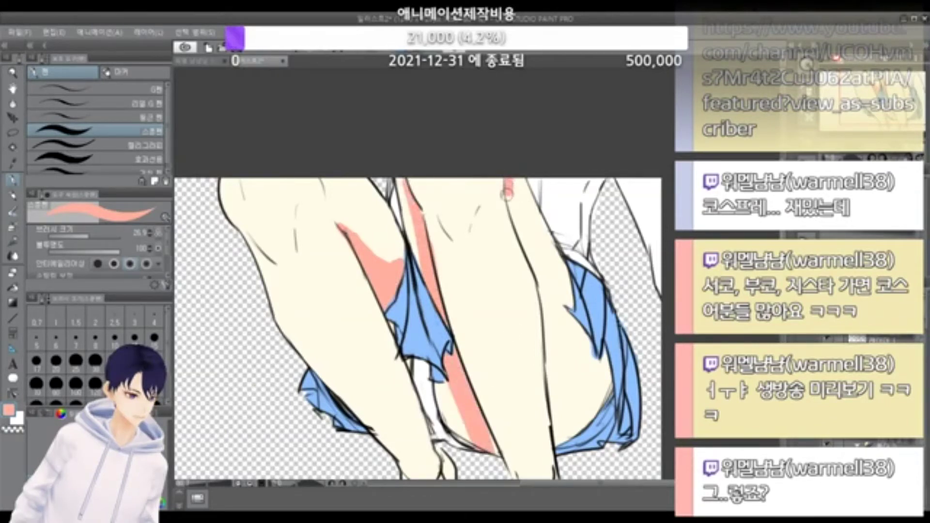
left_click_drag(506, 184, 537, 276)
key("ctrl+z")
mouse_move(507, 196)
left_mouse_down()
mouse_move(527, 258)
mouse_move(551, 424)
left_mouse_up()
key("ctrl+z")
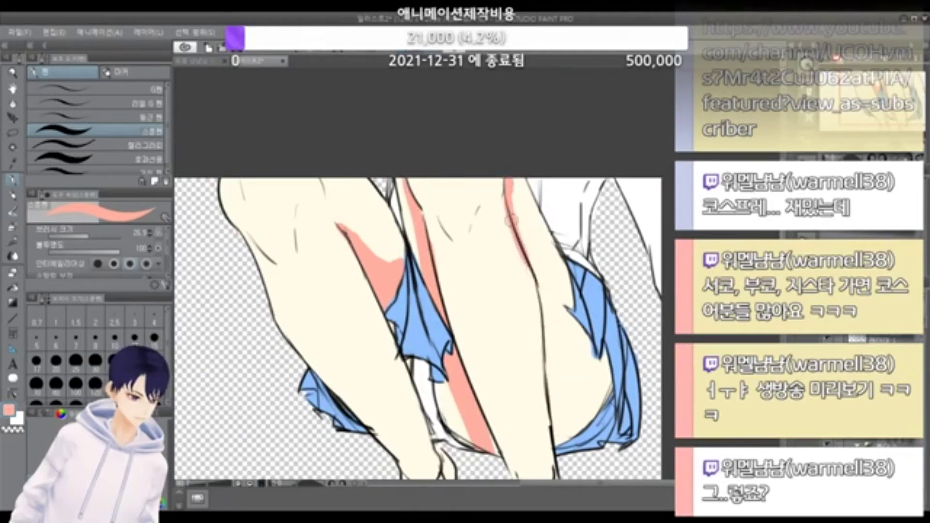
key("ctrl+z")
left_click_drag(511, 198, 532, 284)
key("ctrl+z")
left_click_drag(512, 198, 562, 413)
key("ctrl+z")
Step: Shade the right thigh's lower curve beside the blue skirt and the skin left of the right shin in salmon pink
mouse_move(541, 293)
left_mouse_down()
mouse_move(559, 439)
mouse_move(573, 434)
mouse_move(604, 361)
mouse_move(594, 402)
mouse_move(613, 361)
left_mouse_up()
key("ctrl+z")
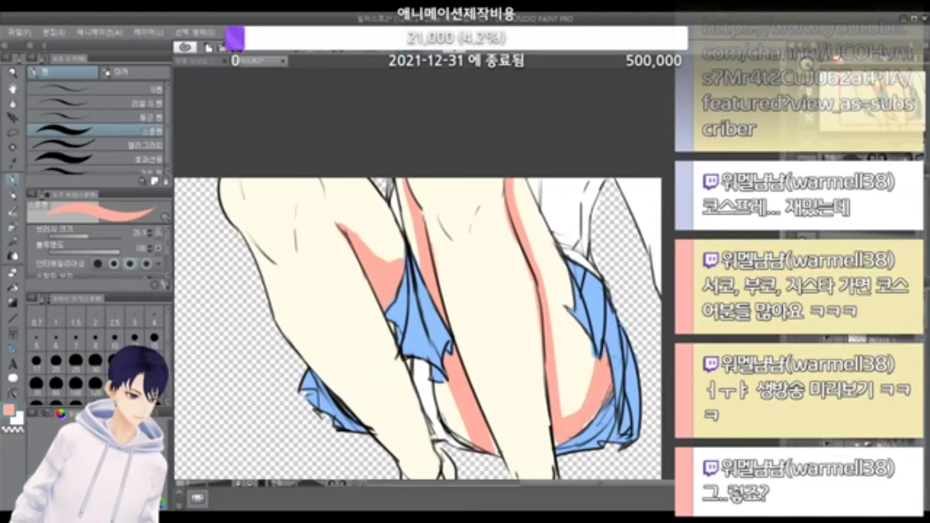
left_click_drag(440, 406, 475, 436)
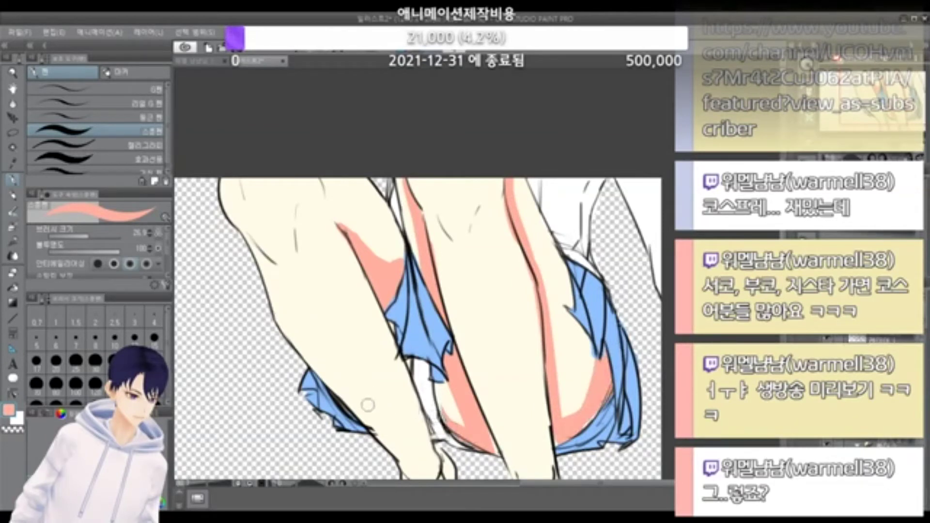
Step: Paint salmon shadows along the left shin's inner edge down to the ankle and on the inner side of the right ankle
scroll(473, 266, "down", 5)
scroll(553, 328, "up", 2)
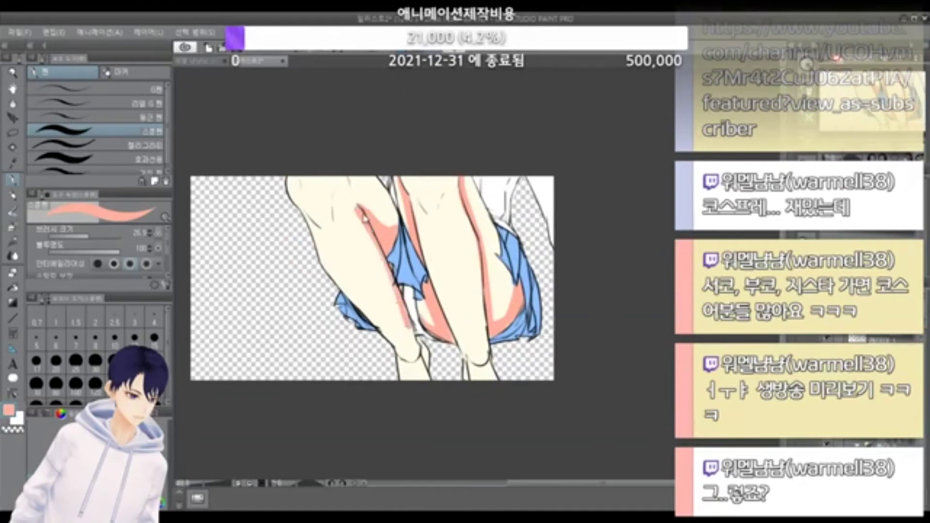
left_click_drag(349, 183, 405, 321)
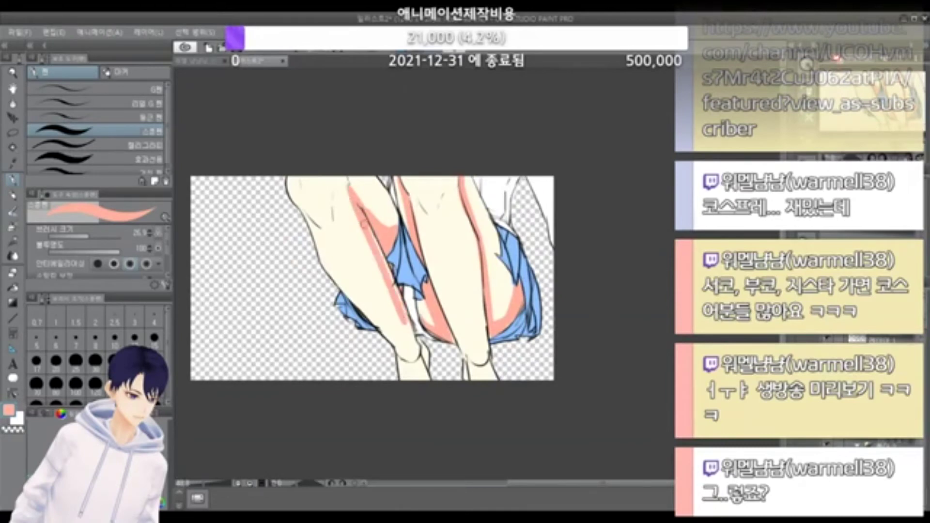
left_click_drag(365, 224, 419, 355)
left_click_drag(424, 347, 426, 356)
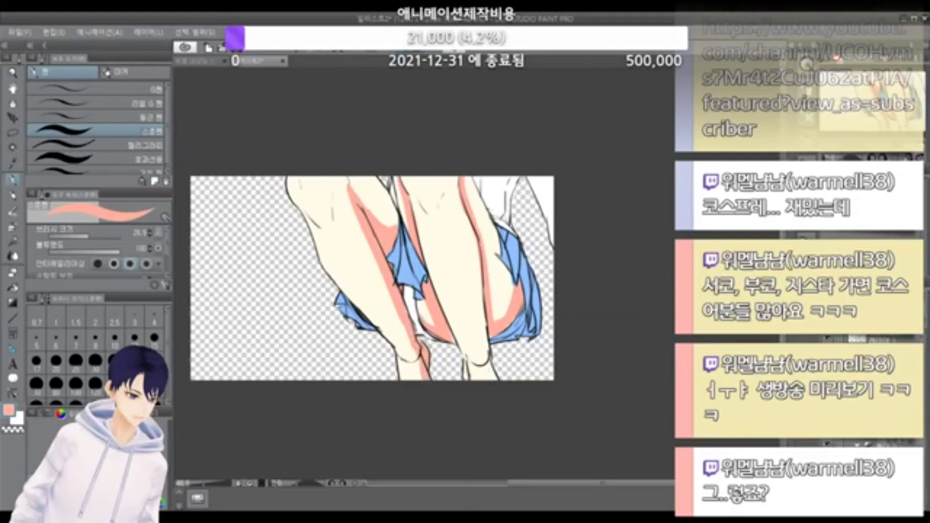
left_click_drag(466, 357, 466, 380)
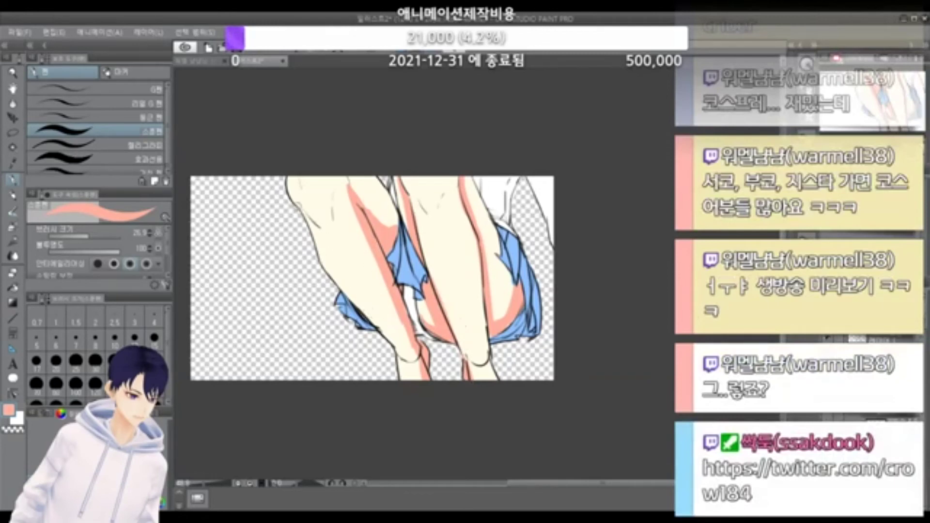
Step: Paint short V-shaped salmon shadows below both kneecaps
mouse_move(299, 208)
left_mouse_down()
mouse_move(325, 239)
mouse_move(321, 230)
left_mouse_up()
key("ctrl+z")
left_click_drag(334, 192, 332, 217)
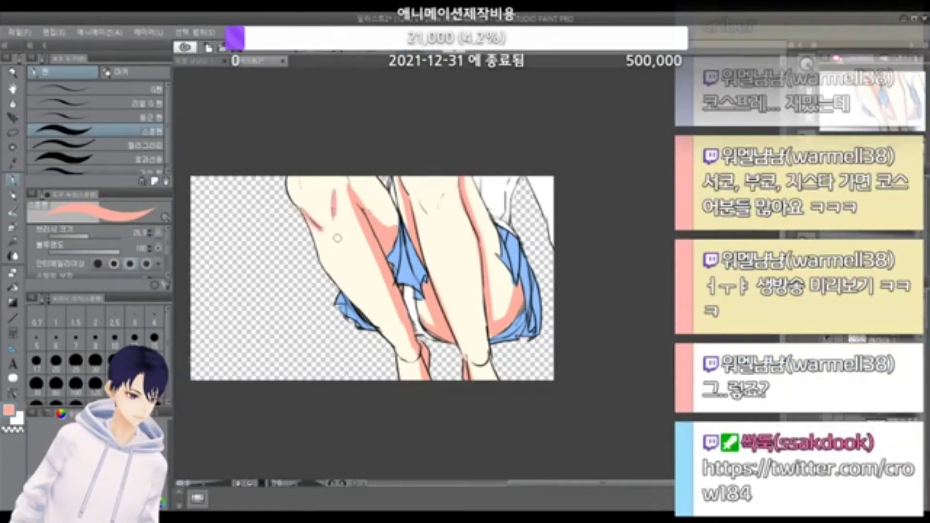
left_click_drag(419, 204, 429, 218)
mouse_move(301, 199)
left_mouse_down()
mouse_move(331, 190)
mouse_move(324, 195)
left_mouse_up()
key("ctrl+z")
key("ctrl+z")
key("ctrl+z")
left_click_drag(329, 229, 334, 221)
key("ctrl+z")
left_click_drag(429, 218, 441, 208)
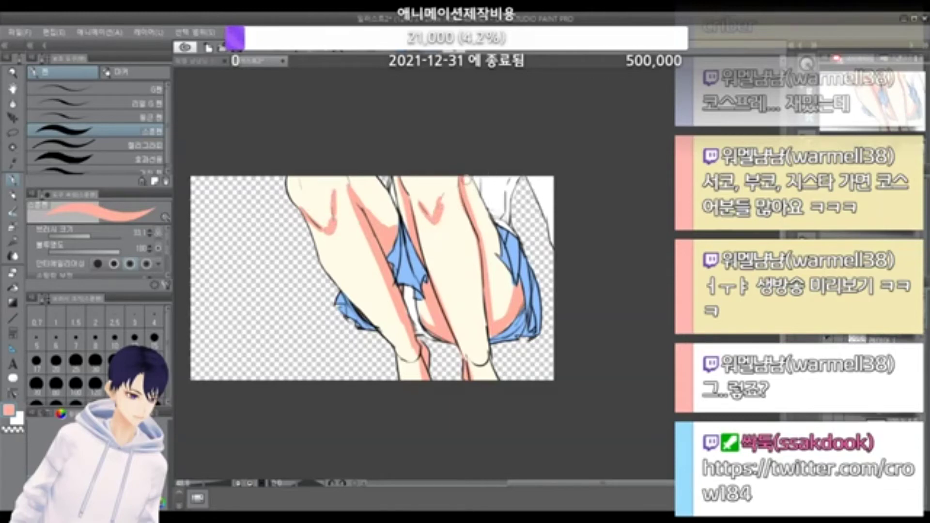
Step: Widen the salmon shadows behind both knees and shade the outer edge of the left shin
left_click_drag(466, 178, 485, 219)
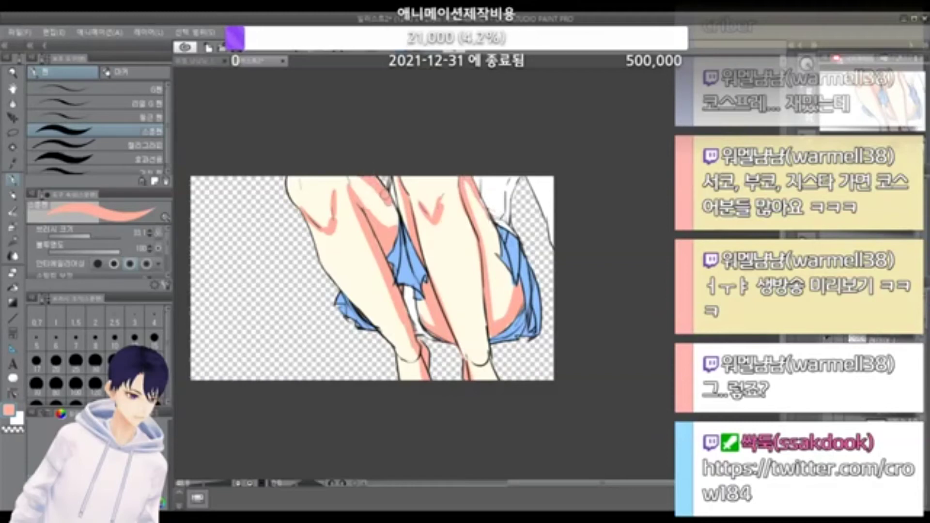
left_click_drag(372, 178, 401, 223)
scroll(399, 182, "down", 4)
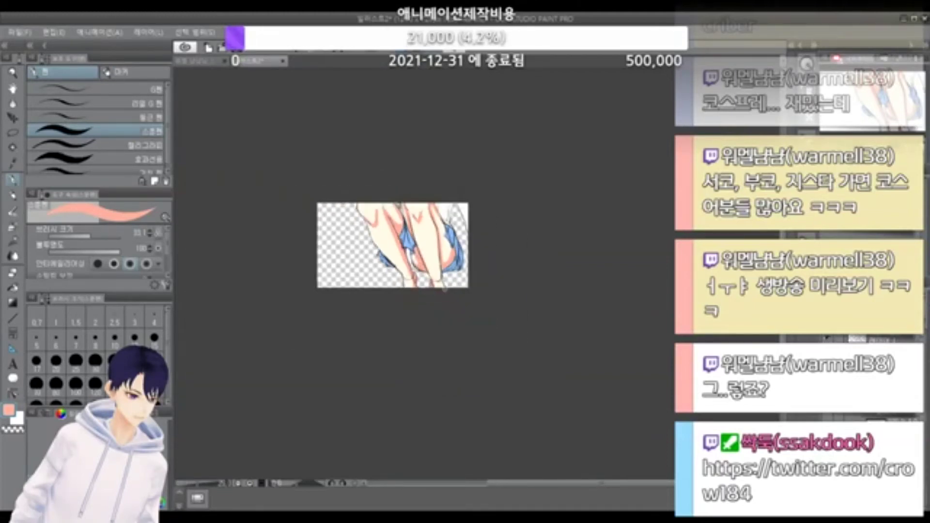
scroll(422, 242, "up", 3)
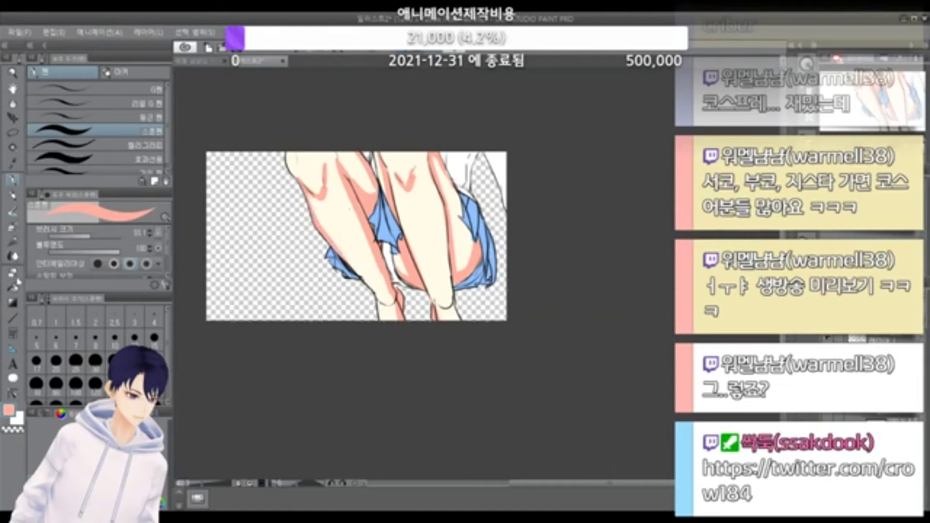
Step: Soften the inner edges of the salmon shadows on the knees, shins and thighs with the soft eraser
left_click(15, 275)
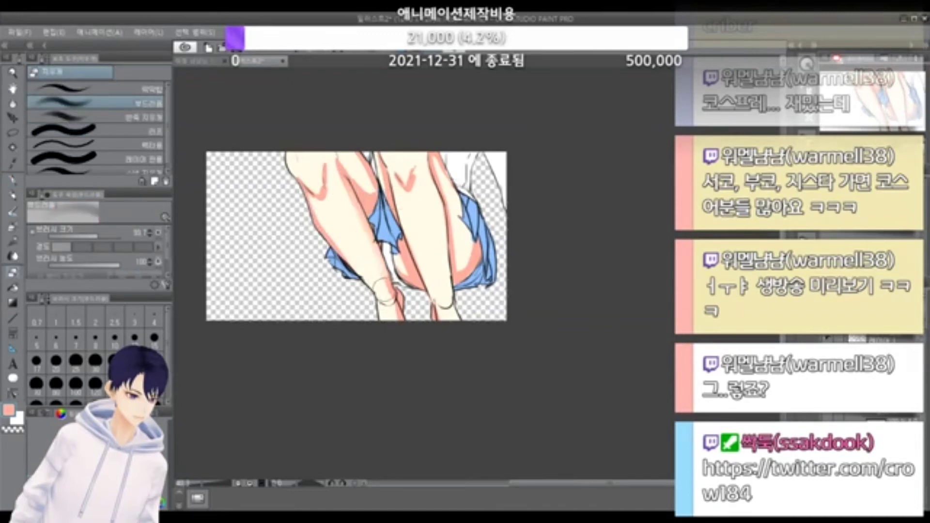
mouse_move(424, 244)
left_mouse_down()
mouse_move(423, 195)
mouse_move(404, 189)
mouse_move(417, 203)
mouse_move(414, 176)
left_mouse_up()
mouse_move(324, 209)
left_mouse_down()
mouse_move(321, 186)
mouse_move(352, 262)
left_mouse_up()
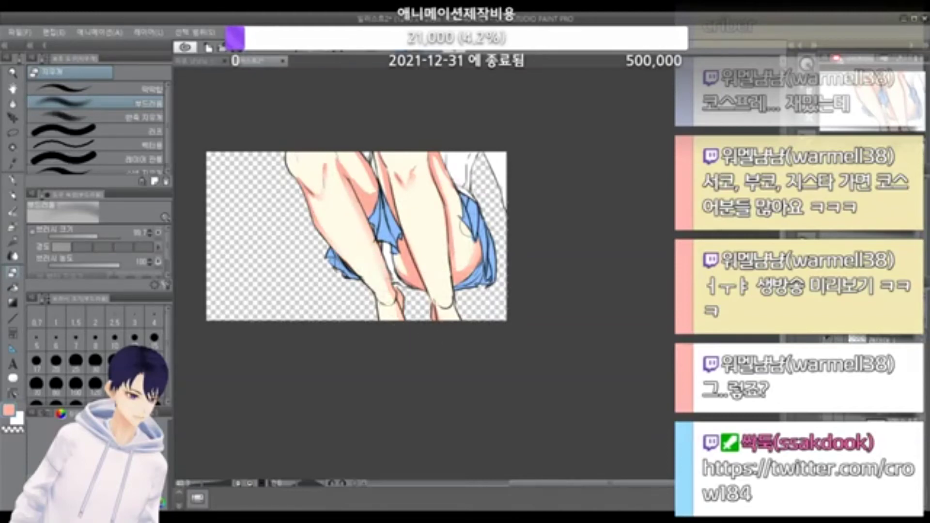
mouse_move(466, 252)
left_mouse_down()
mouse_move(461, 269)
mouse_move(471, 259)
left_mouse_up()
scroll(477, 209, "down", 9)
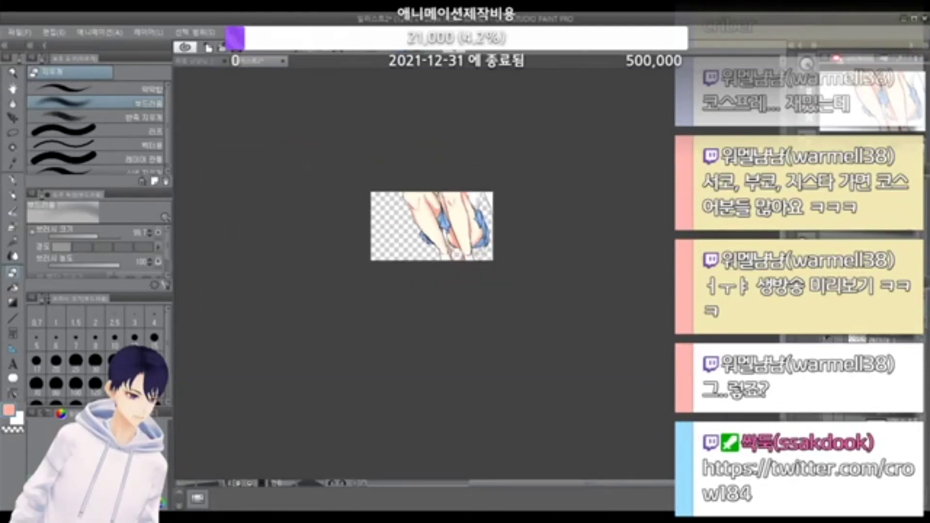
scroll(470, 211, "up", 11)
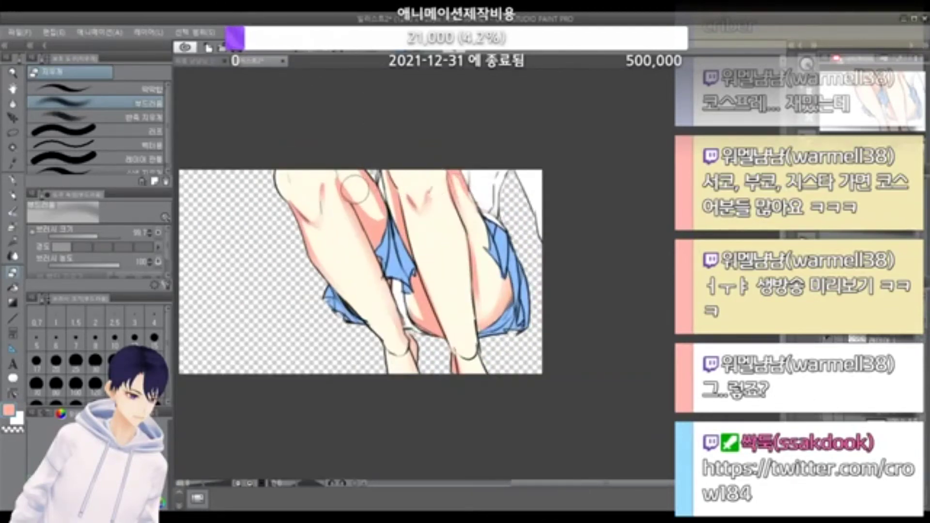
mouse_move(357, 189)
left_mouse_down()
mouse_move(372, 213)
mouse_move(369, 191)
left_mouse_up()
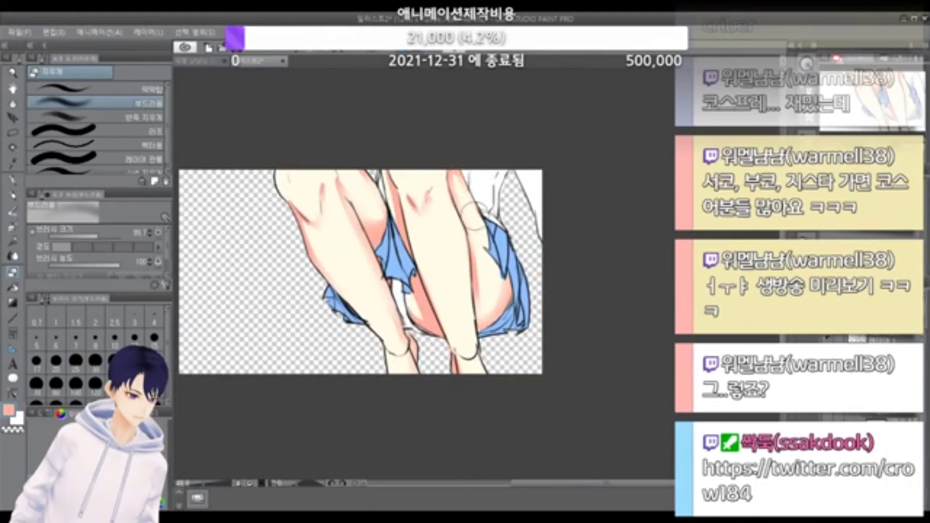
scroll(499, 344, "down", 1)
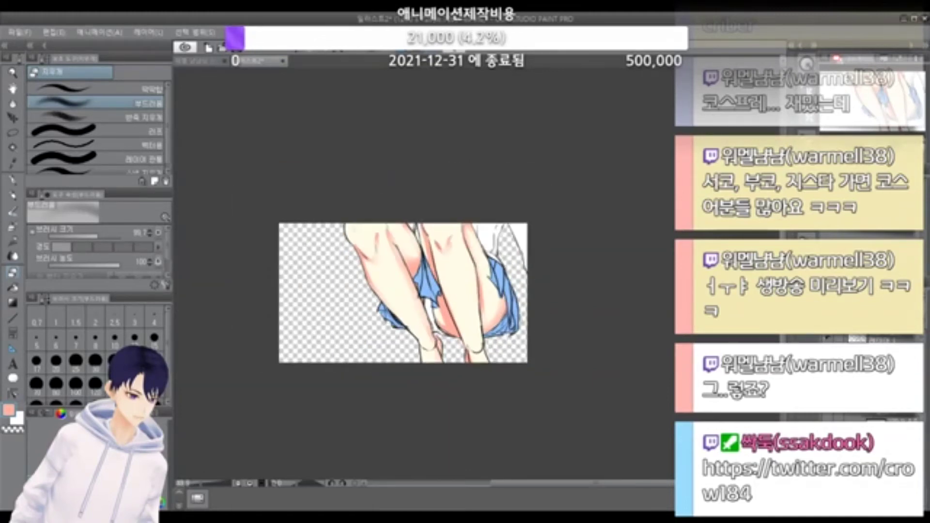
scroll(504, 322, "up", 2)
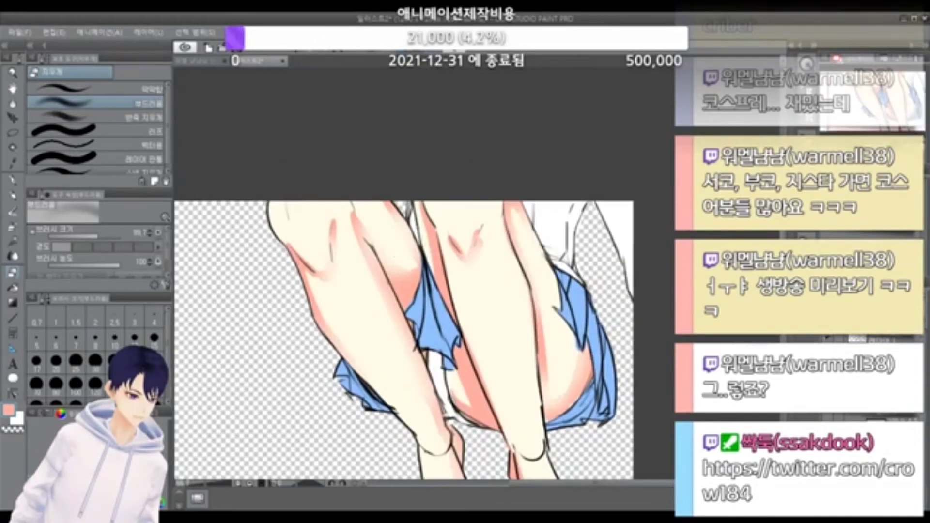
Step: Pick white as the drawing colour and switch to the opaque watercolour brush
left_click_drag(62, 414, 49, 299)
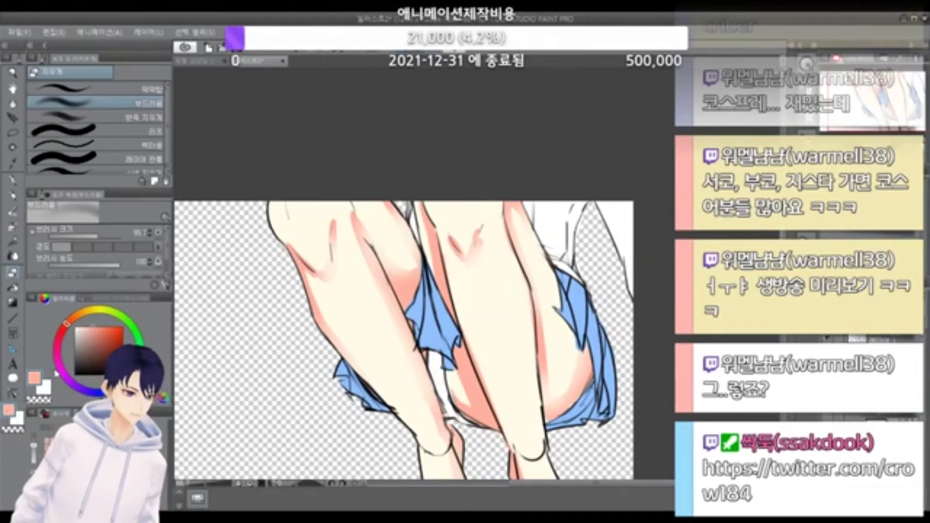
left_click(77, 413)
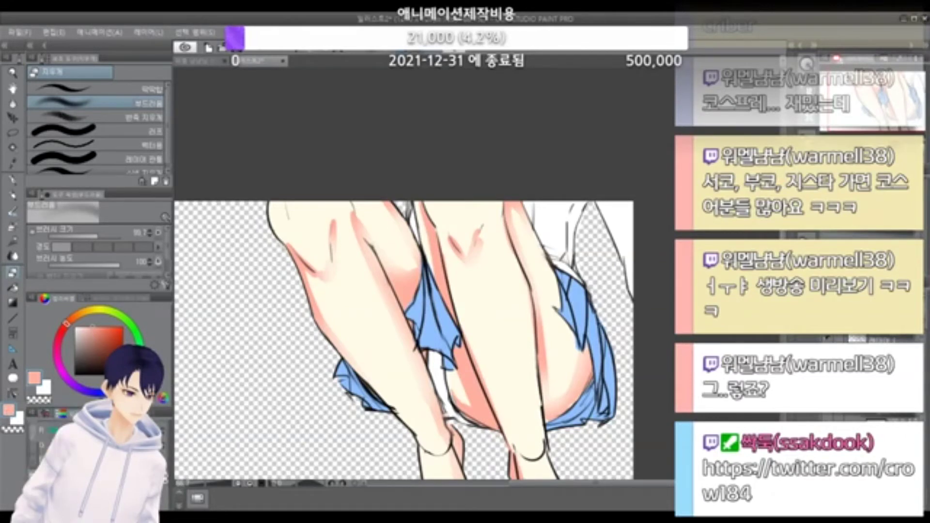
left_click(93, 413)
left_click(110, 413)
left_click(46, 415)
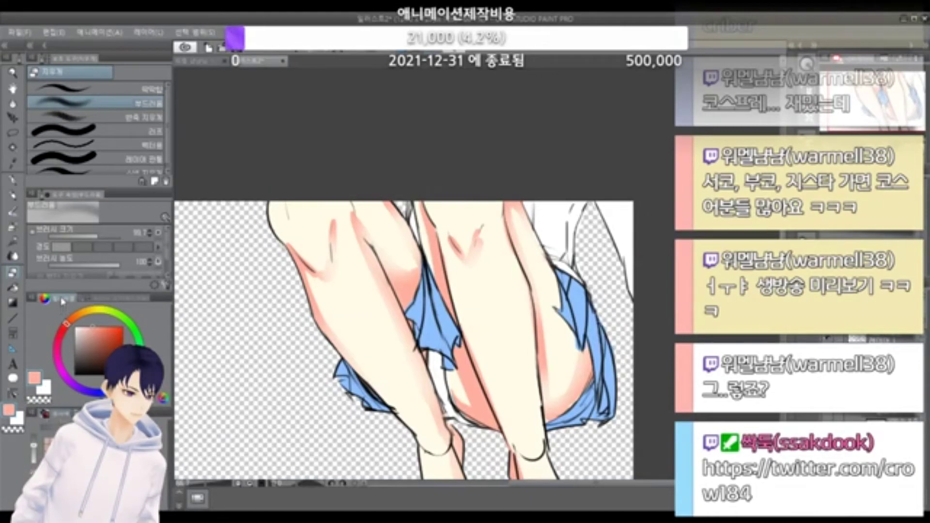
left_click(63, 409)
left_click(68, 311)
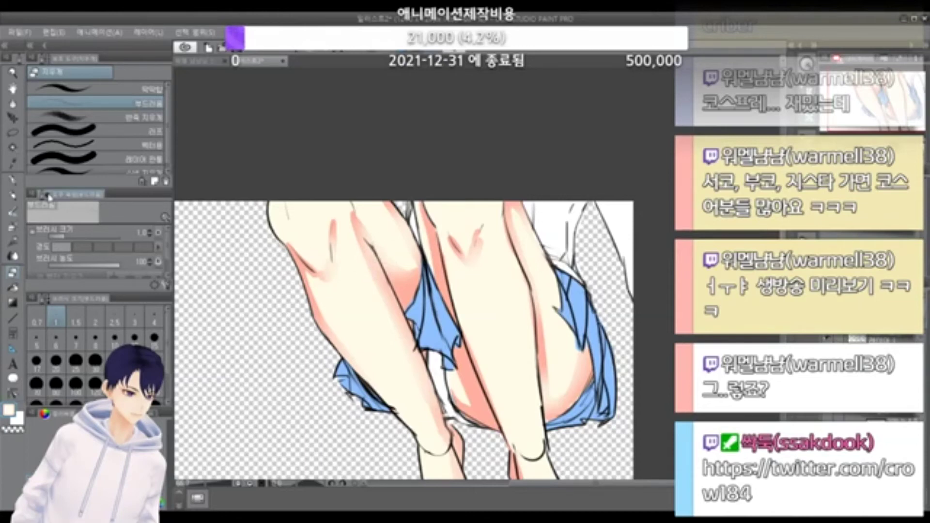
key("p")
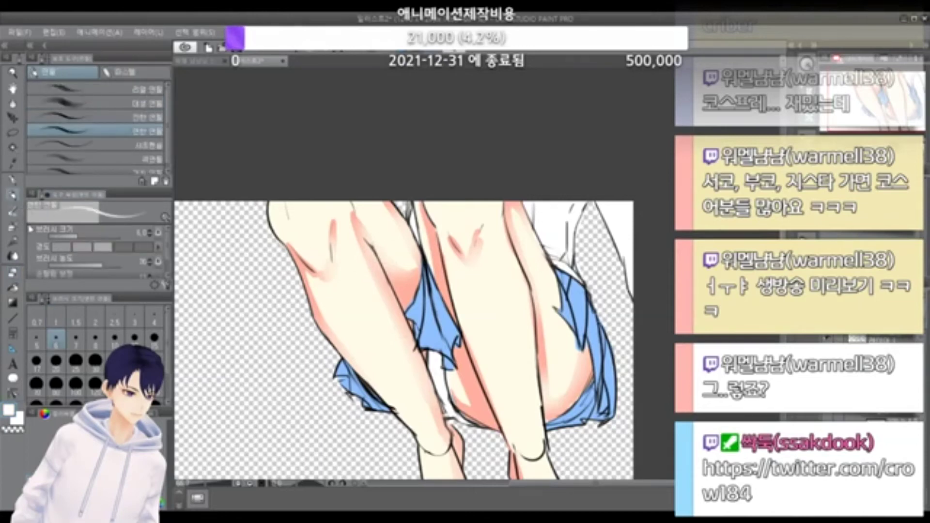
key("b")
key("]")
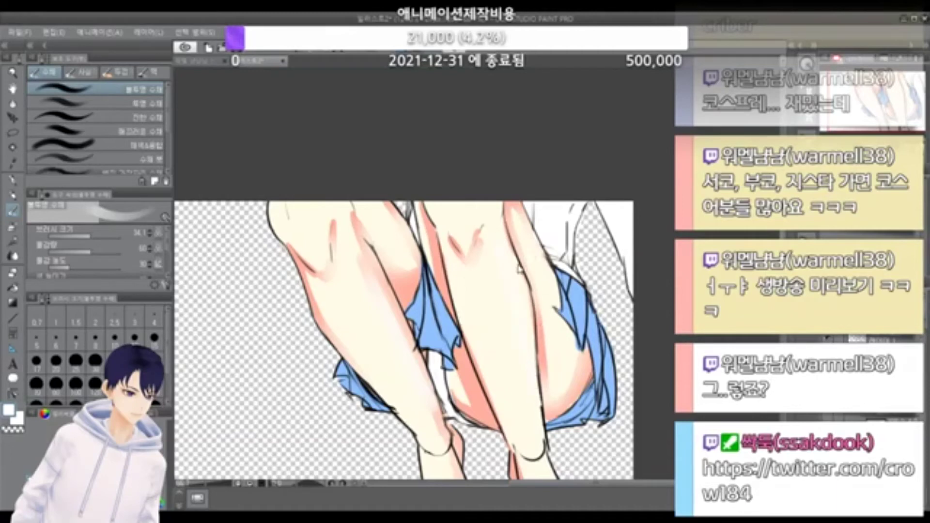
Step: Blend soft white highlights into the skin of the shins and the right thigh
scroll(523, 354, "down", 2)
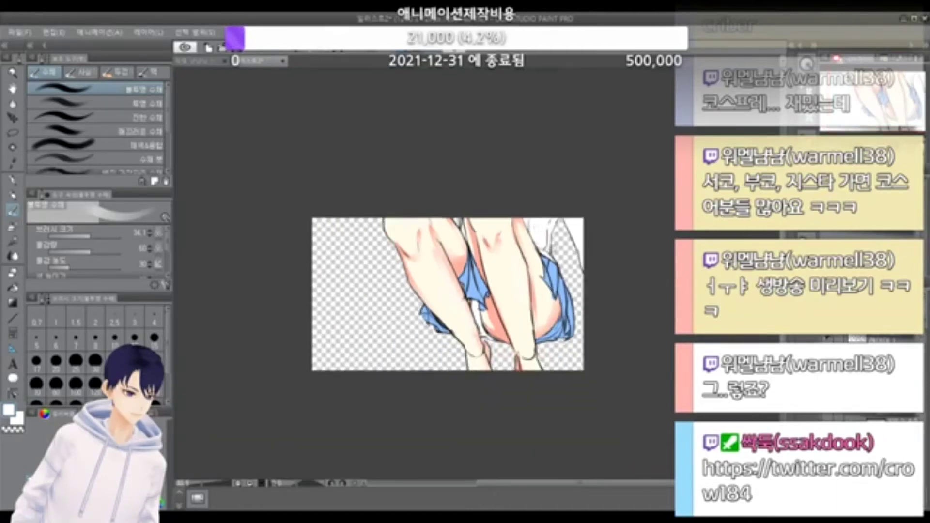
scroll(535, 228, "up", 3)
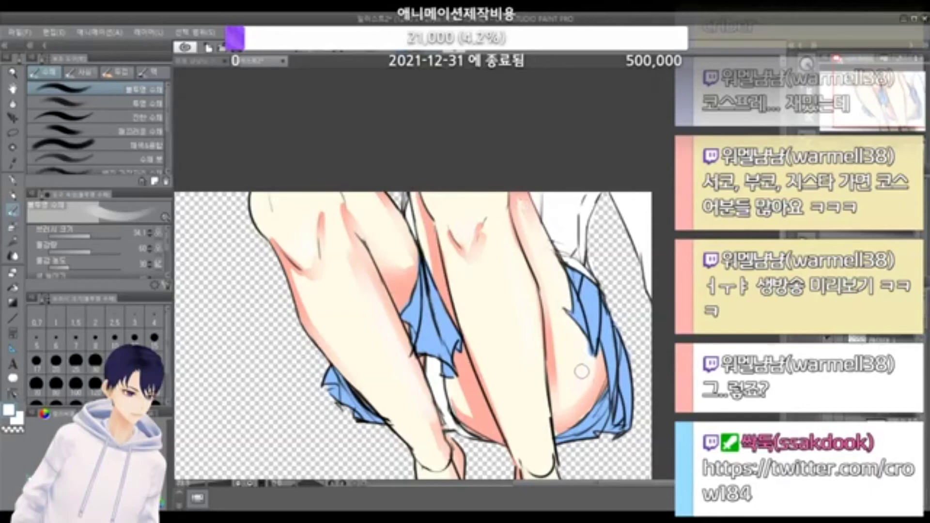
scroll(596, 247, "down", 5)
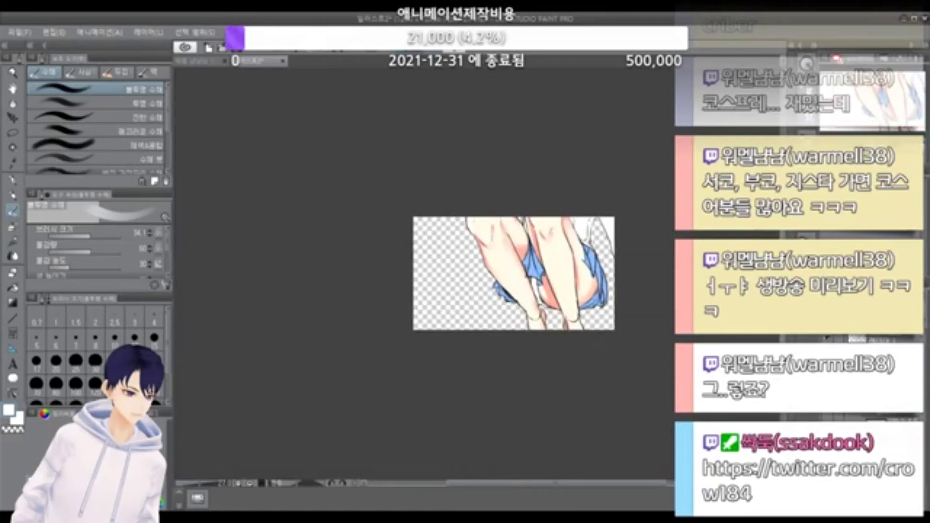
Step: Pick light blue on the clothing layer and brush soft shadows along the folds of the white top beside the right leg
left_click(885, 421)
left_click(827, 422)
key("ctrl+z")
scroll(578, 250, "up", 5)
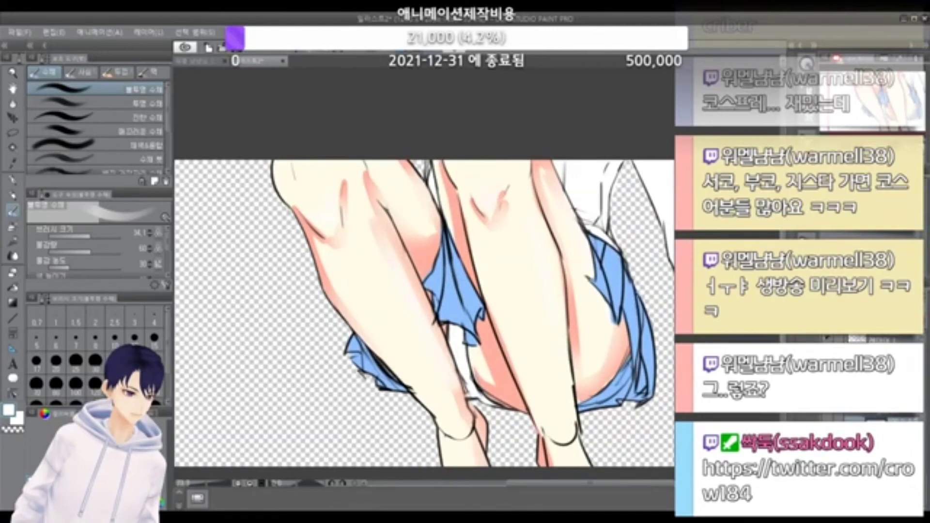
left_click(87, 449)
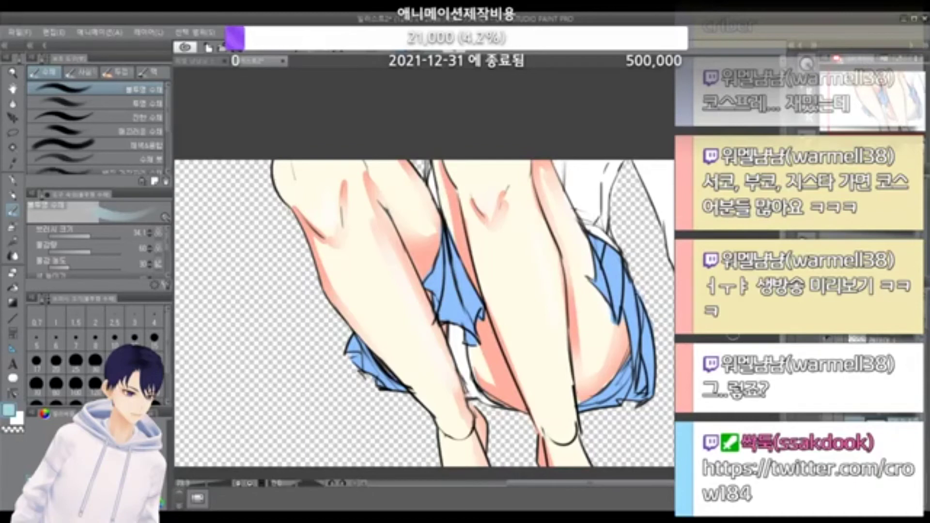
left_click_drag(618, 163, 611, 235)
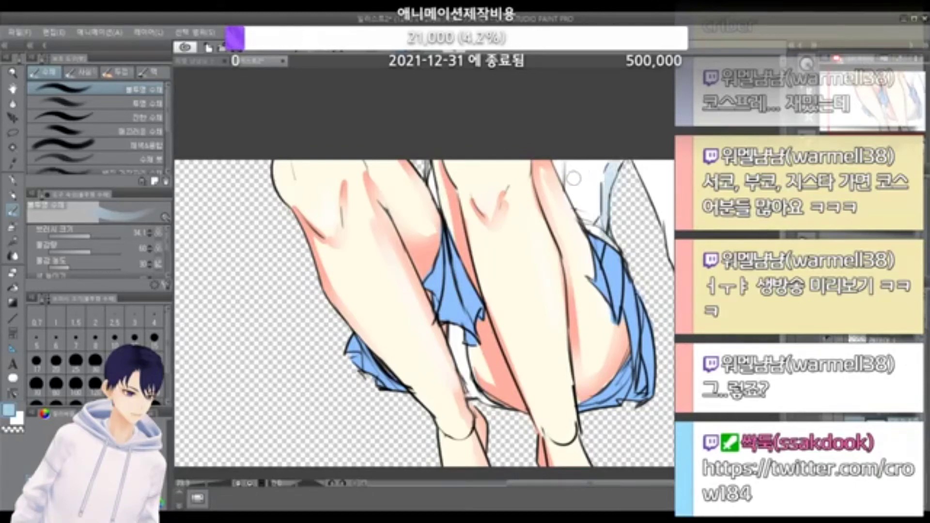
left_click_drag(570, 183, 603, 237)
mouse_move(637, 167)
left_mouse_down()
mouse_move(670, 251)
mouse_move(668, 235)
left_mouse_up()
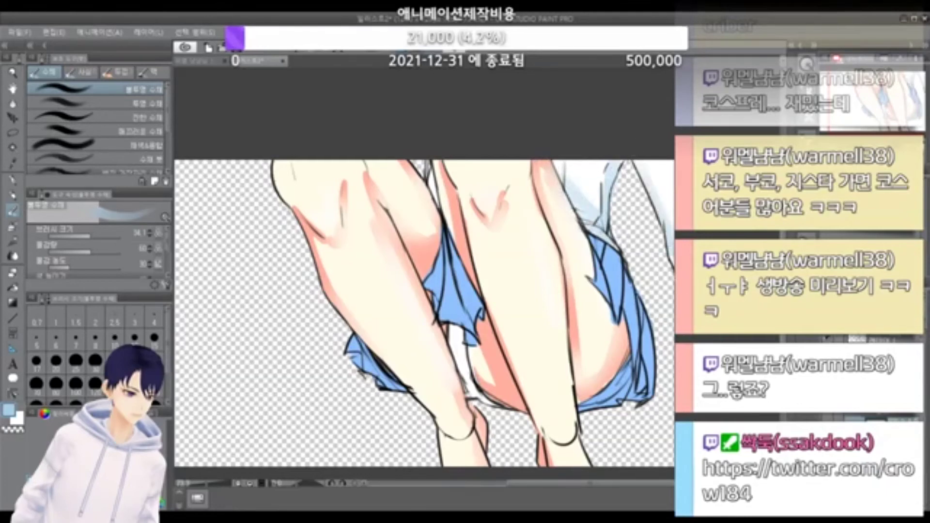
Step: Brush light blue shadows onto the white cloth strips between the legs, above and below the skirt piece
left_click_drag(439, 178, 445, 208)
left_click_drag(430, 164, 448, 221)
mouse_move(454, 329)
left_mouse_down()
mouse_move(476, 368)
mouse_move(469, 379)
mouse_move(456, 343)
mouse_move(479, 401)
left_mouse_up()
key("ctrl+z")
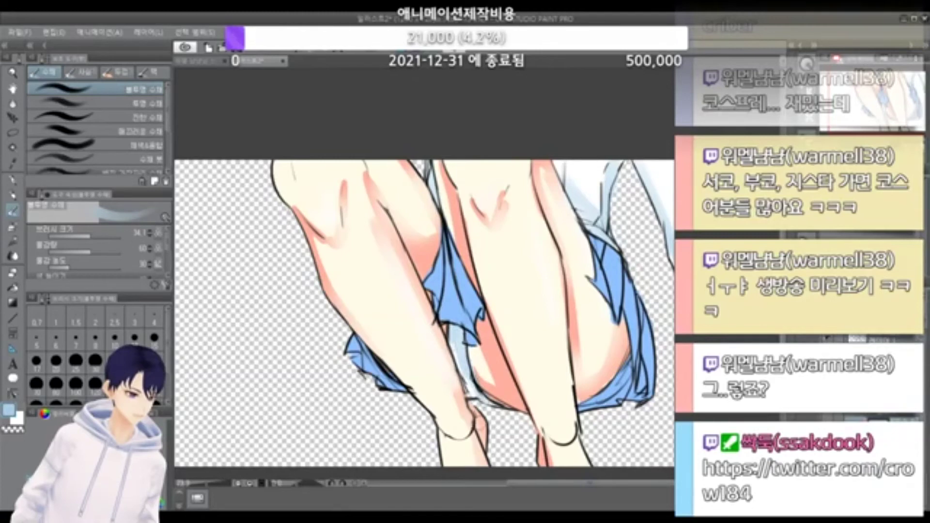
Step: Brush light blue shadow onto the white cloth between the lower legs and soften it with the soft eraser
mouse_move(454, 341)
left_mouse_down()
mouse_move(469, 389)
mouse_move(487, 404)
left_mouse_up()
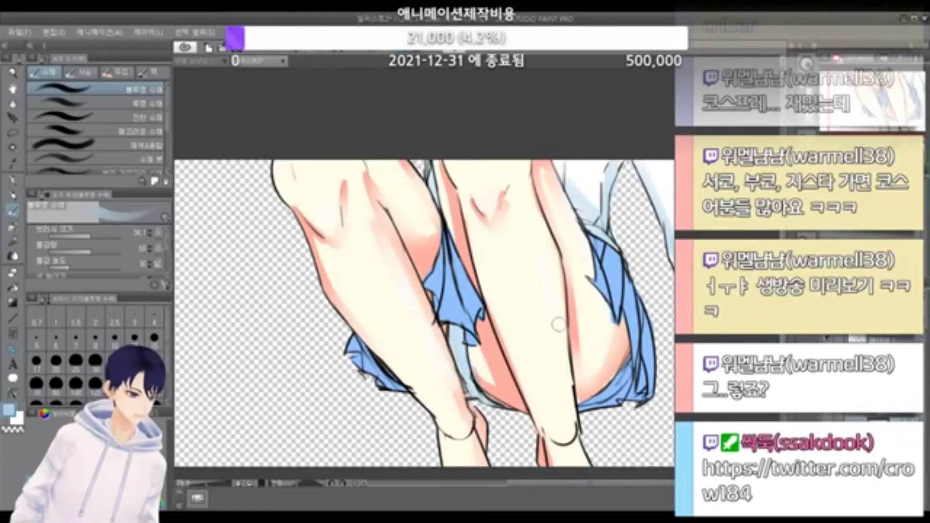
scroll(556, 326, "down", 3)
scroll(536, 291, "up", 3)
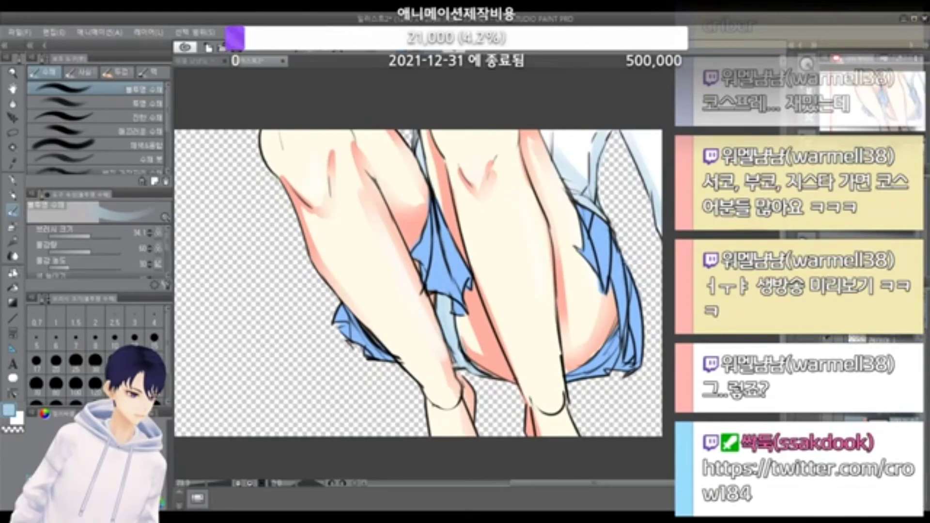
left_click(13, 273)
mouse_move(416, 349)
left_mouse_down()
mouse_move(436, 363)
mouse_move(487, 371)
left_mouse_up()
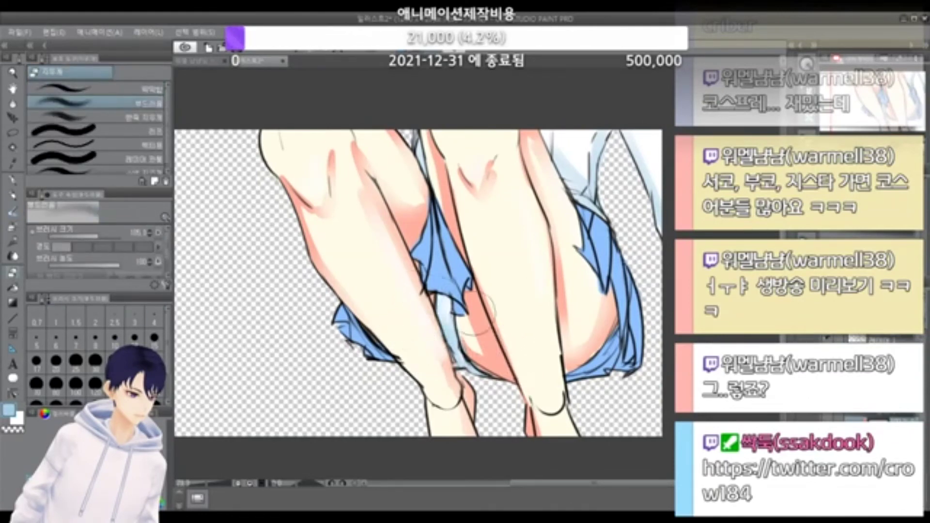
scroll(522, 284, "down", 3)
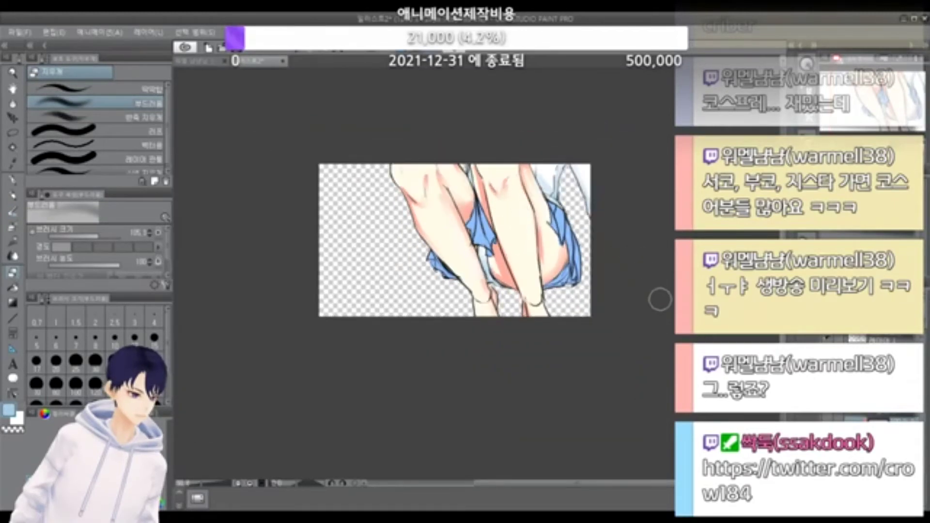
scroll(660, 297, "up", 3)
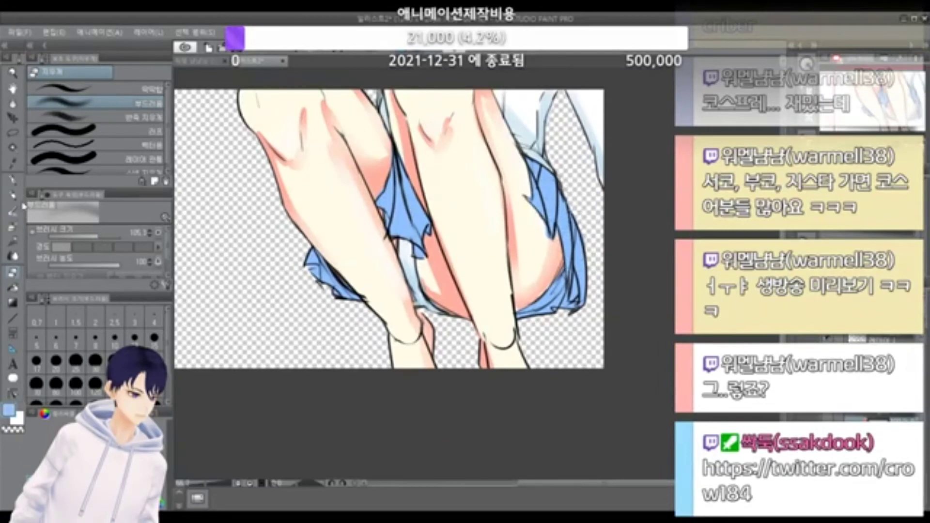
Step: Pick a darker violet-blue and draw shadow folds with the pen on the skirt piece between the legs
left_click(13, 195)
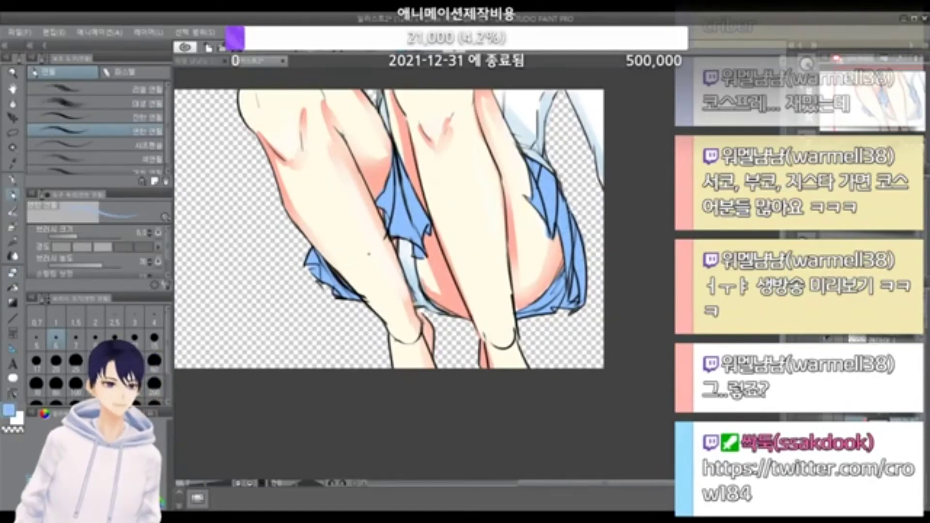
left_click(13, 181)
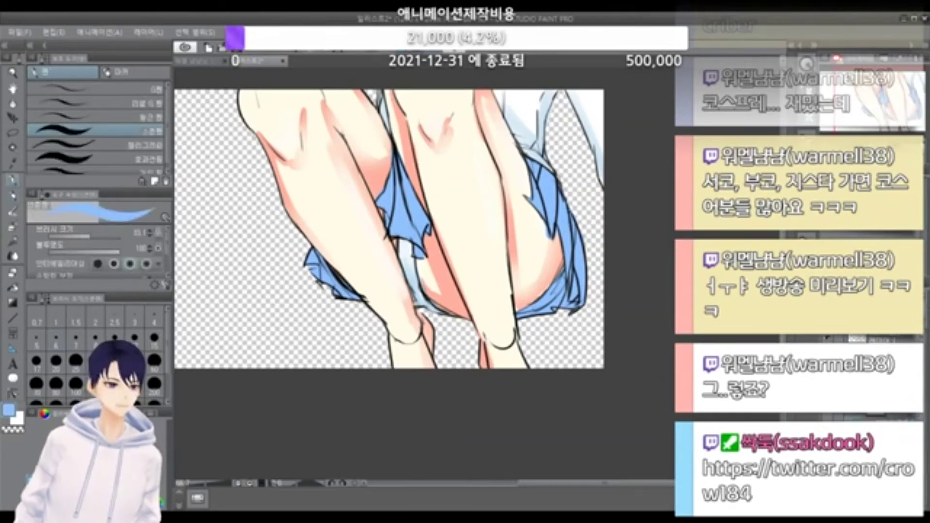
scroll(606, 333, "down", 2)
scroll(527, 275, "up", 1)
scroll(525, 275, "up", 1)
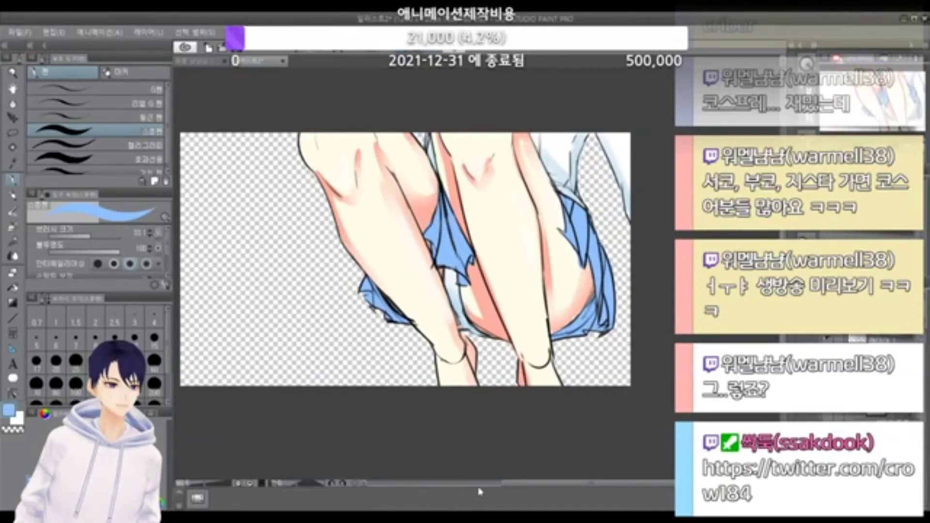
left_click(105, 446)
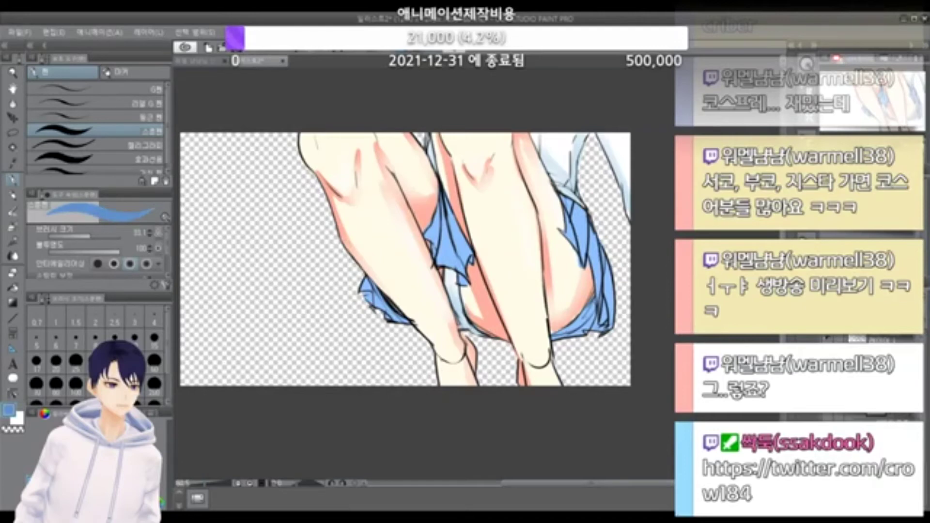
left_click(48, 480)
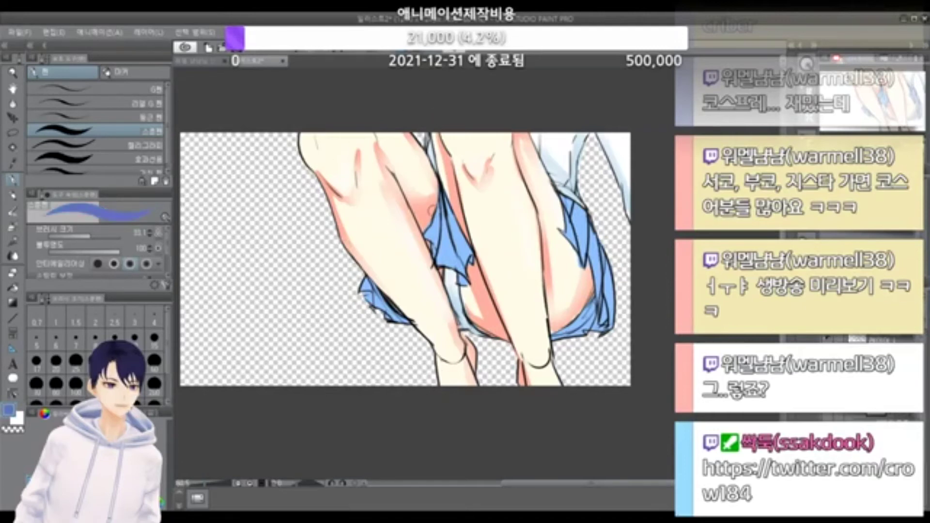
left_click_drag(440, 188, 436, 219)
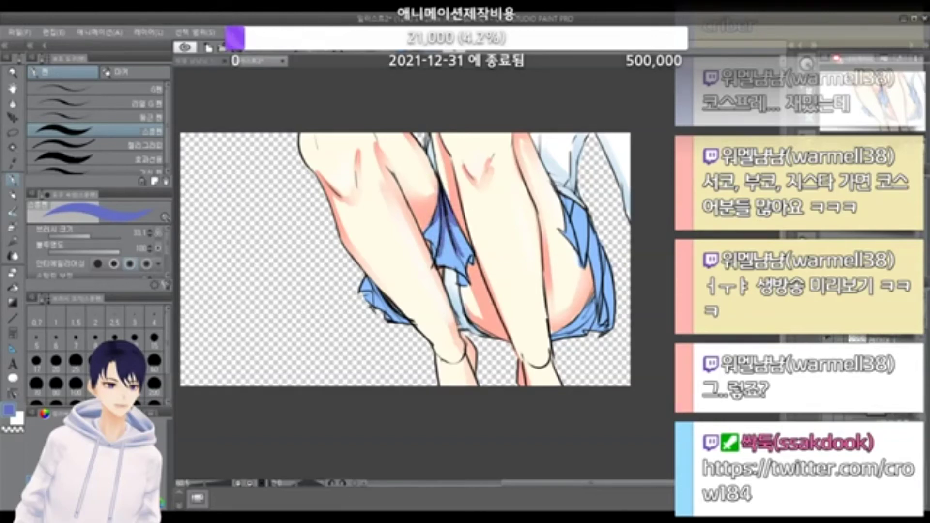
left_click_drag(447, 227, 465, 286)
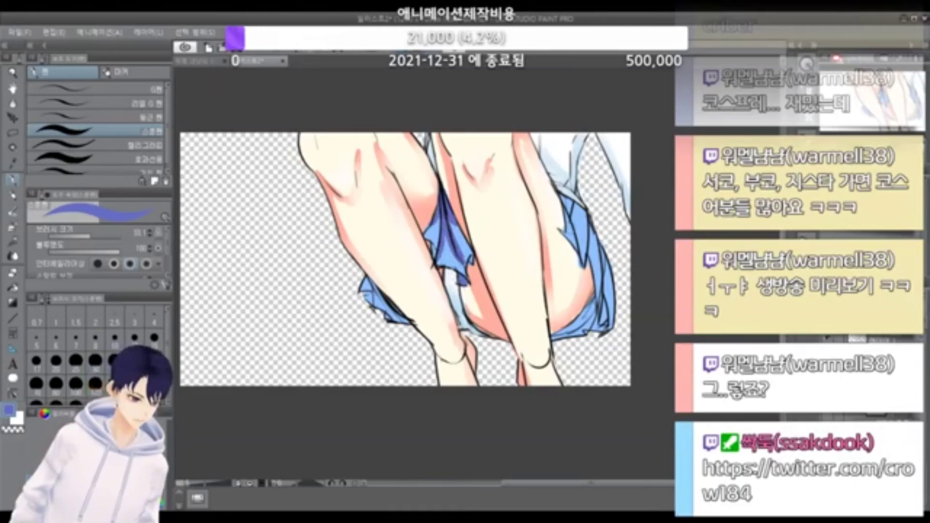
Step: Rework the violet-blue shadows along the skirt folds beside the right thigh, behind the left leg and between the legs
mouse_move(563, 196)
left_mouse_down()
mouse_move(610, 269)
mouse_move(573, 208)
mouse_move(587, 259)
left_mouse_up()
key("ctrl+z")
key("ctrl+z")
mouse_move(589, 227)
left_mouse_down()
mouse_move(583, 266)
mouse_move(581, 254)
mouse_move(599, 307)
left_mouse_up()
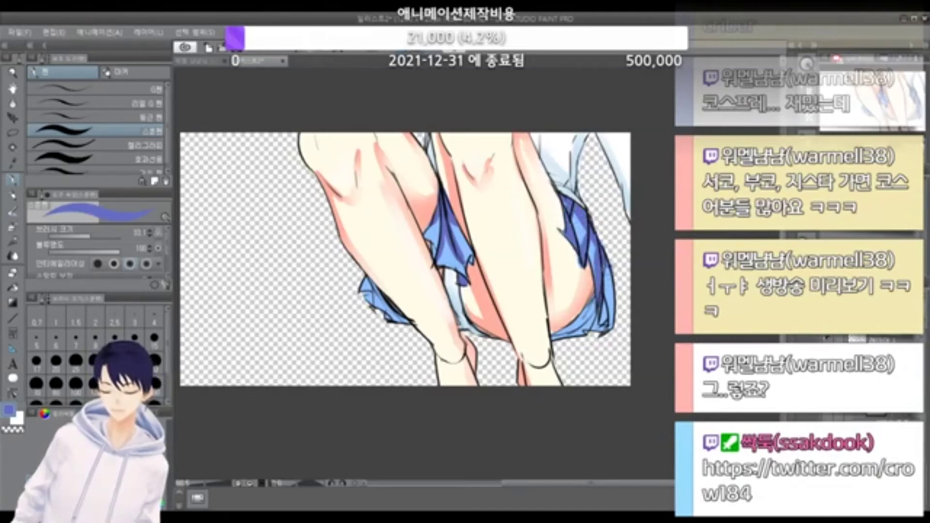
left_click_drag(604, 265, 607, 329)
mouse_move(596, 299)
left_mouse_down()
mouse_move(553, 336)
mouse_move(609, 330)
mouse_move(604, 321)
left_mouse_up()
left_click_drag(365, 286, 410, 322)
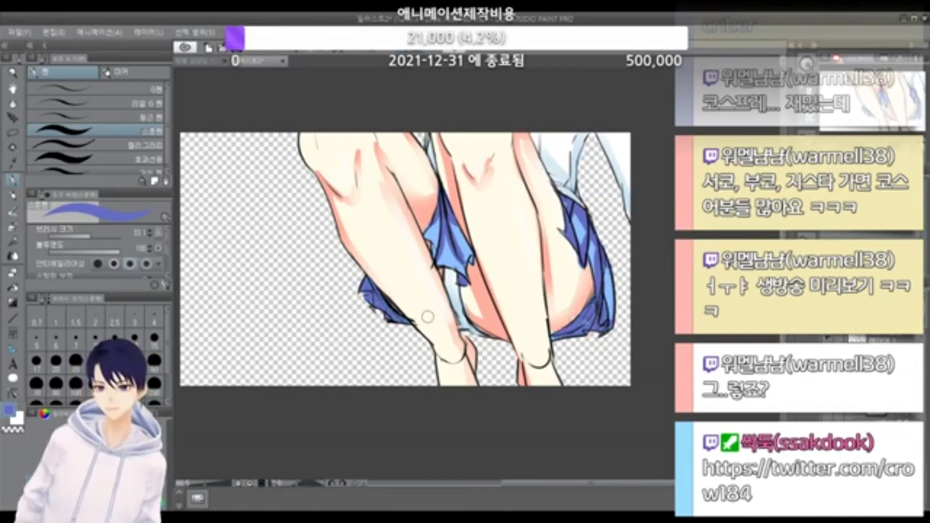
left_click_drag(435, 212, 424, 235)
Step: Soften the violet-blue skirt shadows with the soft eraser
key("e")
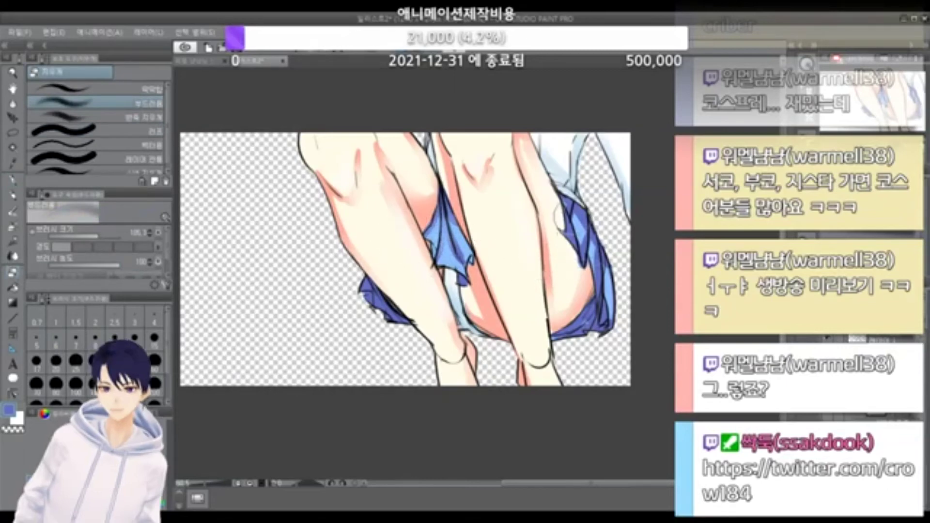
left_click_drag(593, 233, 588, 311)
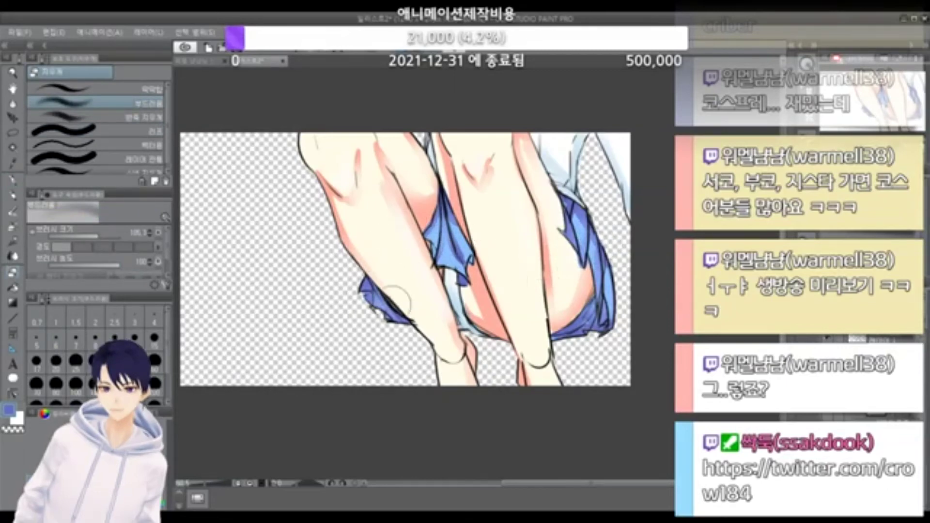
scroll(553, 249, "down", 2)
scroll(611, 249, "down", 1)
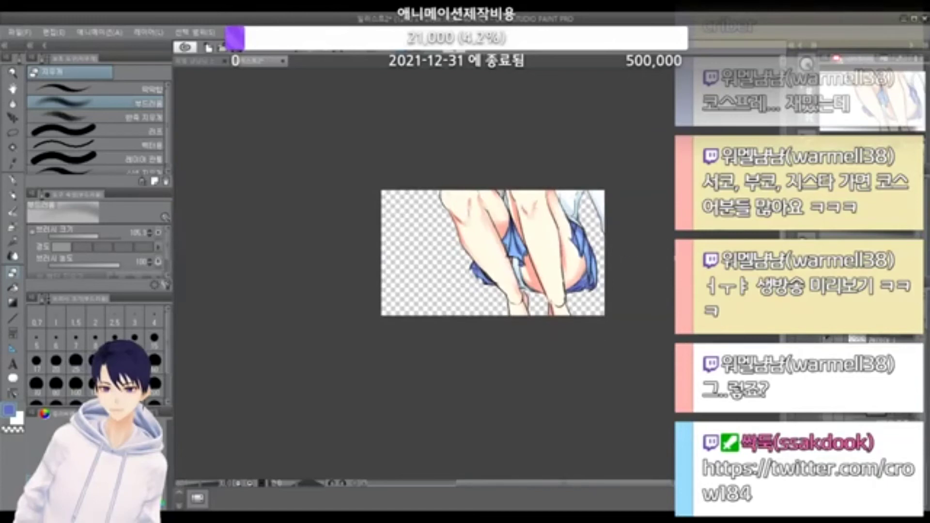
Step: Switch to the soft airbrush with a muted grey-blue as the drawing colour
key("ctrl+z")
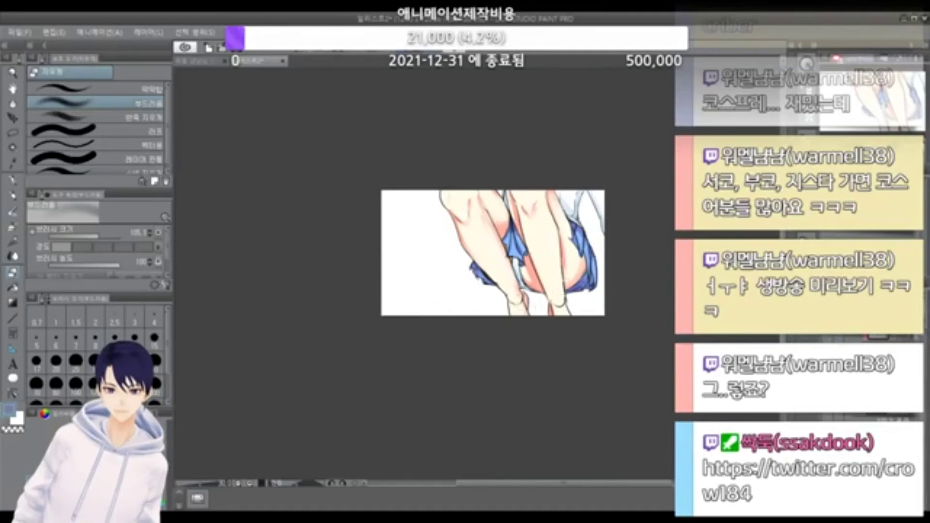
left_click(13, 183)
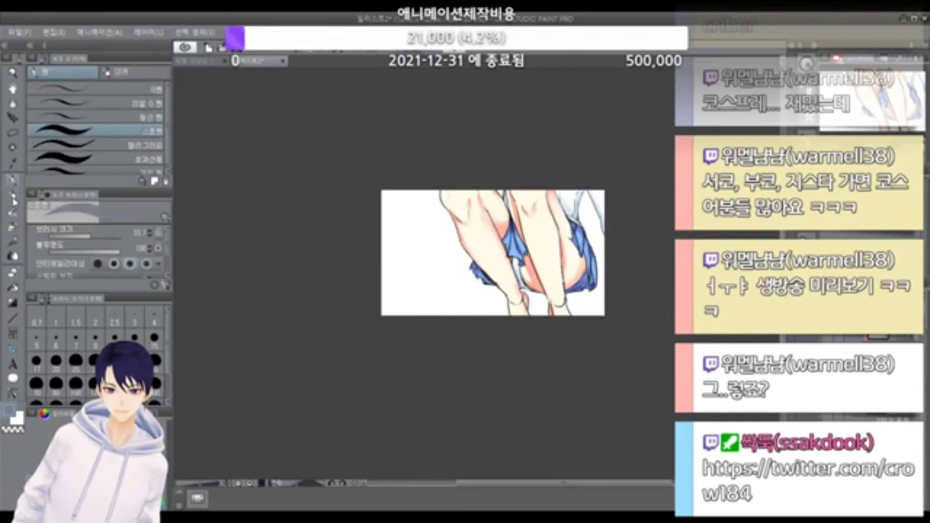
left_click(12, 229)
Step: Try to airbrush a broad, faint shadow across the white background behind the legs with a very large brush
mouse_move(450, 286)
left_mouse_down()
mouse_move(492, 296)
mouse_move(476, 280)
mouse_move(587, 288)
mouse_move(492, 292)
mouse_move(452, 284)
mouse_move(536, 285)
mouse_move(445, 279)
mouse_move(585, 274)
left_mouse_up()
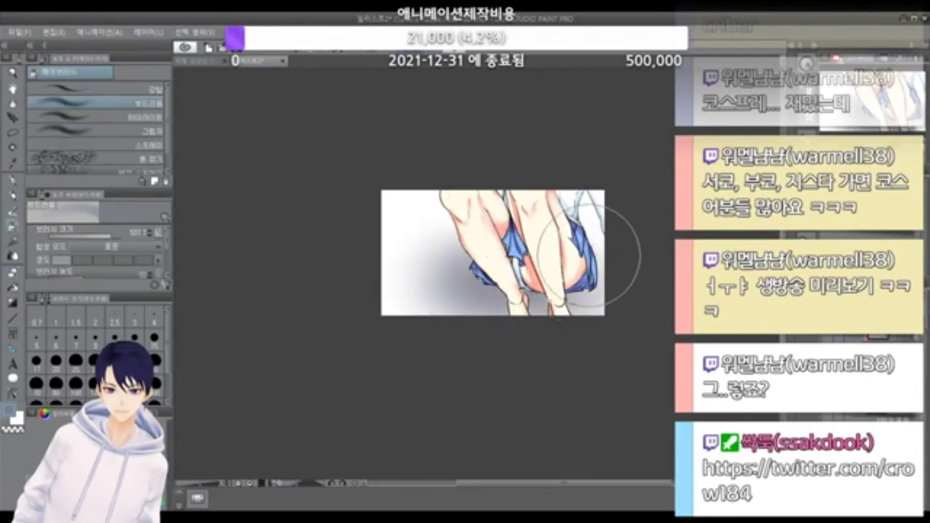
key("ctrl+z")
key("ctrl+z")
scroll(569, 269, "up", 3)
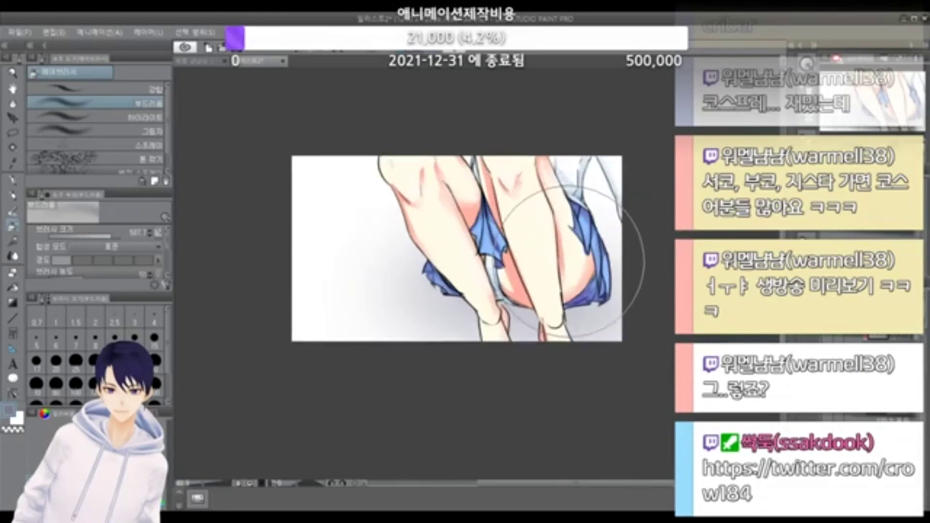
key("ctrl+z")
Step: Airbrush a denser grey-blue ground shadow with a smaller brush below the skirt on both sides of the legs
mouse_move(444, 286)
left_mouse_down()
mouse_move(439, 312)
mouse_move(394, 292)
mouse_move(538, 299)
mouse_move(432, 290)
mouse_move(455, 301)
mouse_move(380, 301)
mouse_move(456, 313)
mouse_move(417, 299)
mouse_move(482, 298)
mouse_move(433, 282)
mouse_move(402, 285)
mouse_move(387, 305)
mouse_move(548, 313)
mouse_move(574, 322)
mouse_move(466, 314)
mouse_move(539, 323)
mouse_move(559, 316)
mouse_move(598, 349)
left_mouse_up()
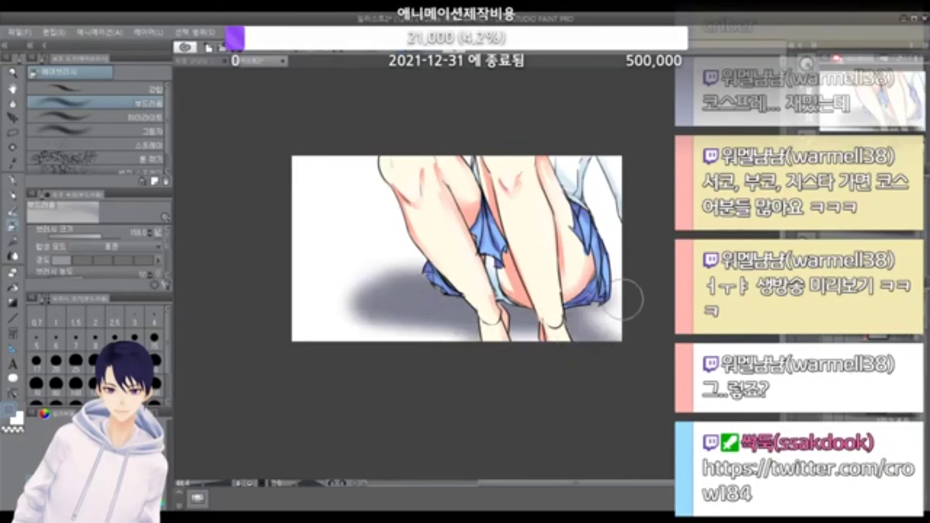
key("ctrl+z")
mouse_move(584, 332)
left_mouse_down()
mouse_move(505, 332)
mouse_move(480, 378)
left_mouse_up()
scroll(552, 298, "down", 2)
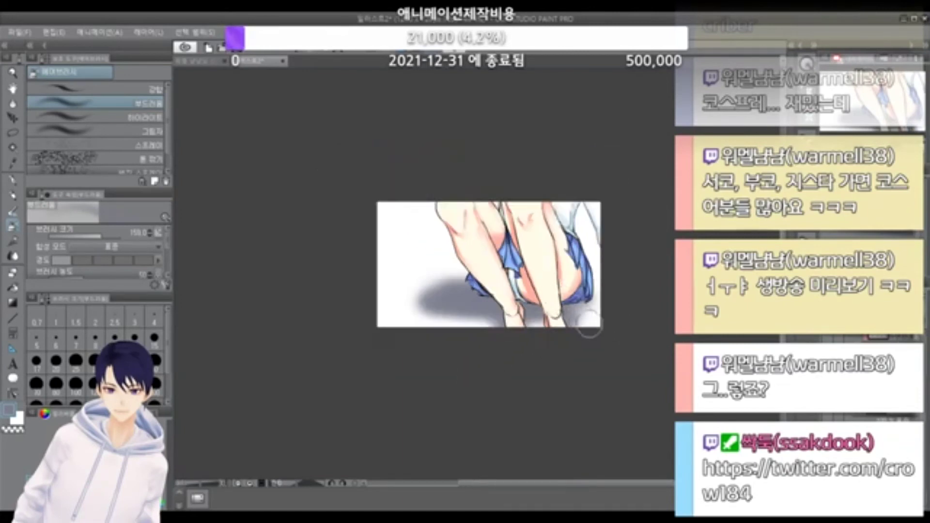
scroll(589, 328, "up", 1)
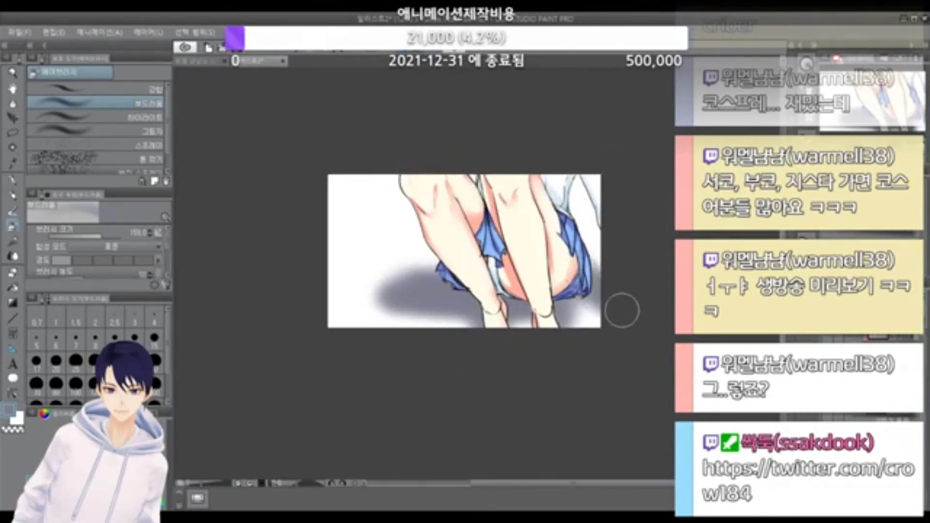
scroll(649, 389, "down", 1)
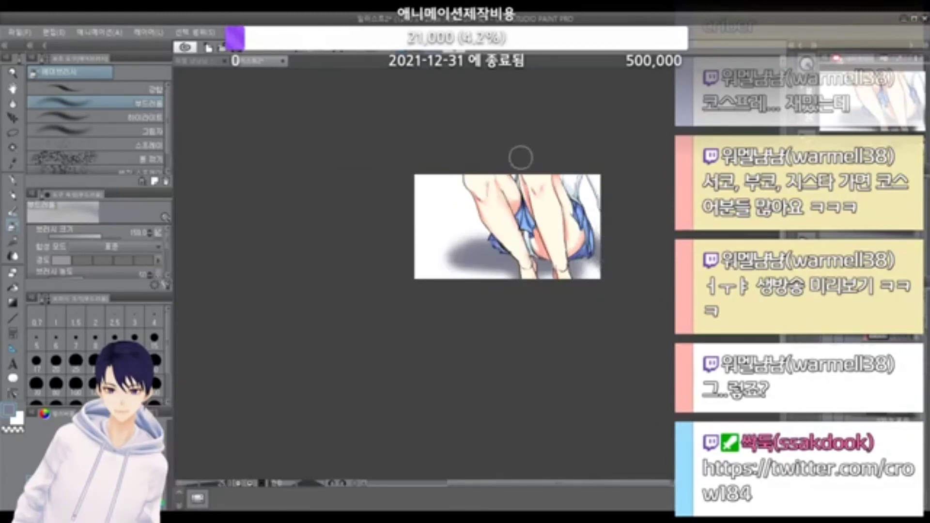
scroll(541, 170, "up", 1)
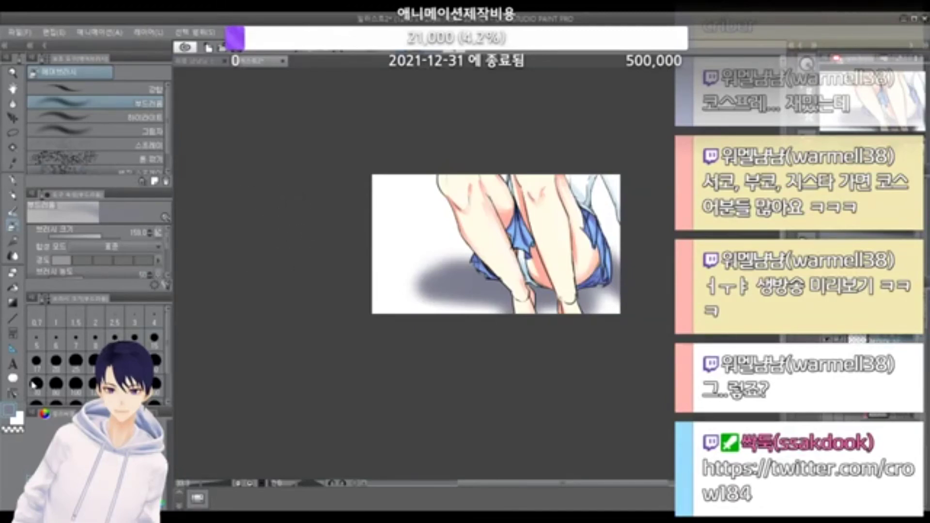
Step: Start a text in the empty upper-left area of the canvas and enlarge its font using the test letter "ㄴ"
key("t")
left_click(394, 196)
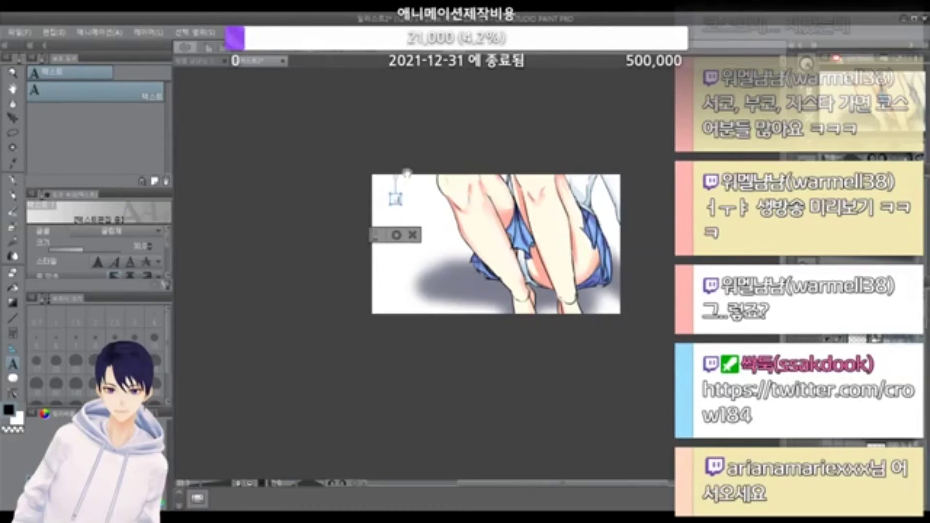
scroll(402, 173, "up", 1)
key("BackSpace")
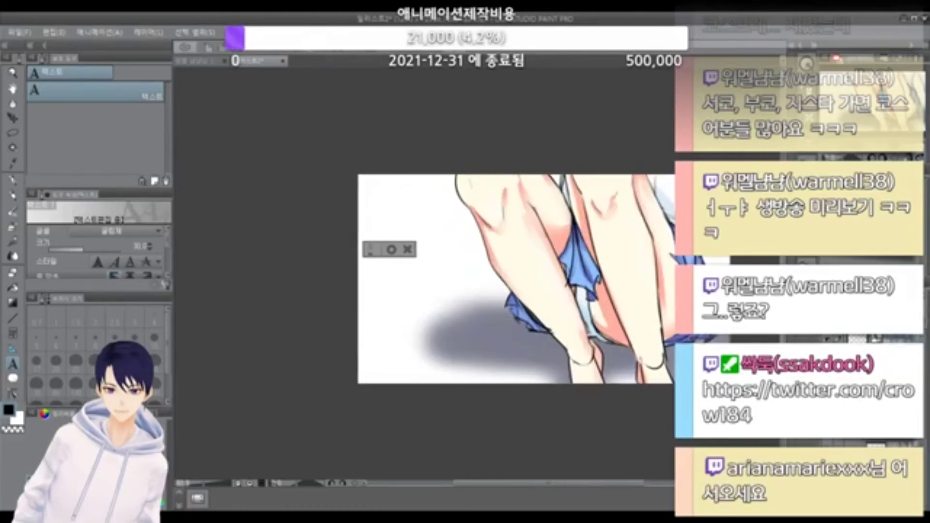
left_click(96, 251)
type("ㄴ")
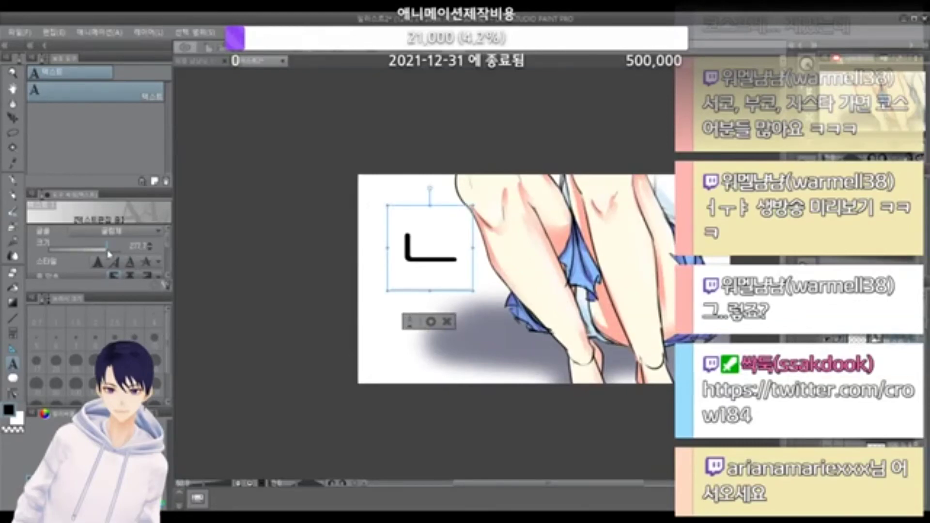
Step: Clear the test letters and reduce the font size of the text, checking it with "ㅇ"
type("ㄴ")
key("BackSpace")
key("BackSpace")
left_click_drag(97, 251, 97, 256)
type("ㅇ")
key("BackSpace")
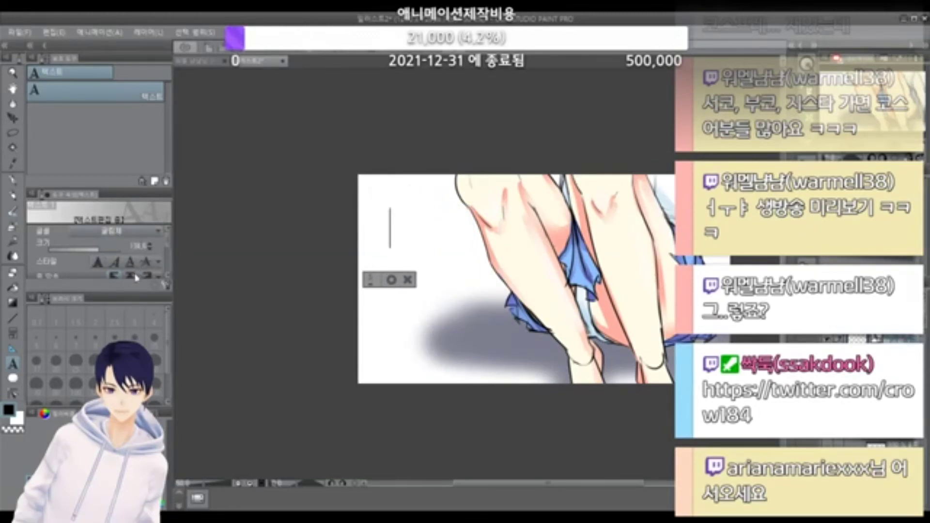
Step: Try the font 나눔고딕 ExtraBold on the text with the test letter "ㅁ"
left_click(139, 350)
type("ㅁ")
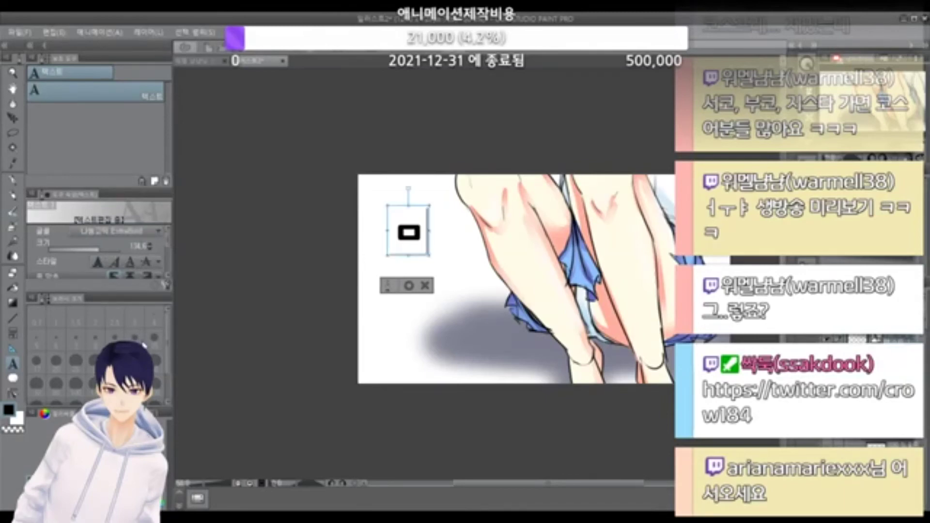
key("BackSpace")
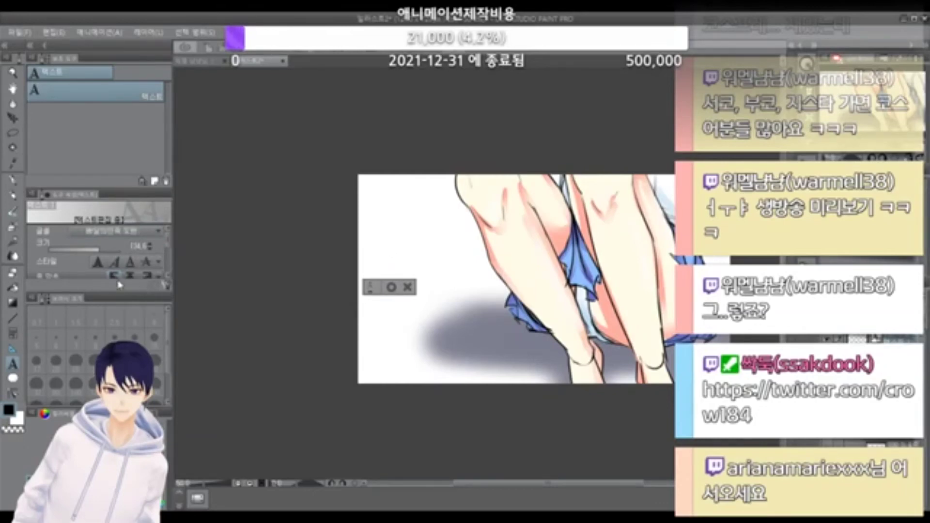
Step: Clear the test letters, make the text bold and enter the caption "오우야!"
type("ㄴ")
key("BackSpace")
type("ㄴ")
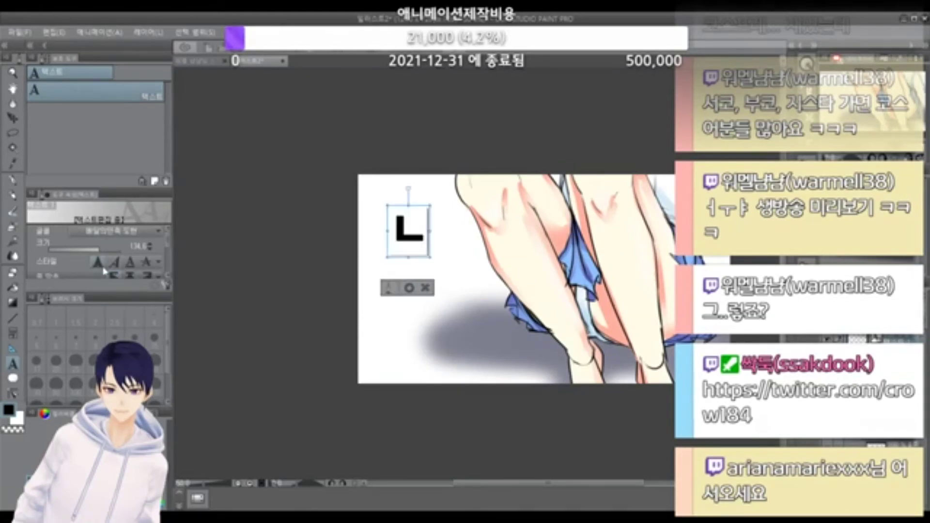
key("BackSpace")
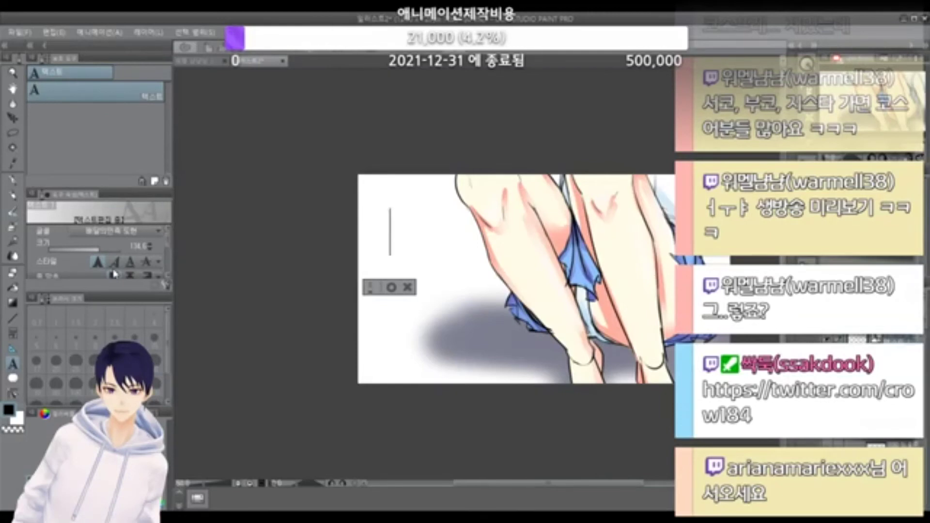
type("오")
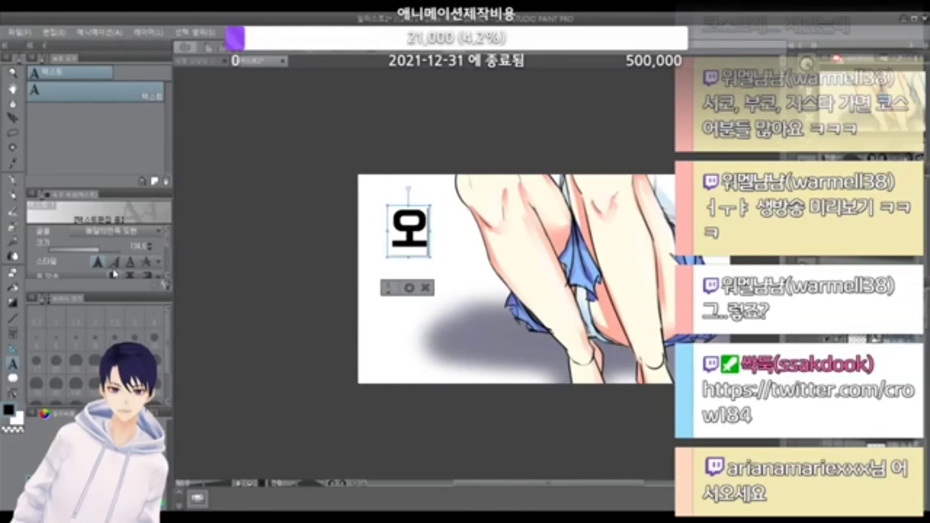
type("우야")
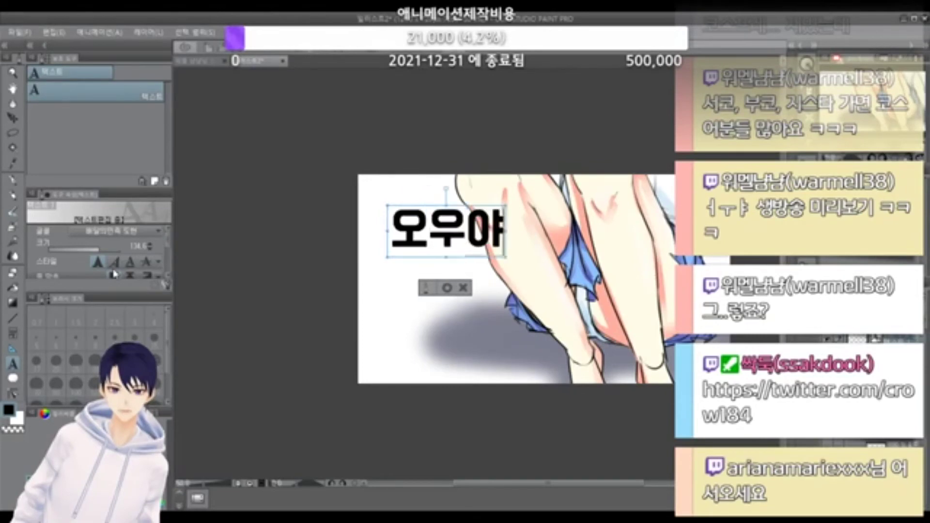
type("!")
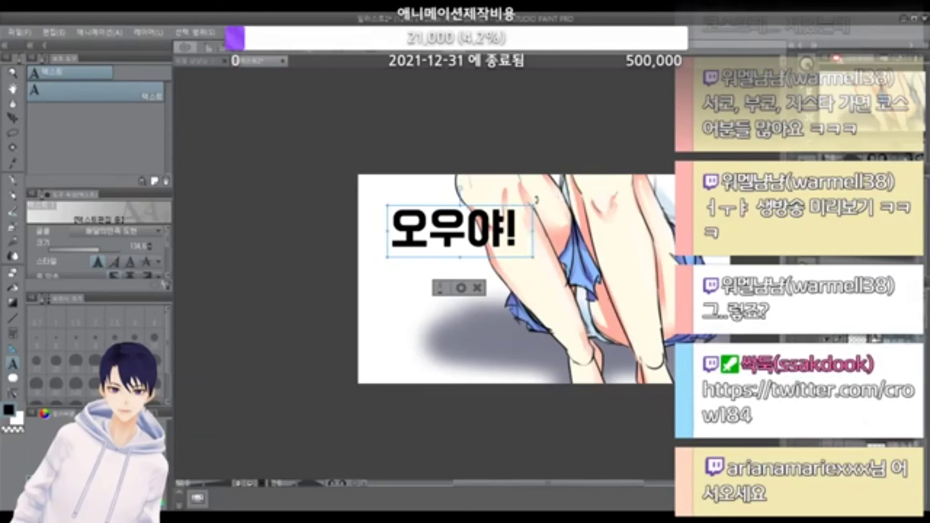
Step: Tilt the "오우야!" caption upward to the right and move it over the character's lower legs
left_click_drag(538, 202, 520, 184)
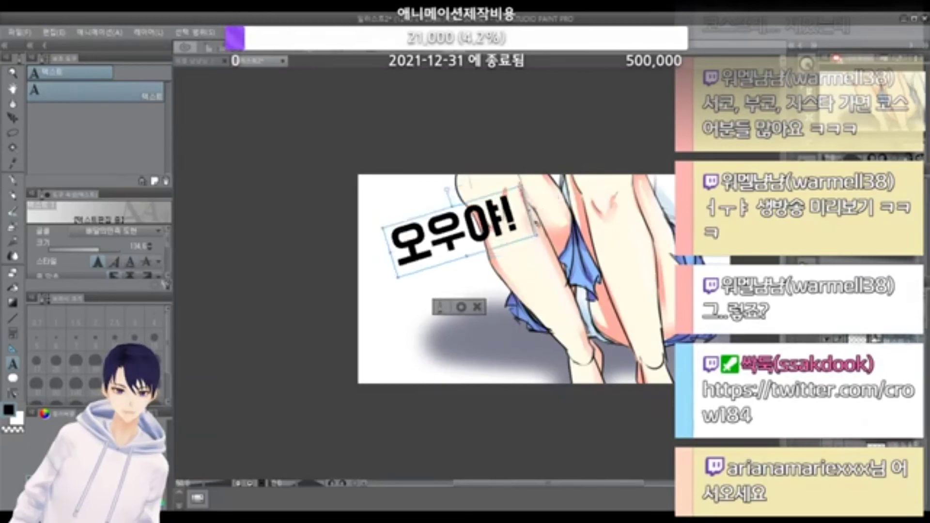
left_click_drag(490, 199, 616, 268)
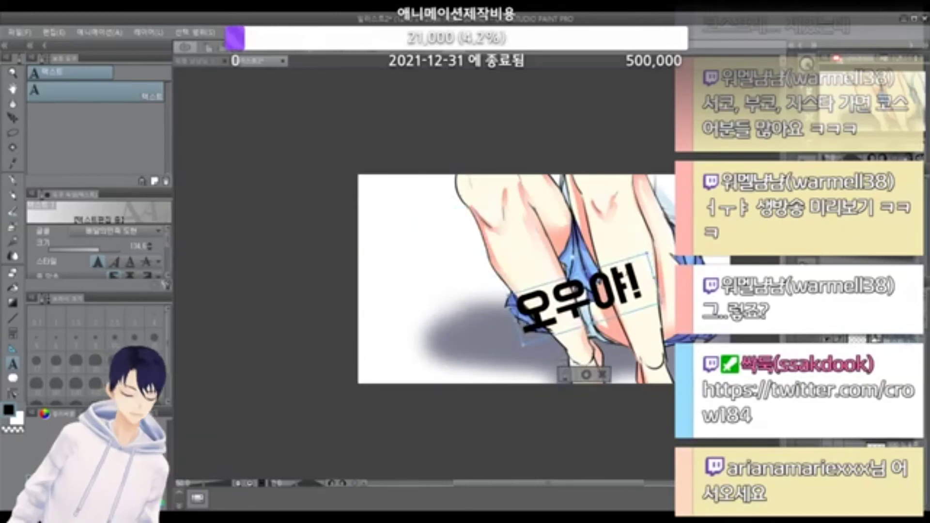
left_click_drag(623, 266, 631, 279)
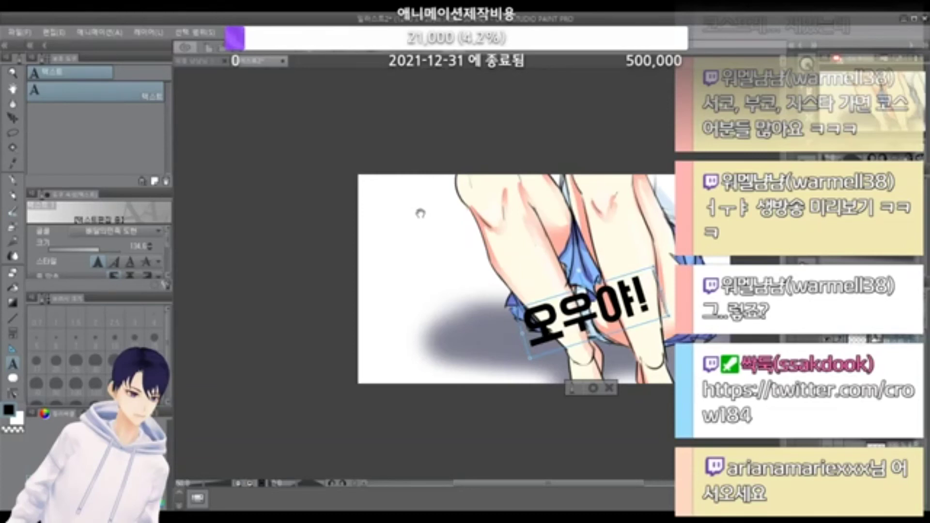
Step: Confirm the caption and set up a grey-blue bold text in the upper-left canvas area in 배달의민족 도현, size about 142, removing the test letters
left_click(93, 447)
left_click(92, 470)
left_click(592, 387)
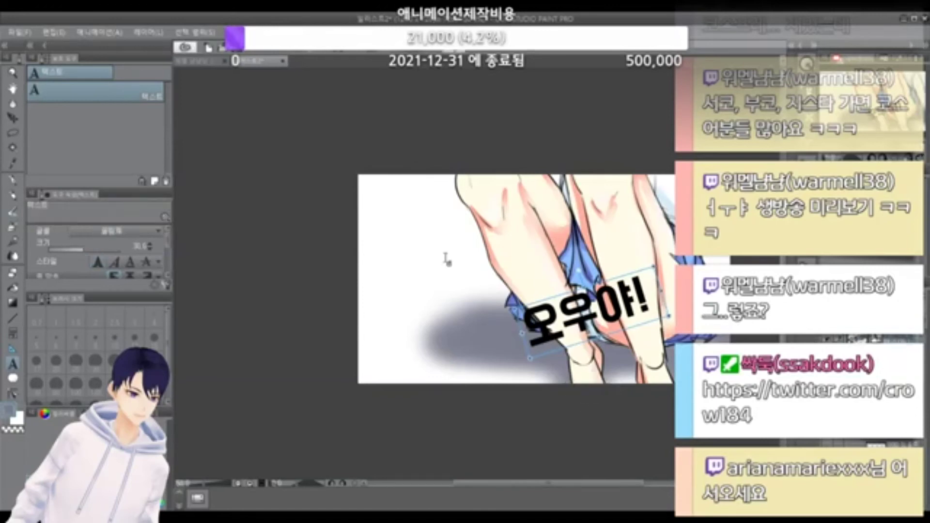
left_click(385, 213)
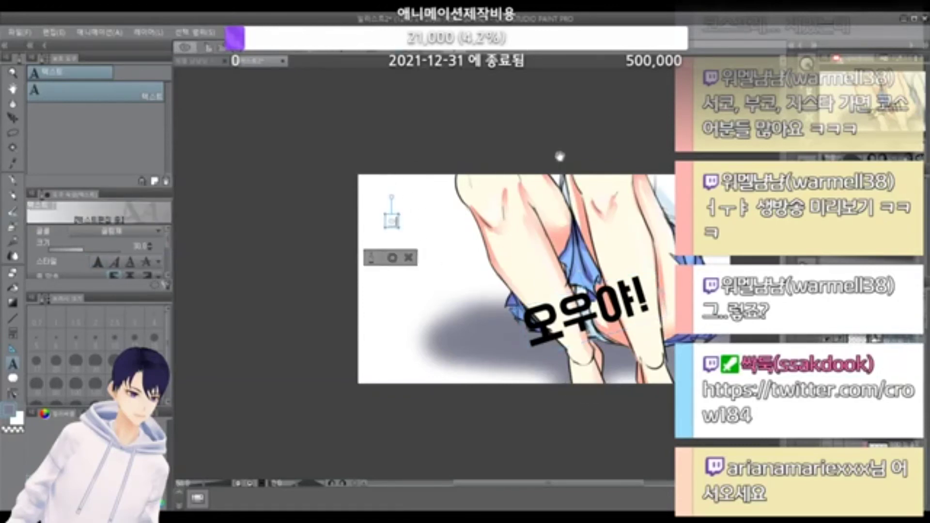
key("Escape")
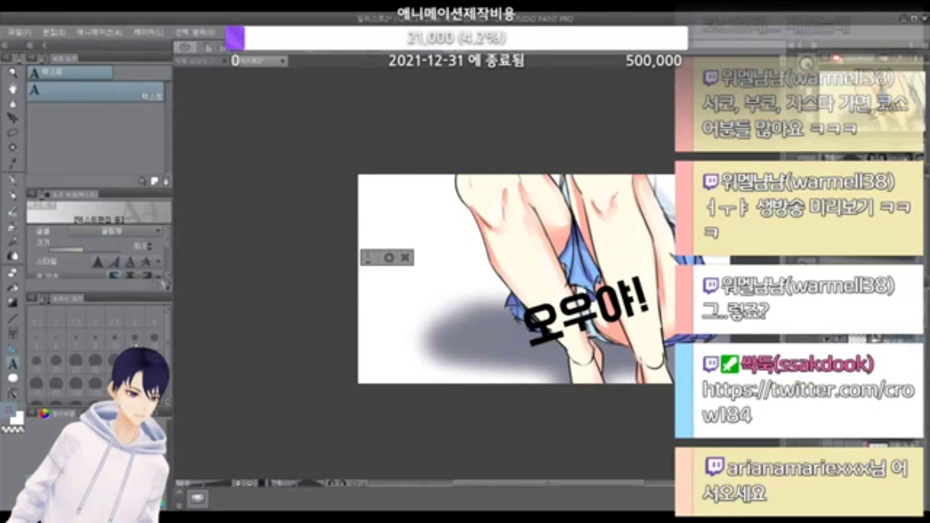
left_click(107, 253)
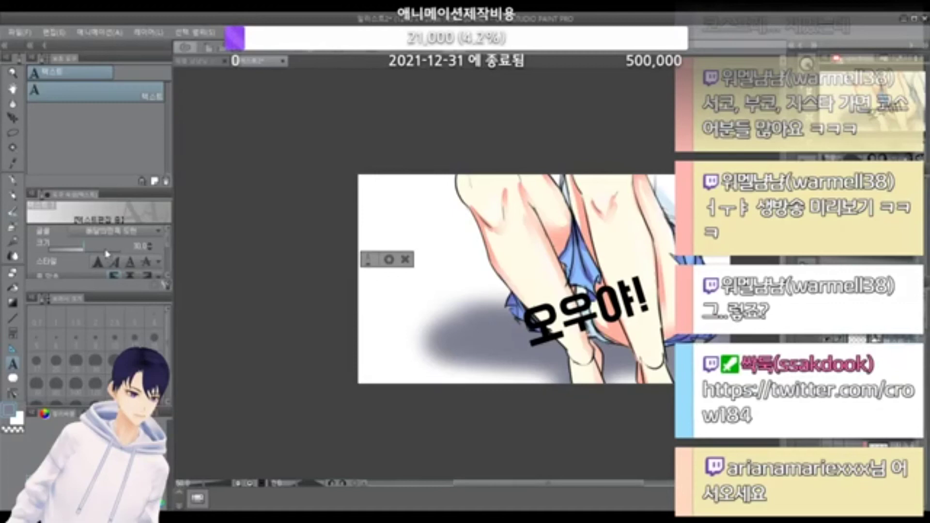
left_click(387, 222)
type("0")
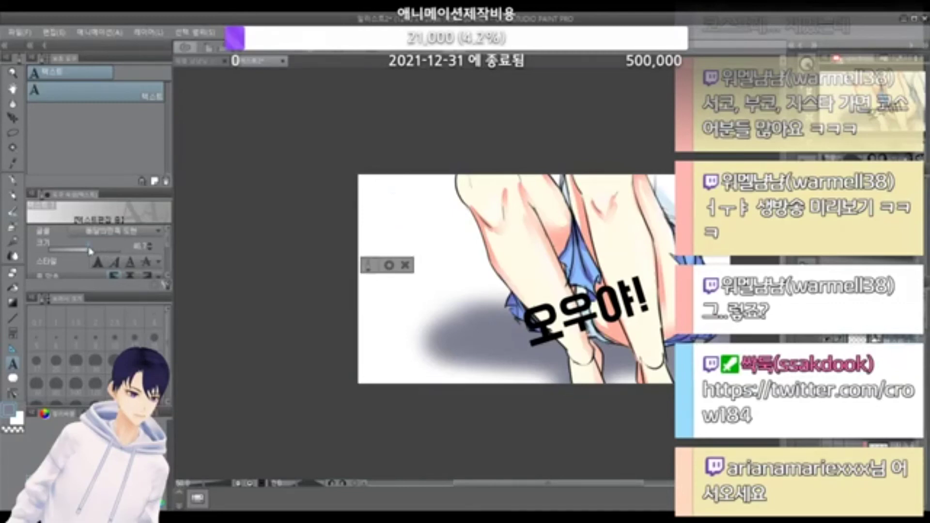
left_click_drag(90, 250, 102, 253)
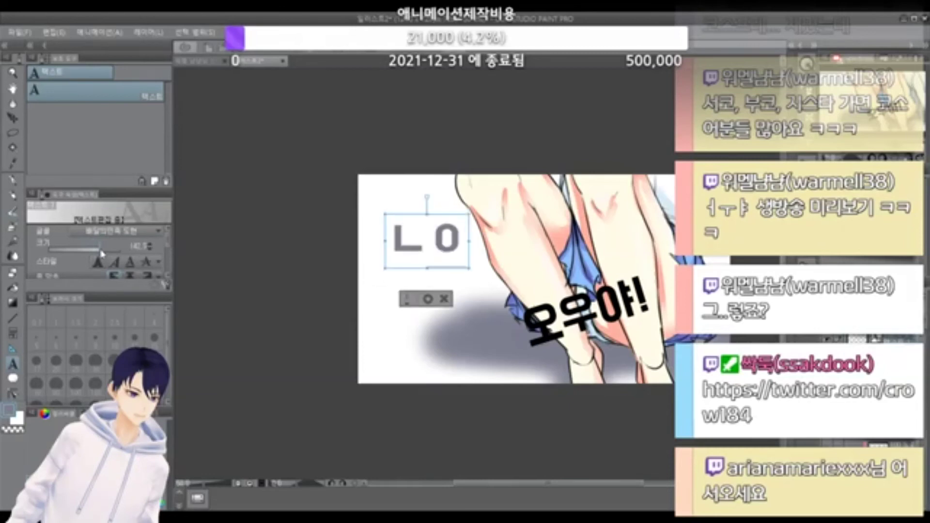
key("BackSpace")
key("BackSpace")
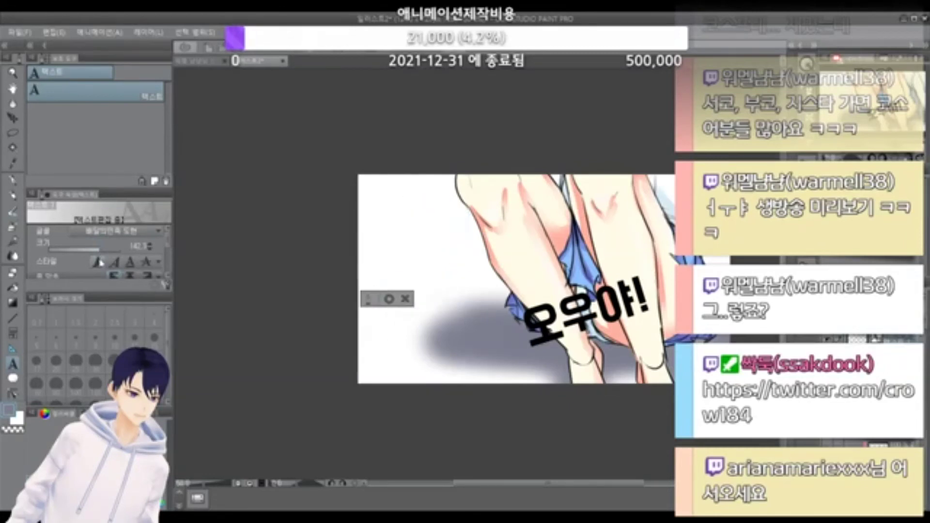
Step: Enter the title "이상형 월드컵" in the new text, correcting the mistyped syllables
type("이")
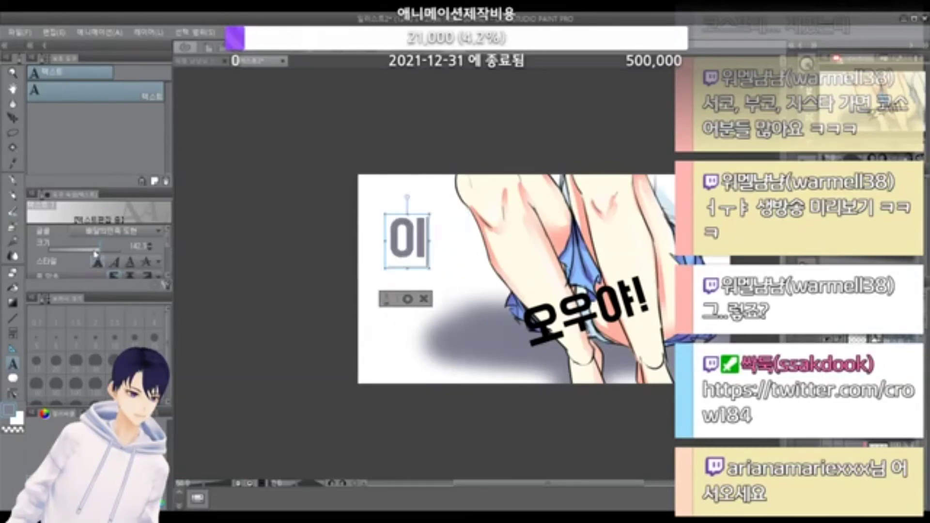
type("상려")
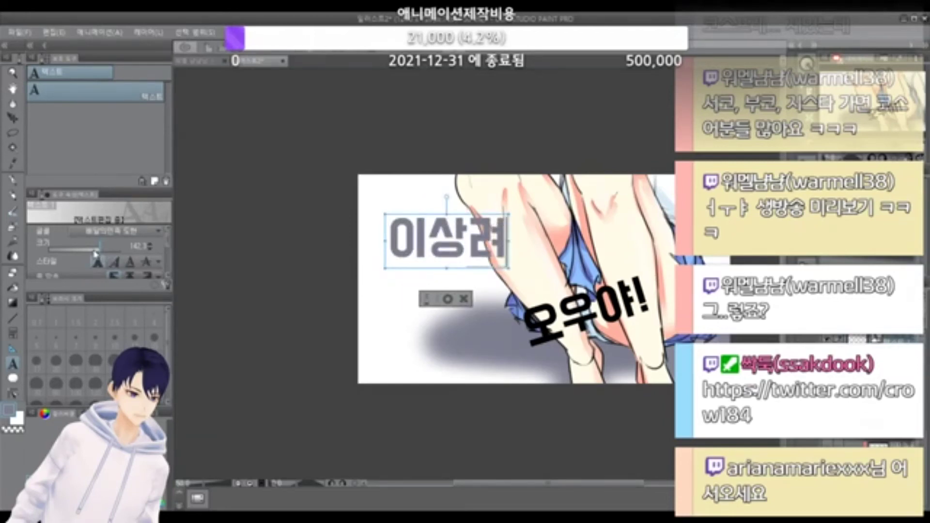
key("BackSpace")
key("BackSpace")
key("BackSpace")
type("사")
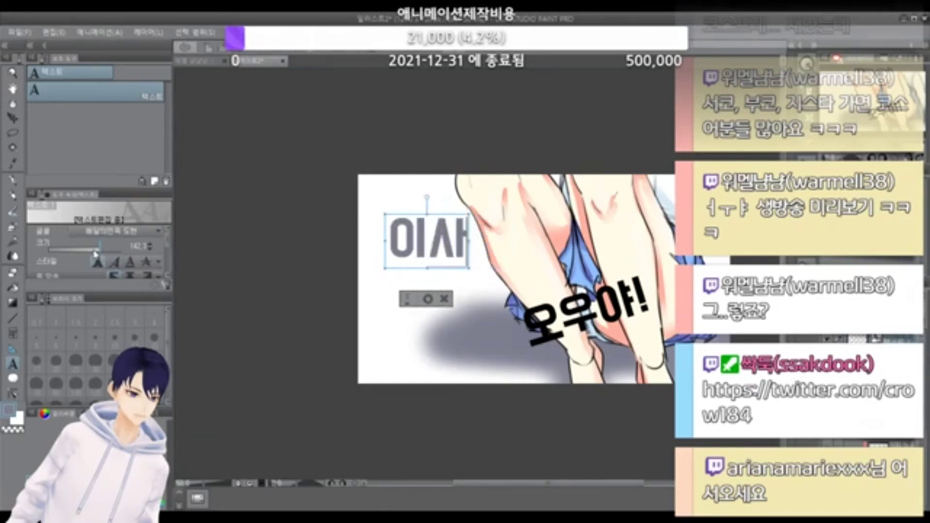
type("상형 우")
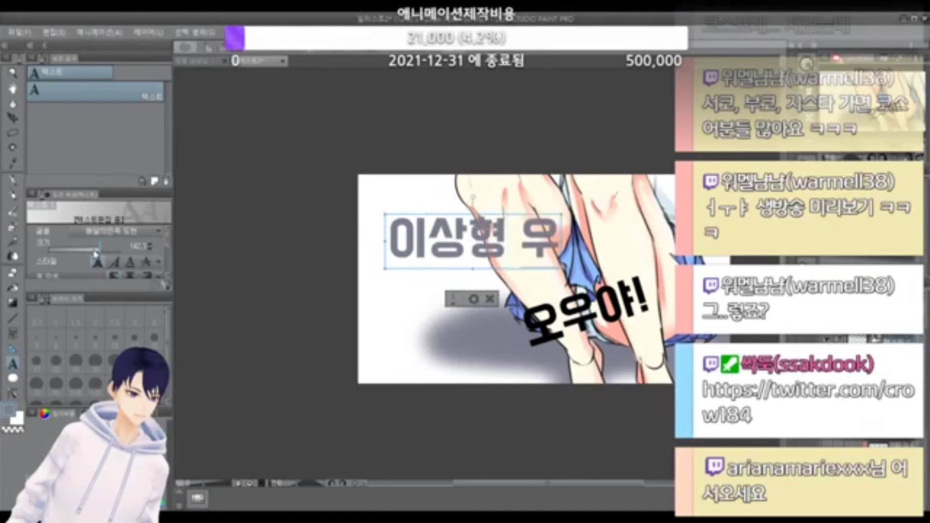
key("BackSpace")
type("월드컵")
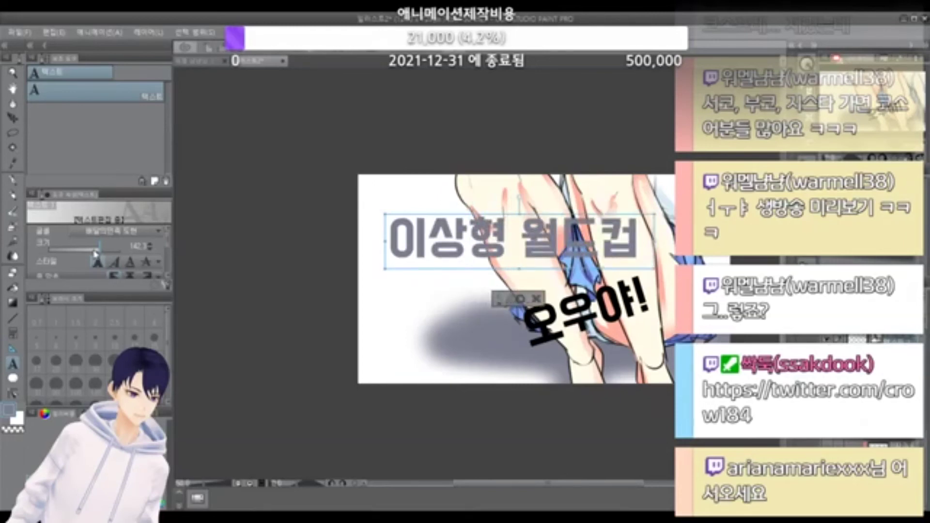
Step: Try adding a second line "ㅍㅌㅅ" under the title text
key("Return")
type("ㅍ")
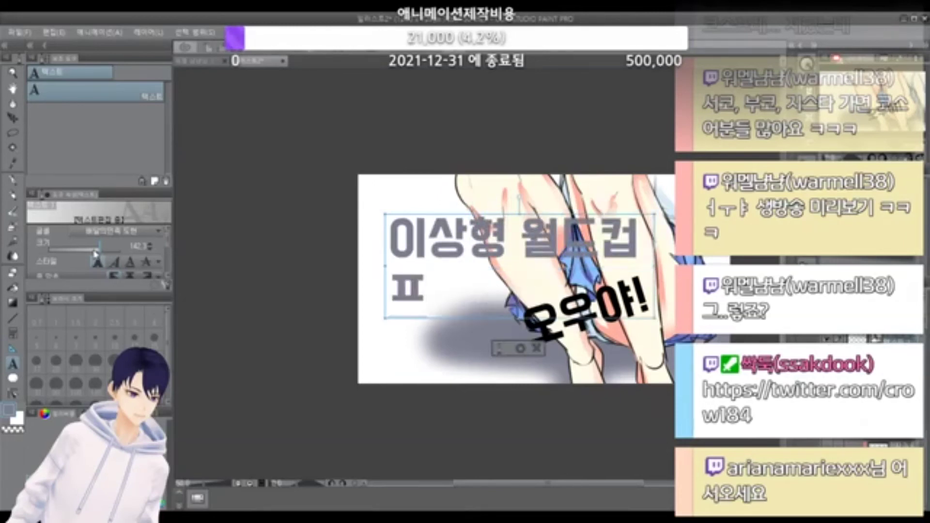
type("ㄷ")
key("BackSpace")
type("ㅌㅅ")
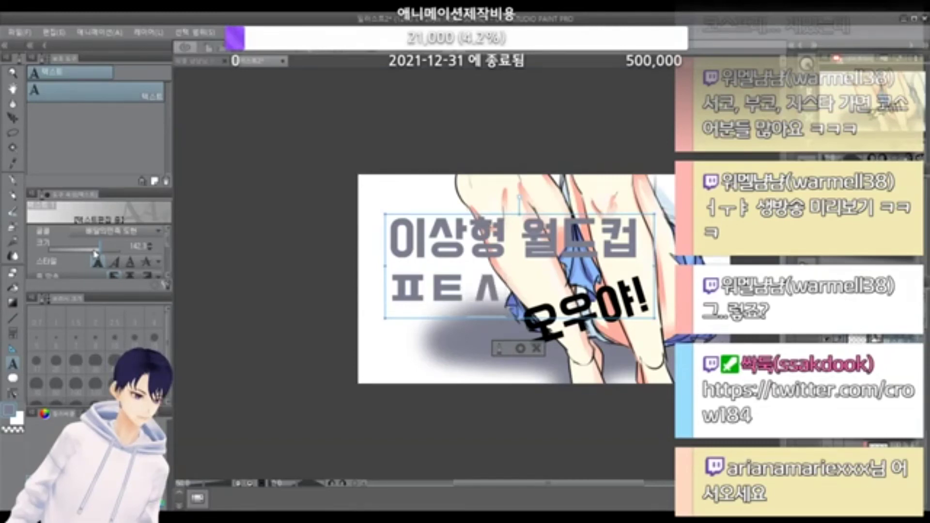
key("BackSpace")
key("BackSpace")
key("BackSpace")
key("BackSpace")
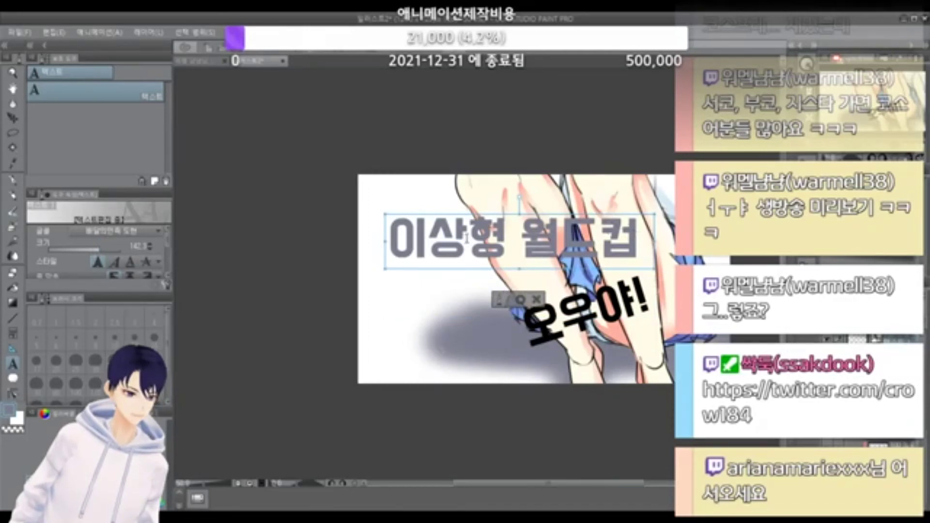
Step: Move the "이상형 월드컵" title into the canvas's upper-left corner and tilt it slightly upward to the right
left_click_drag(502, 219, 479, 196)
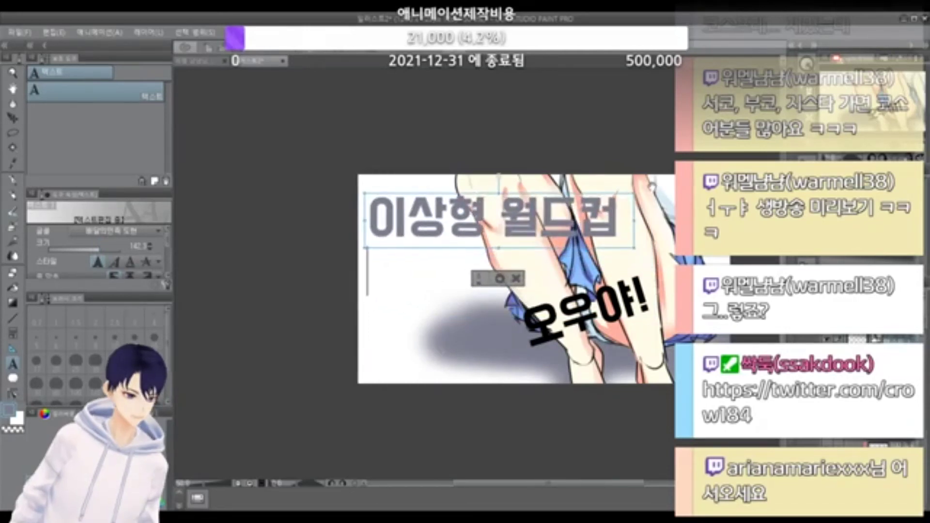
left_click_drag(636, 192, 634, 181)
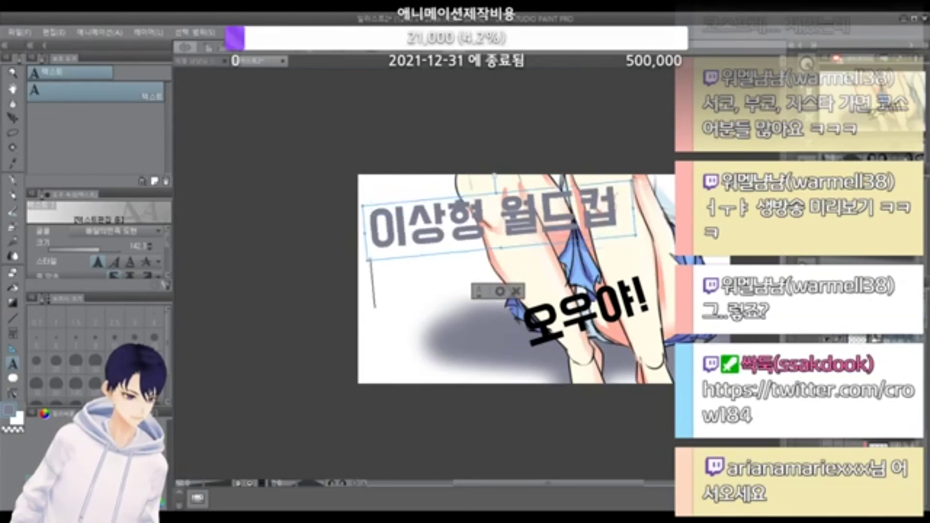
left_click_drag(538, 193, 531, 183)
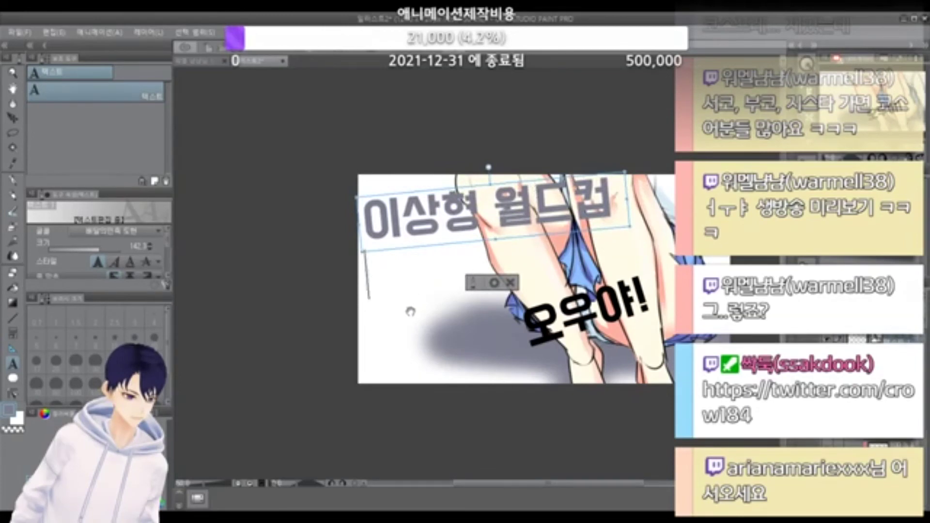
type("노")
key("BackSpace")
key("BackSpace")
left_click(395, 286)
left_click(390, 285)
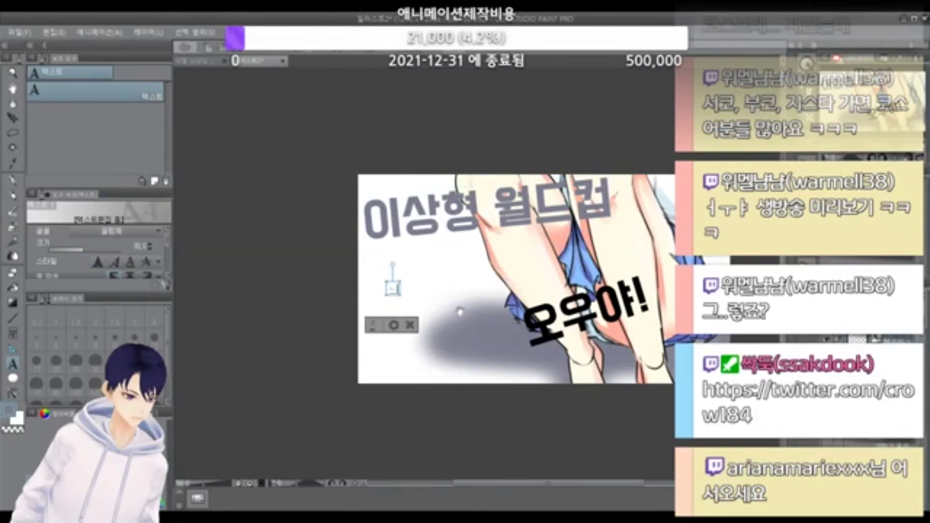
left_click(409, 328)
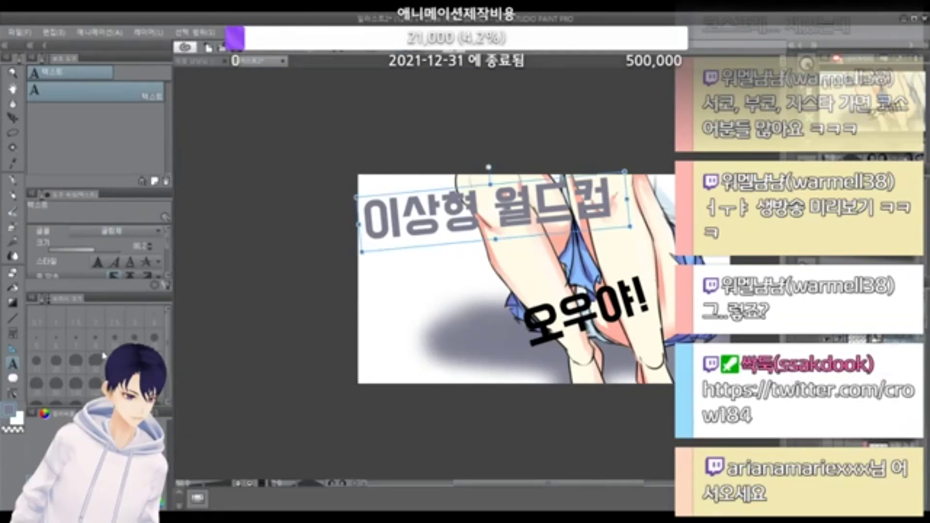
Step: Add a smaller bold text in 배달의민족 도현 beginning "노벨충의 ㅍㅌㅅ" and ending "??", tilted upward to the right just beneath the title
left_click(101, 335)
left_click(392, 276)
type("ㄴ")
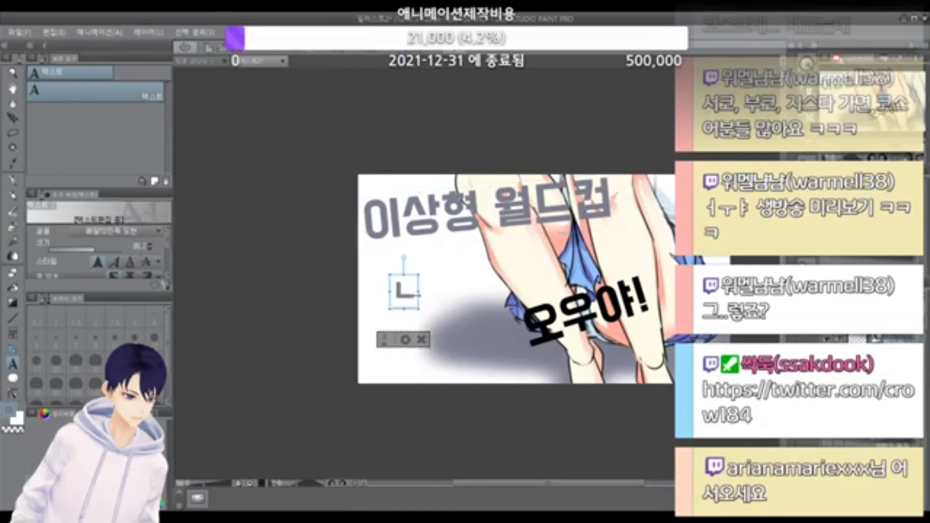
key("BackSpace")
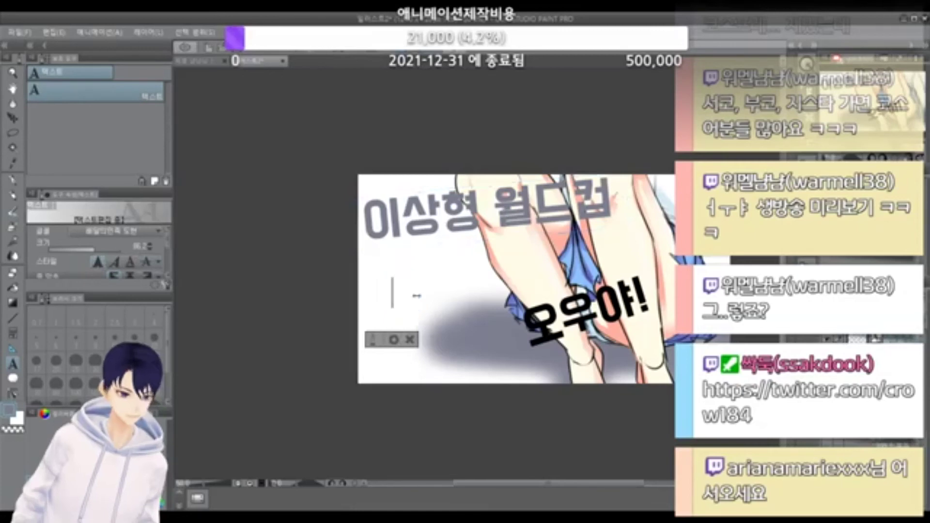
type("노벨이")
key("BackSpace")
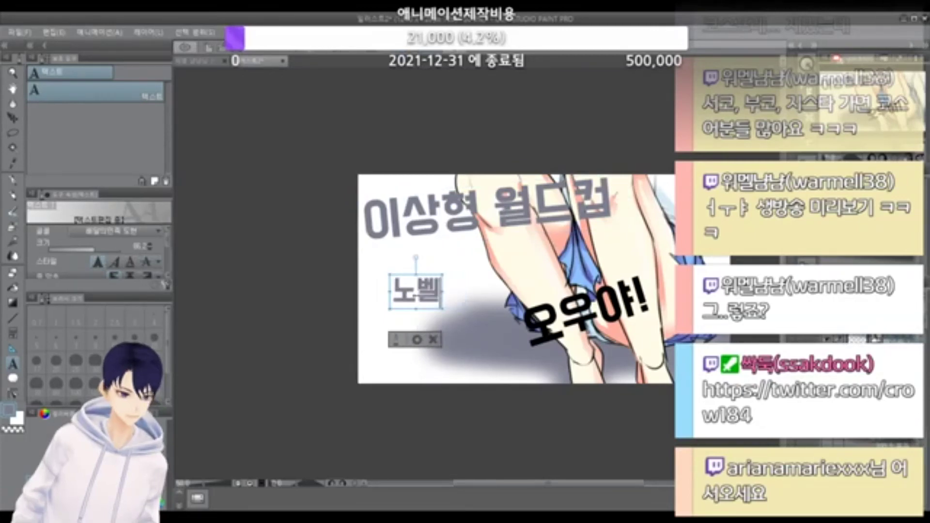
type("추ㅇ의")
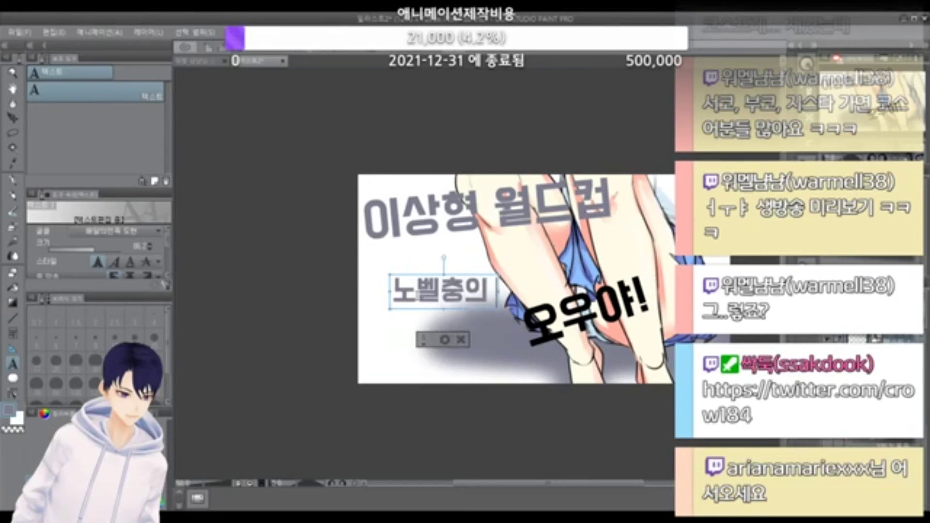
type(" ㅍㅌㅅ")
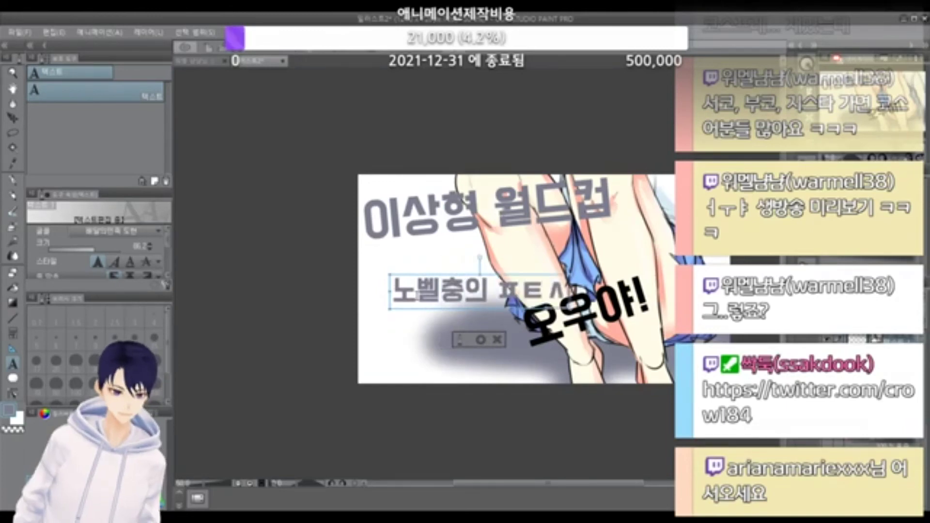
type("ㄷ??")
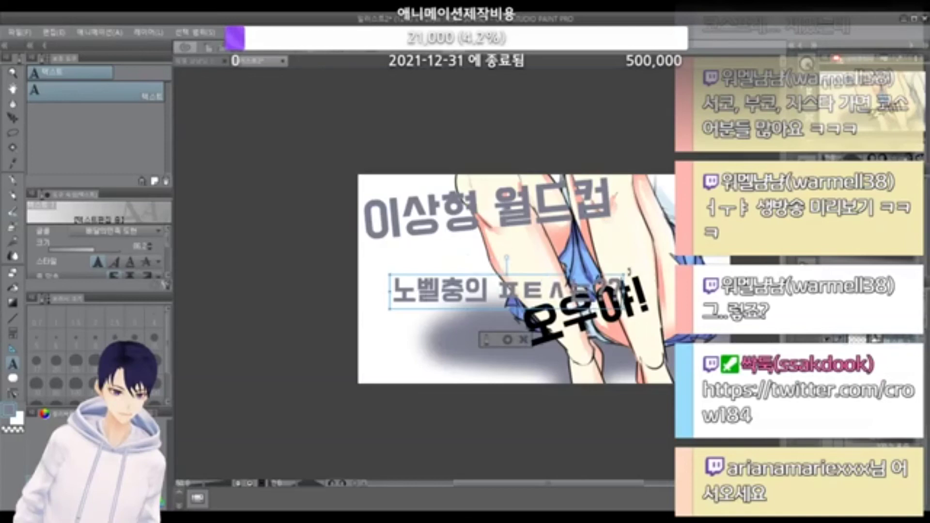
left_click_drag(629, 273, 628, 264)
left_click_drag(565, 268, 545, 241)
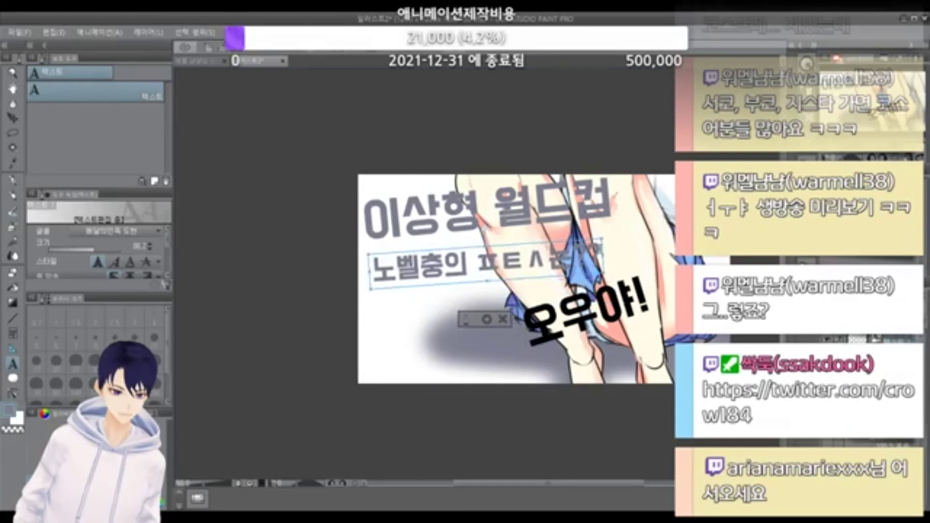
Step: Add more question marks at the end of the subtitle so it reads "노벨충의 ㅍㅌㅅ는????"
left_click(601, 253)
type("??")
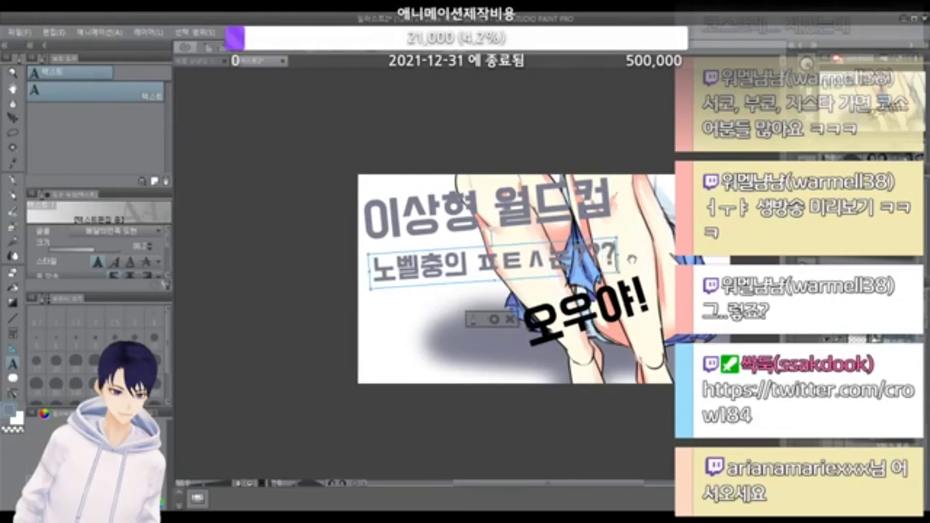
key("Left")
key("Left")
key("Left")
key("Left")
key("Left")
key("Left")
key("Left")
key("Left")
key("Left")
key("Left")
key("Left")
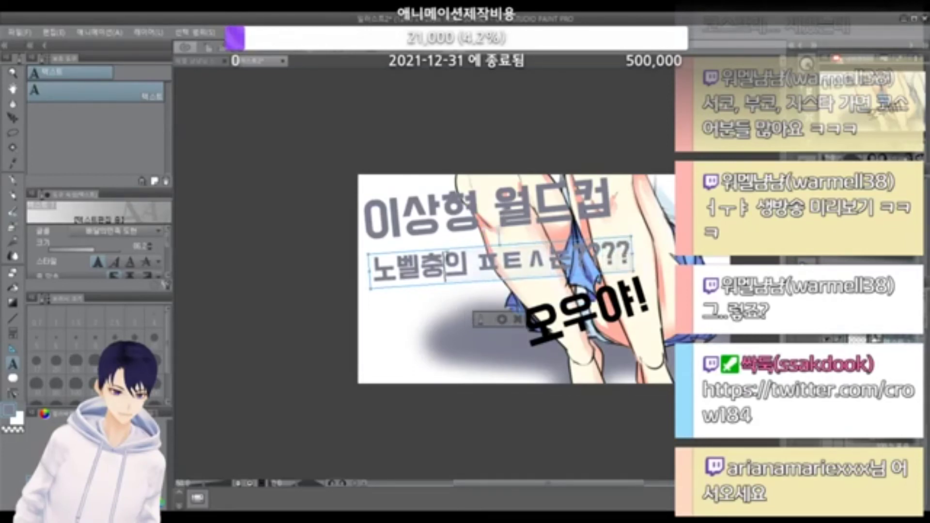
key("Right")
key("Right")
key("Right")
key("Right")
key("Right")
key("Right")
key("Right")
key("Right")
key("Right")
key("Right")
key("Right")
left_click(640, 120)
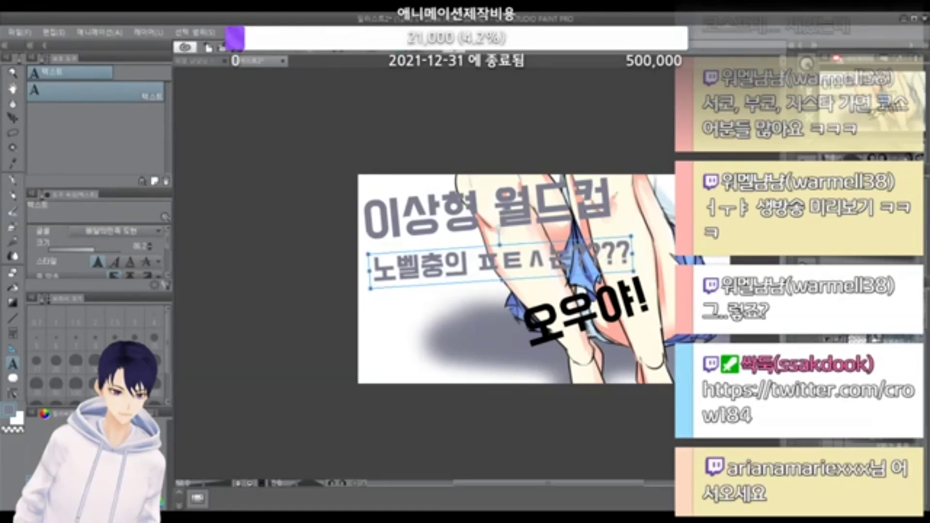
Step: Merge the title and subtitle text layers into one layer and leave it visible
left_click(879, 442)
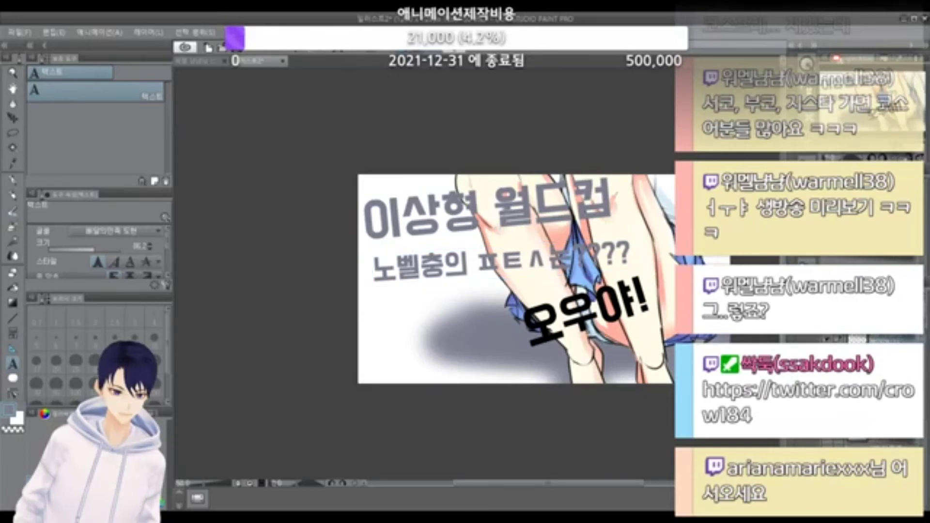
left_click(879, 420)
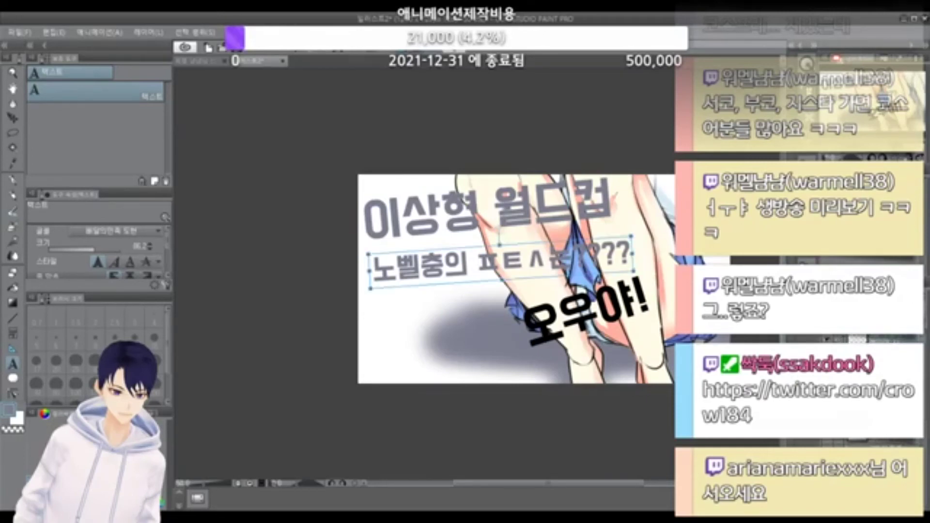
key("ctrl+e")
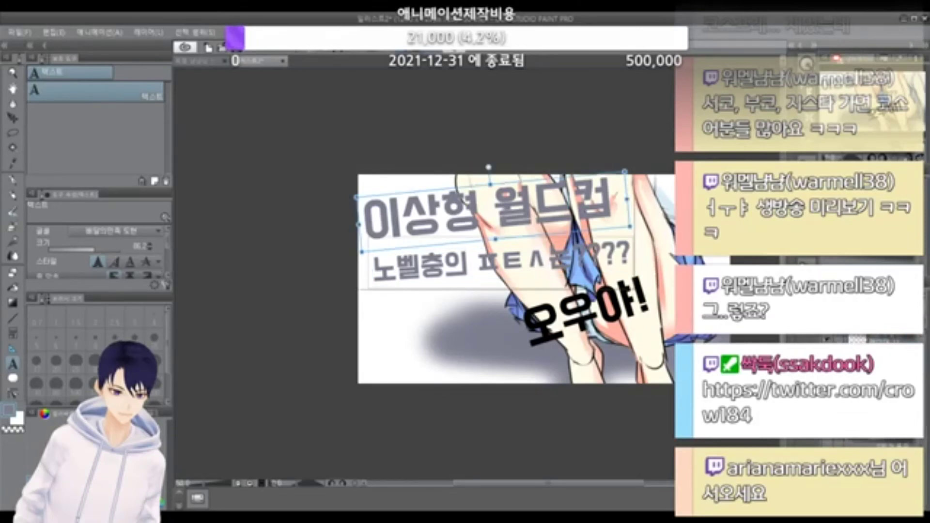
left_click(828, 420)
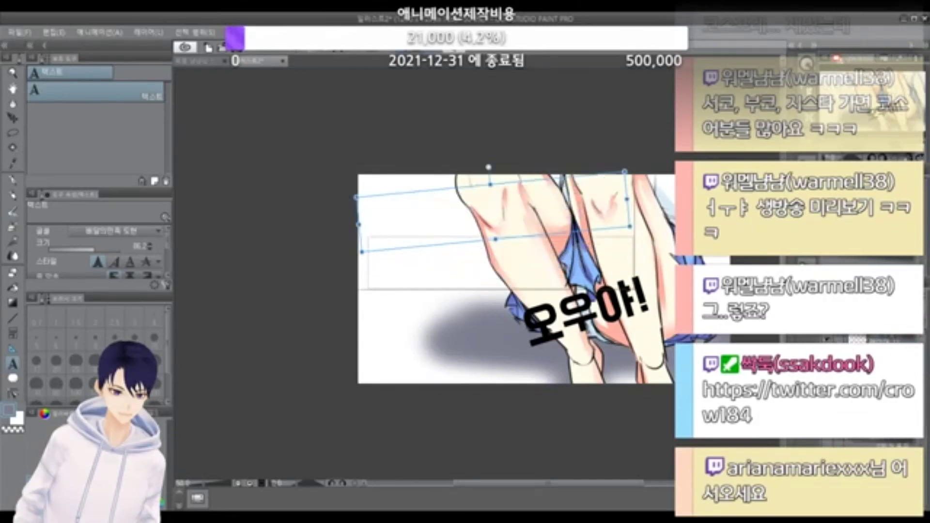
key("ctrl+z")
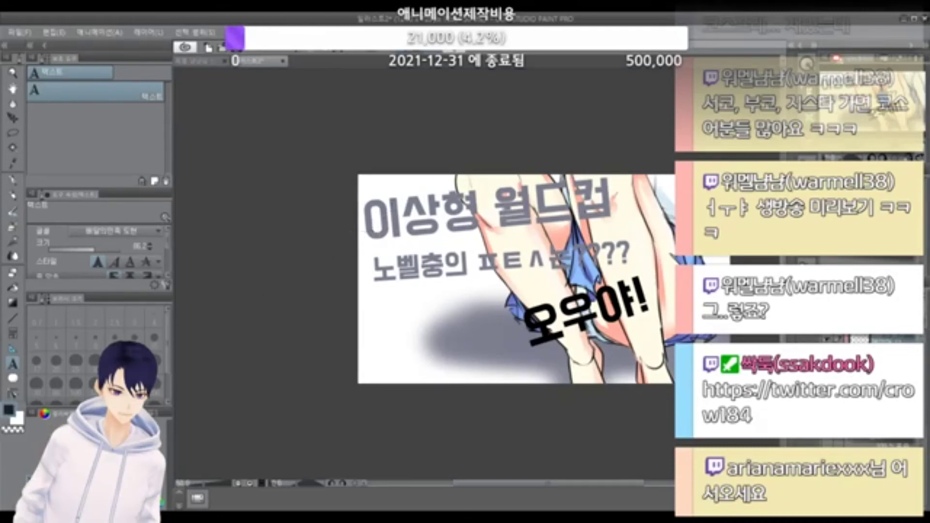
Step: Paint black diagonal pen stripes over the first syllables of the "이상형 월드컵" title lettering
left_click(13, 180)
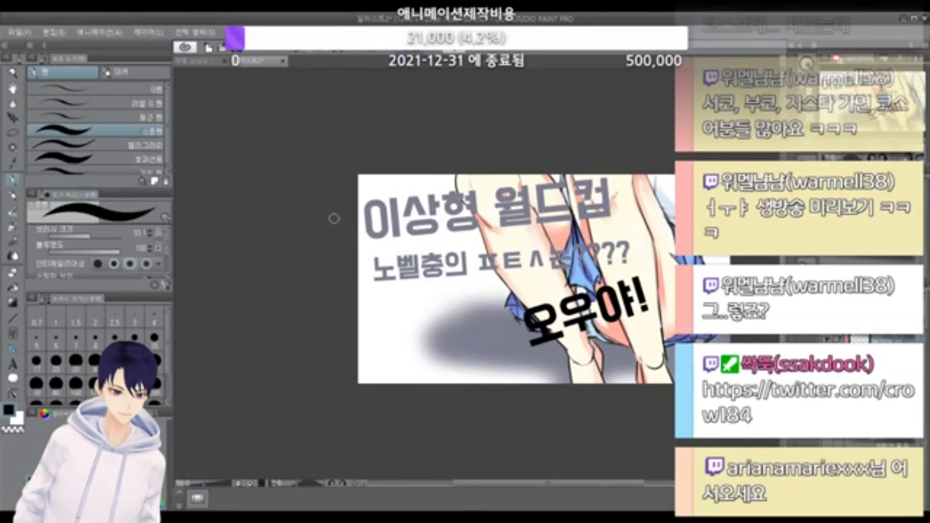
mouse_move(364, 216)
left_mouse_down()
mouse_move(395, 186)
mouse_move(408, 191)
left_mouse_up()
left_click_drag(373, 239, 445, 183)
left_click_drag(383, 237, 470, 182)
left_click_drag(330, 282, 442, 199)
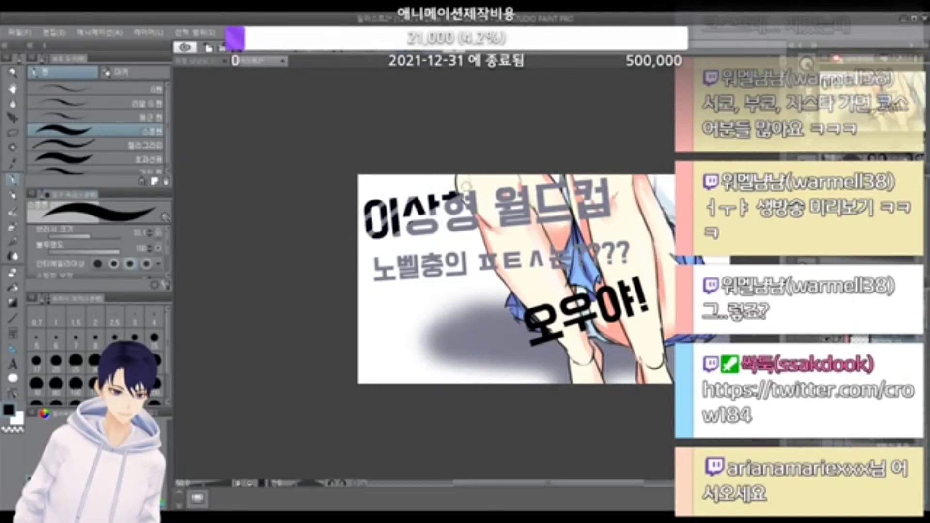
Step: Continue the black diagonal pen stripes across the rest of the title and the whole subtitle lettering
left_click_drag(406, 237, 477, 186)
left_click_drag(374, 281, 529, 185)
left_click_drag(417, 280, 532, 199)
left_click_drag(450, 276, 593, 180)
mouse_move(485, 271)
left_mouse_down()
mouse_move(645, 196)
mouse_move(609, 201)
left_mouse_up()
left_click_drag(537, 269, 593, 239)
left_click_drag(584, 271, 637, 236)
left_click_drag(552, 320, 628, 254)
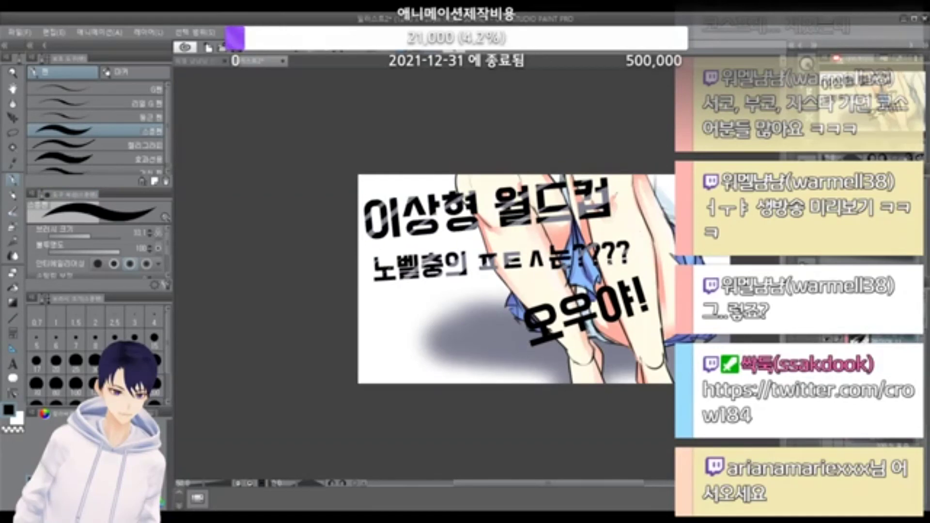
Step: Undo the black stripes beyond the title's first syllables, keeping black as the drawing colour
key("x")
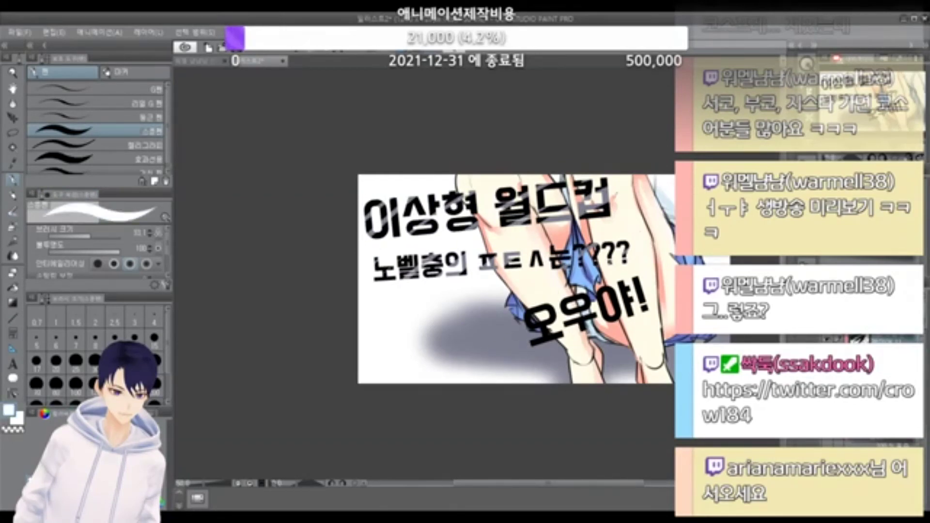
scroll(623, 318, "up", 2)
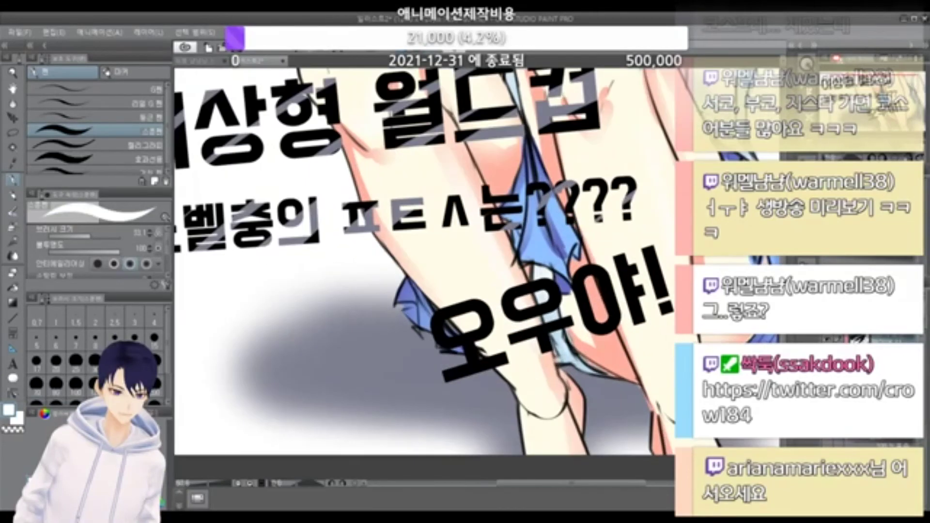
key("ctrl+z")
key("ctrl+y")
key("ctrl+z")
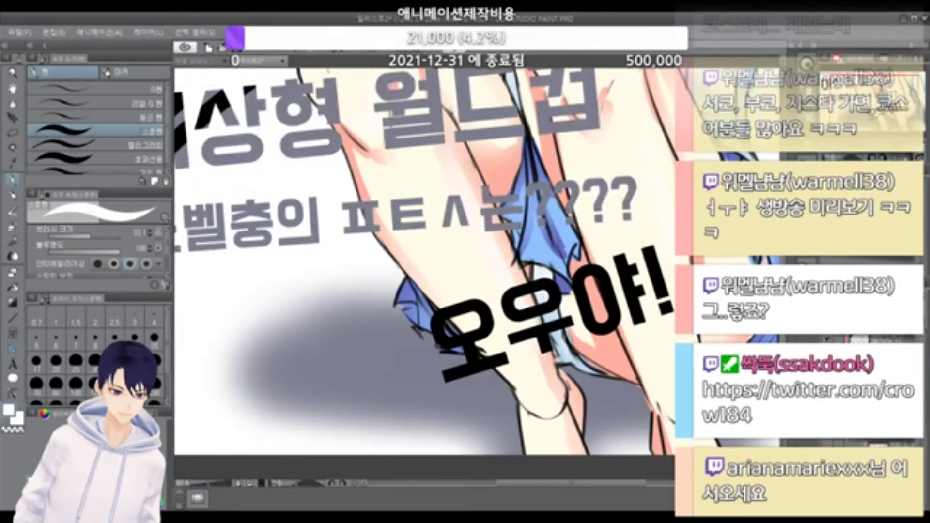
scroll(647, 285, "down", 3)
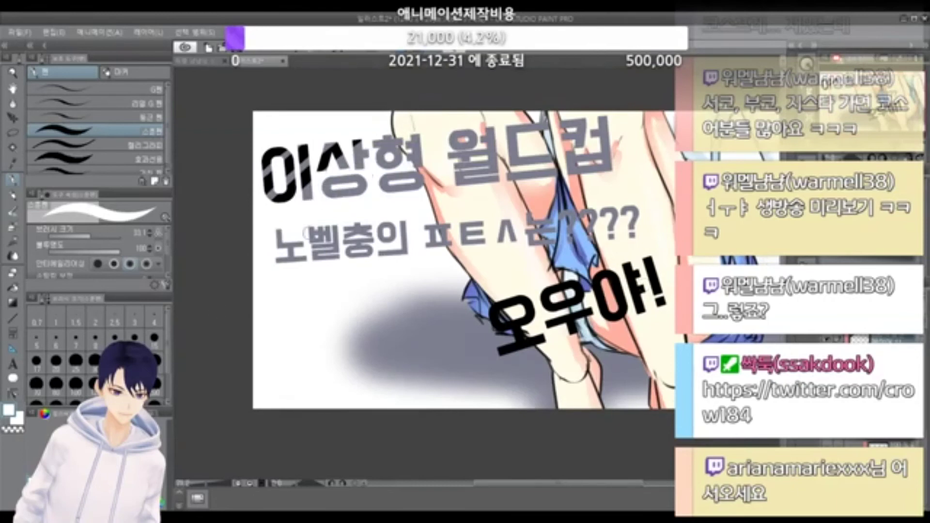
key("x")
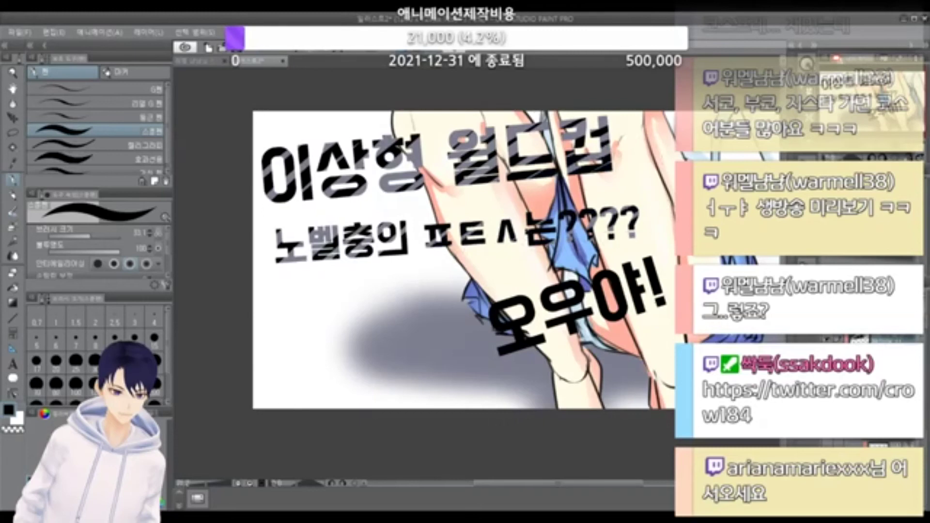
Step: Paint grey diagonal pen stripes across the black "오우야!" caption lettering
key("c")
left_click_drag(518, 282, 441, 389)
mouse_move(546, 269)
left_mouse_down()
mouse_move(475, 349)
mouse_move(484, 349)
left_mouse_up()
left_click_drag(581, 266, 487, 364)
left_click_drag(641, 235, 494, 362)
mouse_move(562, 320)
left_mouse_down()
mouse_move(635, 281)
mouse_move(615, 318)
mouse_move(658, 291)
left_mouse_up()
scroll(576, 165, "down", 3)
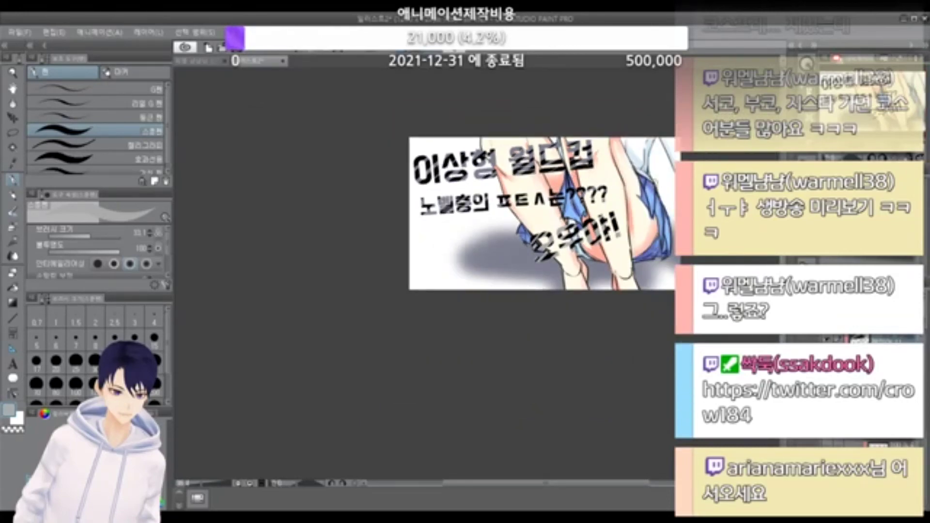
Step: Select the lettering of the title, subtitle and caption and expand the selection outward around the letters
scroll(612, 188, "up", 3)
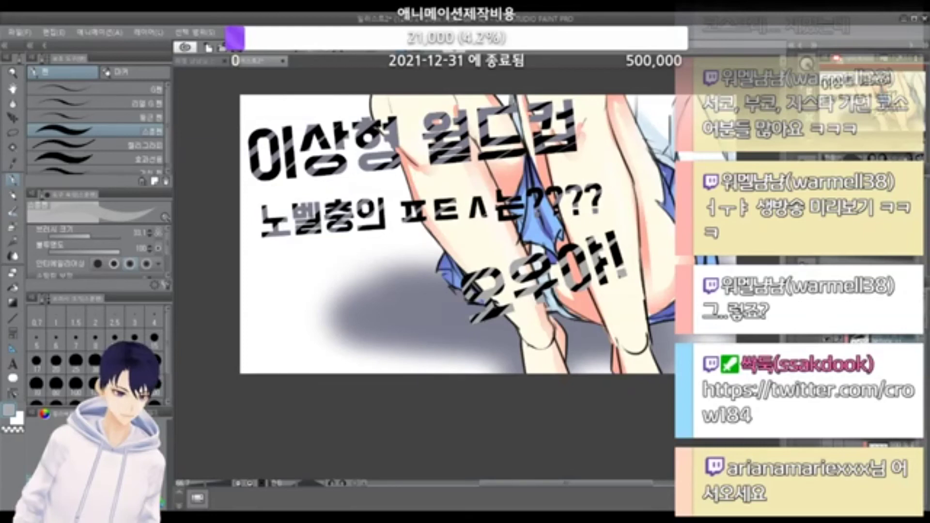
key("ctrl+z")
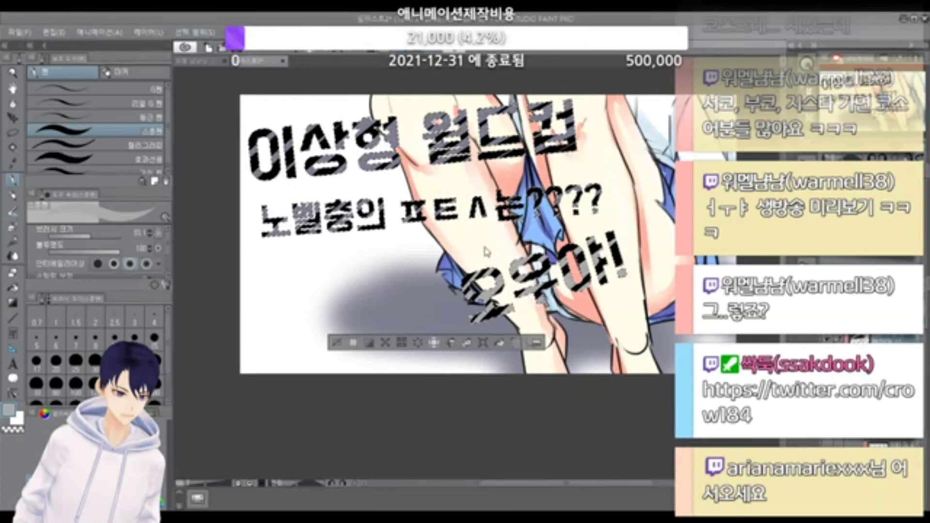
left_click(537, 254)
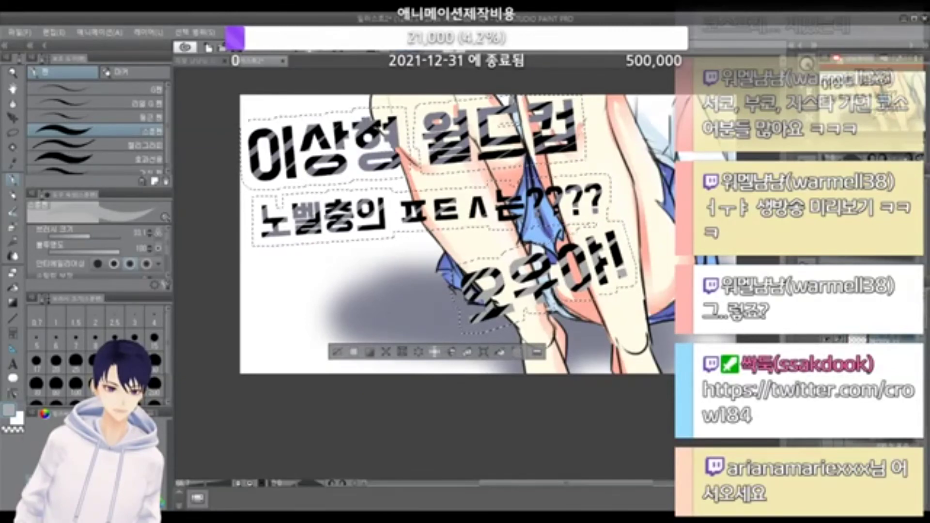
Step: Paint a soft dark grey shadow around the title's first syllables inside the selection, using the soft airbrush at size 22.4
left_click(78, 464)
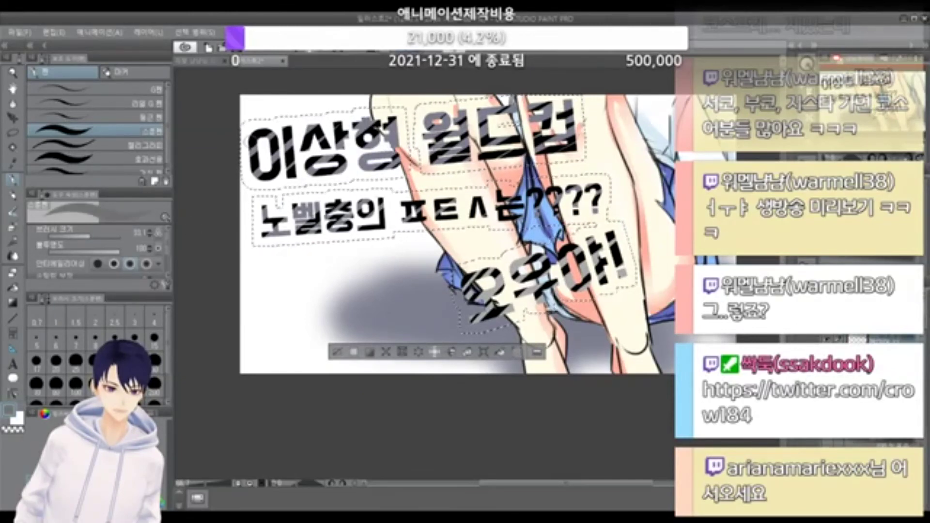
left_click(12, 212)
left_click(13, 226)
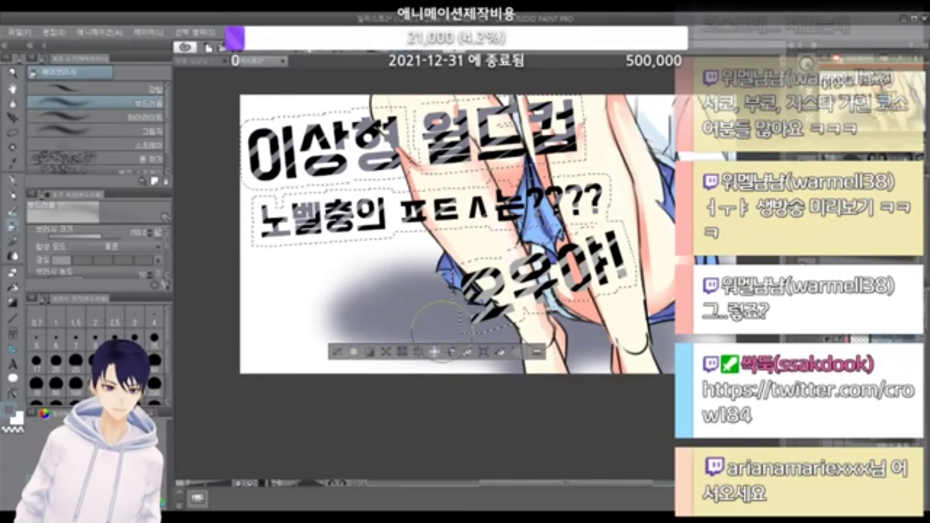
scroll(281, 138, "up", 3)
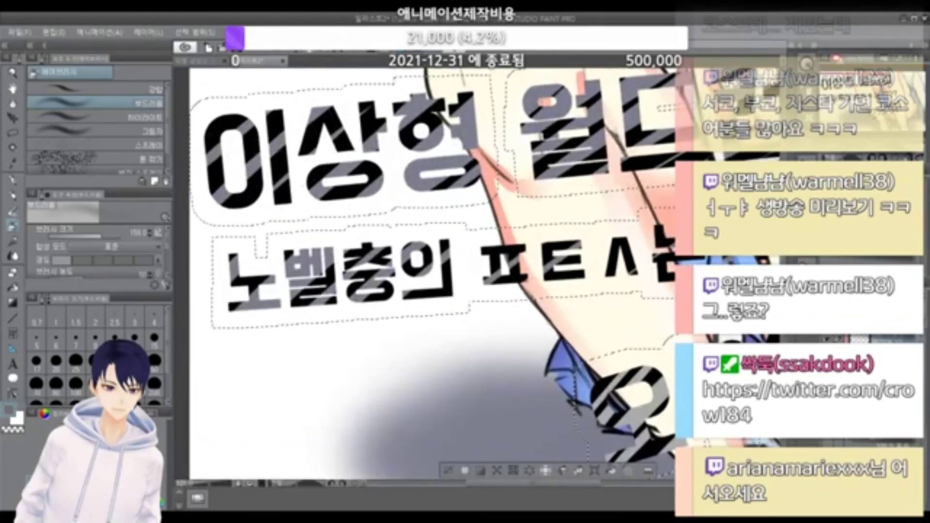
left_click_drag(254, 146, 249, 128)
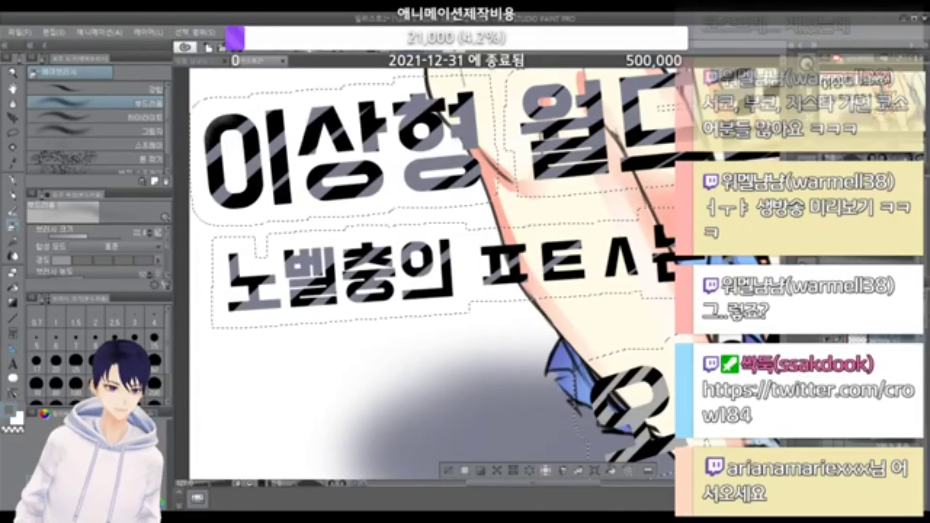
key("ctrl+z")
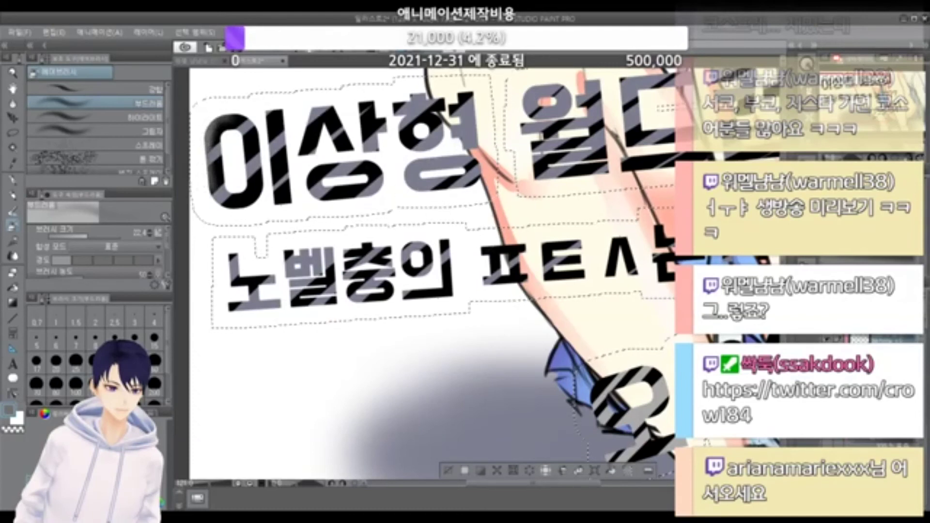
left_click_drag(214, 125, 208, 186)
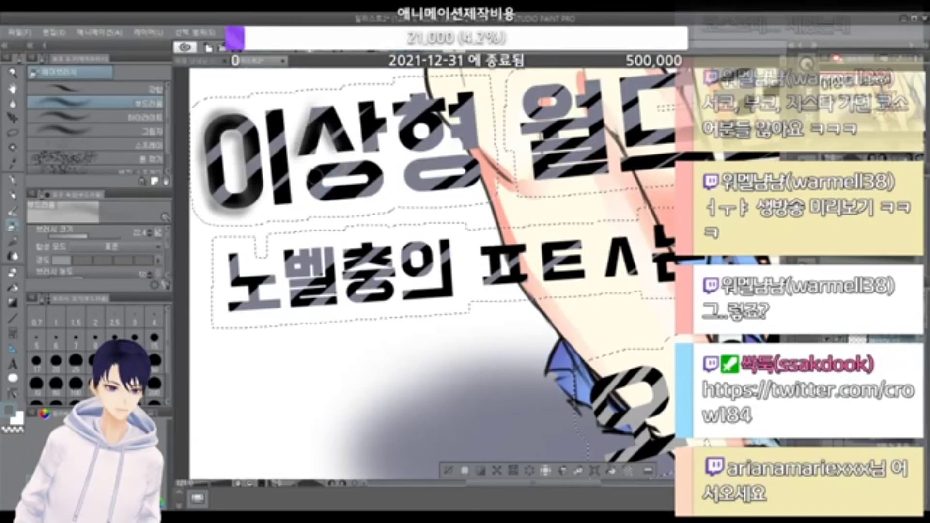
mouse_move(307, 197)
left_mouse_down()
mouse_move(332, 196)
mouse_move(310, 175)
mouse_move(304, 194)
mouse_move(328, 196)
mouse_move(318, 170)
left_mouse_up()
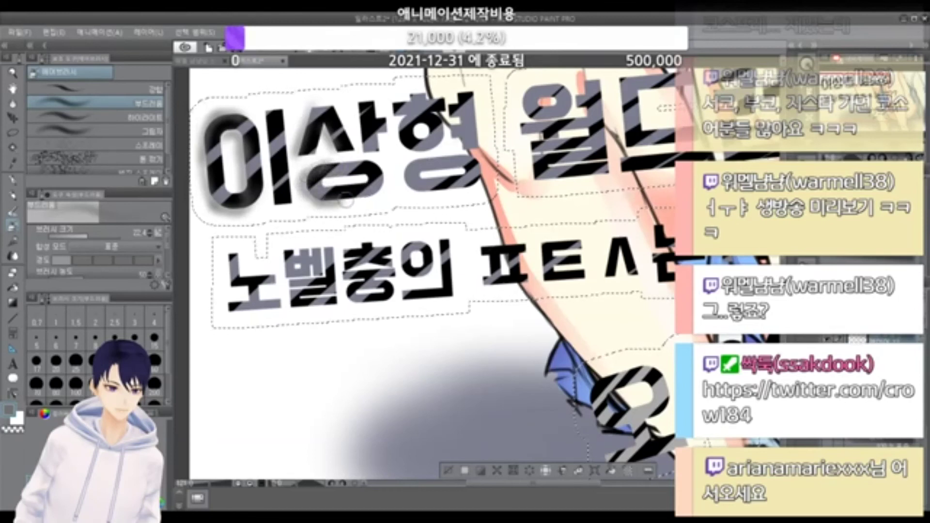
Step: Extend the soft airbrush shadow around the syllables "상" and "형" of the title, undoing unwanted strokes
mouse_move(346, 201)
left_mouse_down()
mouse_move(337, 189)
mouse_move(366, 179)
left_mouse_up()
key("ctrl+z")
key("ctrl+z")
mouse_move(357, 119)
left_mouse_down()
mouse_move(361, 157)
mouse_move(397, 125)
mouse_move(426, 151)
mouse_move(420, 132)
left_mouse_up()
key("ctrl+z")
key("ctrl+z")
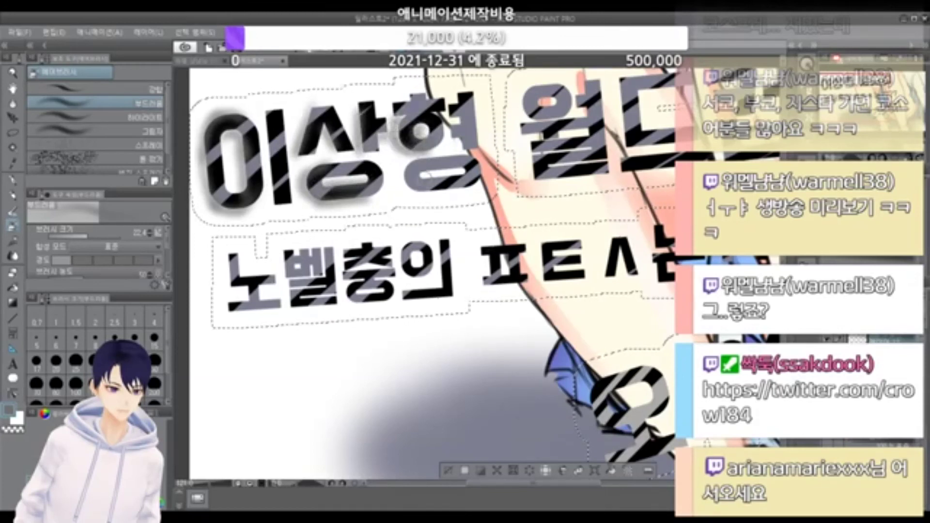
mouse_move(408, 166)
left_mouse_down()
mouse_move(406, 186)
mouse_move(436, 192)
mouse_move(484, 177)
left_mouse_up()
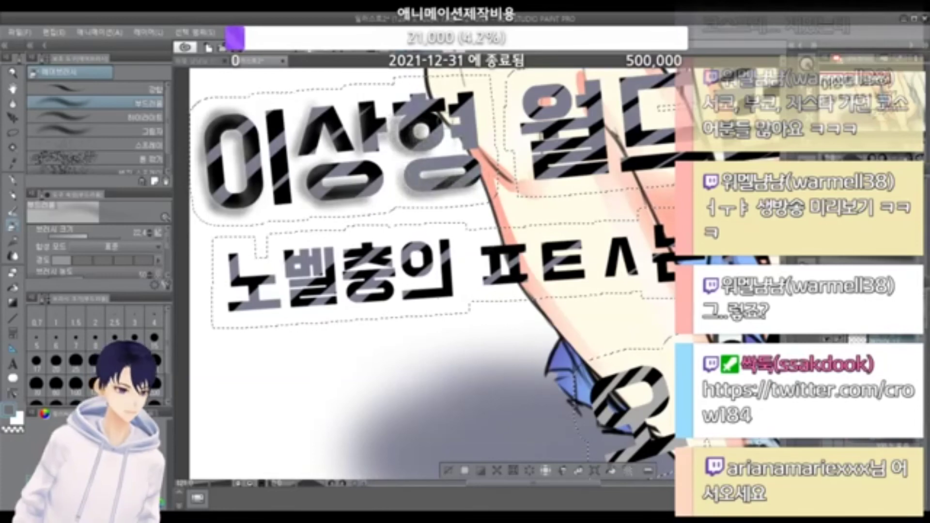
mouse_move(445, 114)
left_mouse_down()
mouse_move(455, 148)
mouse_move(479, 153)
left_mouse_up()
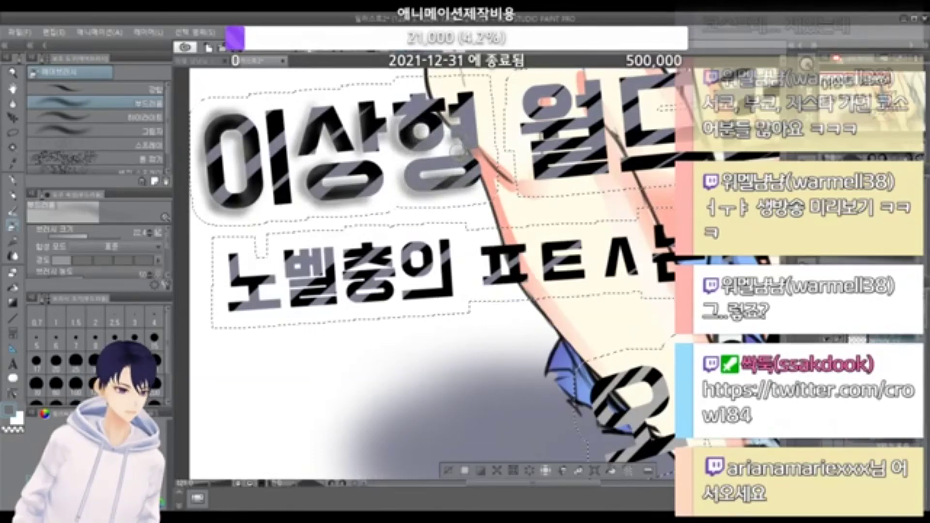
Step: Airbrush a soft dark shadow around the "ㅍㅌㅅ" letters of the subtitle and clear the selection
scroll(453, 155, "down", 5)
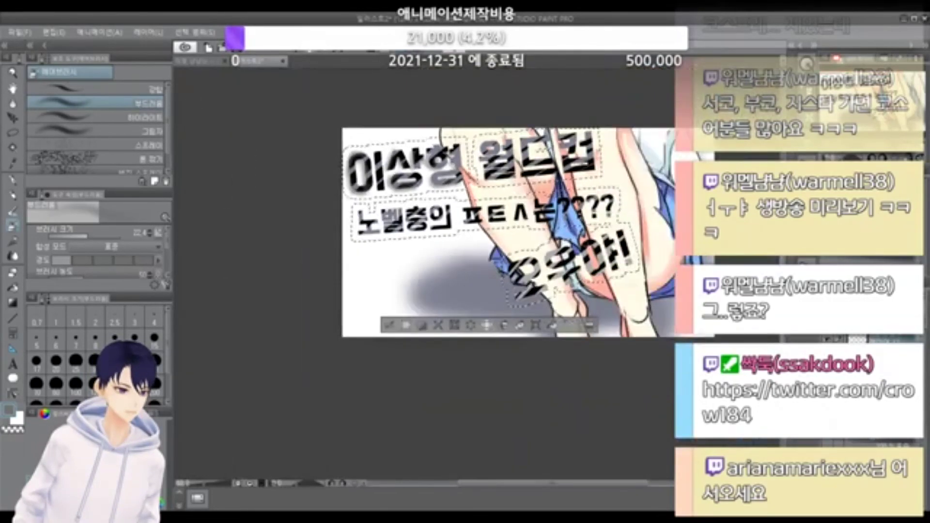
scroll(509, 233, "up", 5)
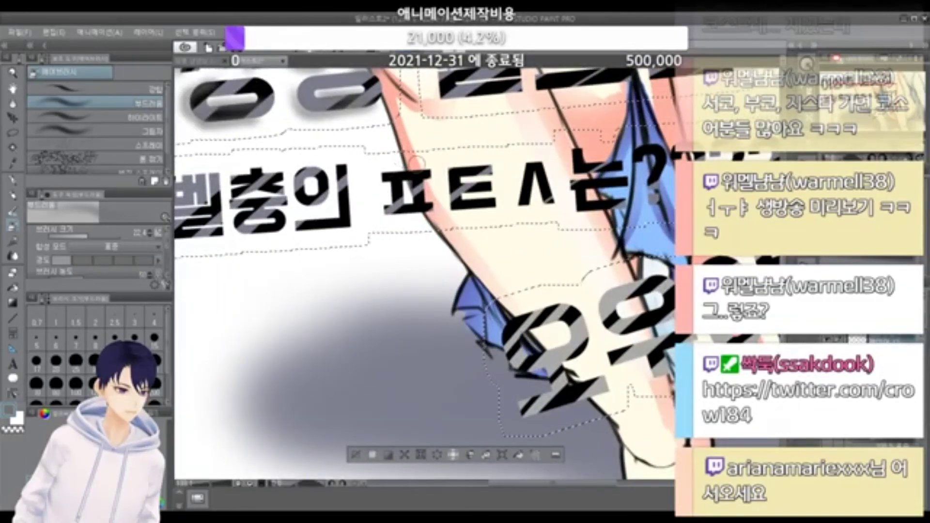
left_click_drag(383, 173, 385, 204)
key("ctrl+z")
key("ctrl+z")
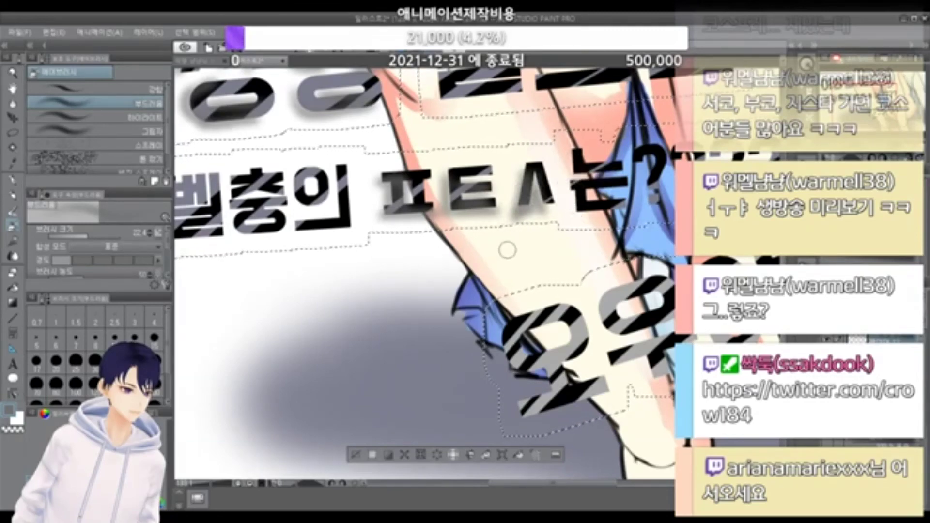
scroll(565, 183, "down", 2)
scroll(494, 297, "down", 1)
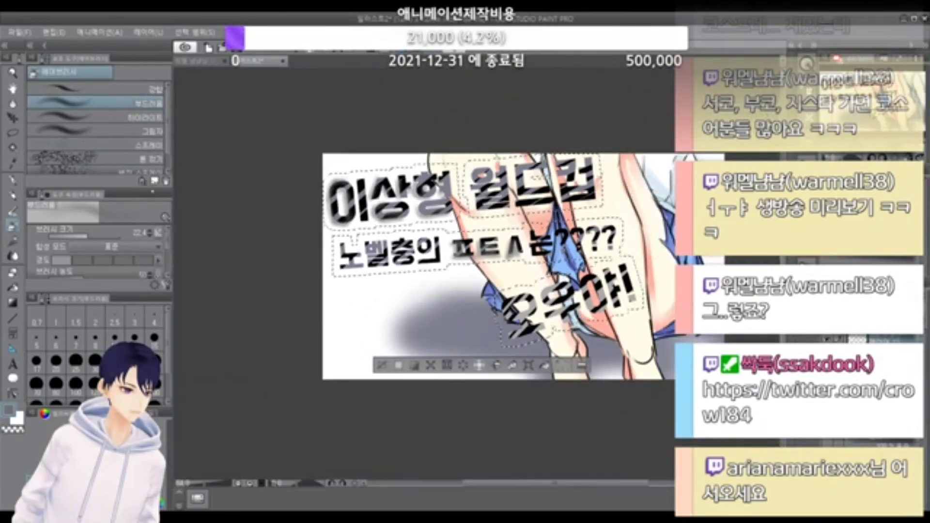
left_click(13, 131)
key("ctrl+d")
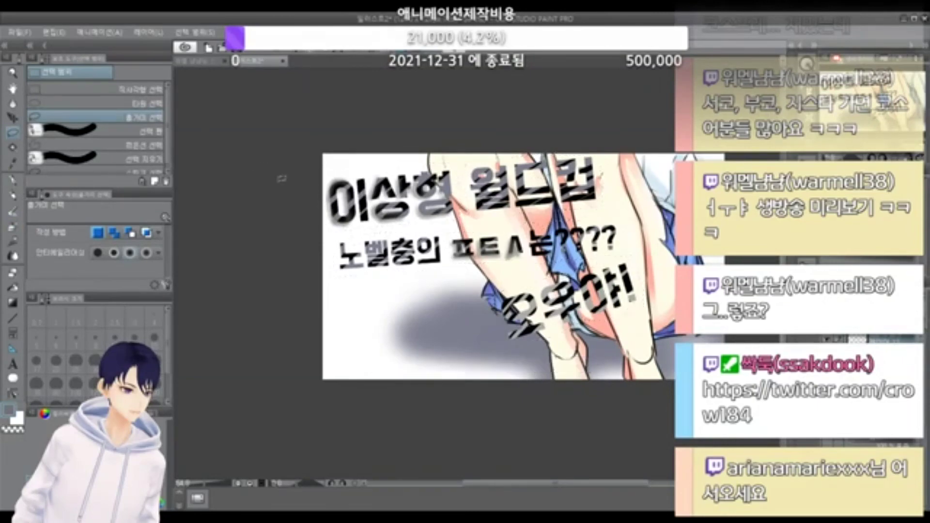
Step: Airbrush a soft white glow around the letters of the caption "오우야!" with the soft airbrush at size 22.4
scroll(570, 292, "up", 3)
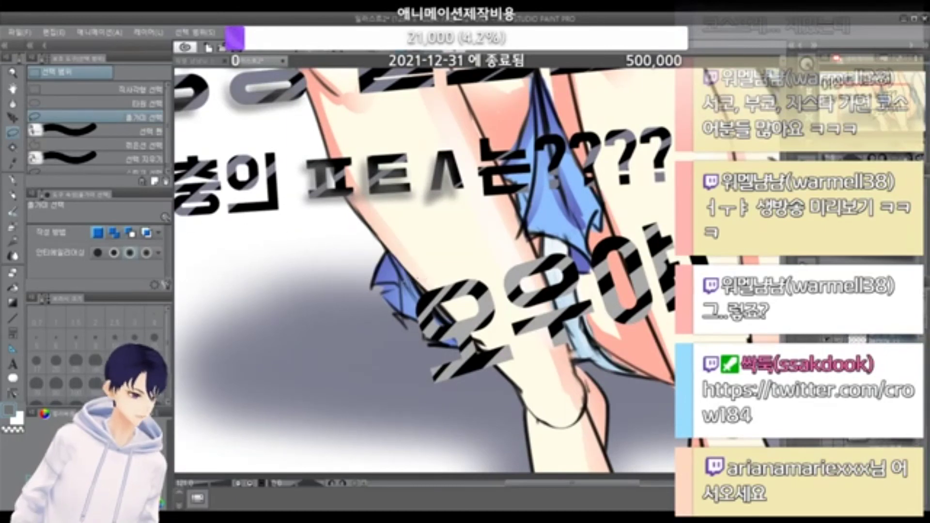
left_click(13, 225)
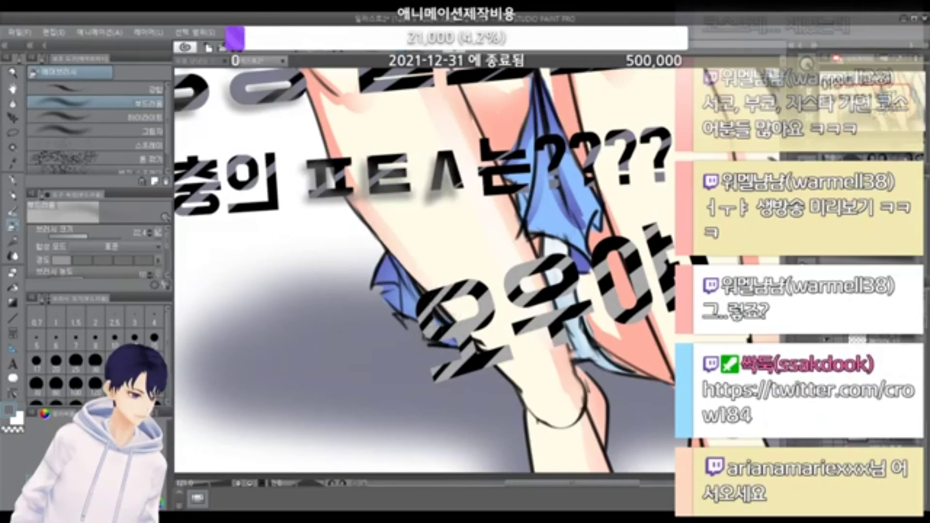
key("x")
mouse_move(427, 292)
left_mouse_down()
mouse_move(432, 339)
mouse_move(419, 324)
mouse_move(446, 339)
mouse_move(426, 369)
mouse_move(451, 381)
mouse_move(514, 358)
mouse_move(434, 386)
mouse_move(453, 354)
mouse_move(451, 332)
mouse_move(423, 301)
mouse_move(446, 324)
mouse_move(444, 310)
mouse_move(441, 320)
left_mouse_up()
key("ctrl+z")
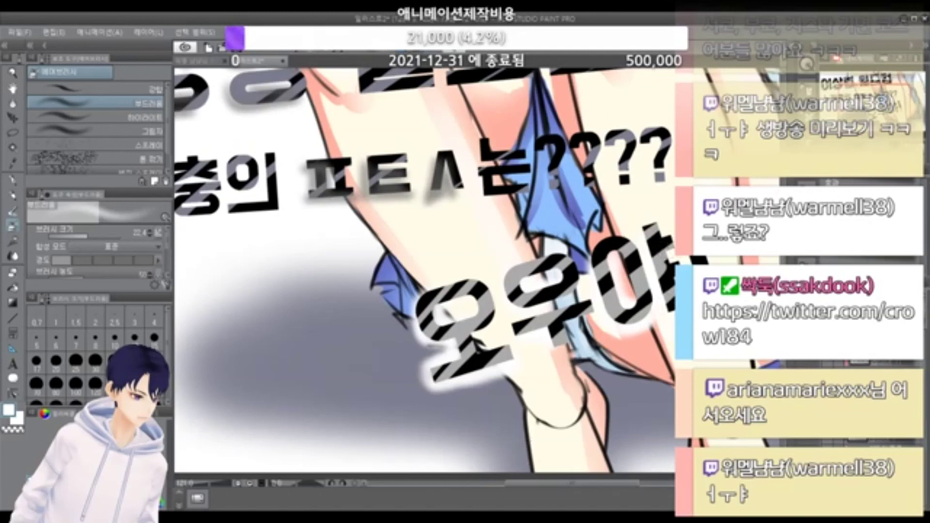
scroll(630, 280, "down", 6)
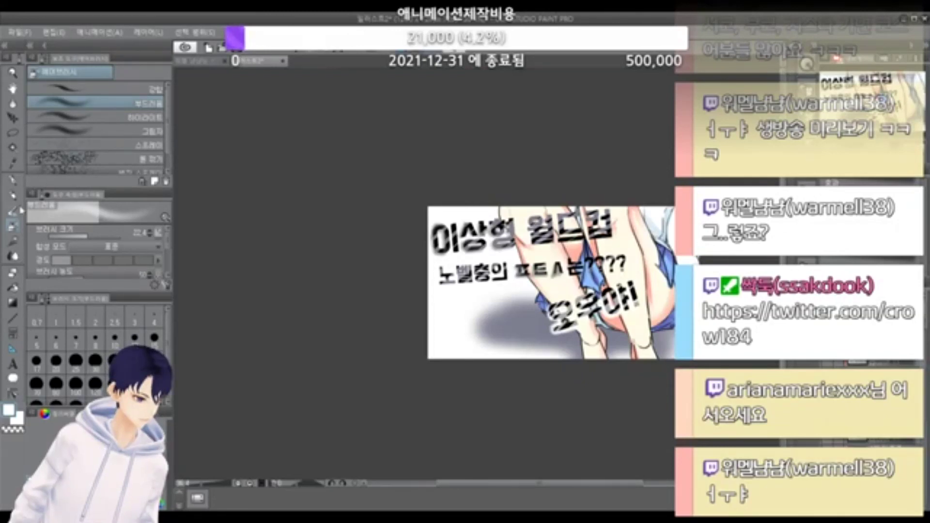
Step: Draw a thick black rectangular frame along the edges of the whole canvas with the Rectangle tool
left_click(13, 318)
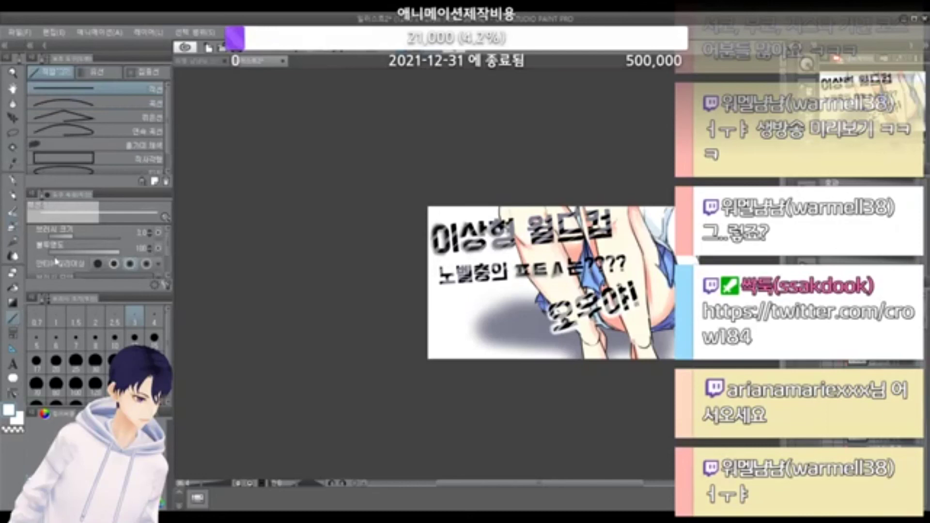
left_click(115, 158)
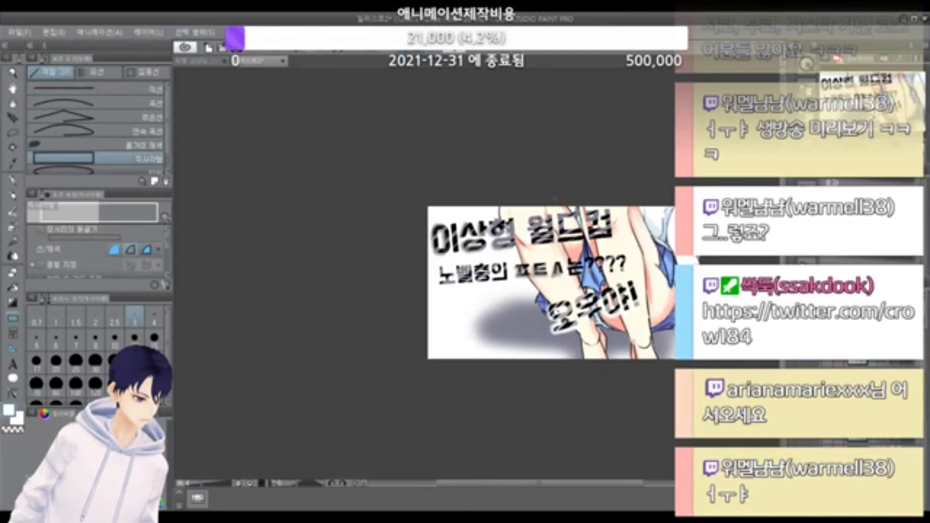
scroll(556, 203, "up", 1)
key("x")
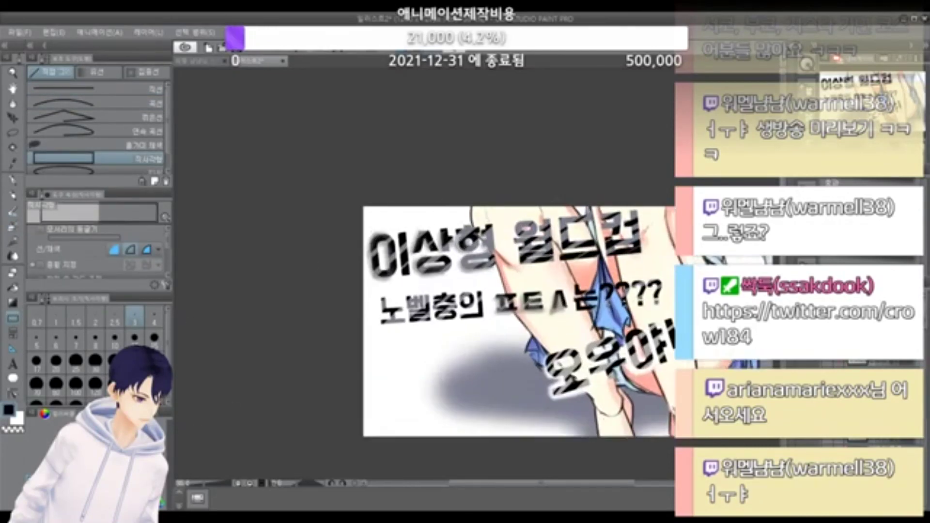
scroll(427, 165, "up", 1)
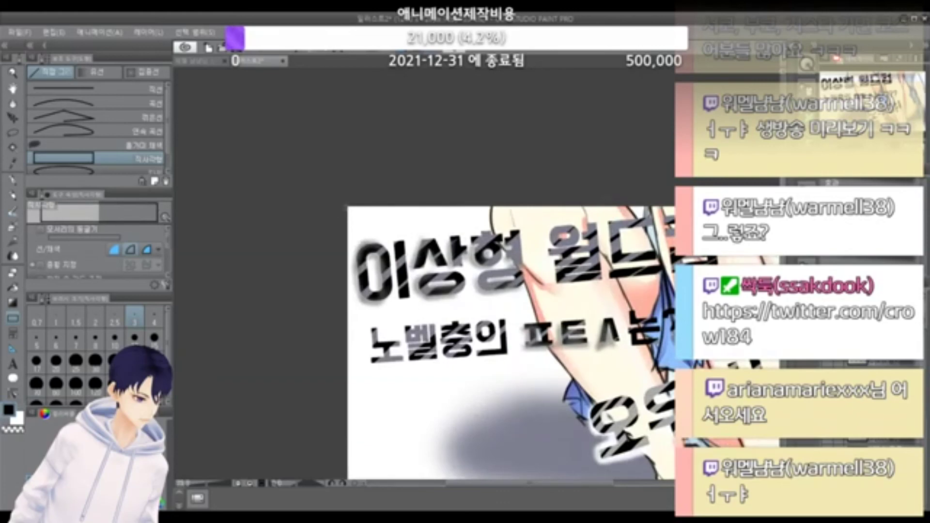
scroll(348, 207, "down", 2)
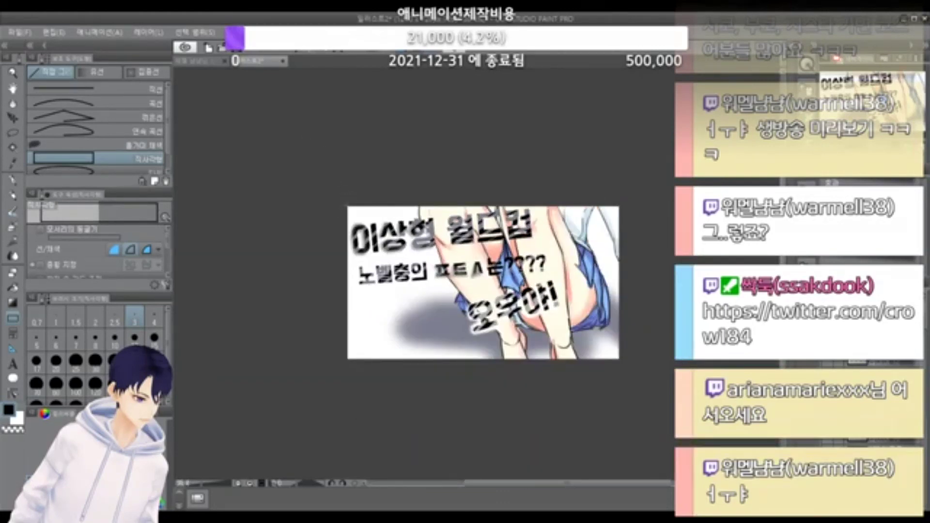
scroll(352, 212, "down", 1)
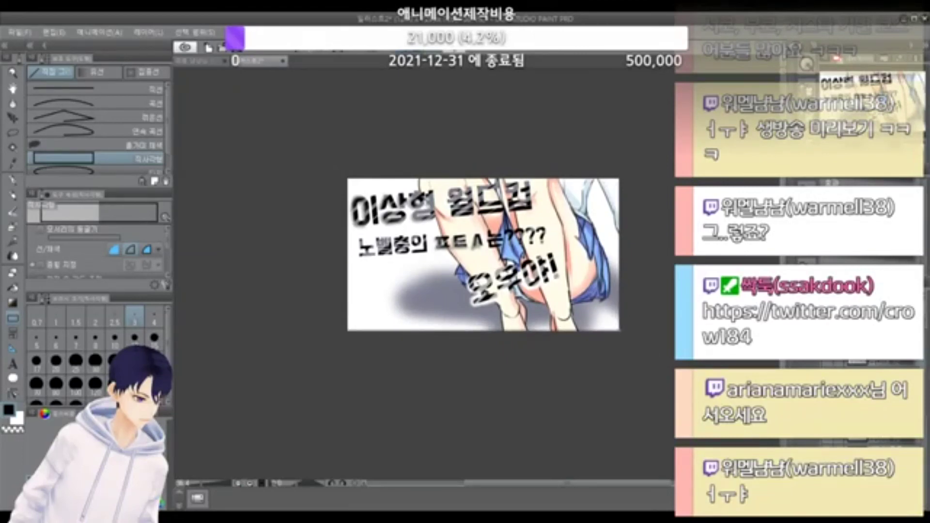
scroll(518, 267, "up", 1)
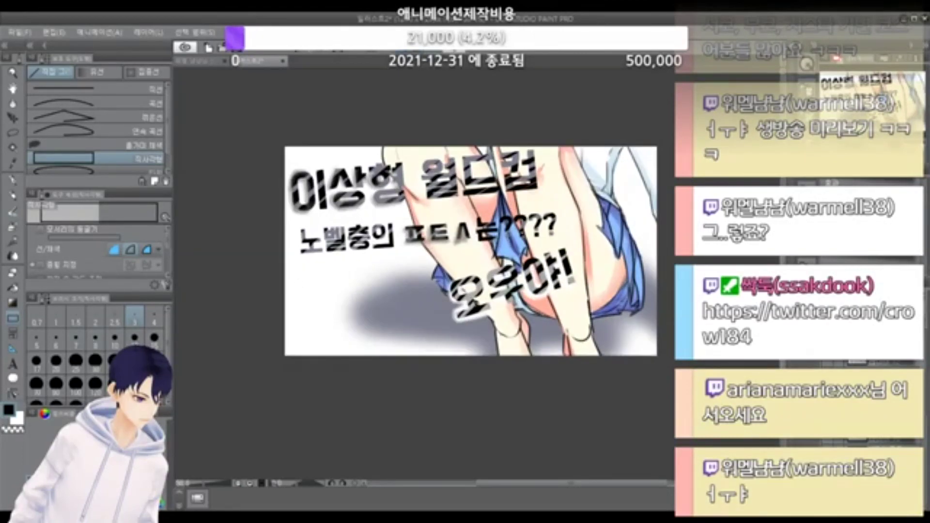
left_click(135, 364)
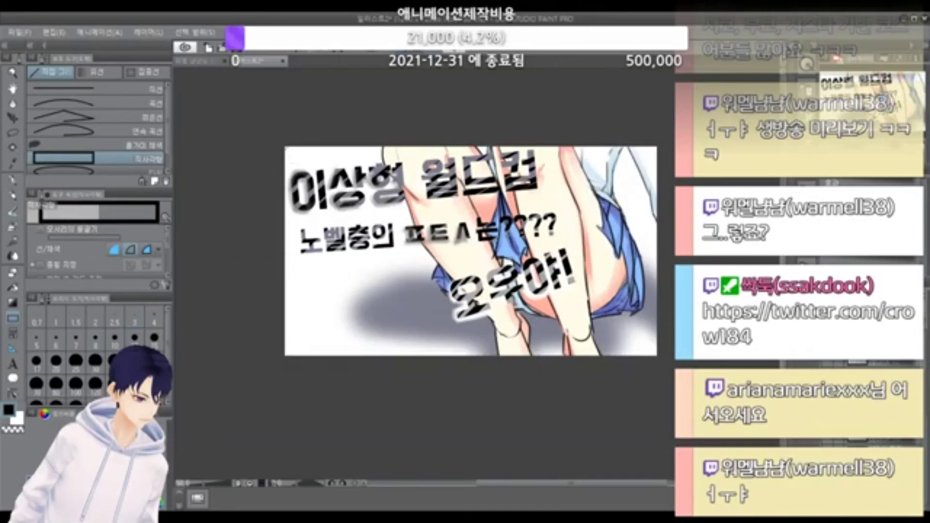
mouse_move(285, 147)
left_mouse_down()
mouse_move(482, 303)
mouse_move(643, 365)
mouse_move(650, 353)
mouse_move(656, 358)
left_mouse_up()
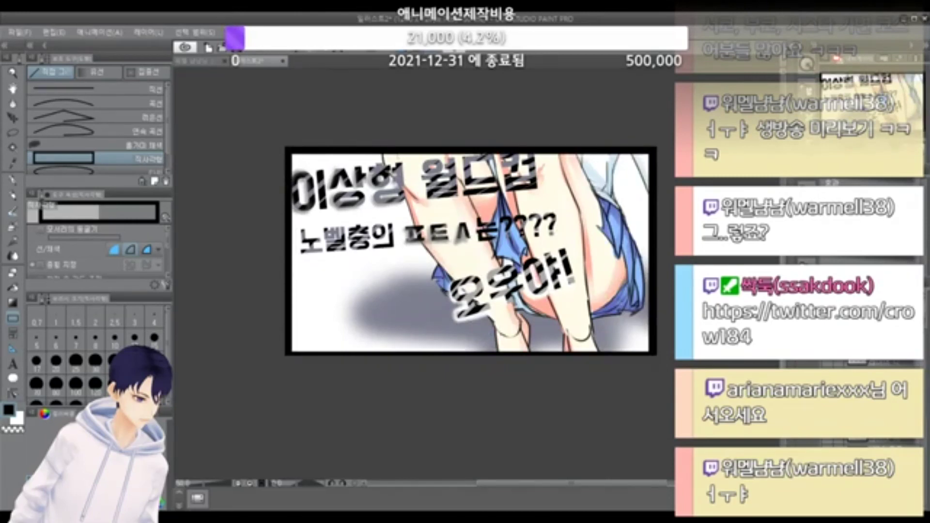
scroll(466, 258, "up", 1)
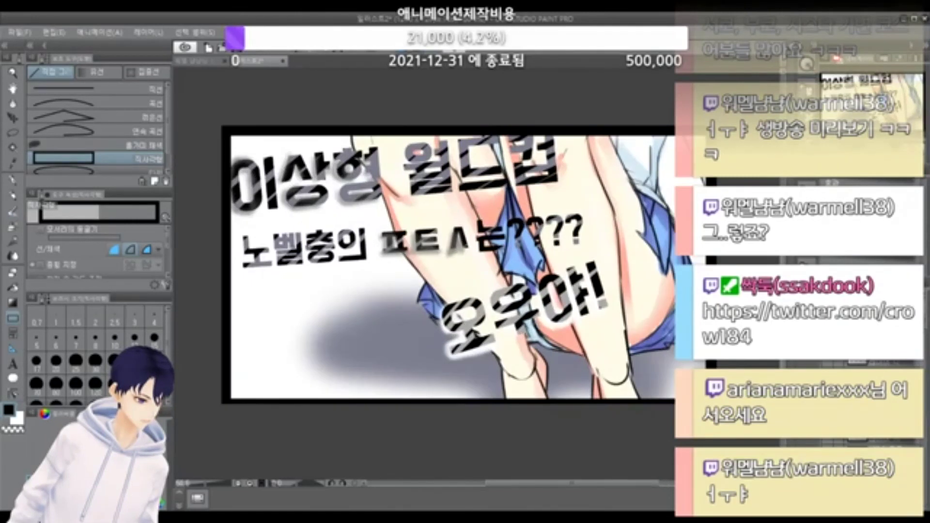
scroll(421, 233, "down", 1)
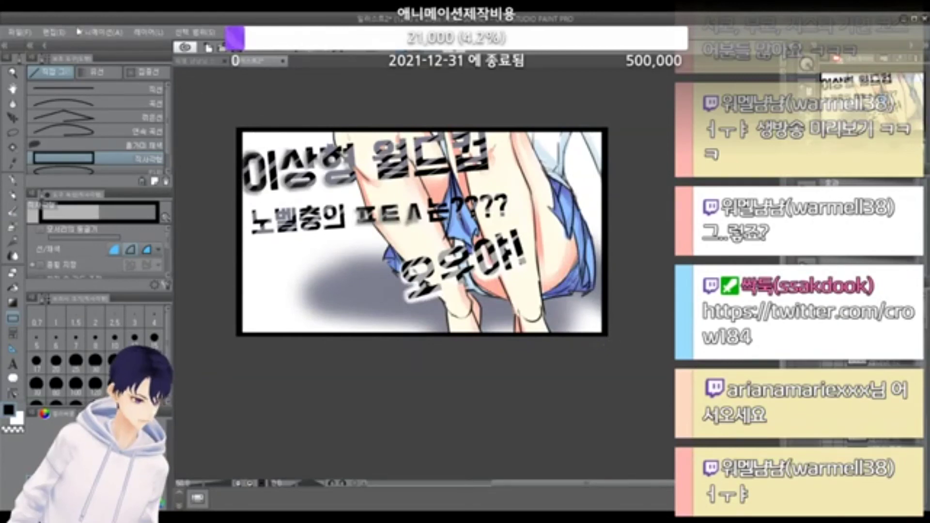
Step: Try to nudge the black frame slightly upward with the whole canvas selected, and clear the selection
key("ctrl+a")
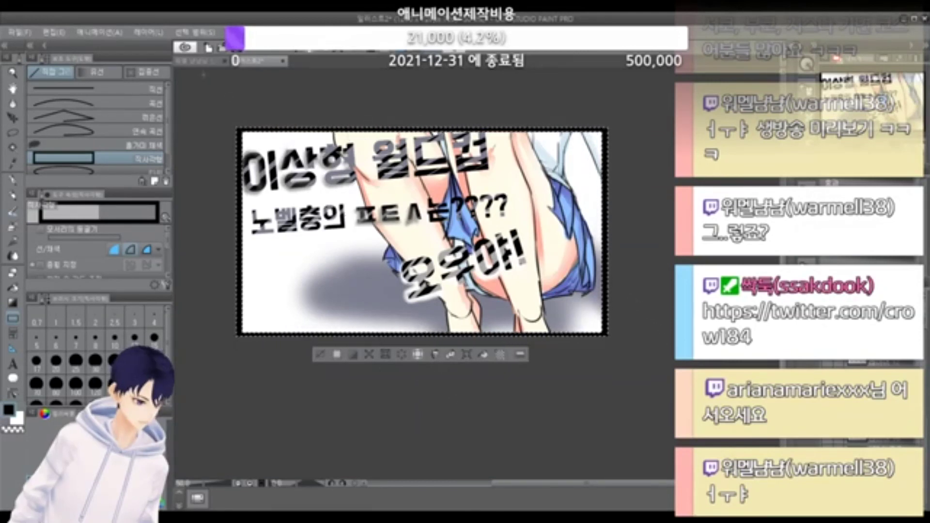
left_click(13, 118)
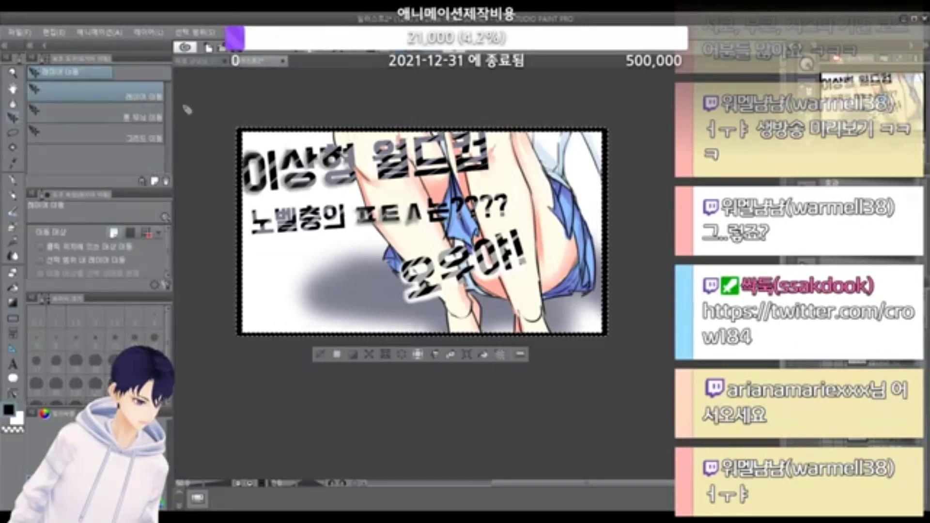
left_click_drag(544, 253, 543, 250)
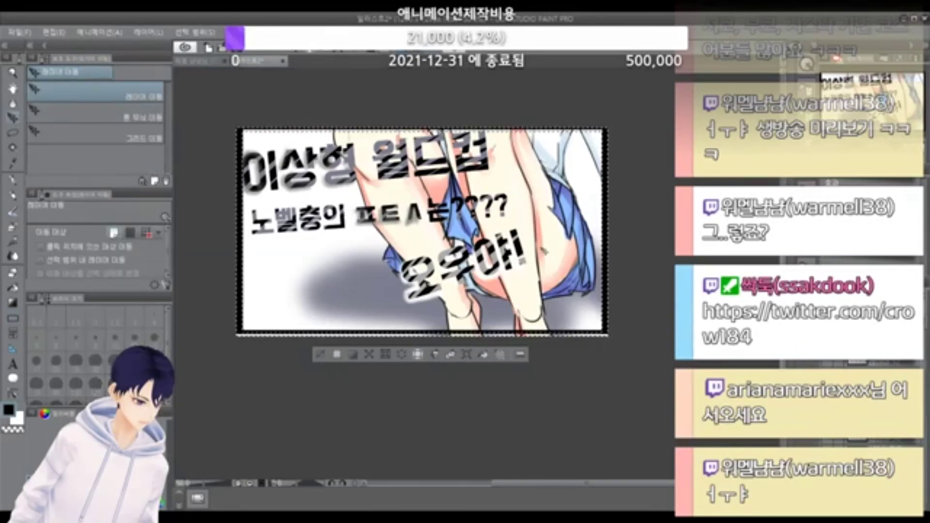
key("ctrl+d")
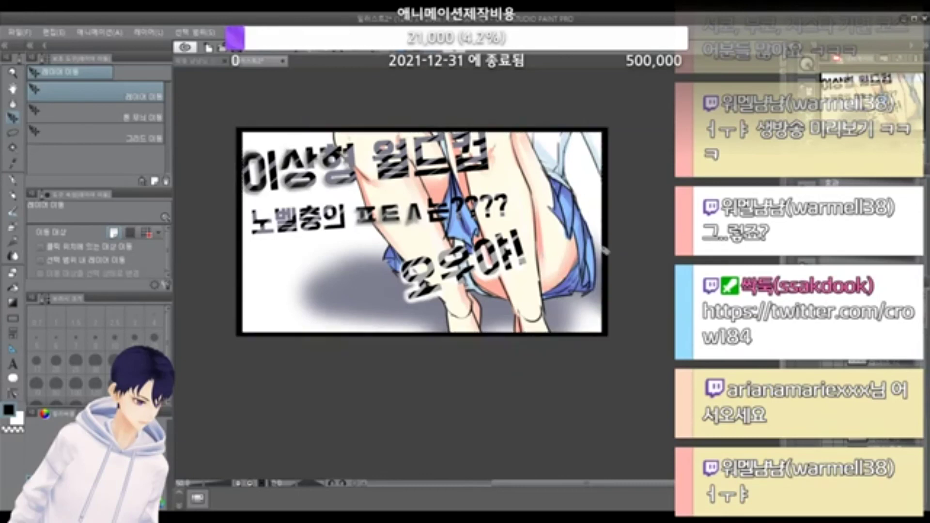
Step: Replace the black frame with a thin, soft glowing purple border along the canvas edges
scroll(592, 261, "down", 1)
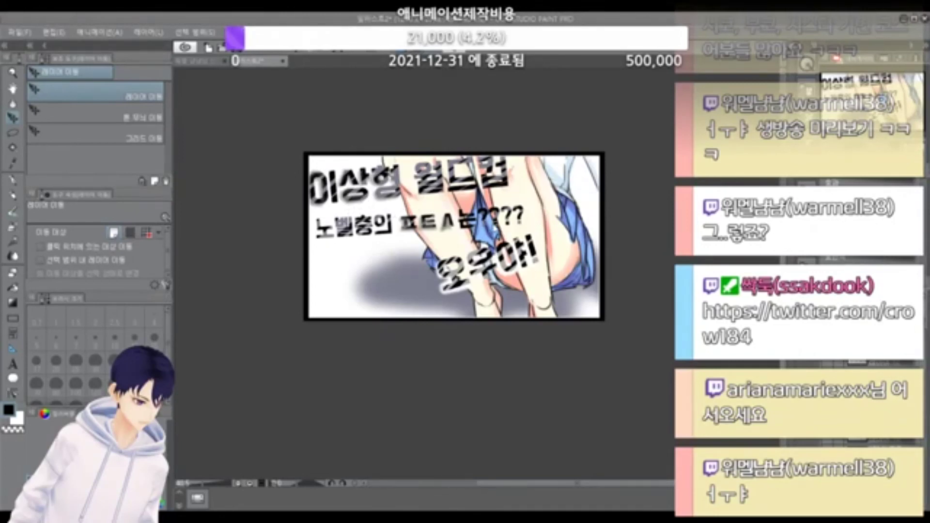
scroll(441, 211, "up", 1)
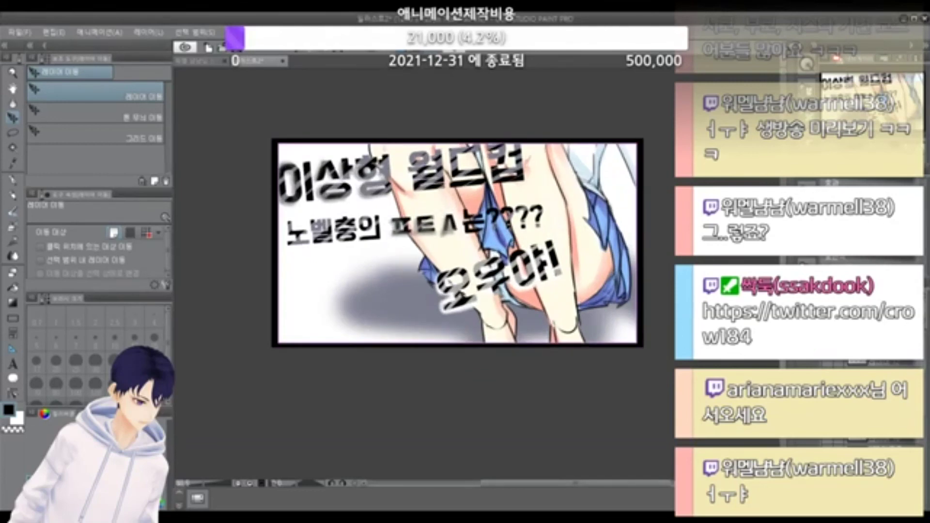
key("ctrl+z")
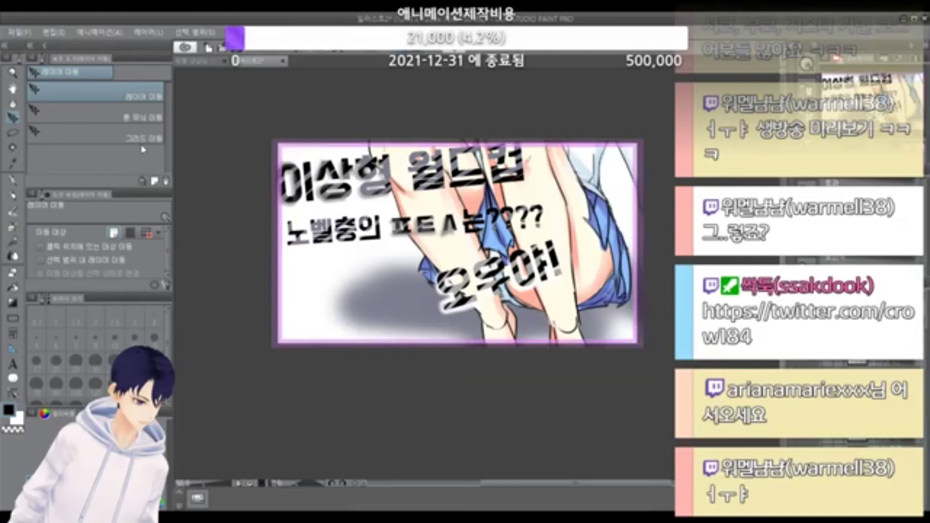
left_click(12, 133)
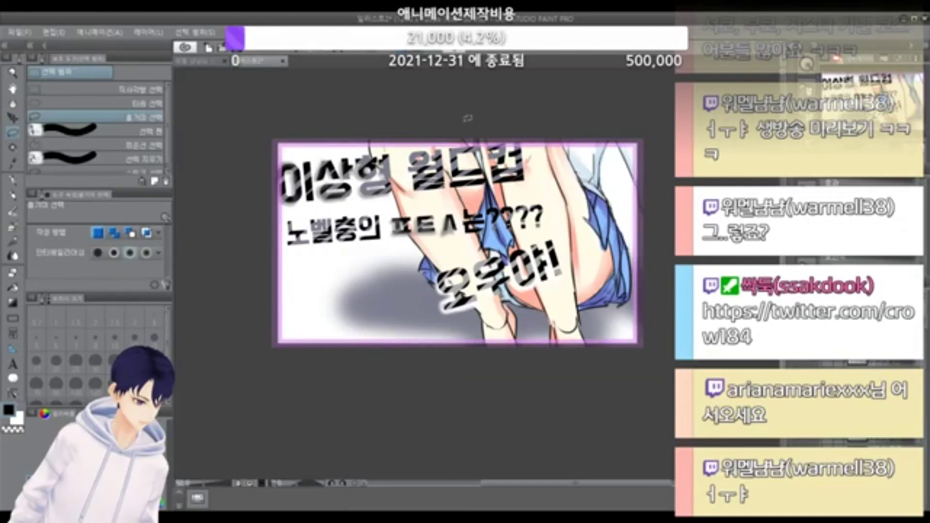
scroll(671, 155, "down", 1)
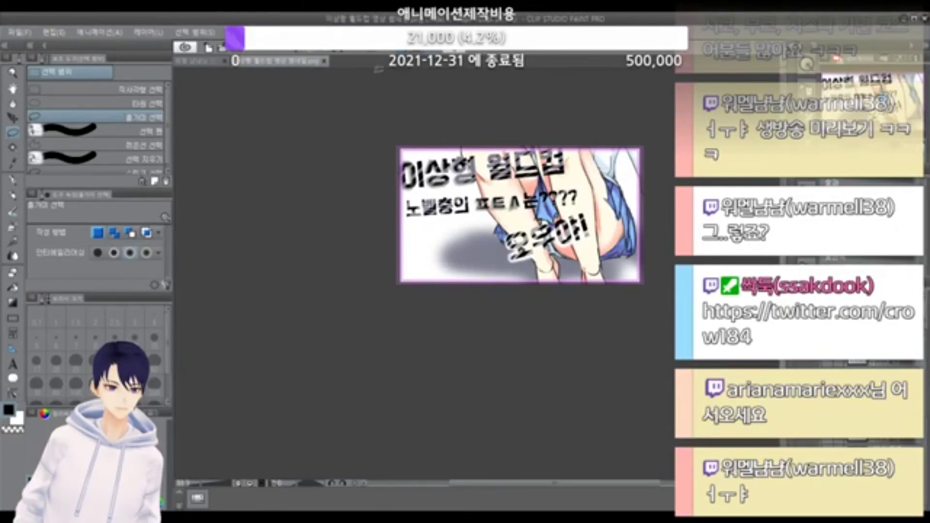
Step: Switch to the other open illustration and examine the line art and base colours of the dark-haired character's face, hair and raised hand
left_click(202, 61)
scroll(574, 318, "up", 2)
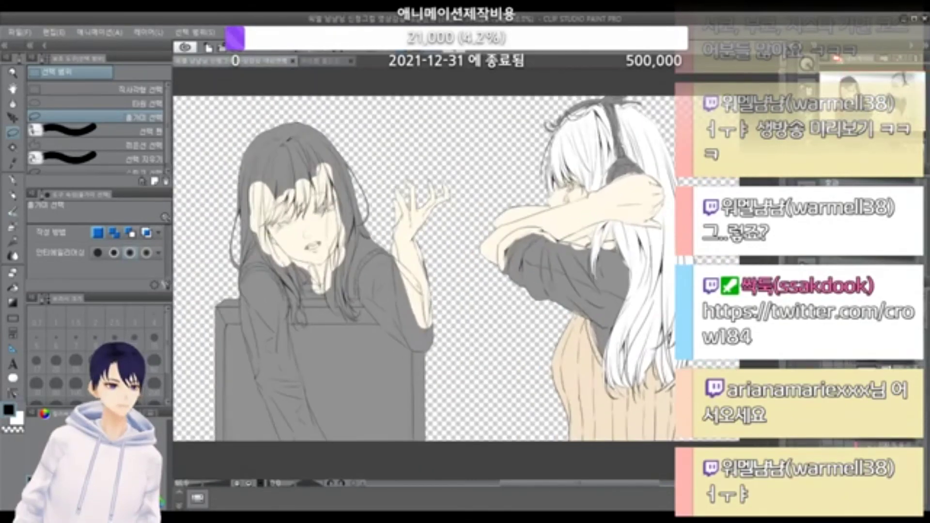
scroll(393, 237, "down", 1)
scroll(425, 267, "up", 1)
scroll(288, 192, "up", 3)
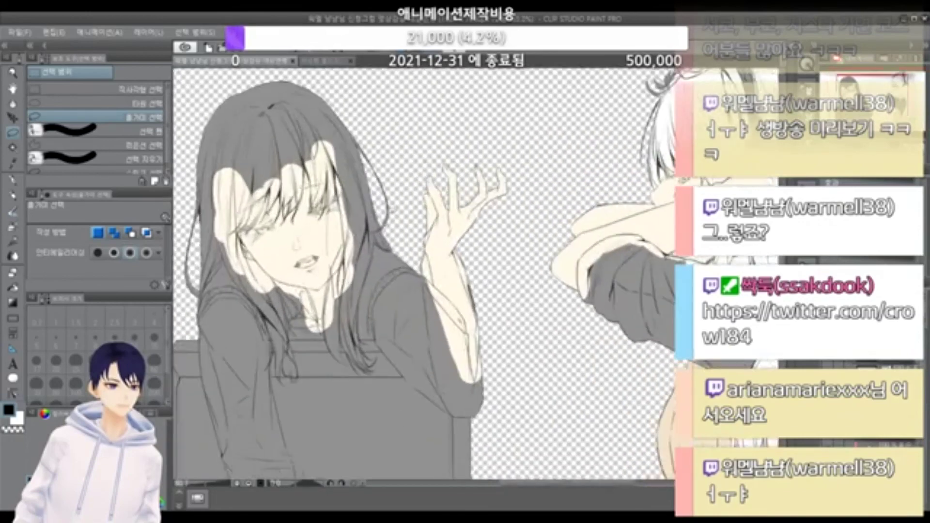
scroll(513, 247, "up", 1)
scroll(403, 218, "down", 2)
scroll(226, 165, "up", 3)
key("ctrl+plus")
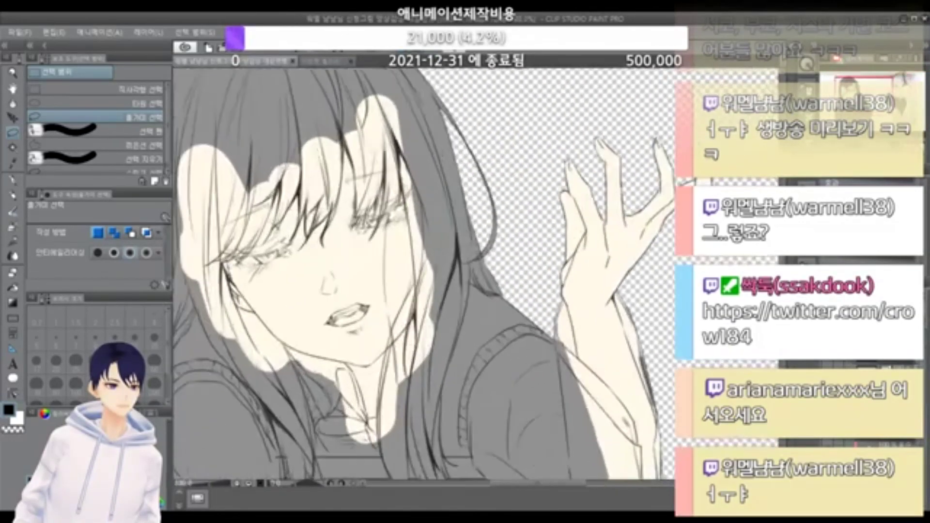
key("ctrl+minus")
key("ctrl+minus")
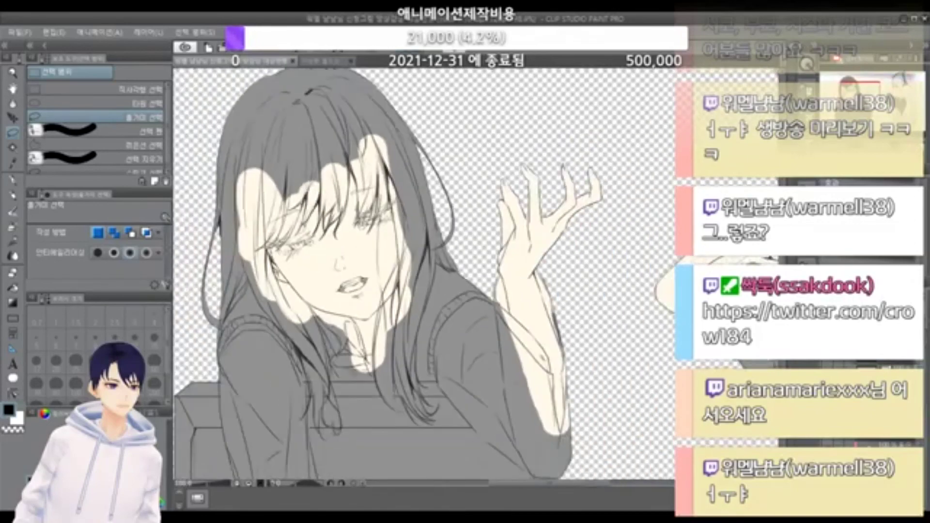
key("ctrl+plus")
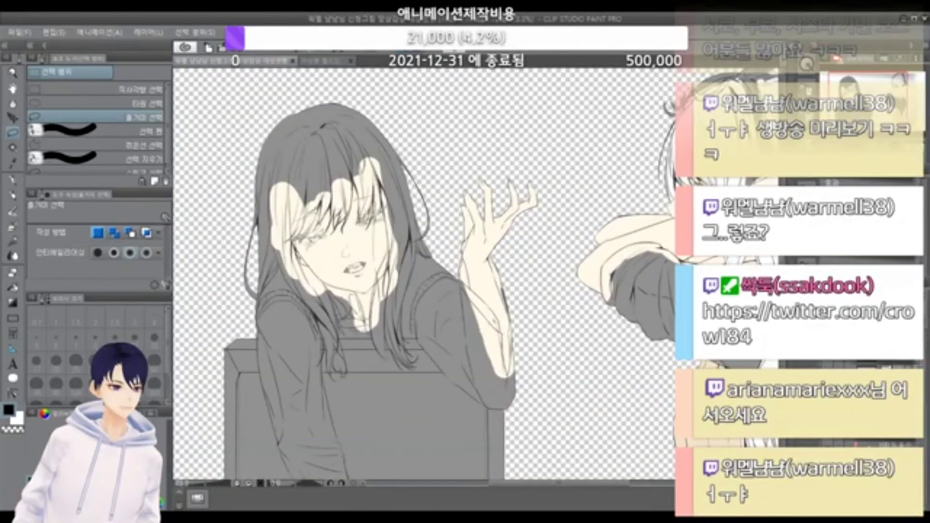